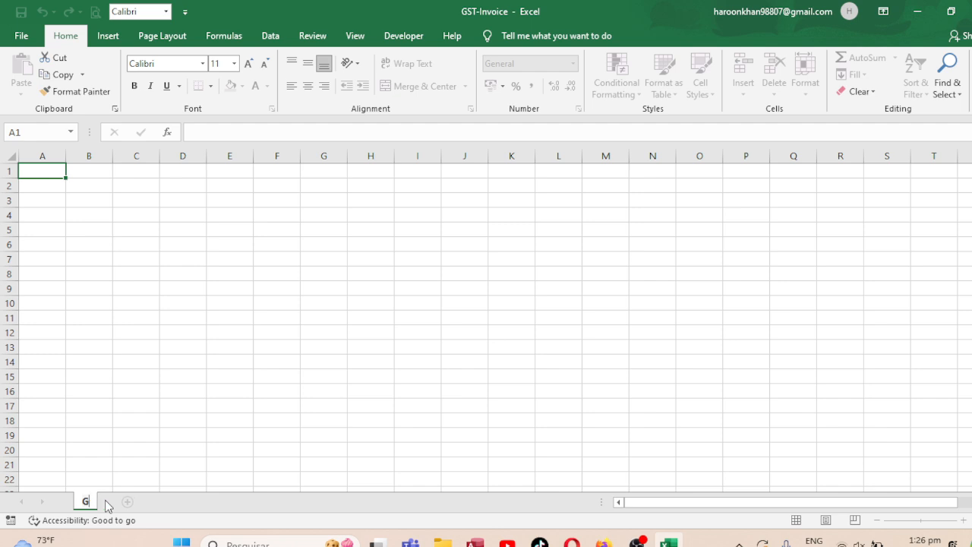
- Rename the worksheet as GST-Invoice
text(ST-Invoice)
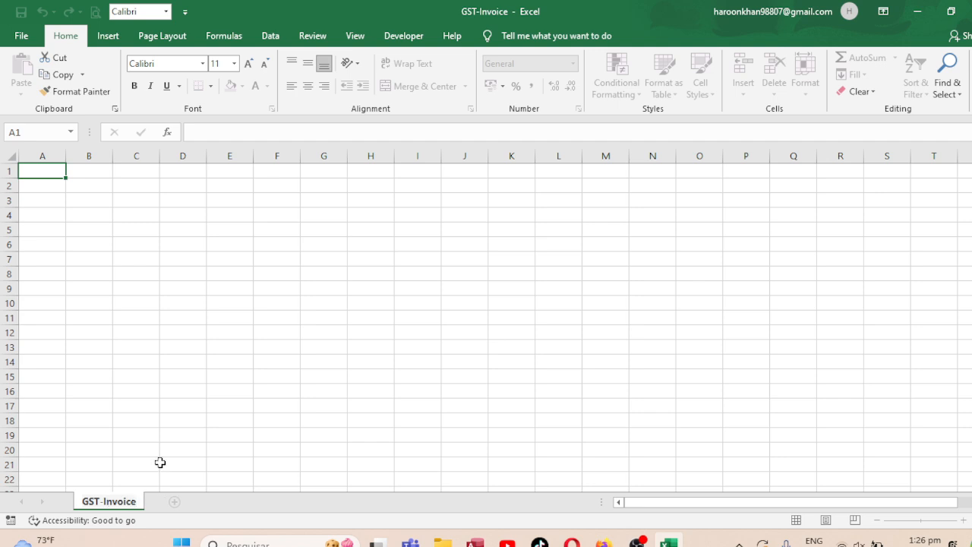
click(235, 284)
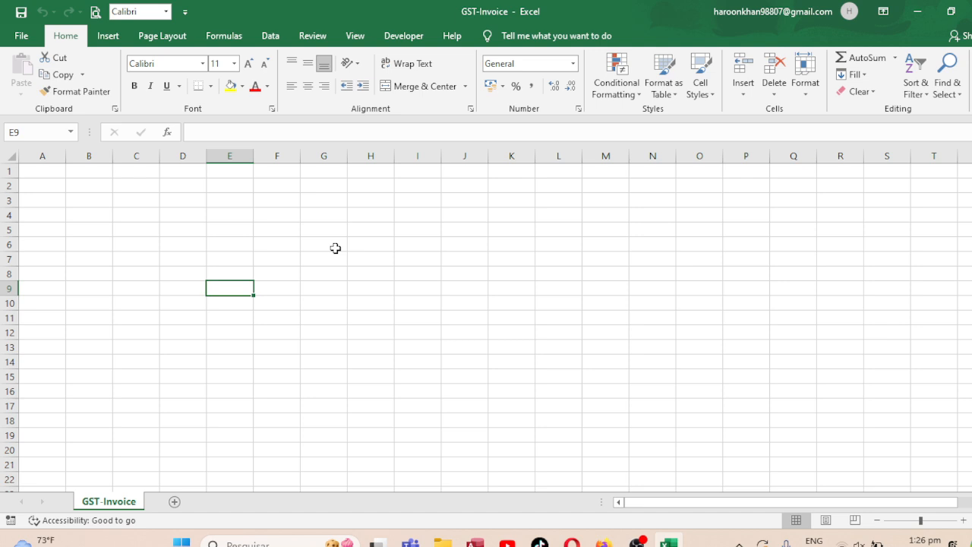
- Merge and center cells A1:B4 into one block for the logo
click(56, 174)
click(171, 212)
click(59, 173)
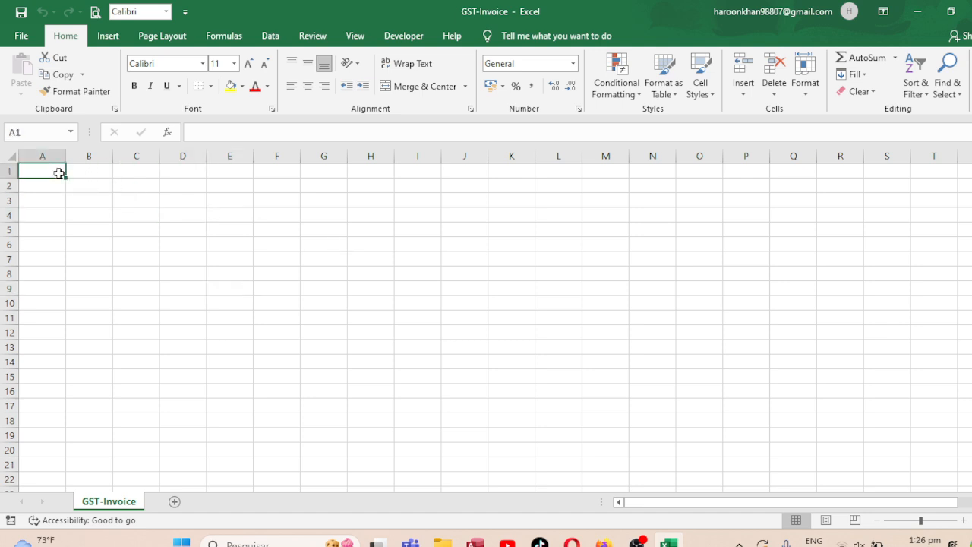
drag(54, 173, 75, 216)
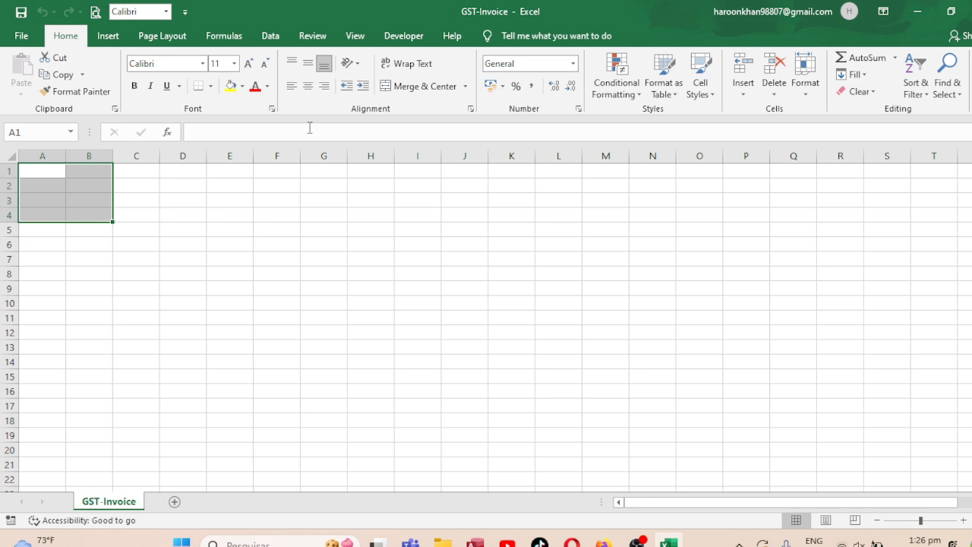
click(410, 86)
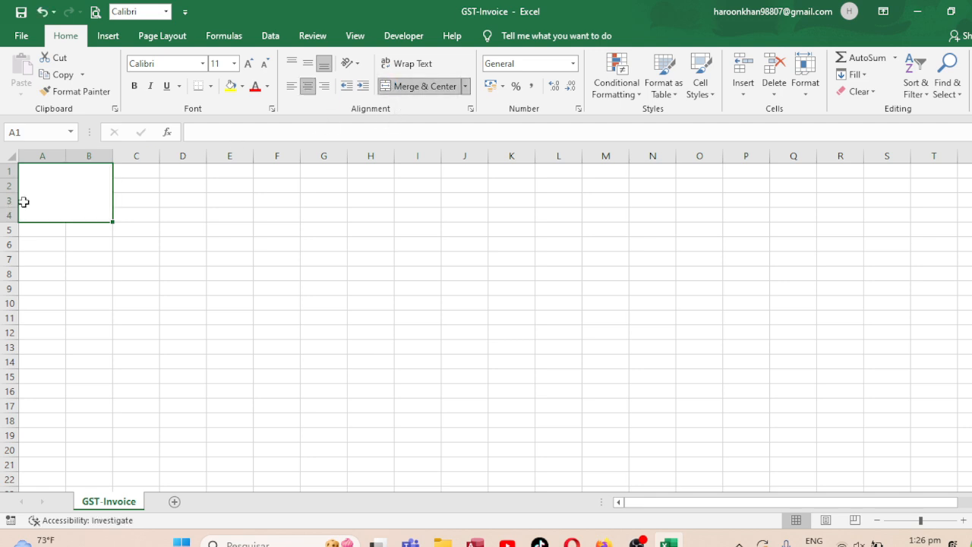
- Narrow column B to less than half of its standard width
drag(113, 155, 97, 155)
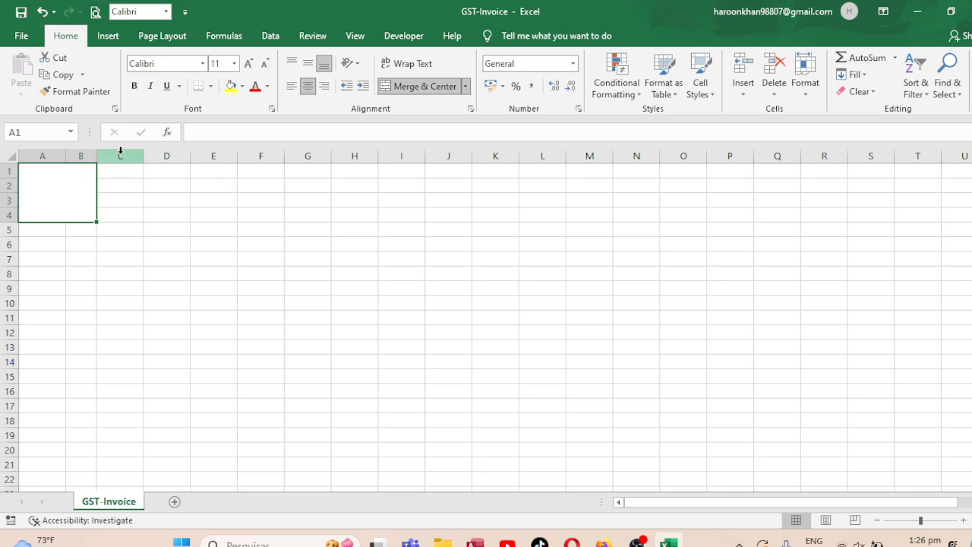
drag(97, 154, 86, 154)
click(139, 196)
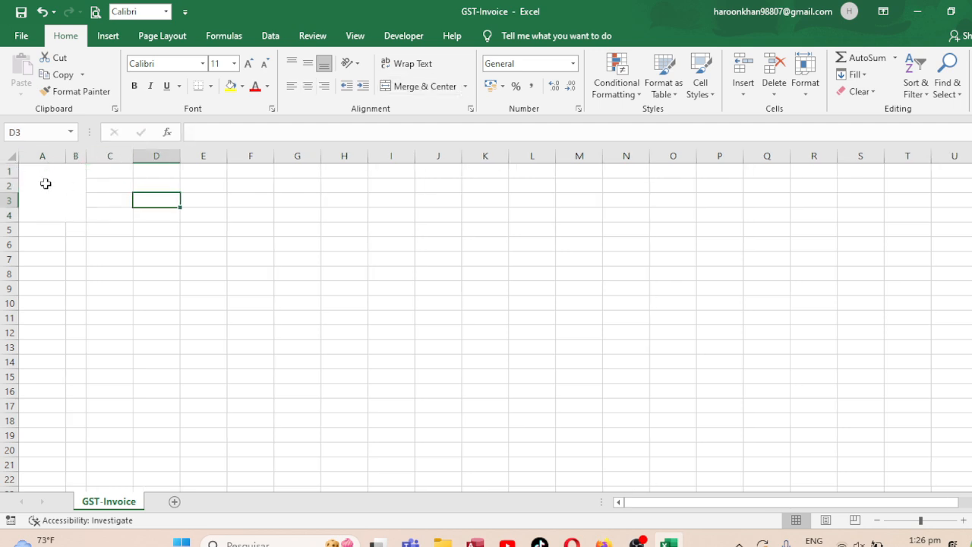
- Insert the picture named logo from the computer's desktop folder (Área de Trabalho) at the merged block A1:B4
click(44, 183)
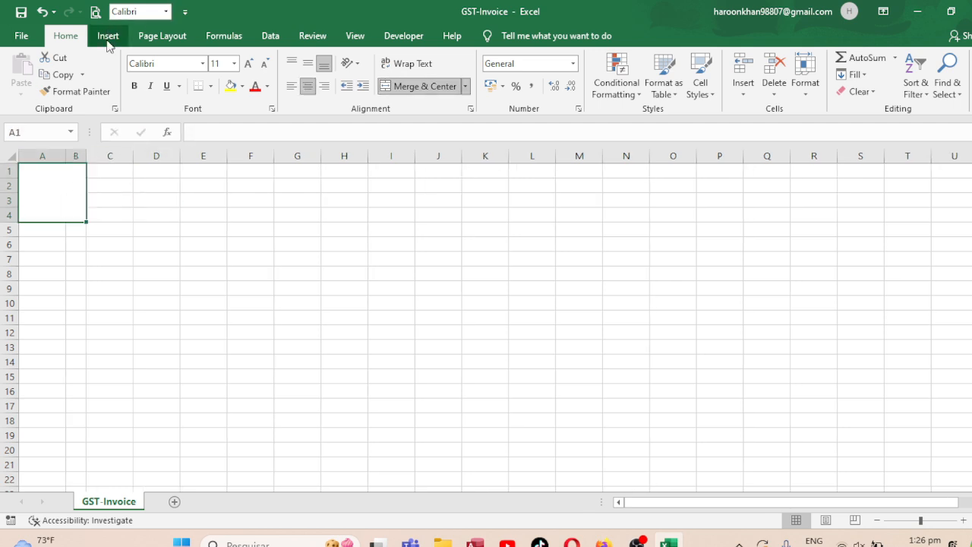
click(108, 37)
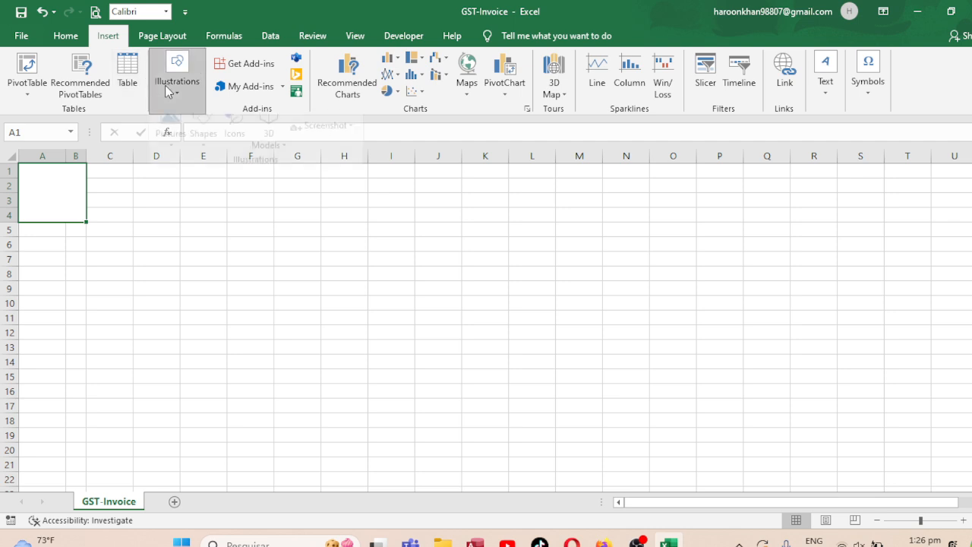
click(176, 80)
click(169, 138)
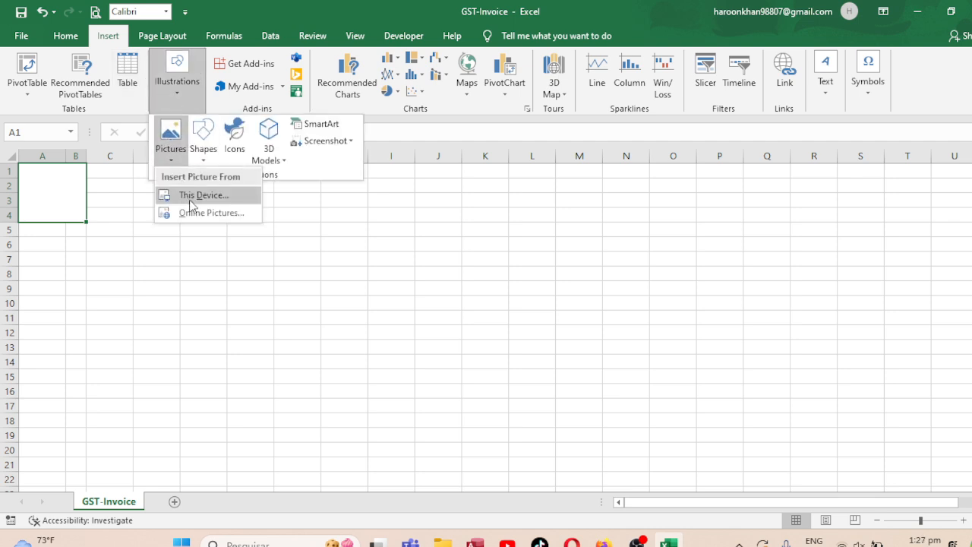
click(190, 192)
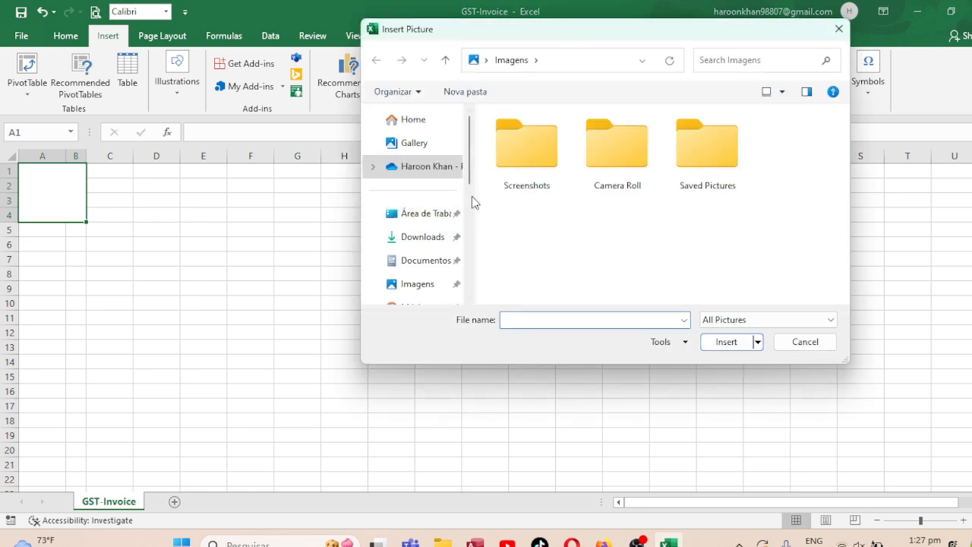
click(449, 216)
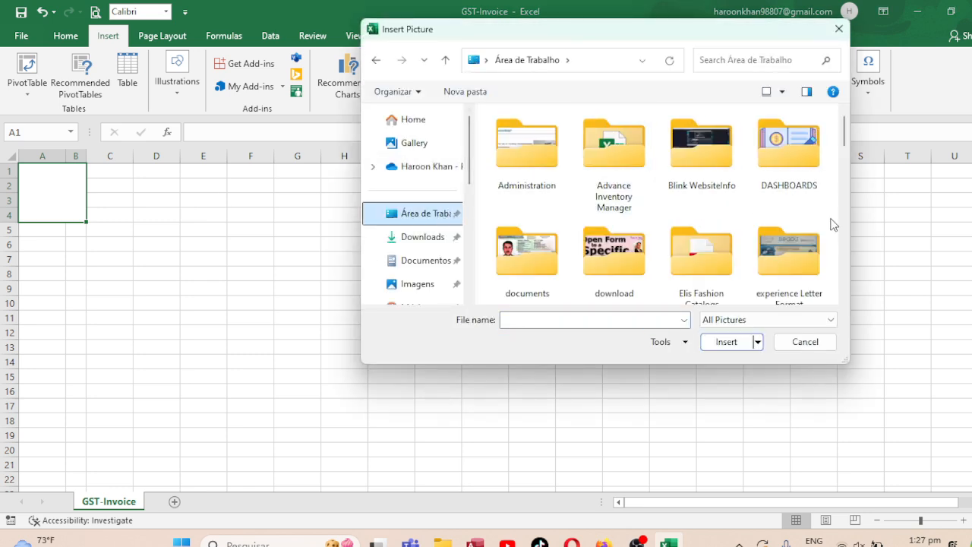
scroll(846, 228, down, 10)
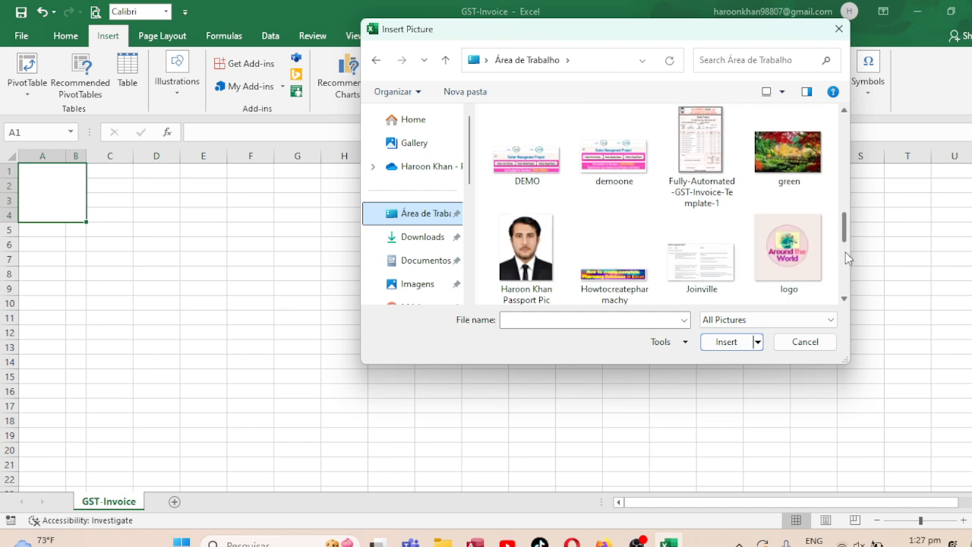
double_click(806, 250)
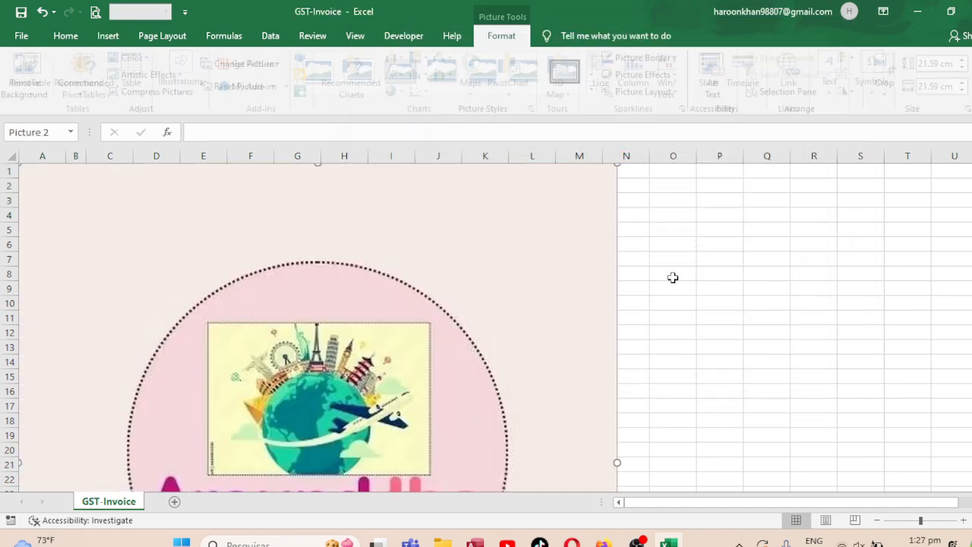
- Reduce the oversized logo picture to less than about 12.7 cm square and move it up over the middle of the sheet
click(617, 156)
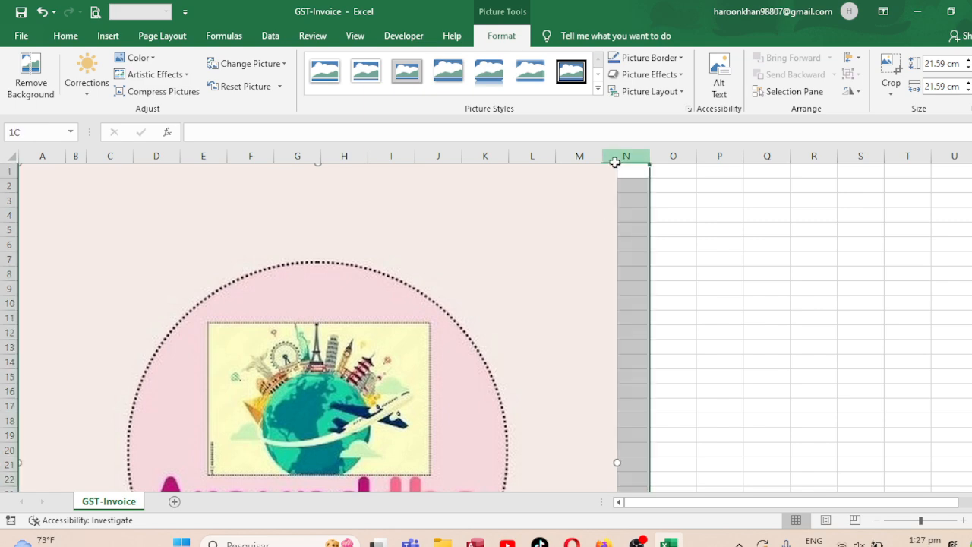
click(616, 165)
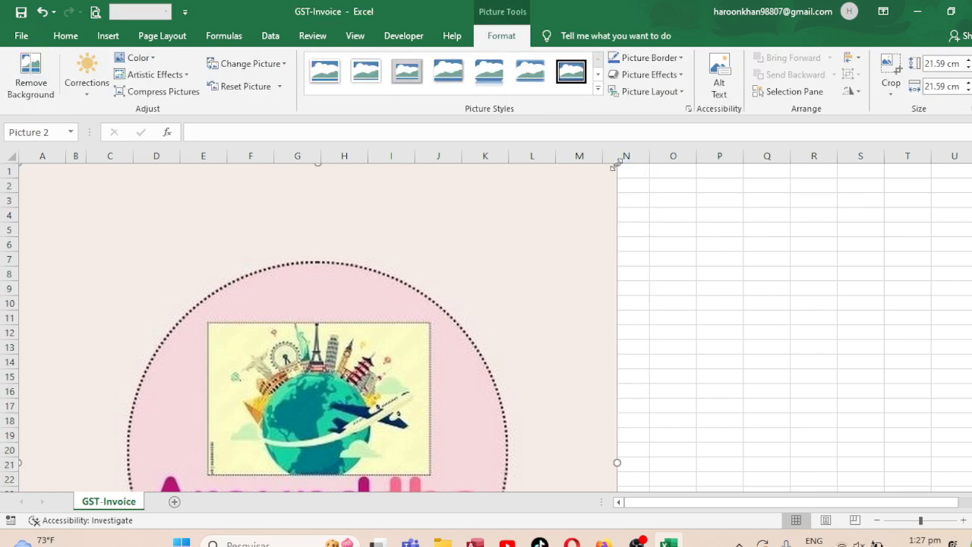
drag(616, 165, 369, 408)
drag(297, 443, 379, 329)
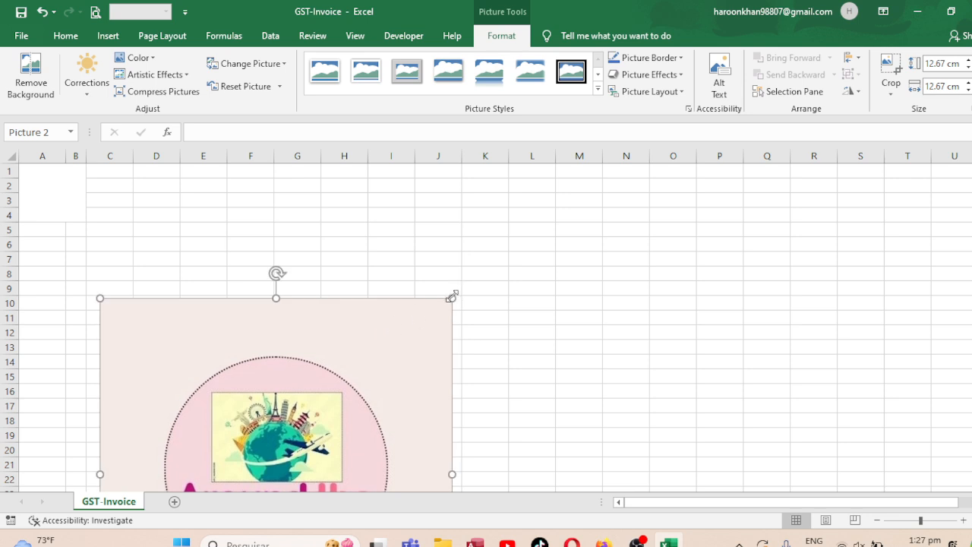
drag(452, 296, 420, 191)
- Shrink the logo proportionally in small increments to about 1.3 cm square
key(ctrl+shift+Down)
key(ctrl+shift+Down)
key(ctrl+shift+Down)
key(ctrl+shift+Down)
key(ctrl+shift+Down)
key(ctrl+shift+Down)
key(ctrl+shift+Down)
key(ctrl+shift+Down)
key(ctrl+shift+Down)
key(ctrl+shift+Down)
key(ctrl+shift+Down)
key(ctrl+shift+Down)
key(ctrl+shift+Down)
key(ctrl+shift+Down)
key(ctrl+shift+Down)
key(ctrl+shift+Down)
key(ctrl+shift+Down)
key(ctrl+shift+Down)
key(ctrl+shift+Down)
key(ctrl+shift+Down)
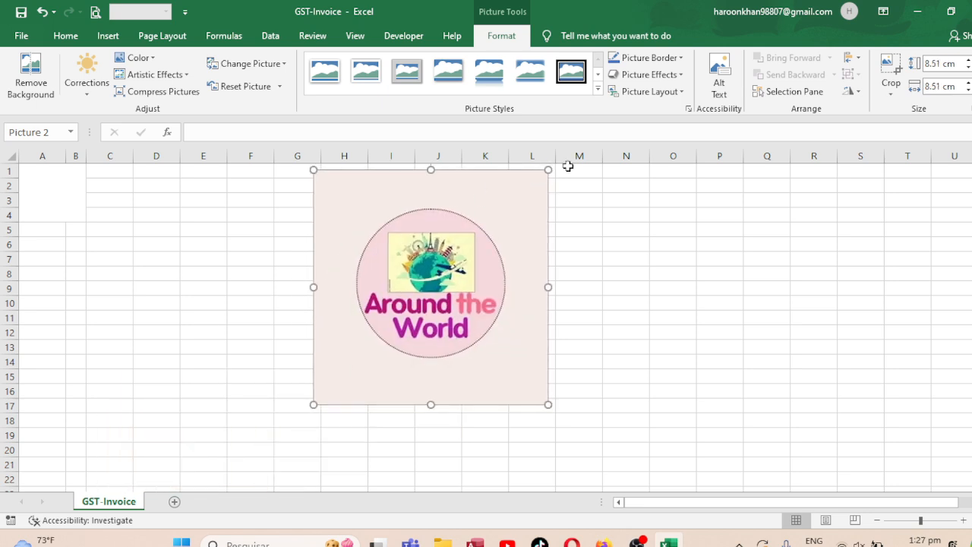
key(ctrl+shift+Down)
key(ctrl+shift+Down)
key(ctrl+shift+Down)
key(ctrl+shift+Down)
key(ctrl+shift+Down)
key(ctrl+shift+Down)
key(ctrl+shift+Down)
key(ctrl+shift+Down)
key(ctrl+shift+Down)
key(ctrl+shift+Down)
key(ctrl+shift+Down)
key(ctrl+shift+Down)
key(ctrl+shift+Down)
key(ctrl+shift+Down)
key(ctrl+shift+Down)
key(ctrl+shift+Down)
key(ctrl+shift+Down)
key(ctrl+shift+Down)
key(ctrl+shift+Down)
key(ctrl+shift+Down)
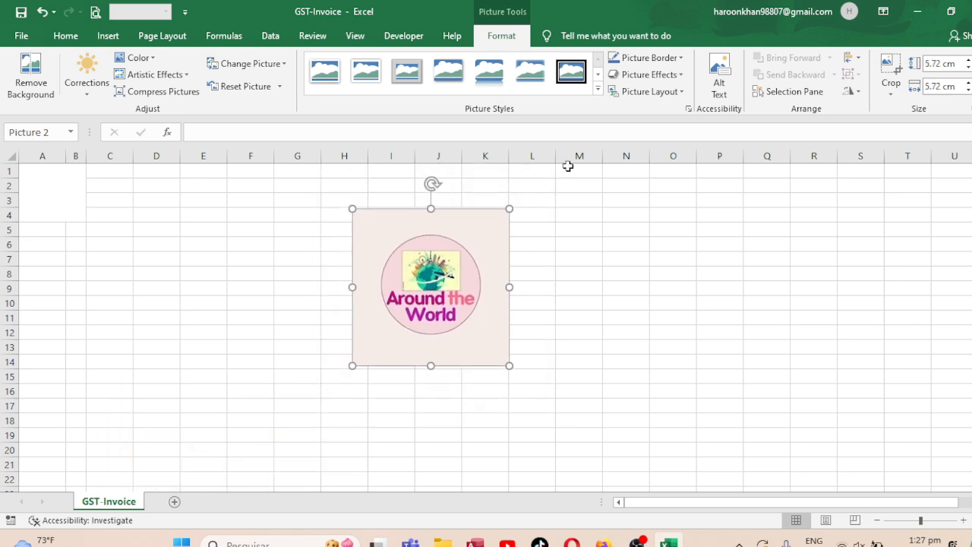
key(ctrl+shift+Down)
key(ctrl+shift+Down)
key(ctrl+shift+Down)
key(ctrl+shift+Down)
key(ctrl+shift+Down)
key(ctrl+shift+Down)
key(ctrl+shift+Down)
key(ctrl+shift+Down)
key(ctrl+shift+Down)
key(ctrl+shift+Down)
key(ctrl+shift+Down)
key(ctrl+shift+Down)
key(ctrl+shift+Down)
key(ctrl+shift+Down)
key(ctrl+shift+Down)
key(ctrl+shift+Down)
key(ctrl+shift+Down)
key(ctrl+shift+Down)
key(ctrl+shift+Down)
key(ctrl+shift+Down)
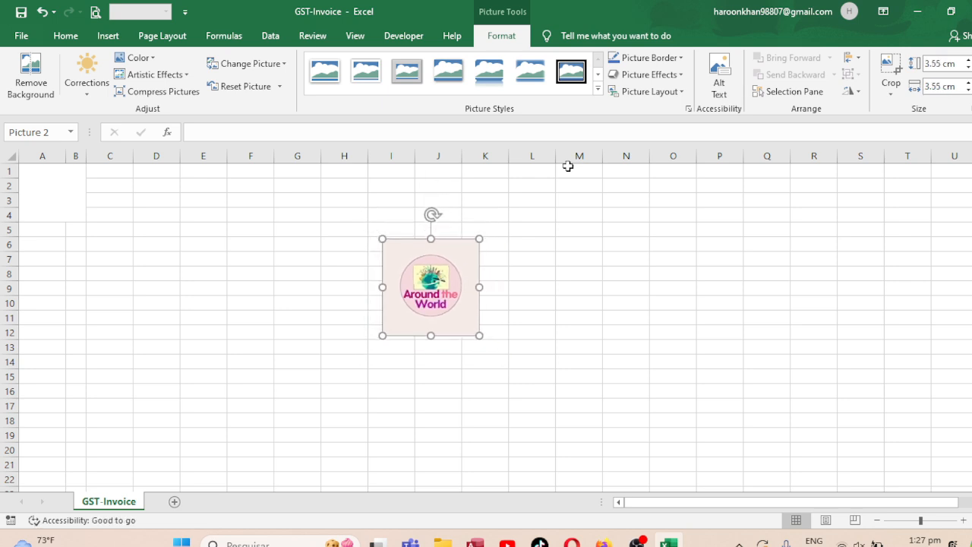
key(ctrl+shift+Down)
key(ctrl+shift+Down)
key(ctrl+shift+Down)
key(ctrl+shift+Down)
key(ctrl+shift+Down)
key(ctrl+shift+Down)
key(ctrl+shift+Down)
key(ctrl+shift+Down)
key(ctrl+shift+Down)
key(ctrl+shift+Down)
key(ctrl+shift+Down)
key(ctrl+shift+Down)
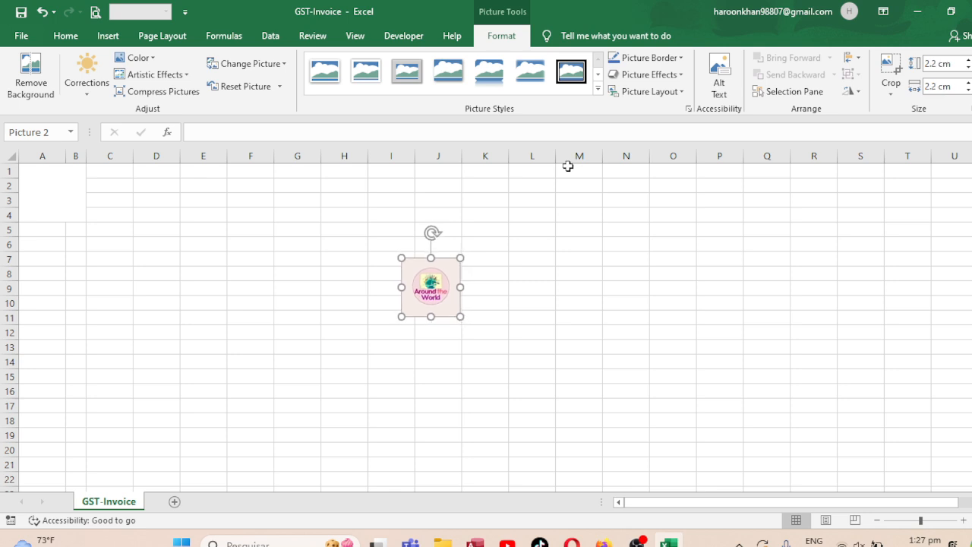
key(ctrl+shift+Down)
key(ctrl+shift+Down)
key(ctrl+shift+Down)
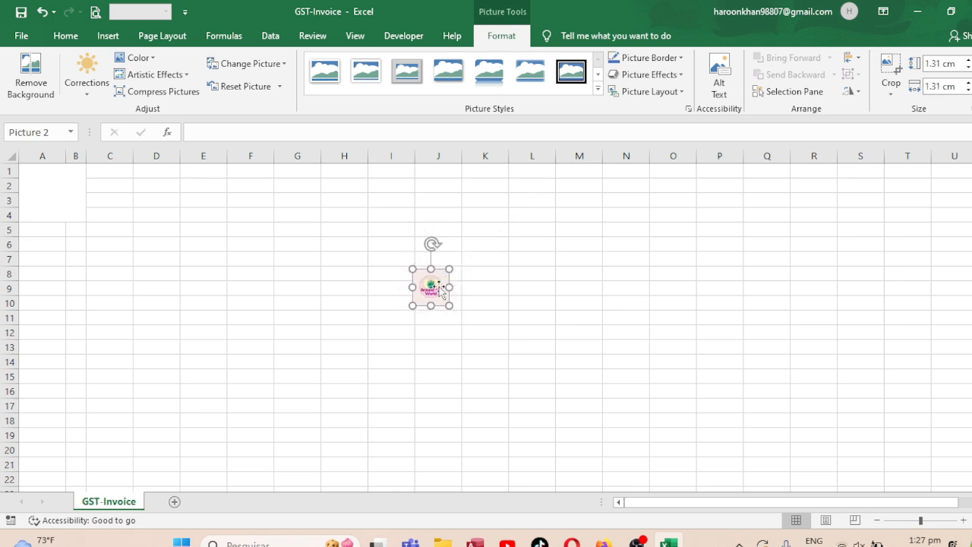
- Place the logo over the merged block A1:B4 and fit picture and column B width to each other
drag(432, 287, 76, 201)
drag(87, 157, 336, 170)
click(226, 339)
click(108, 183)
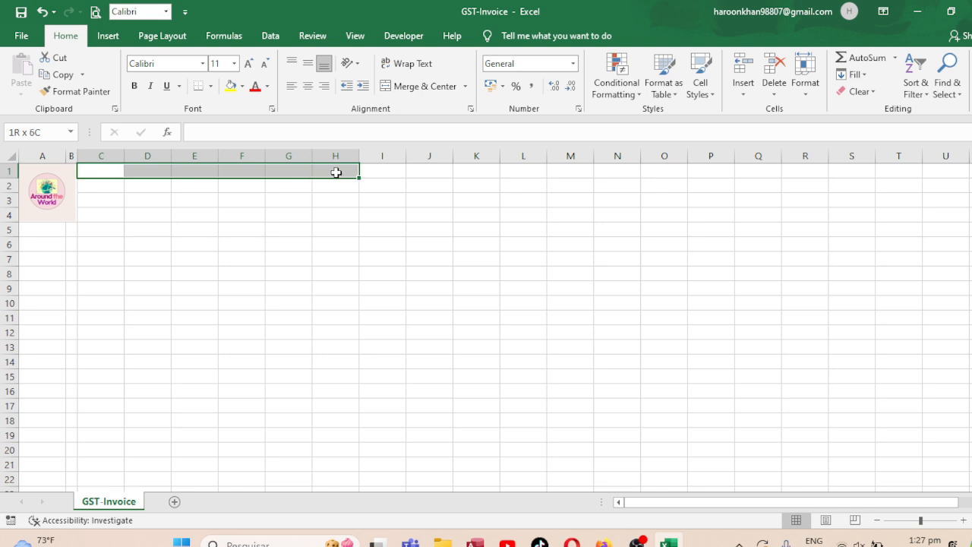
- Open the print page setup and set the left and top margins to 0
click(95, 15)
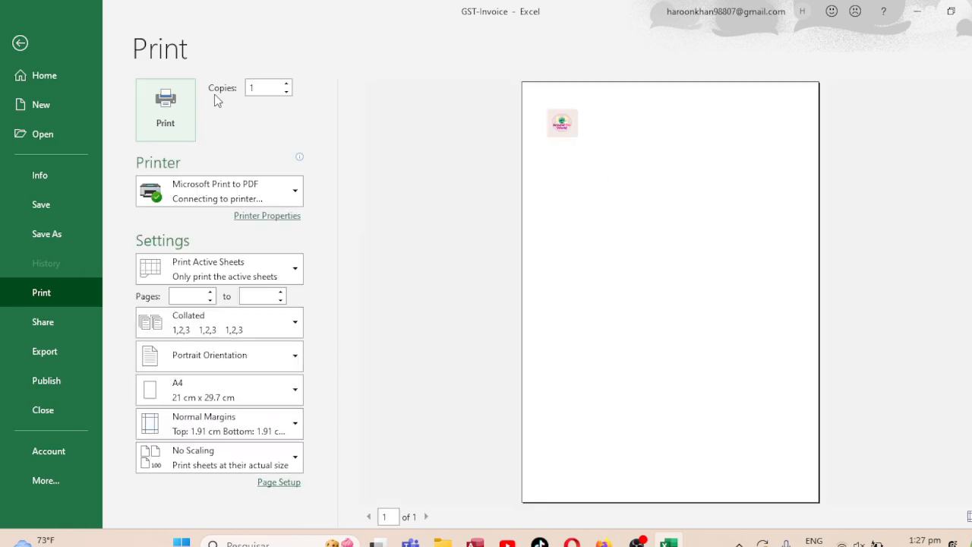
click(279, 483)
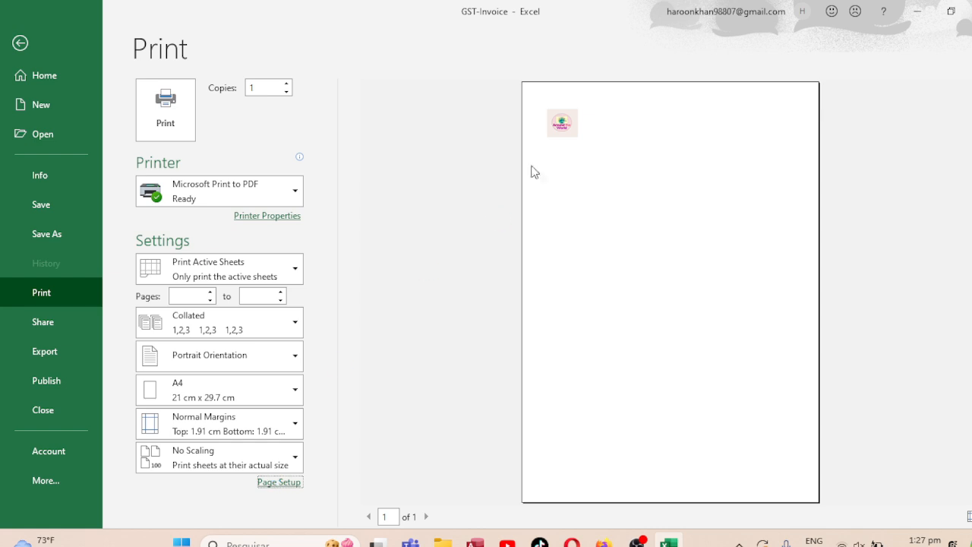
click(430, 62)
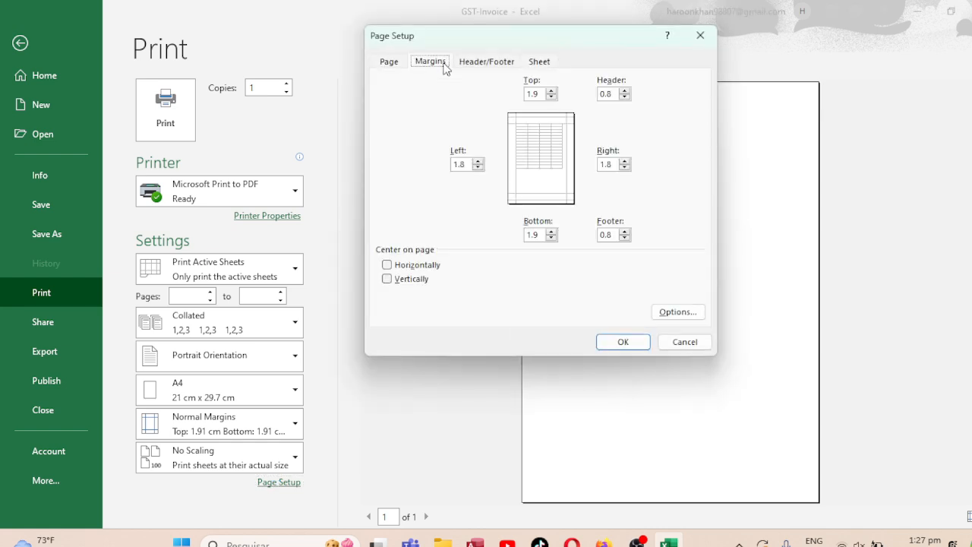
click(478, 167)
click(552, 97)
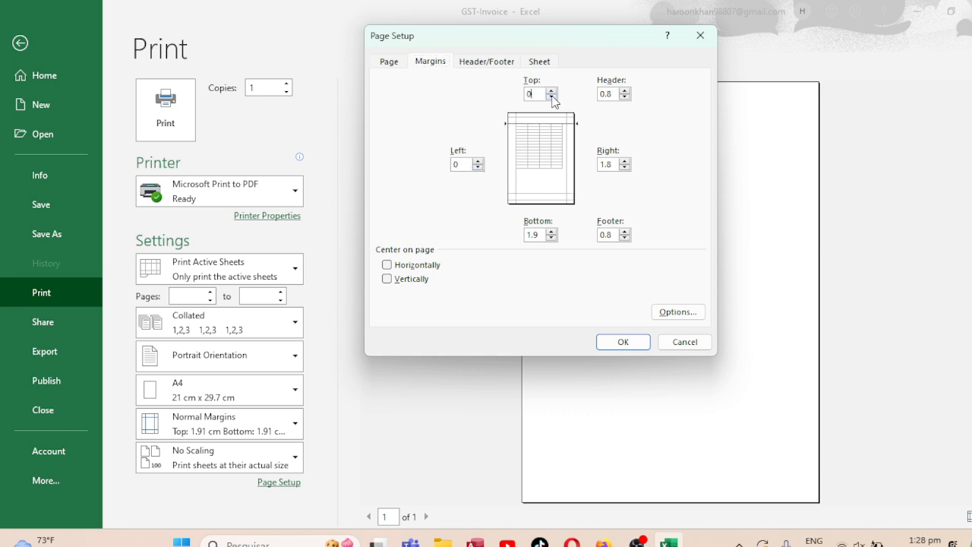
- Set the header, right, footer and bottom margins to 0, apply the page setup and return to the worksheet
click(625, 98)
click(625, 97)
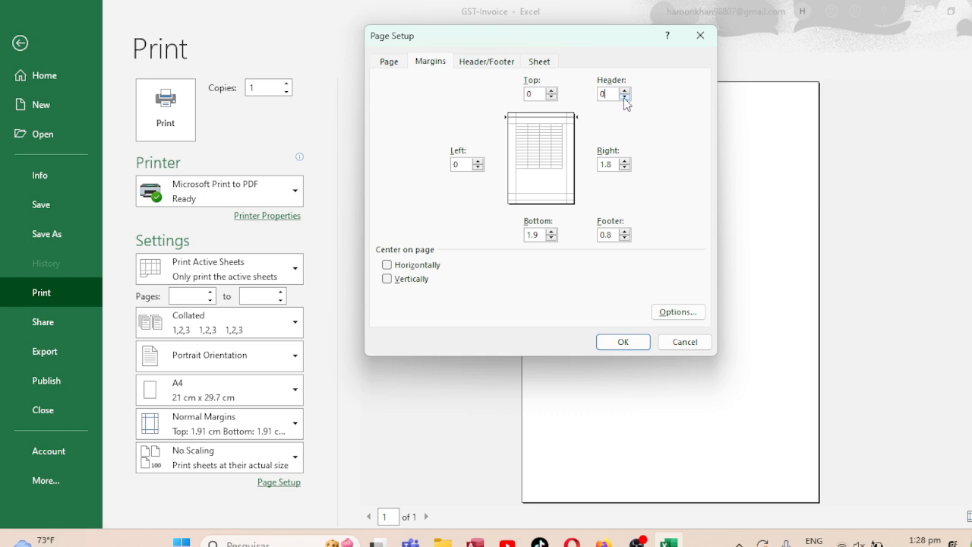
click(625, 167)
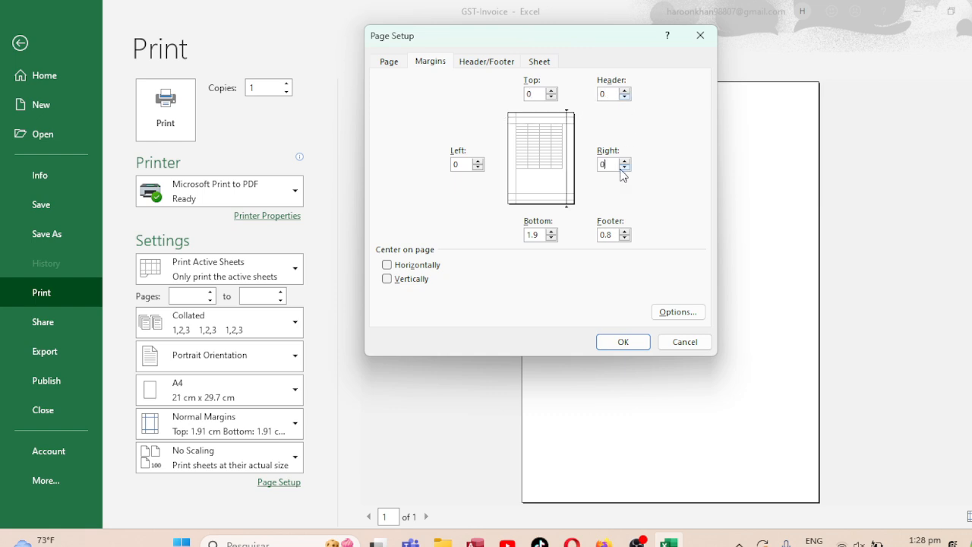
click(625, 237)
click(550, 239)
text(0)
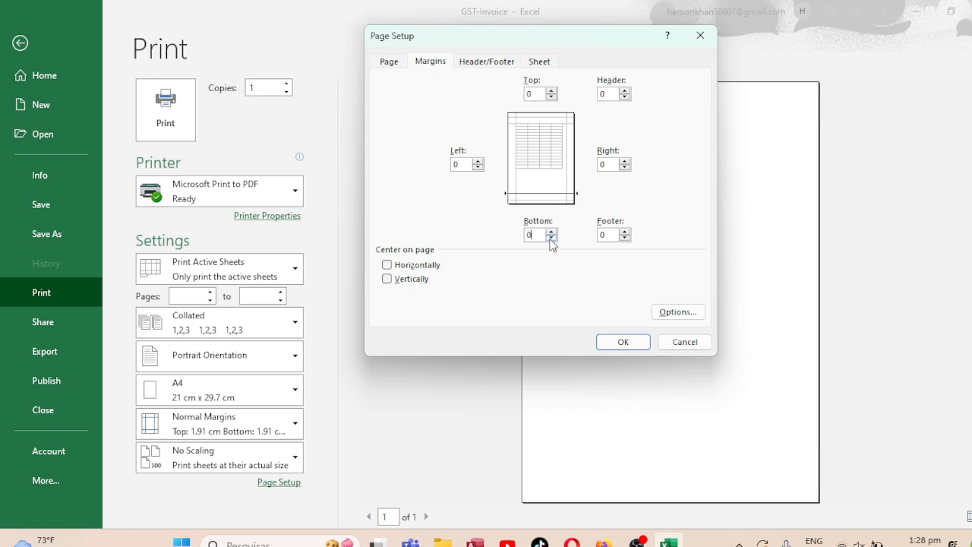
click(625, 343)
click(19, 42)
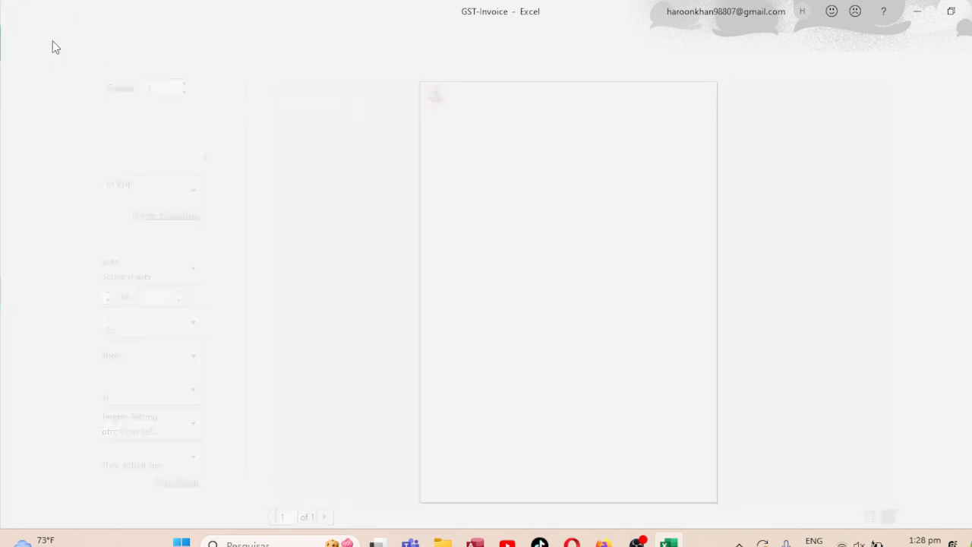
- Merge and center cells C1:L1, from beside the logo up to the page break line
click(491, 204)
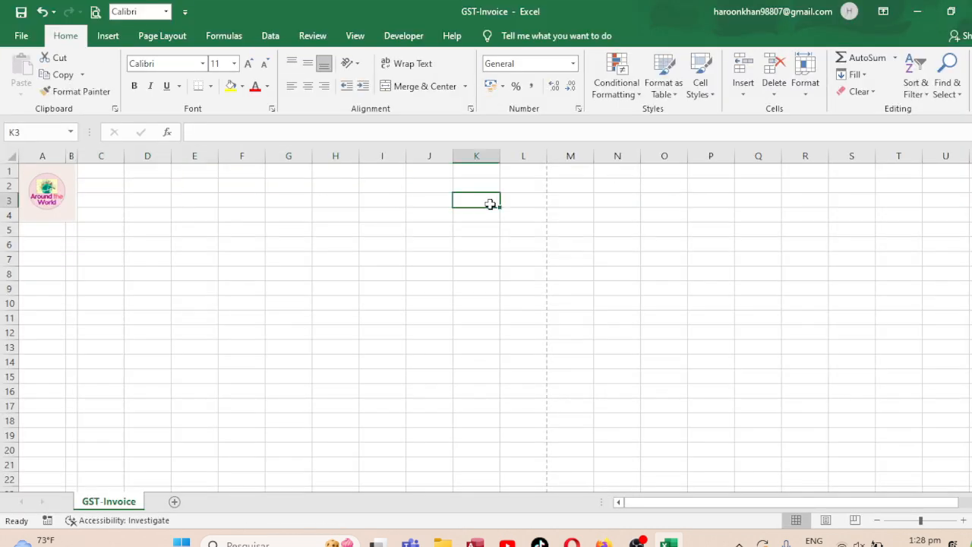
click(102, 173)
drag(88, 171, 497, 161)
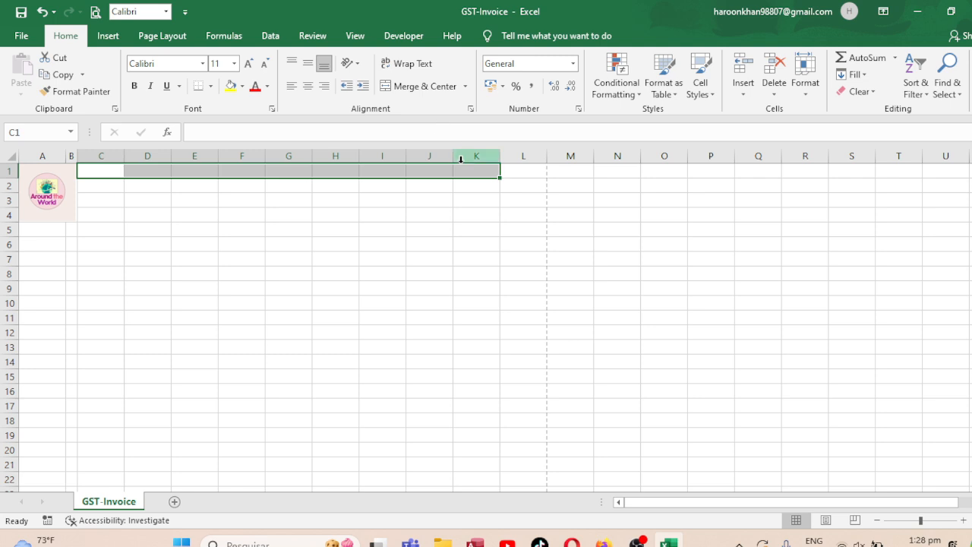
key(shift+Right)
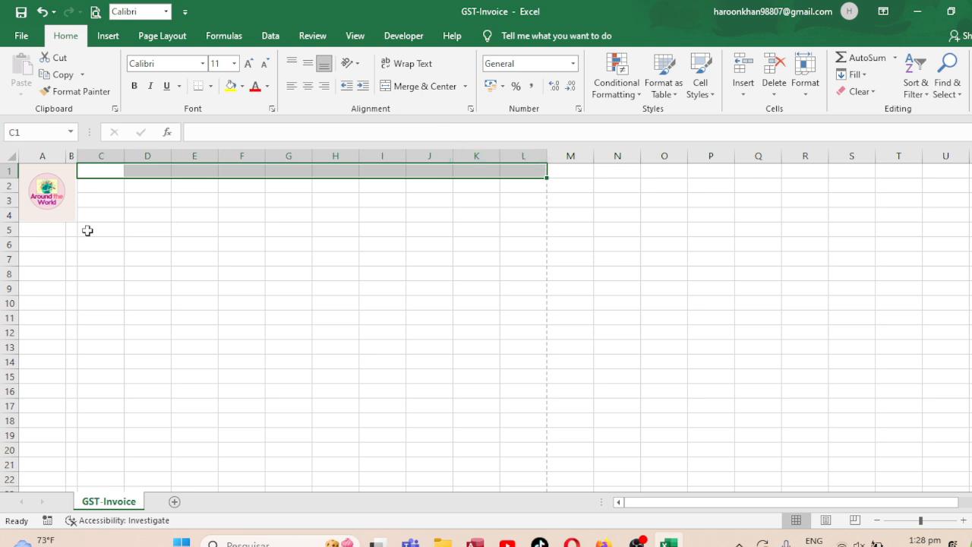
click(425, 86)
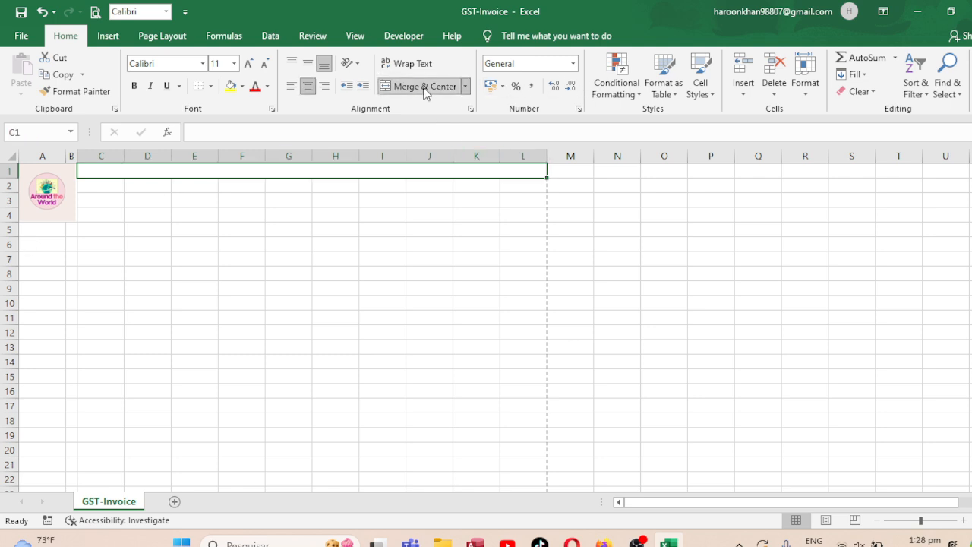
- Enter the title "Safi Around the world" in the merged header cell C1
text(A)
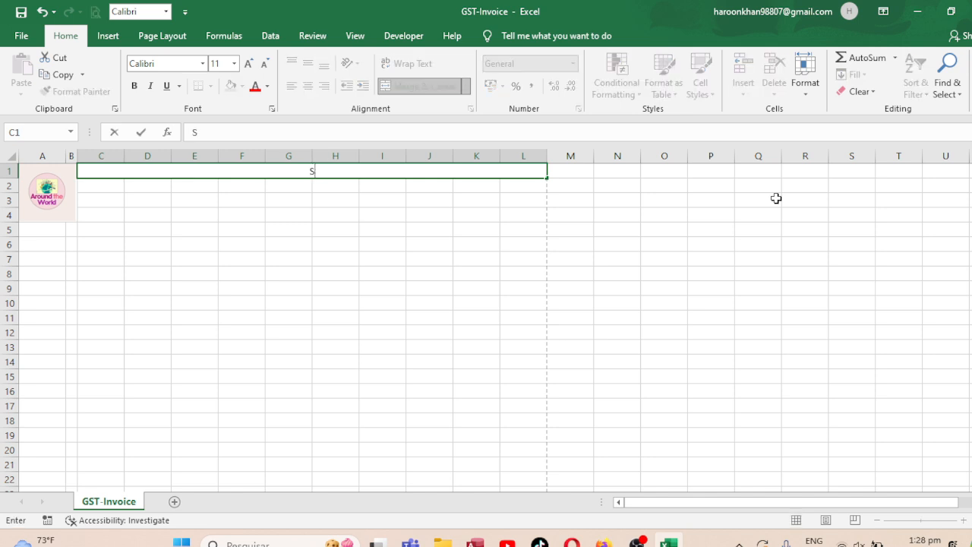
text(afi Around the world)
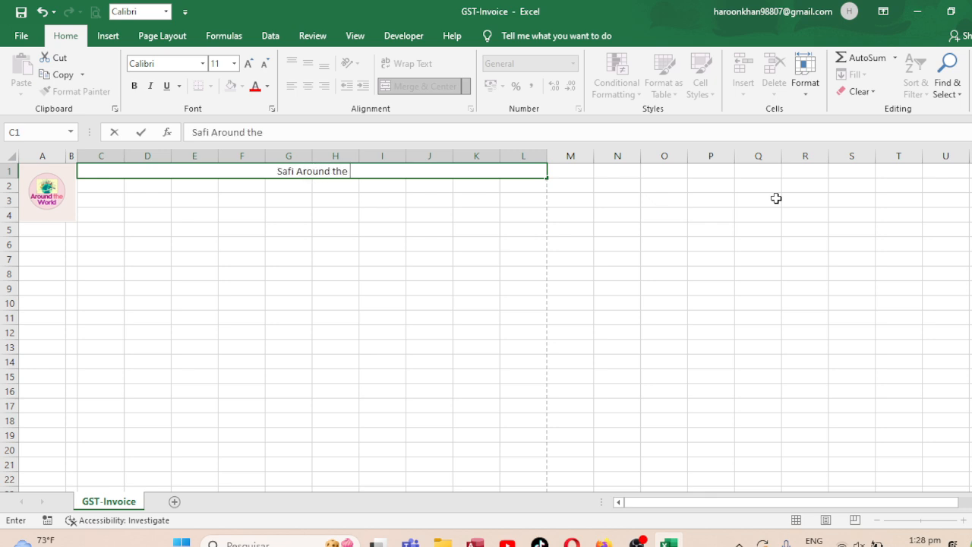
click(446, 235)
click(296, 168)
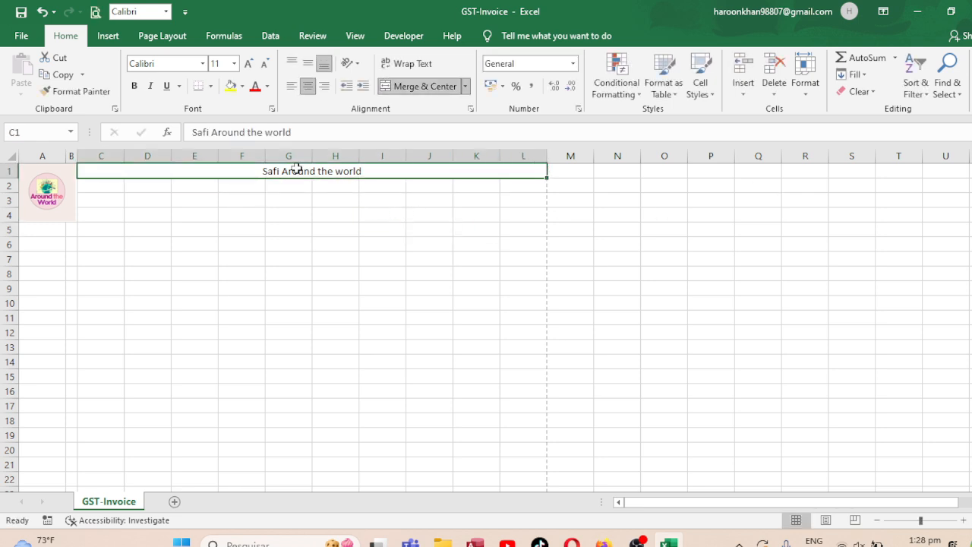
- Copy the merged title row into C2:L2 directly below and save the workbook
key(ctrl+c)
key(Down)
key(ctrl+v)
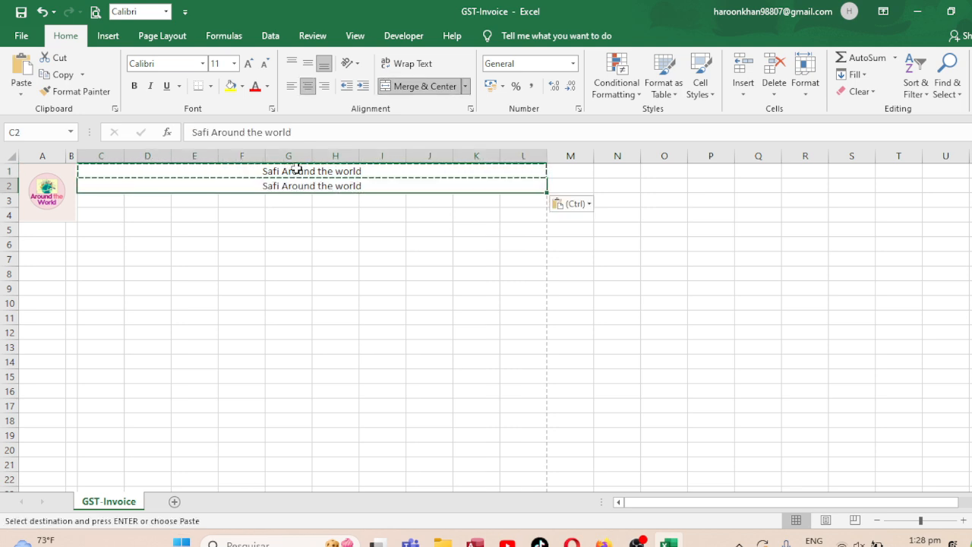
key(ctrl+s)
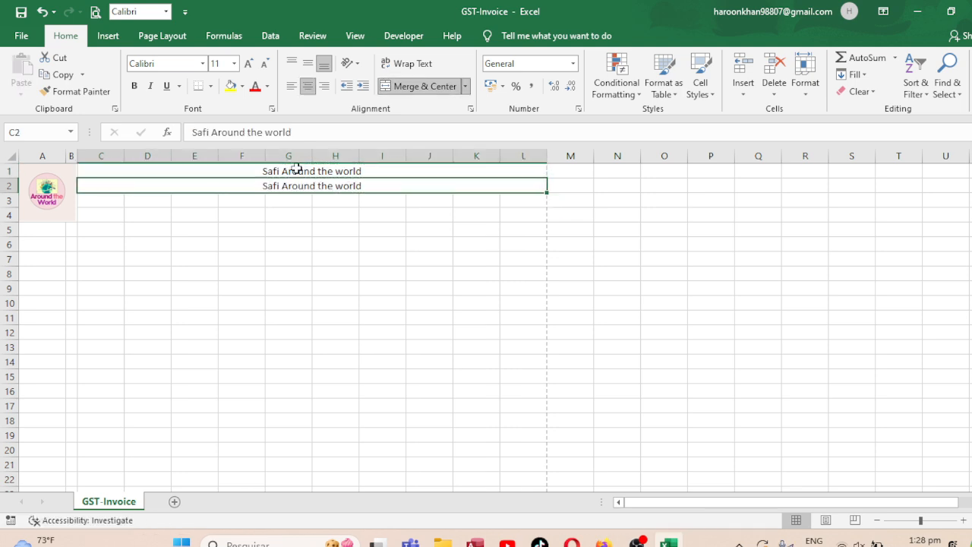
- Replace the text in merged row 2 with "Fully Automated GST Invoice Template"
text(F)
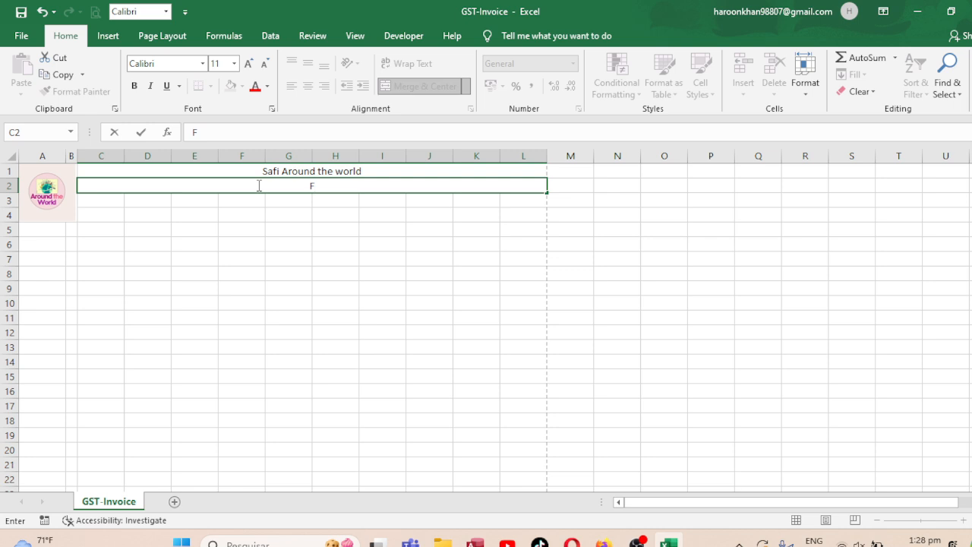
text(ully Automat)
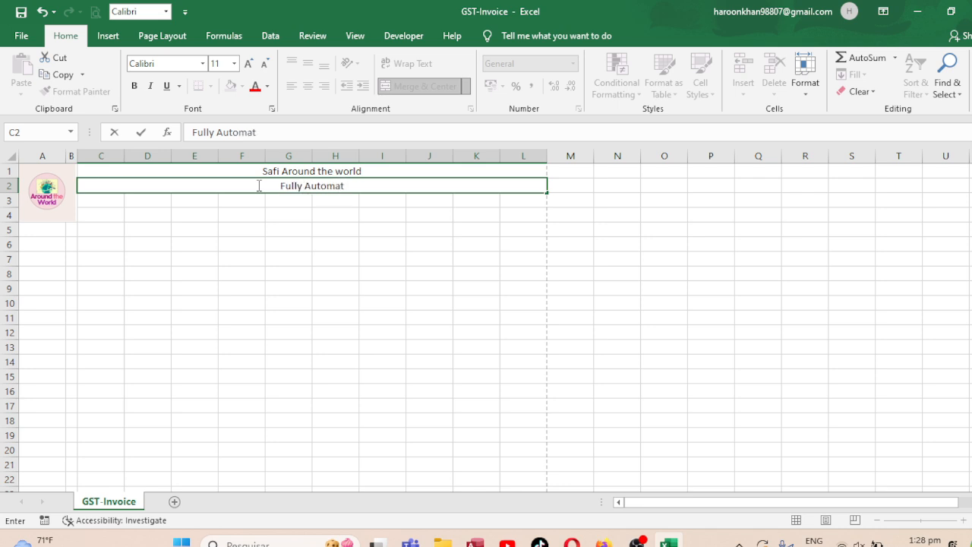
text(ed)
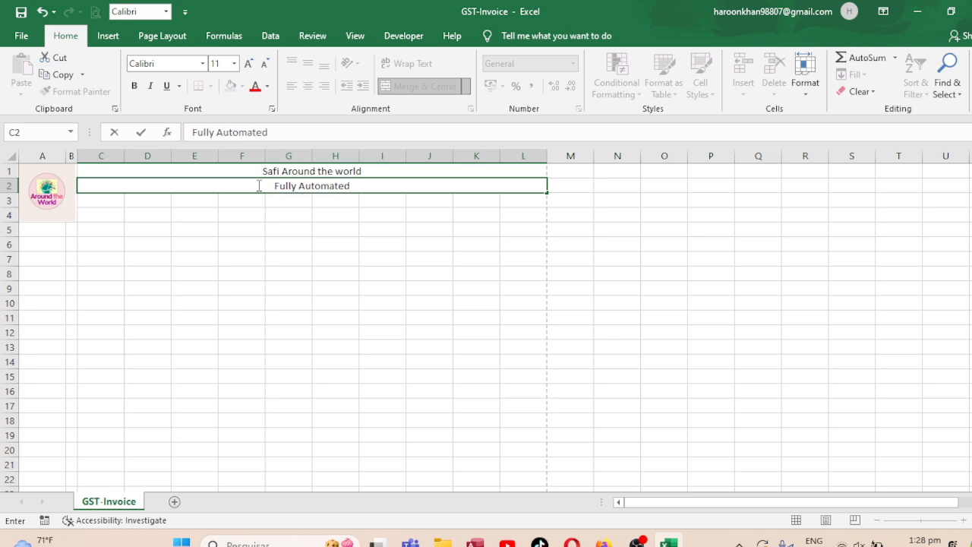
text( GST)
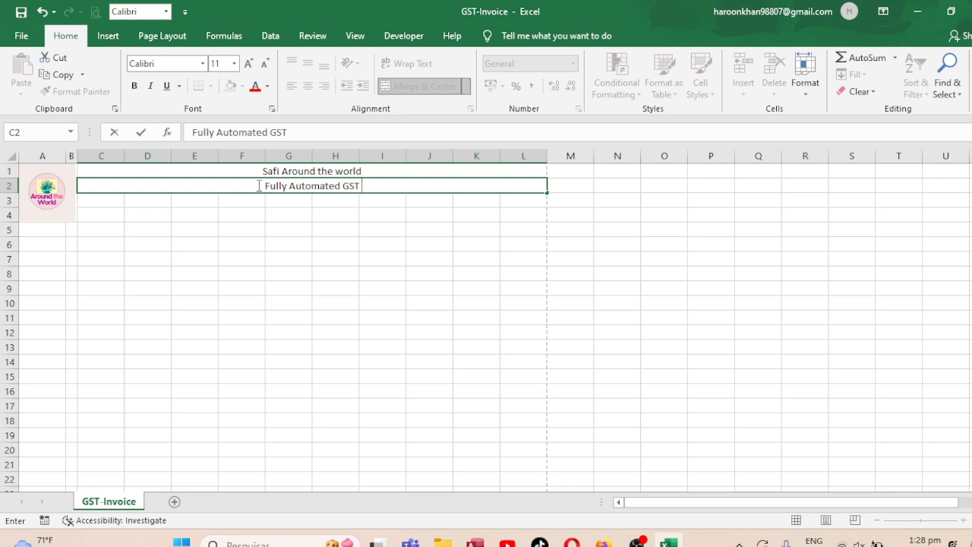
text( Invoice)
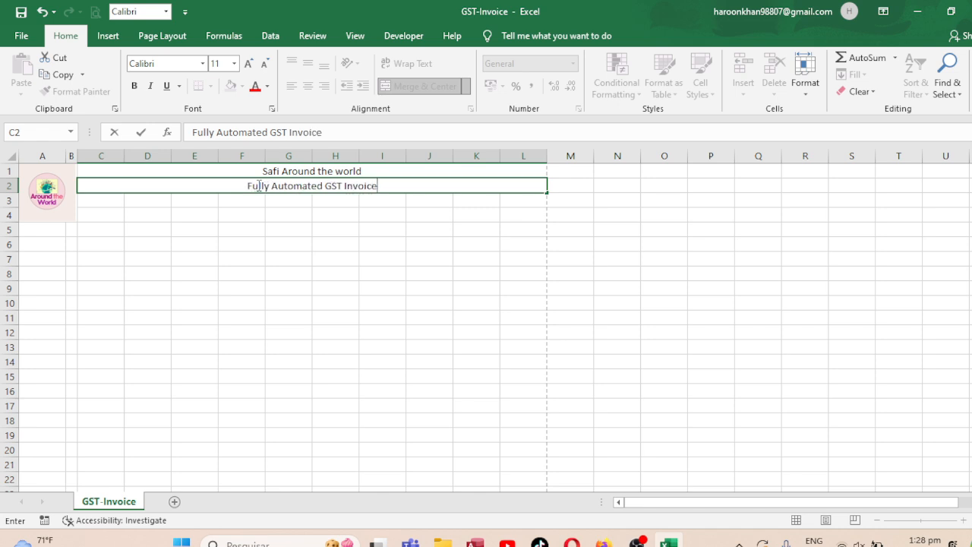
text( Template)
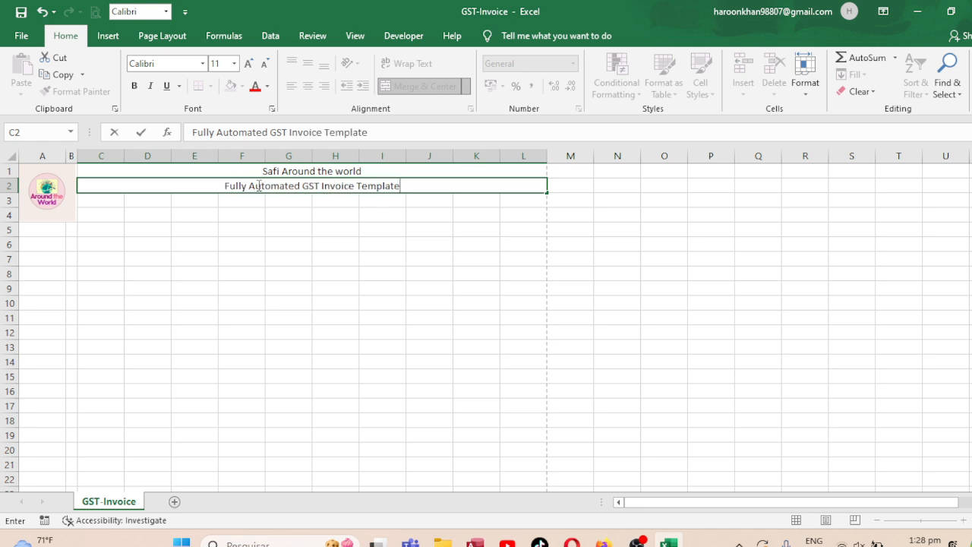
key(ctrl+Return)
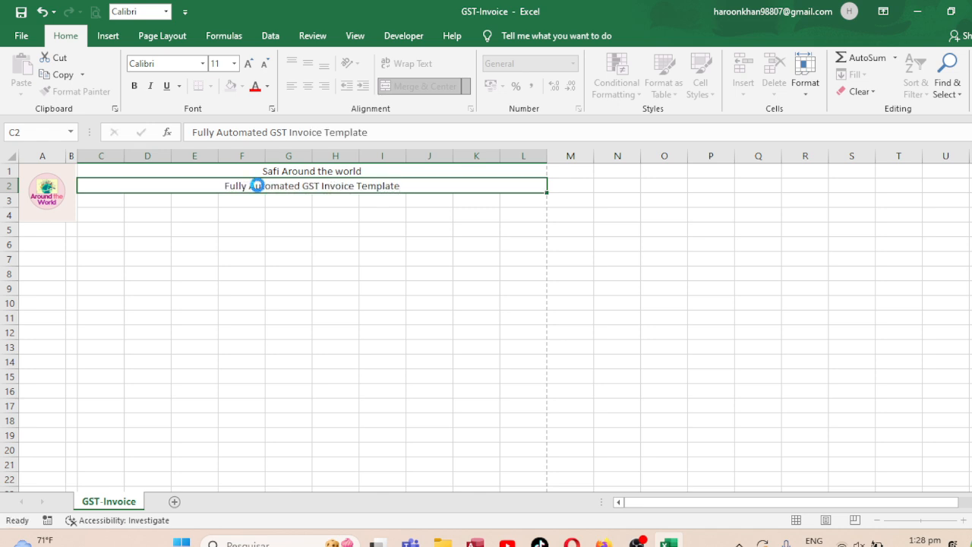
- Enlarge the company title in row 1 to font size 14
click(286, 174)
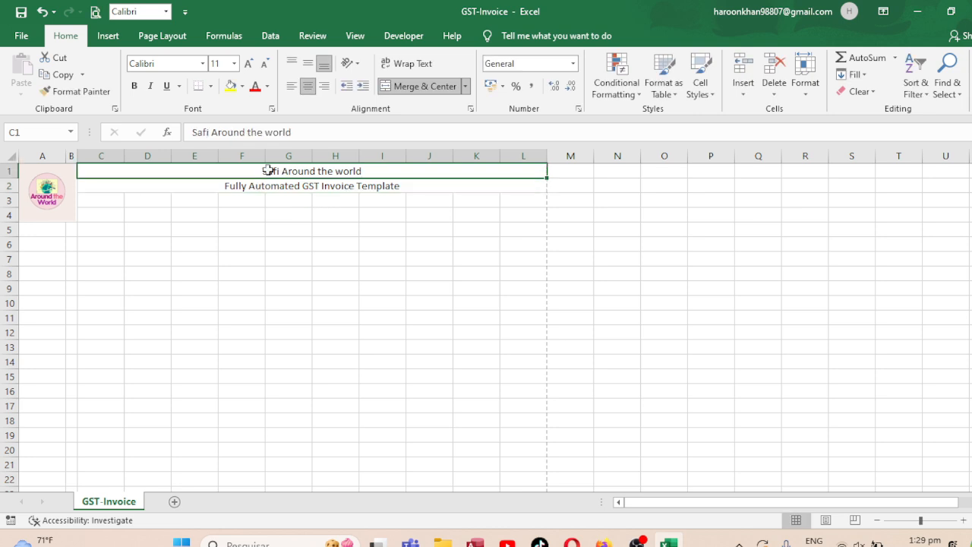
click(248, 65)
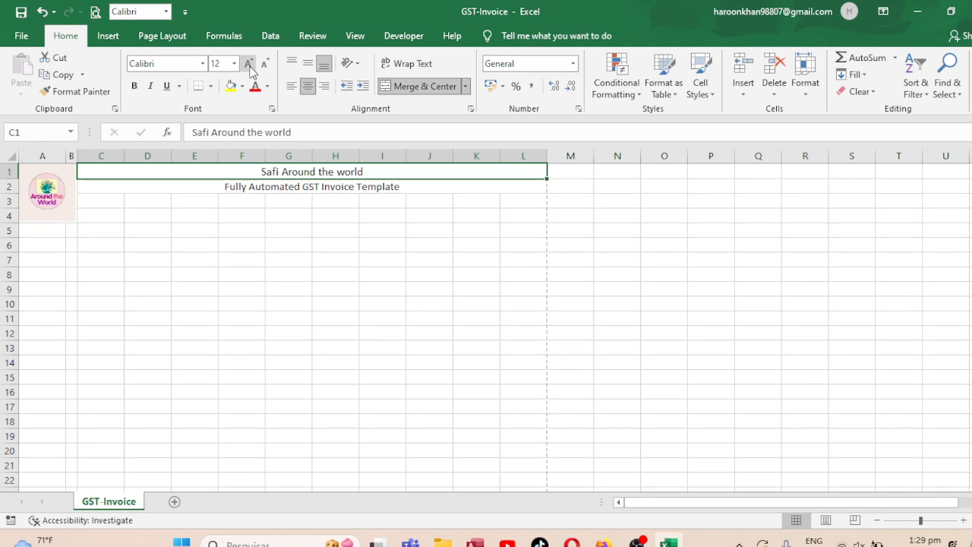
click(249, 64)
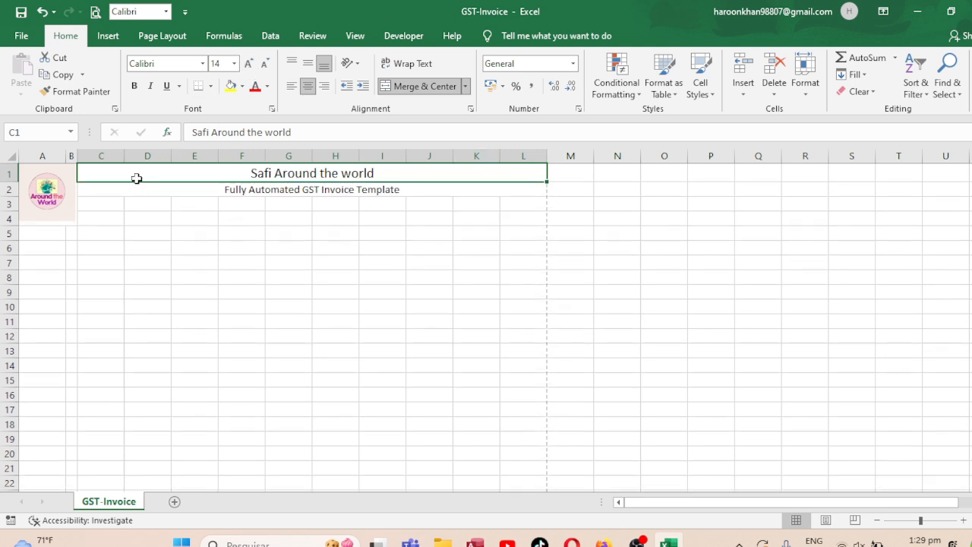
- Set the font of columns A through Q to Arial Narrow
drag(43, 150, 767, 155)
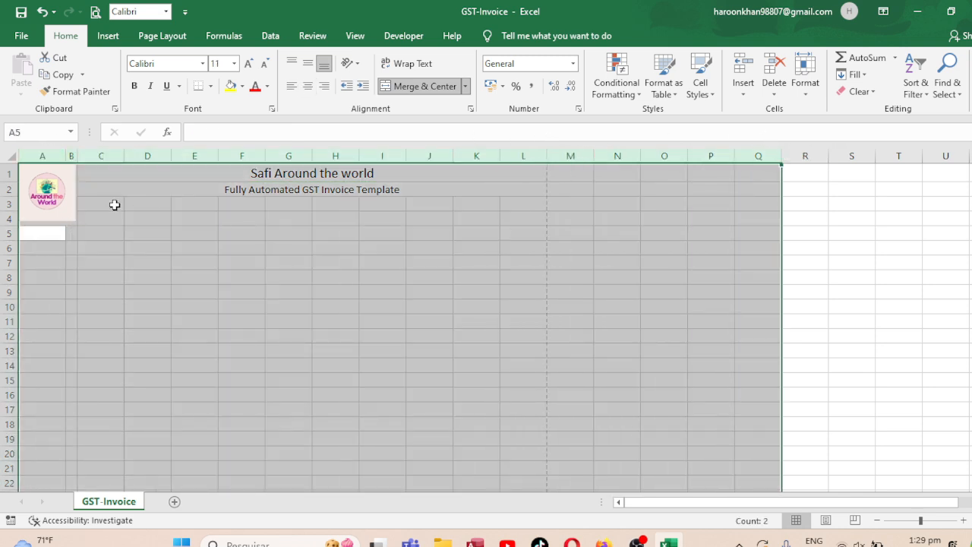
click(203, 64)
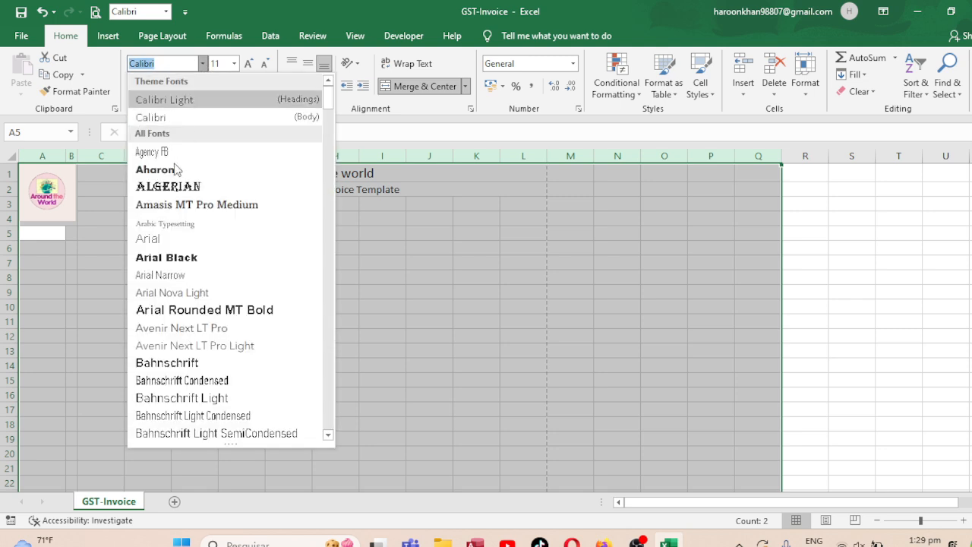
click(158, 275)
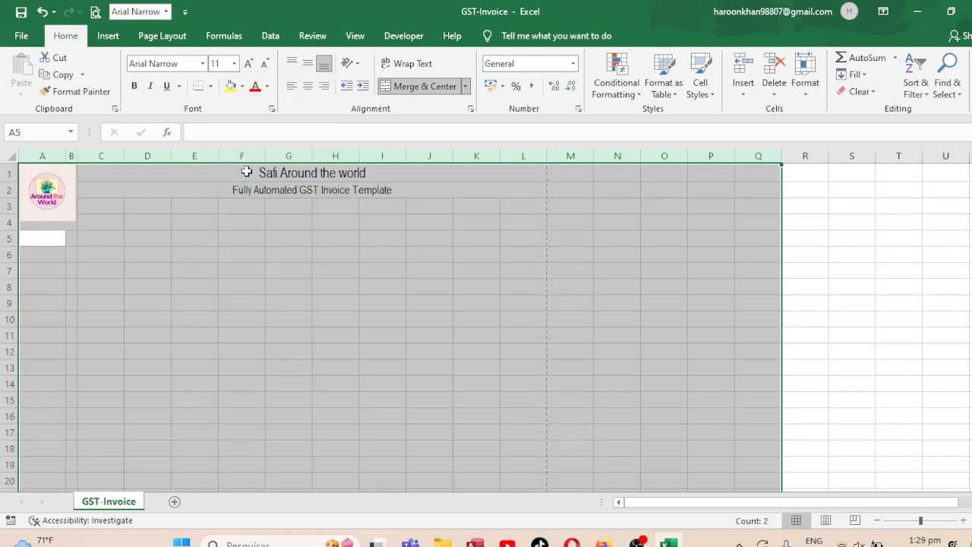
- Make the header block C1:L5 bold and enlarge the row 1 title to font size 16
drag(206, 177, 226, 190)
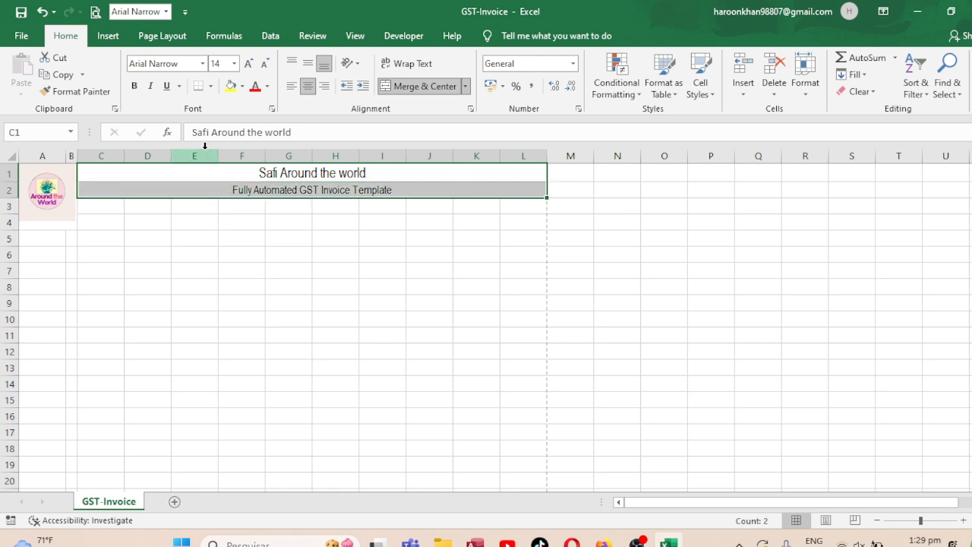
key(shift+Down)
key(shift+Down)
key(shift+Down)
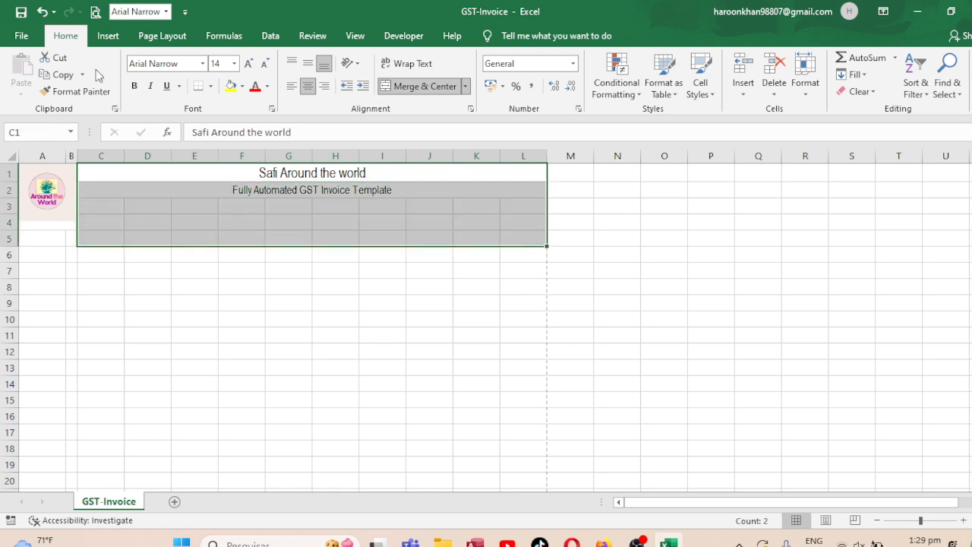
click(134, 85)
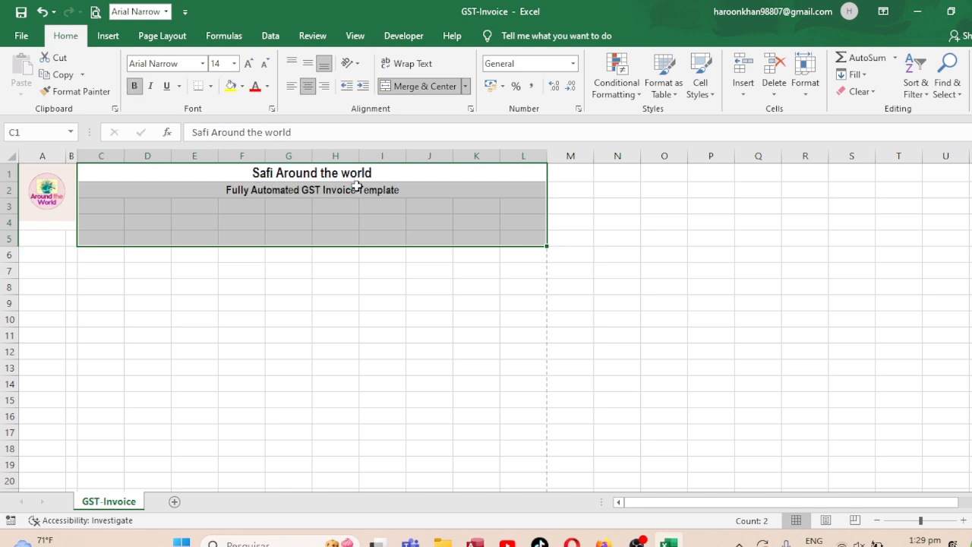
click(331, 175)
click(249, 64)
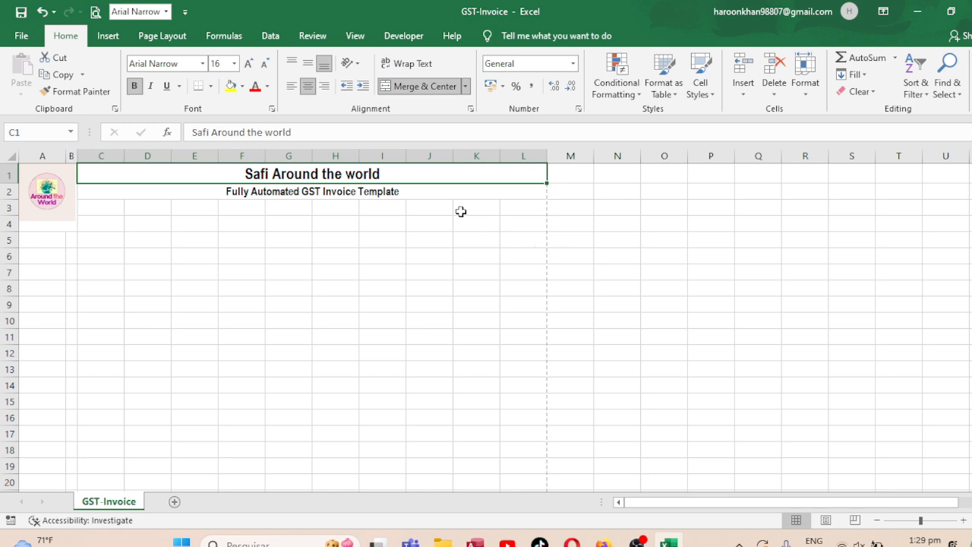
- Copy the merged and bold subtitle row 2 into row 3 and clear the copy selection
click(373, 190)
key(ctrl+c)
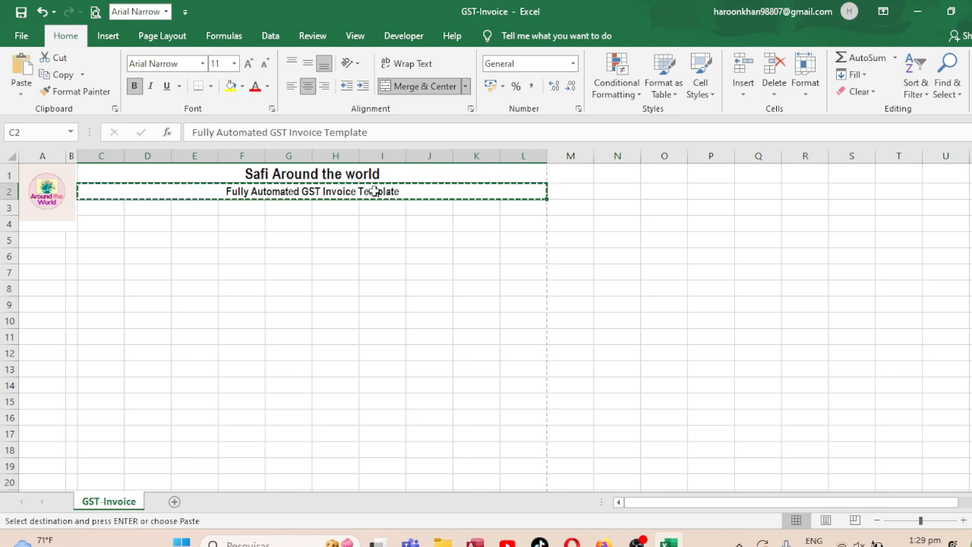
key(Down)
key(ctrl+v)
key(Escape)
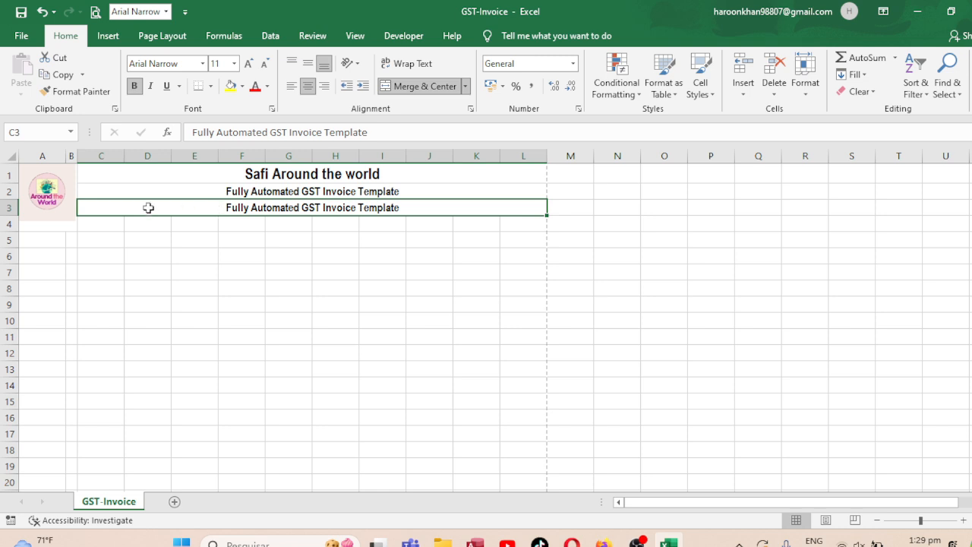
- Reduce the logo's height to fit rows 1 to 3 and unmerge the cells A1:B4 behind it
click(53, 216)
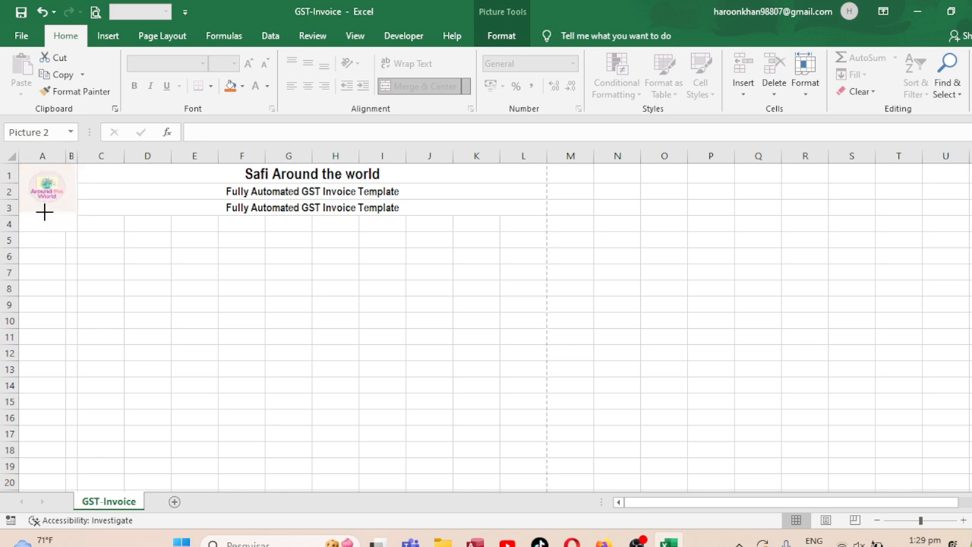
drag(45, 213, 46, 217)
click(50, 224)
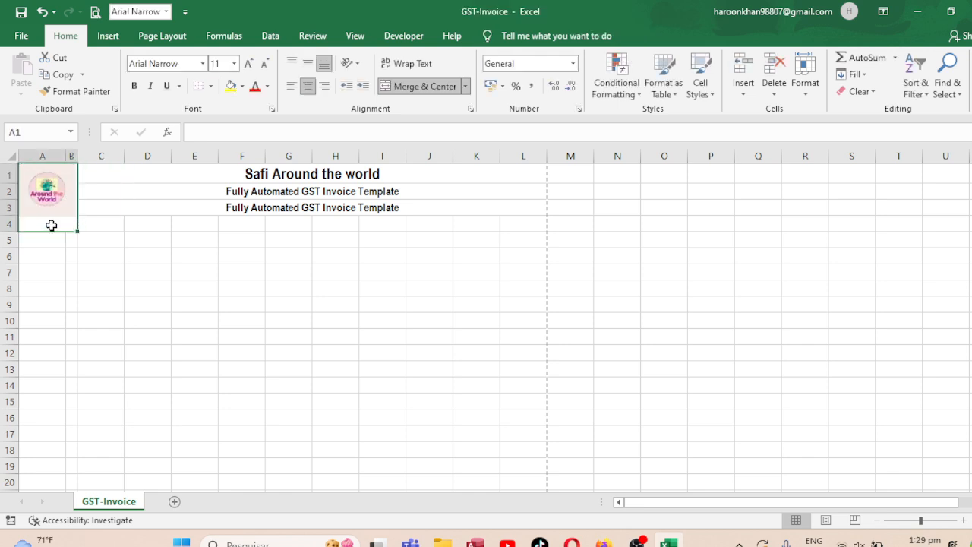
click(410, 88)
click(116, 212)
click(41, 203)
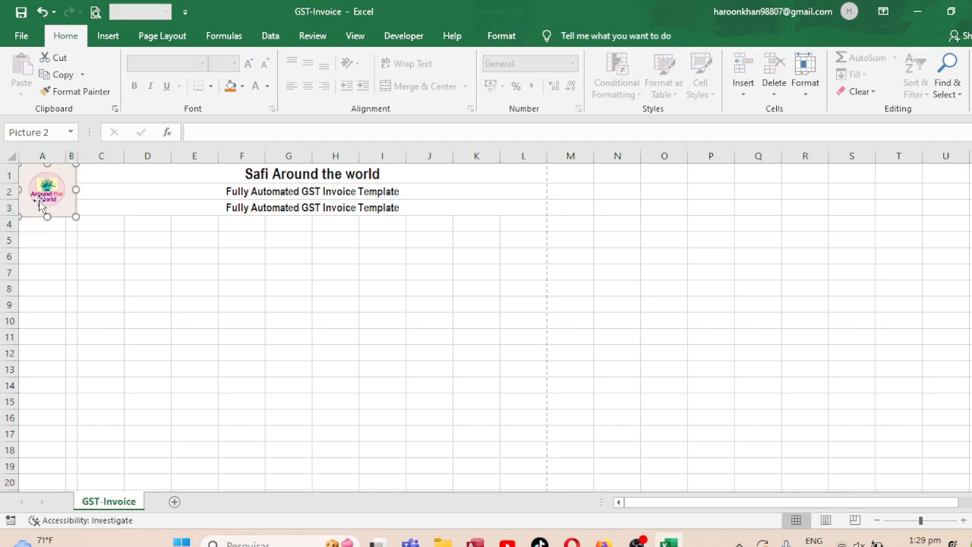
- Replace the row 3 header text with "(Advance Excel Training , Access Training and Projects)"
click(241, 196)
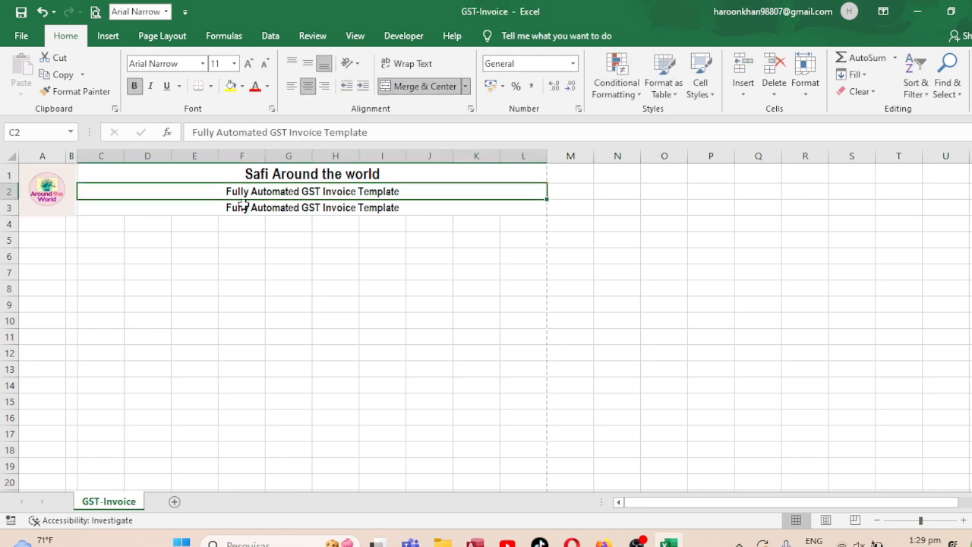
click(245, 207)
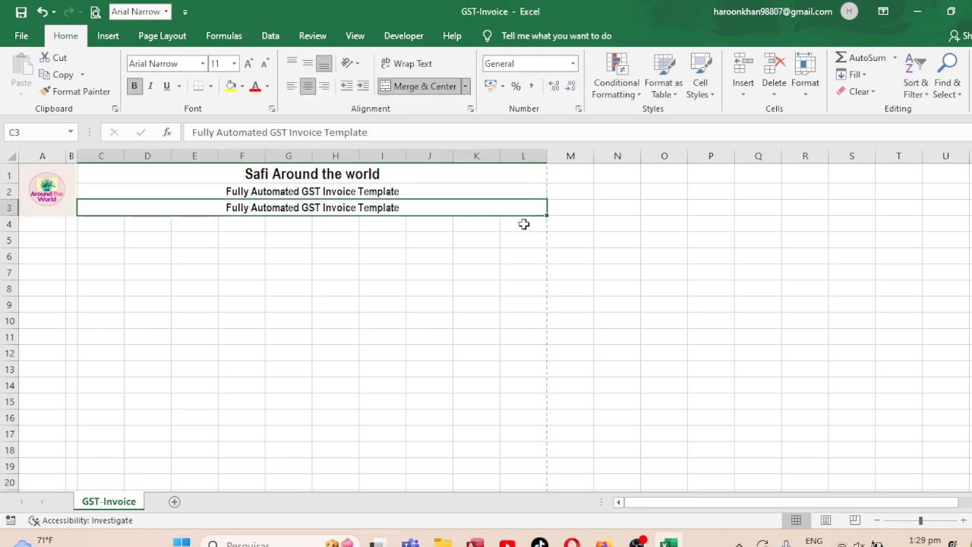
text((e)
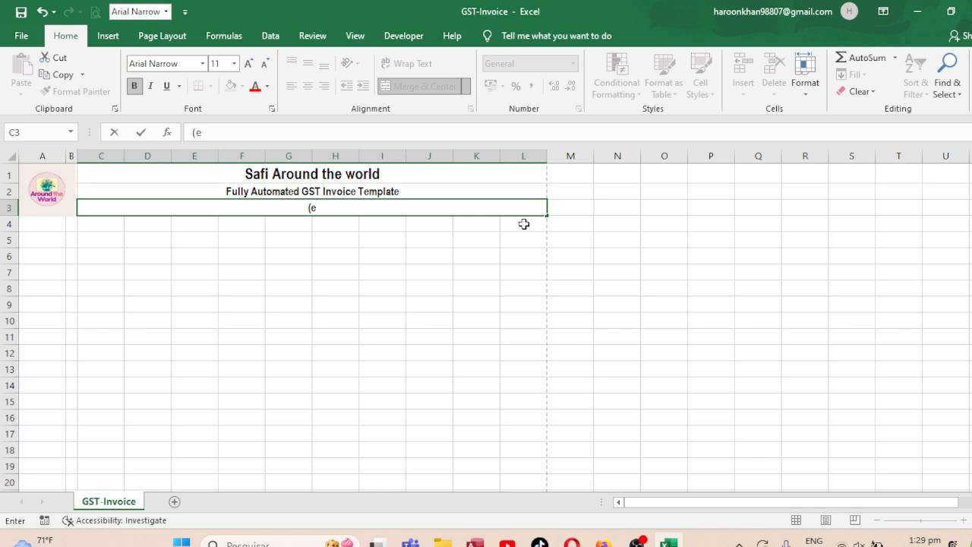
text(dvance Excel)
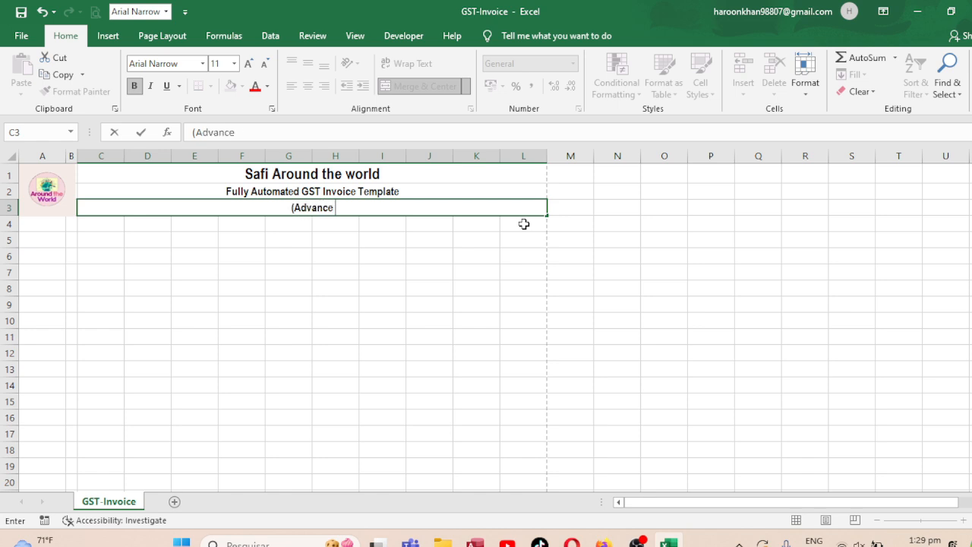
text( Tra)
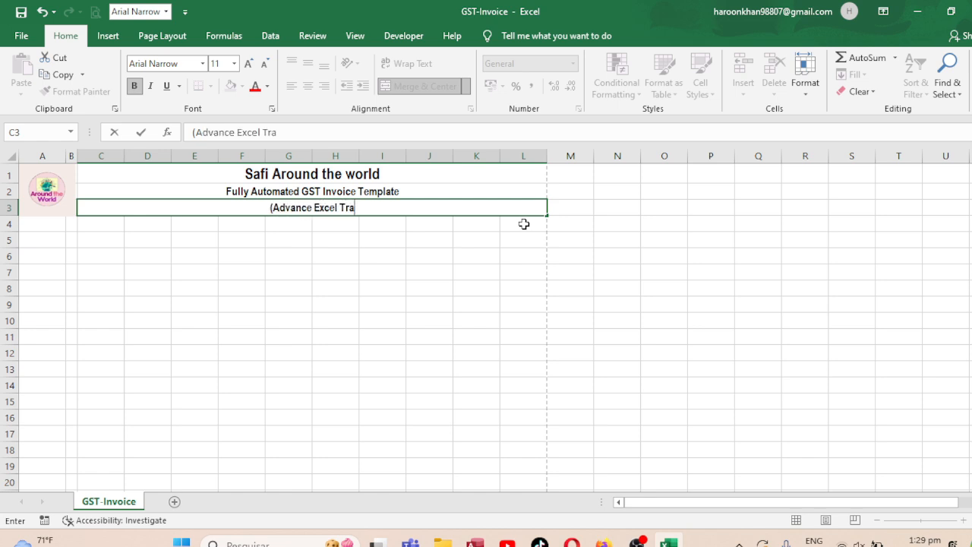
text(ining ,)
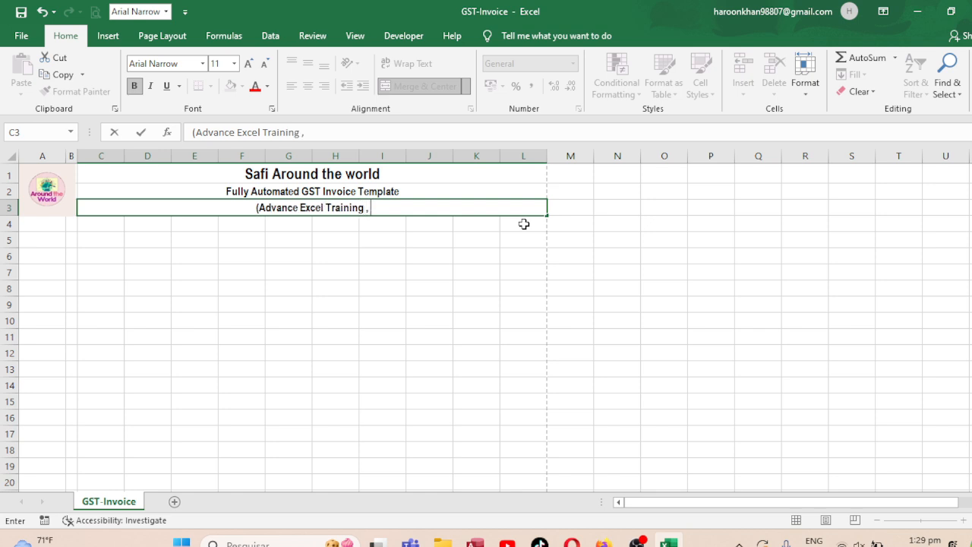
text( a)
key(BackSpace)
text(Ac)
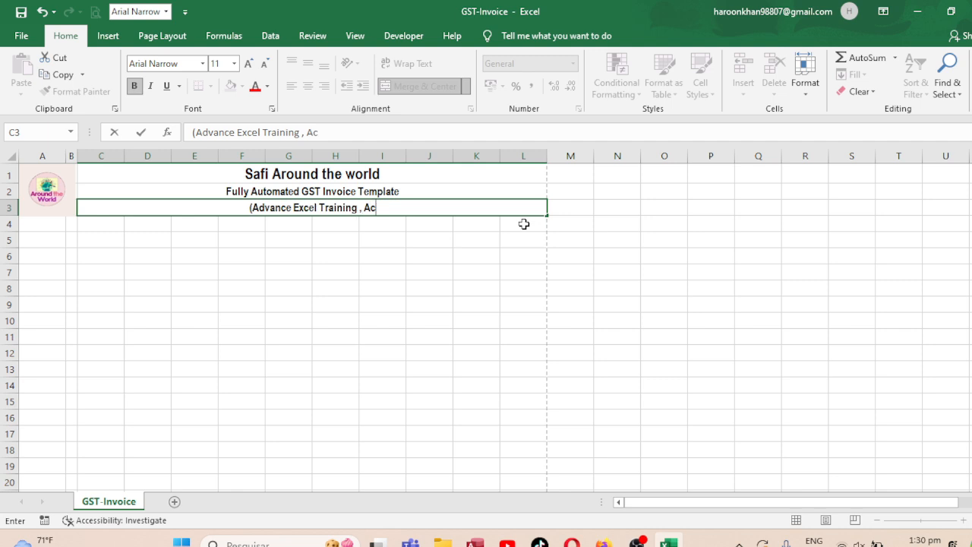
text(cess Tr)
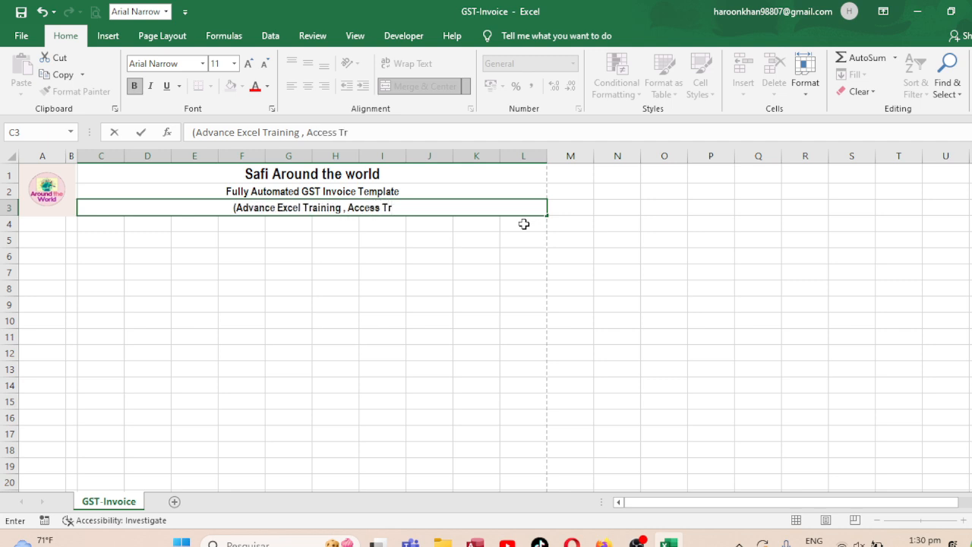
text(aining and )
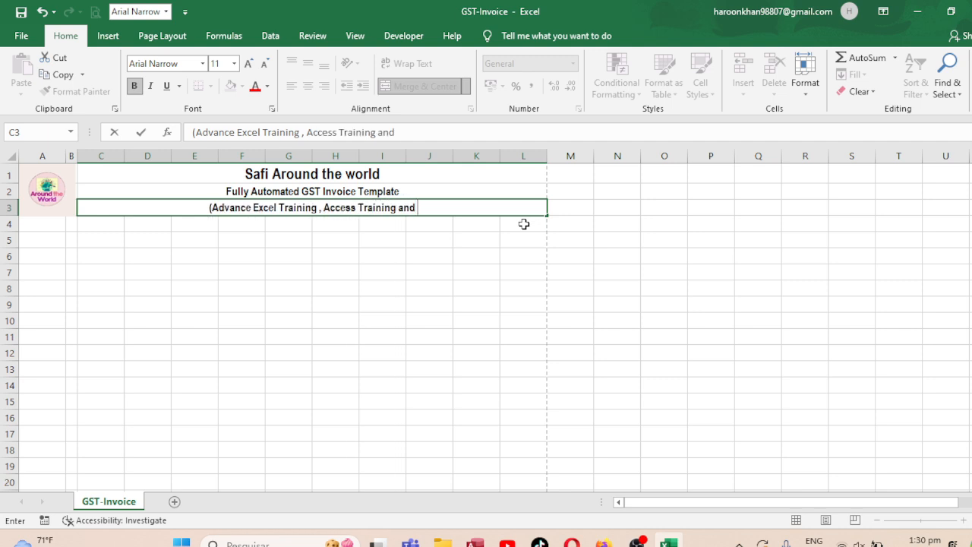
text(D)
key(BackSpace)
text(P)
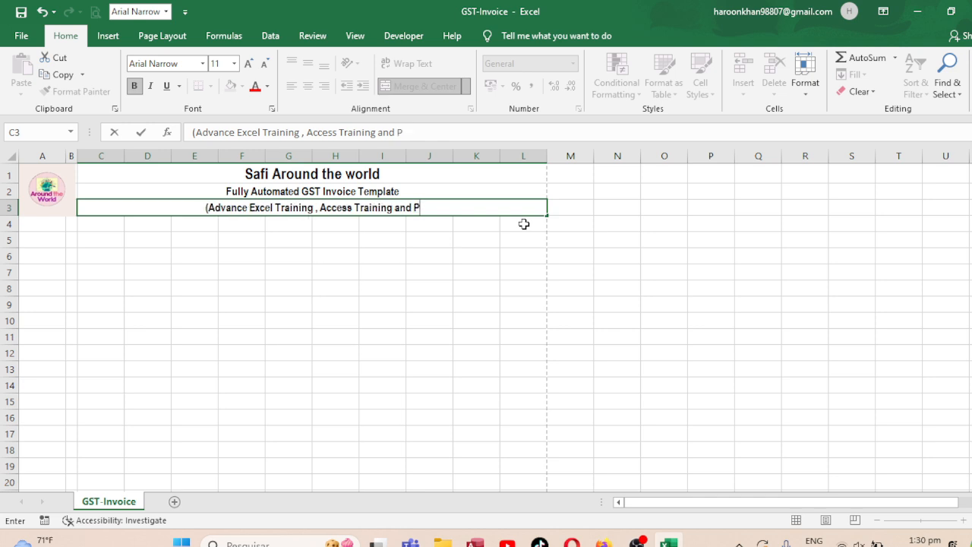
text(rojects)
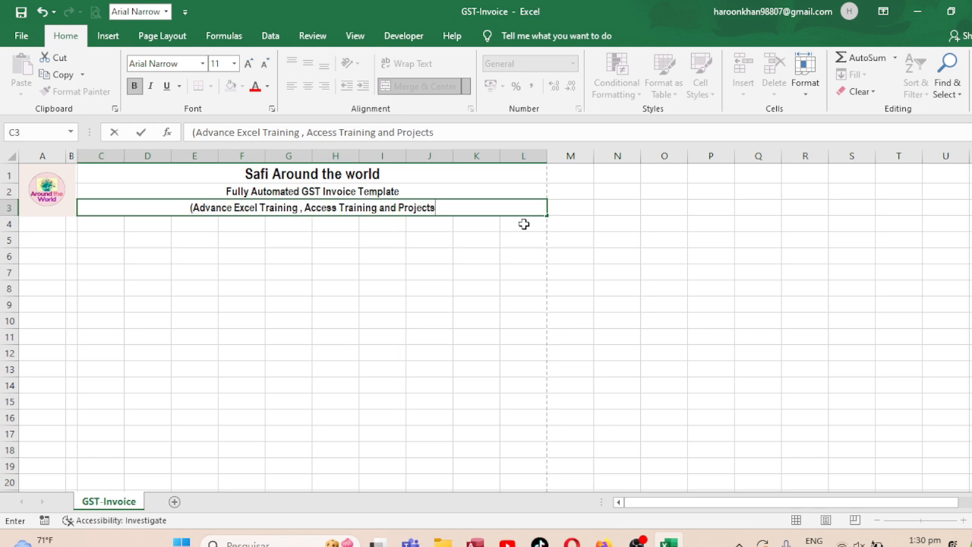
text())
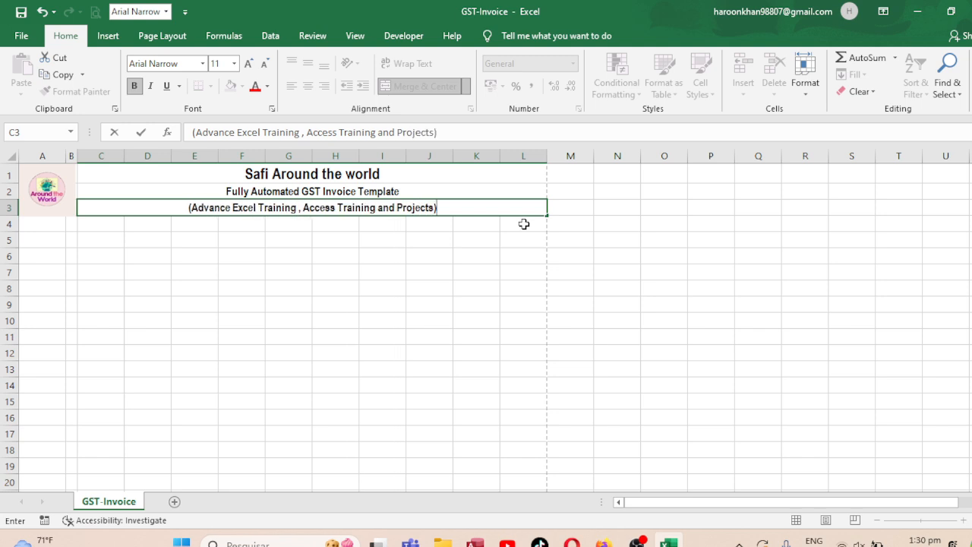
key(ctrl+Return)
click(349, 237)
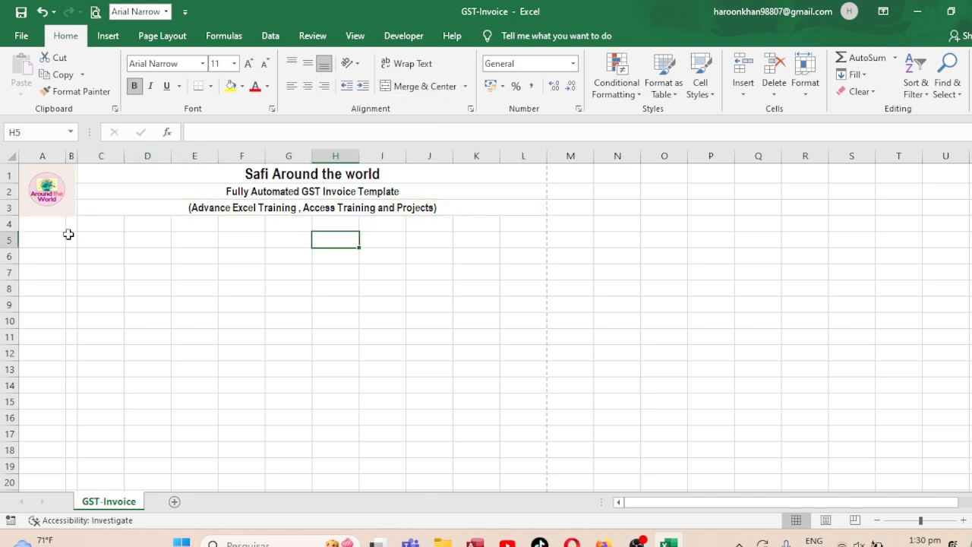
- Merge and center cells A4:L4 and reduce the height of row 4 to make a thin divider bar
click(38, 223)
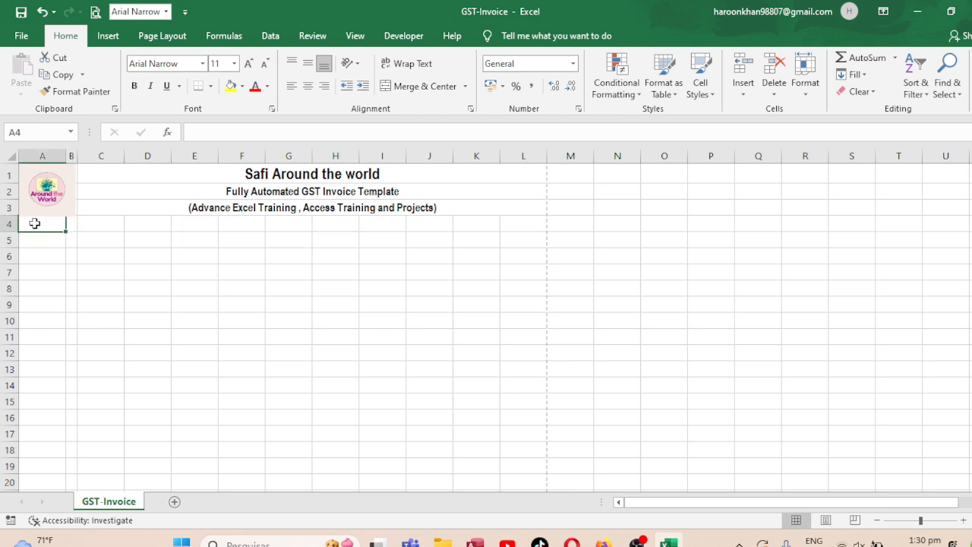
drag(34, 223, 534, 221)
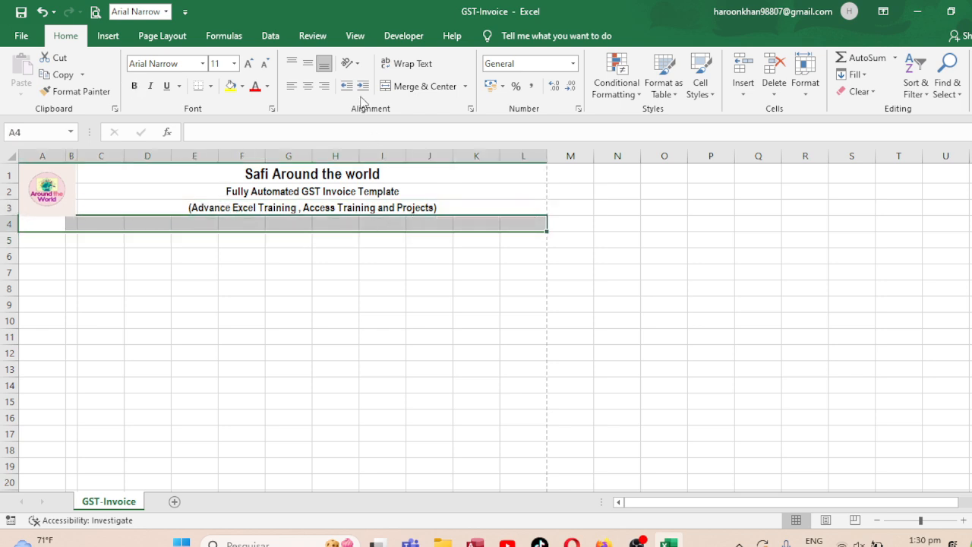
click(400, 86)
drag(10, 231, 11, 227)
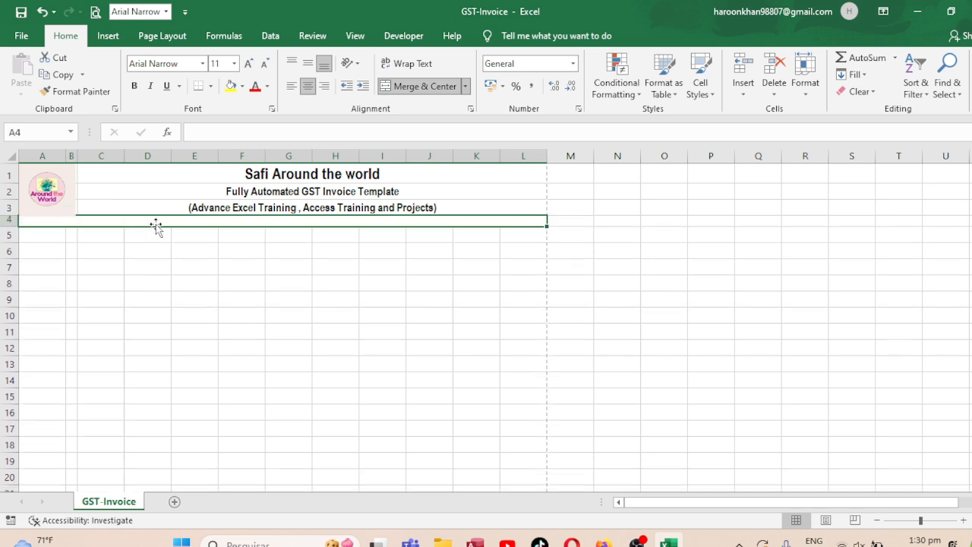
- Fill the merged row 4 divider with medium gray and give it outside borders
click(242, 86)
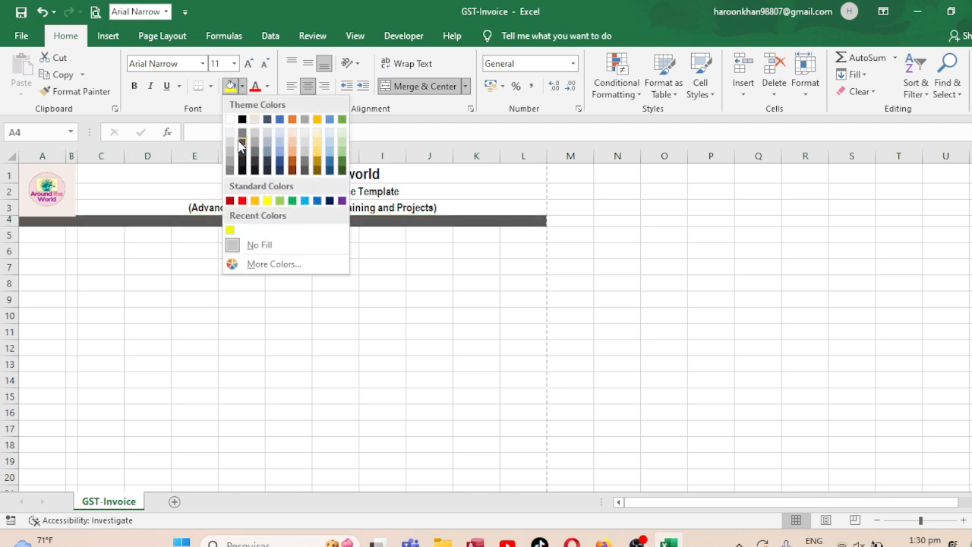
click(289, 140)
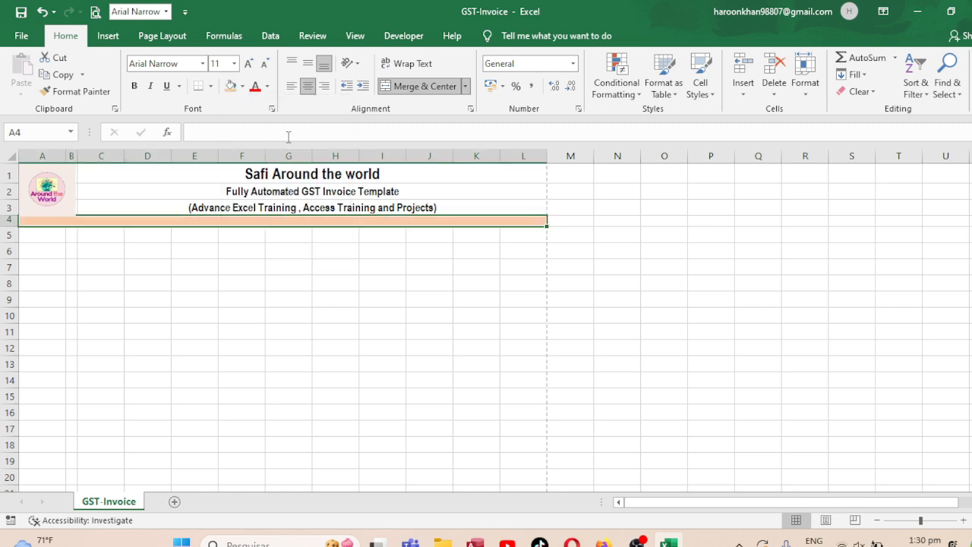
click(242, 86)
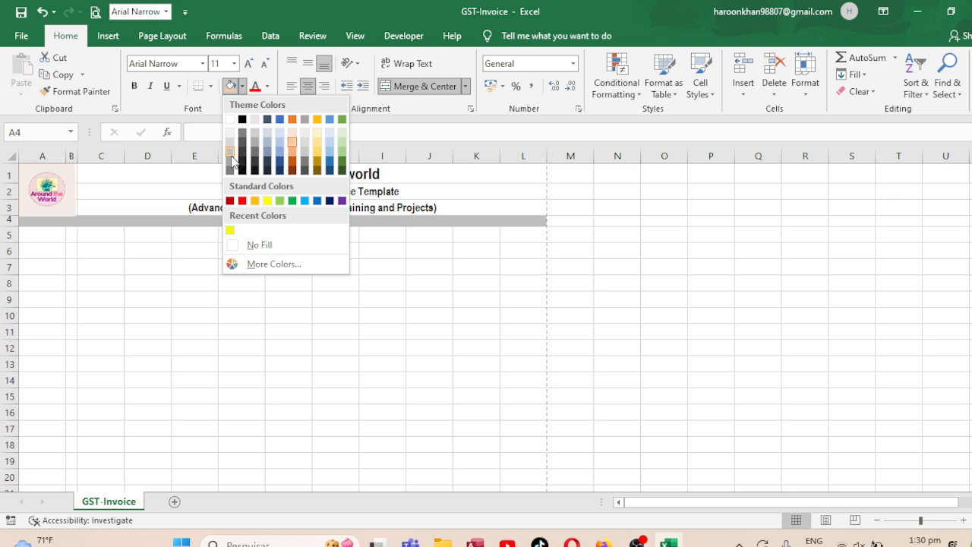
click(231, 165)
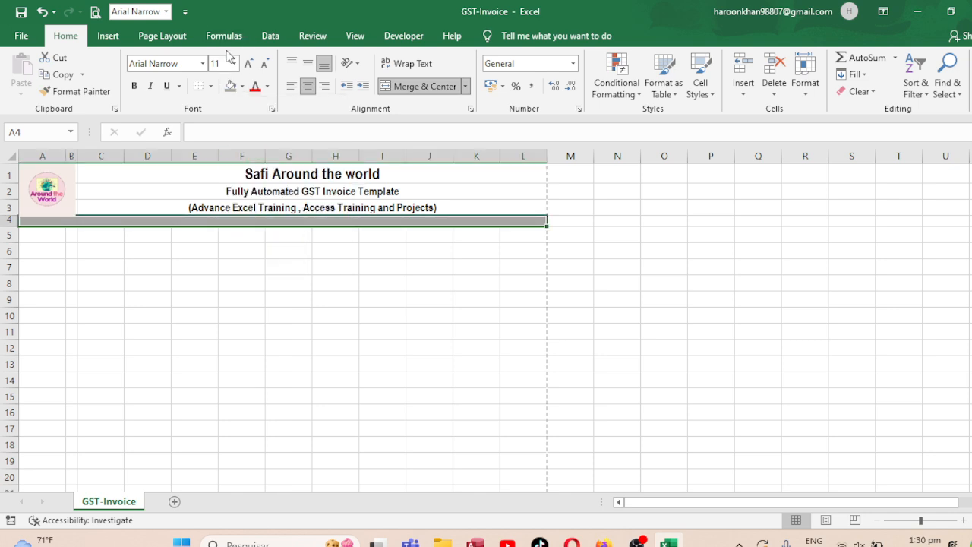
click(212, 87)
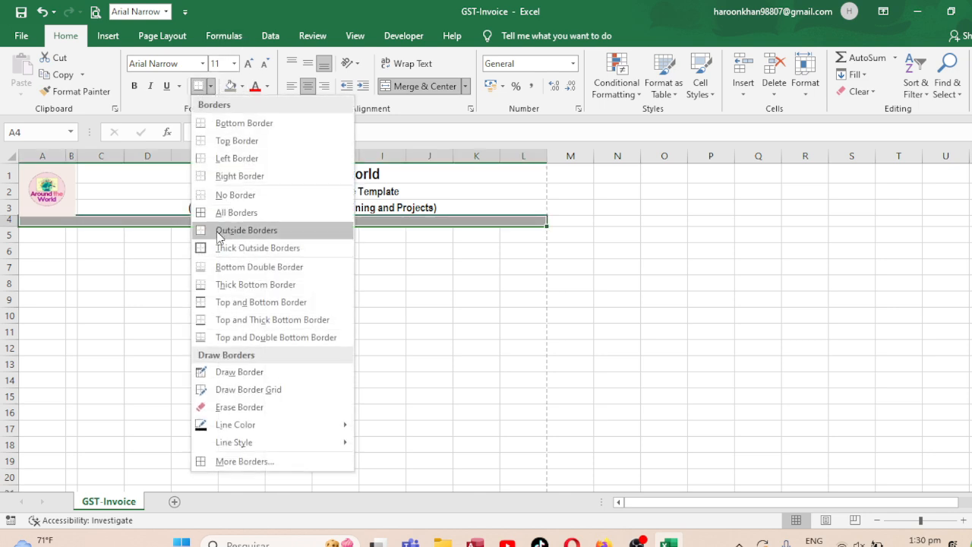
click(246, 230)
click(506, 303)
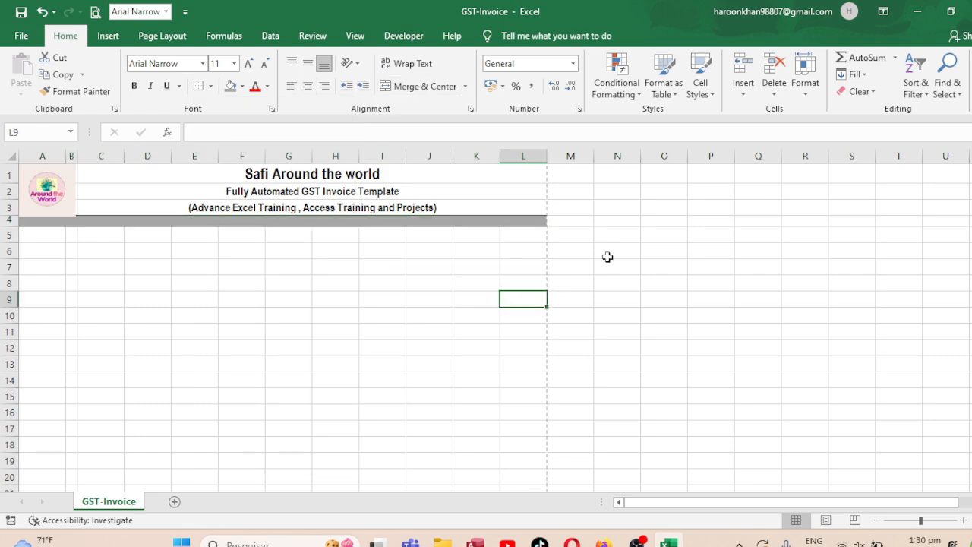
- Merge and center cells A5:B7 below the divider
click(40, 238)
drag(40, 236, 77, 272)
click(422, 86)
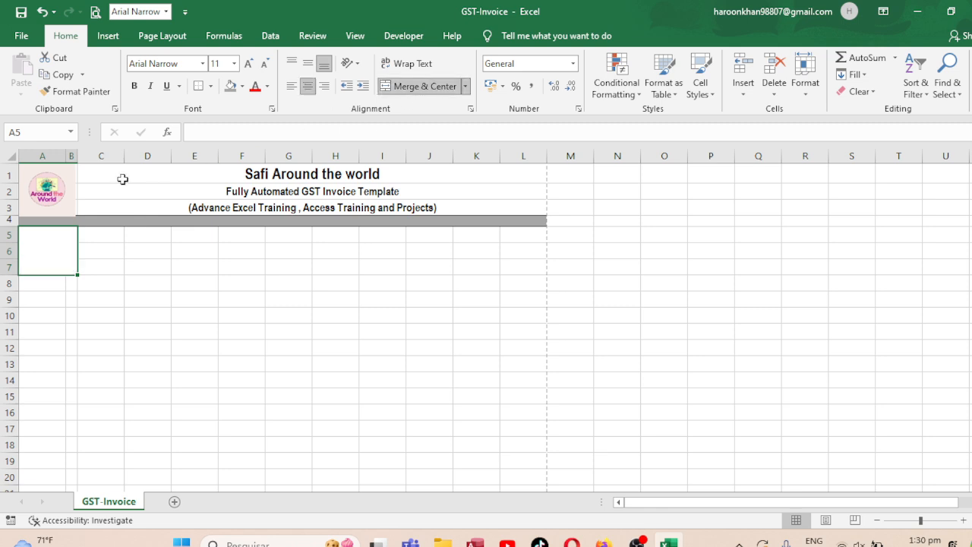
- Duplicate the company logo into the merged A5:B7 area and shrink the copy to fit inside it
click(55, 181)
drag(55, 180, 55, 241)
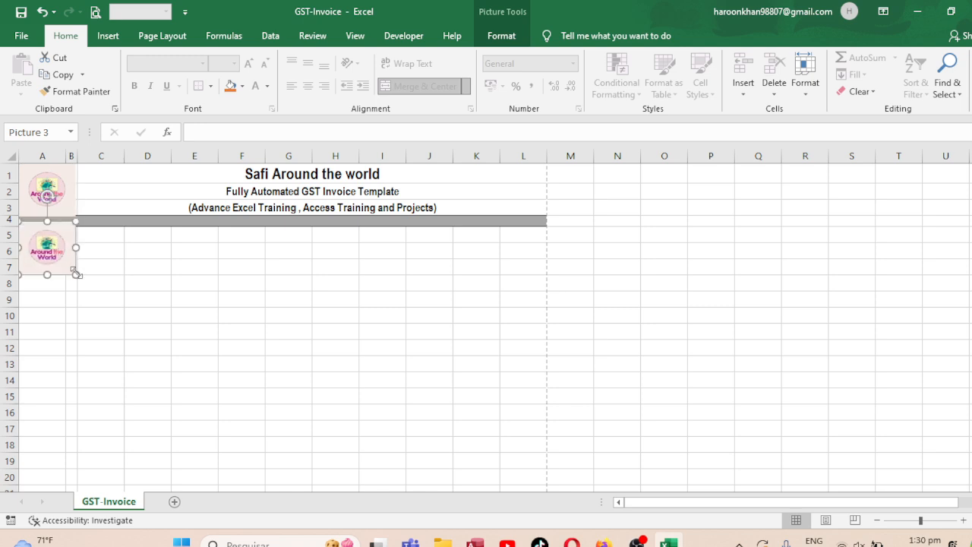
drag(74, 273, 74, 252)
click(177, 272)
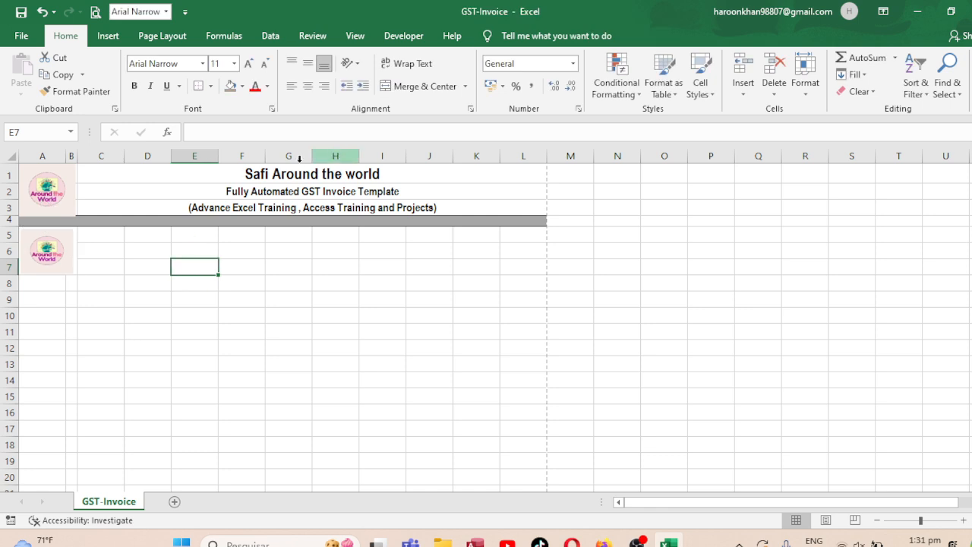
- Change the duplicated logo in A5:B7 to the image file "png" from the desktop folder
click(58, 210)
click(52, 249)
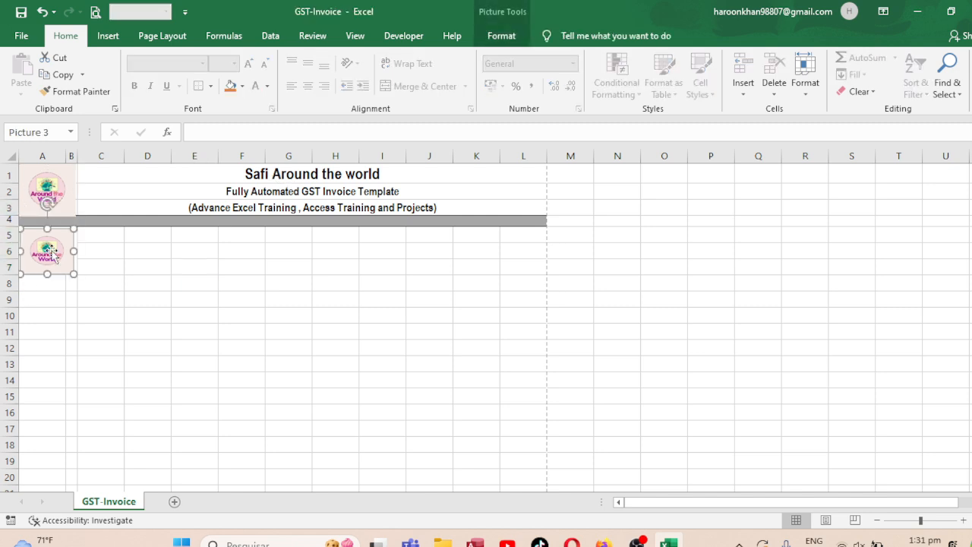
right_click(52, 252)
mouse_move(82, 340)
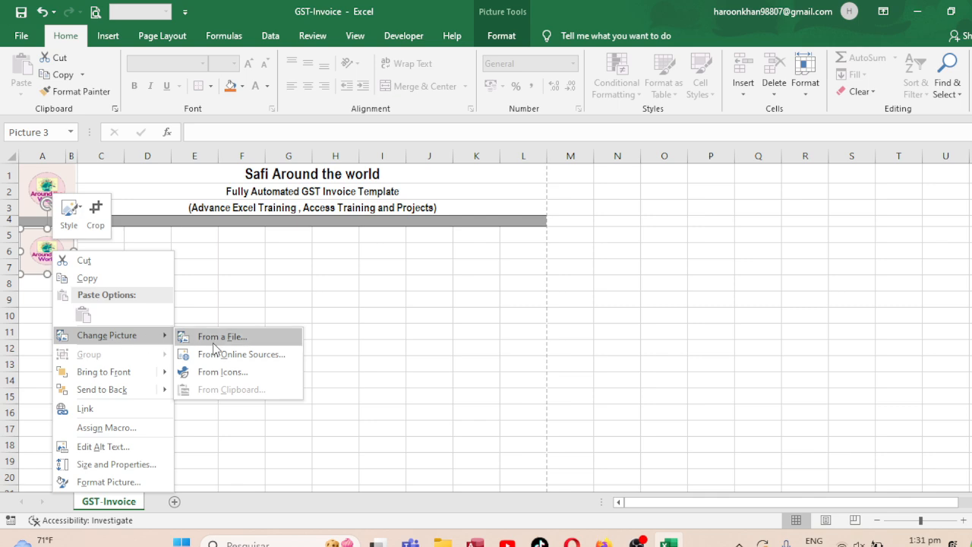
click(214, 342)
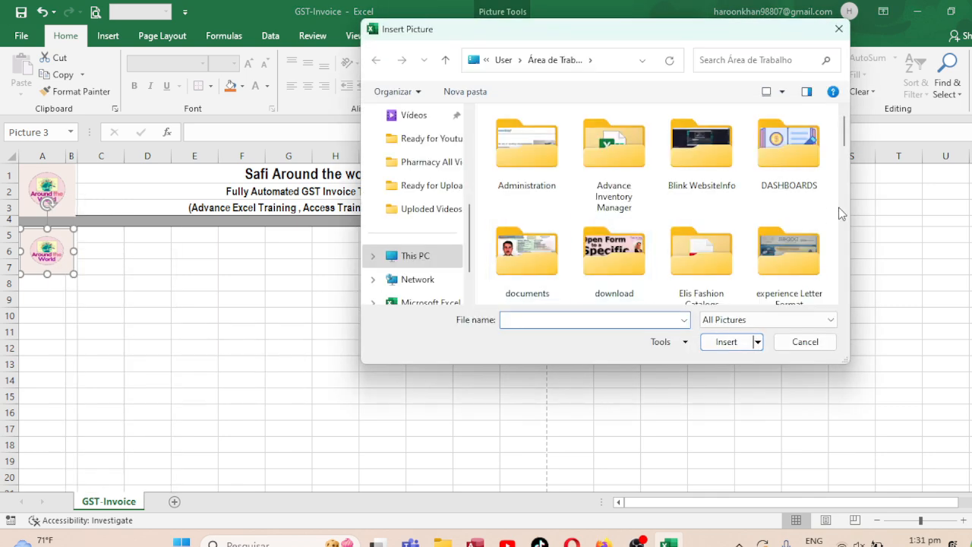
scroll(841, 213, down, 10)
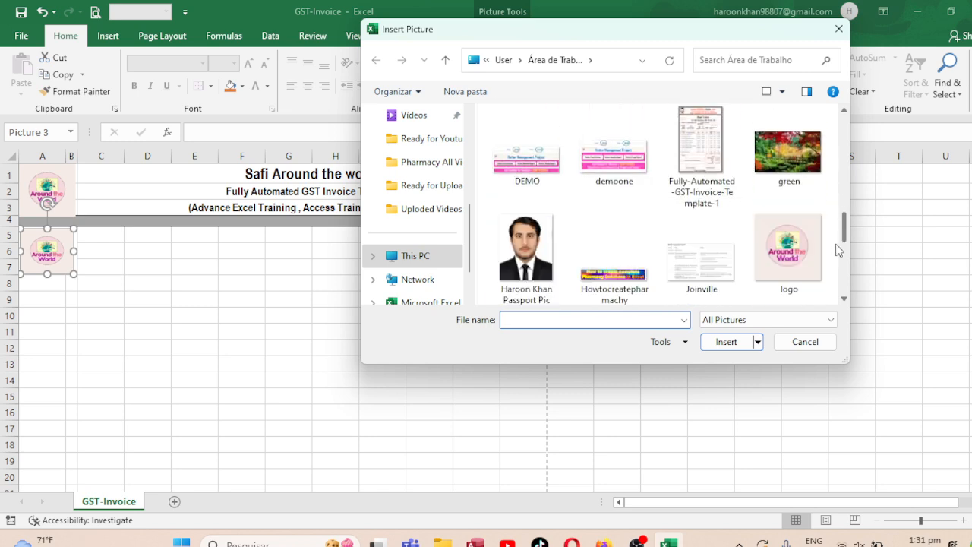
scroll(835, 277, down, 5)
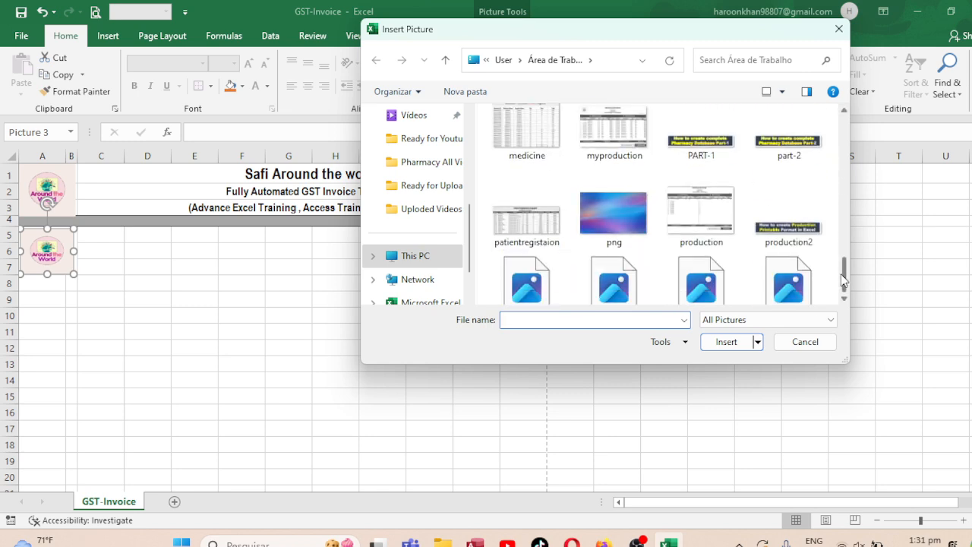
scroll(841, 281, down, 2)
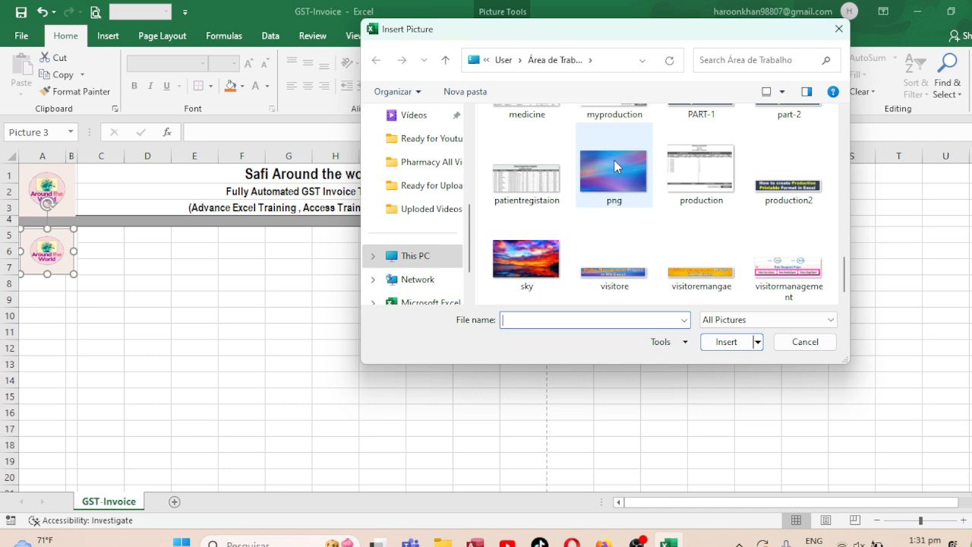
double_click(614, 167)
click(266, 287)
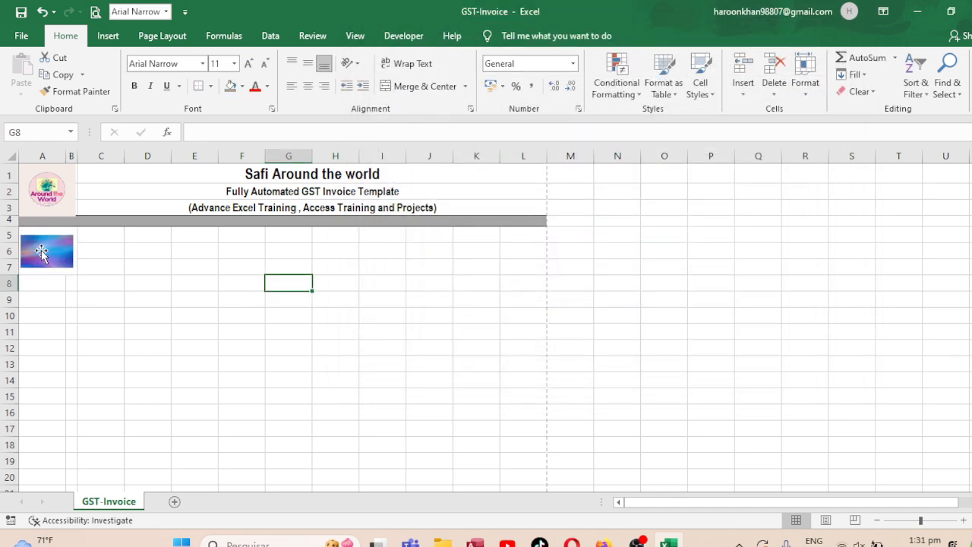
- Stretch the replaced picture vertically at both edges to fill the height of rows 5 to 7
click(41, 252)
drag(46, 235, 46, 227)
drag(46, 268, 46, 273)
click(152, 267)
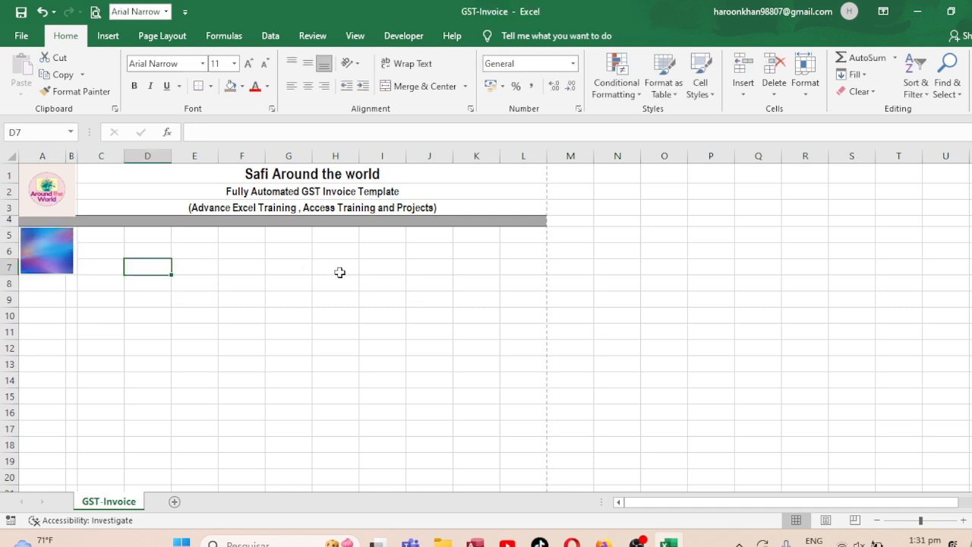
- Merge and center cells C5:L5 beside the second picture
drag(98, 233, 449, 231)
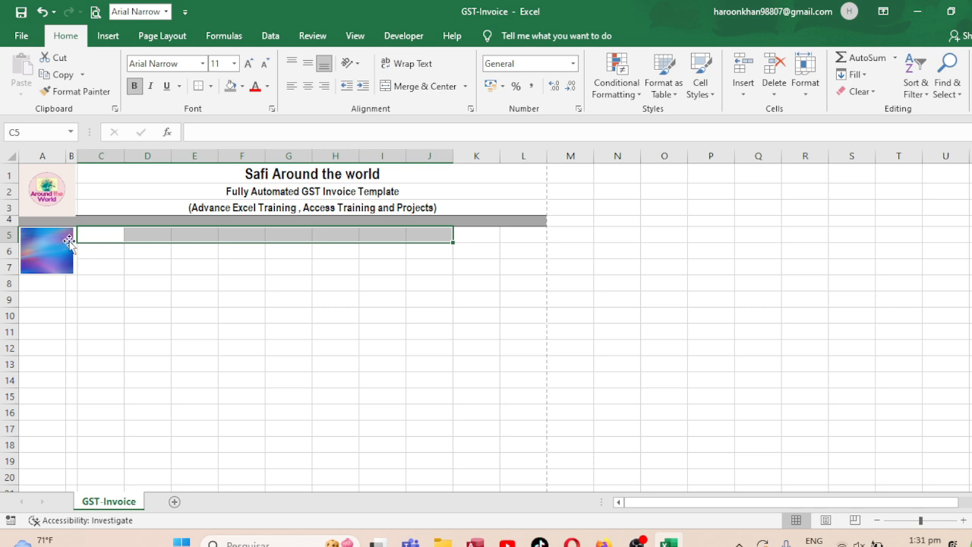
drag(95, 233, 515, 230)
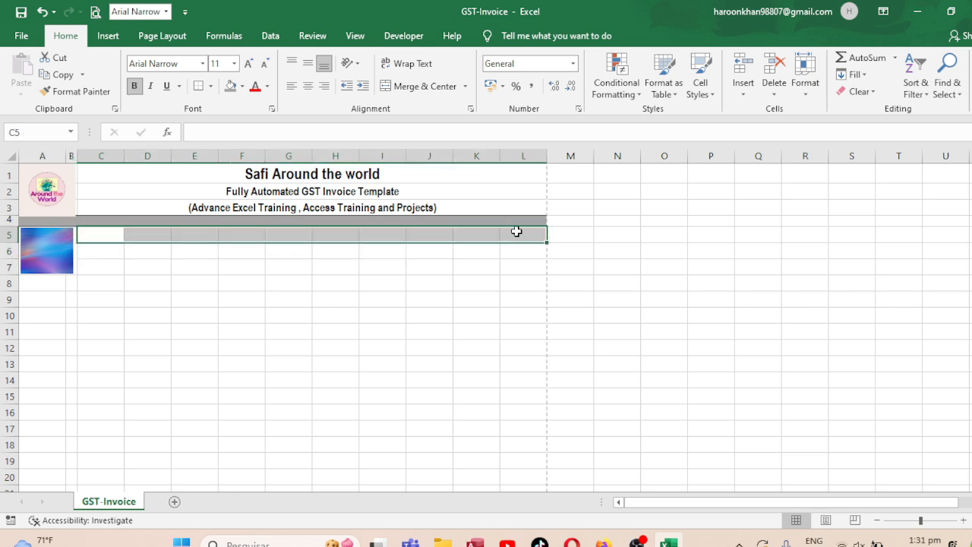
click(424, 85)
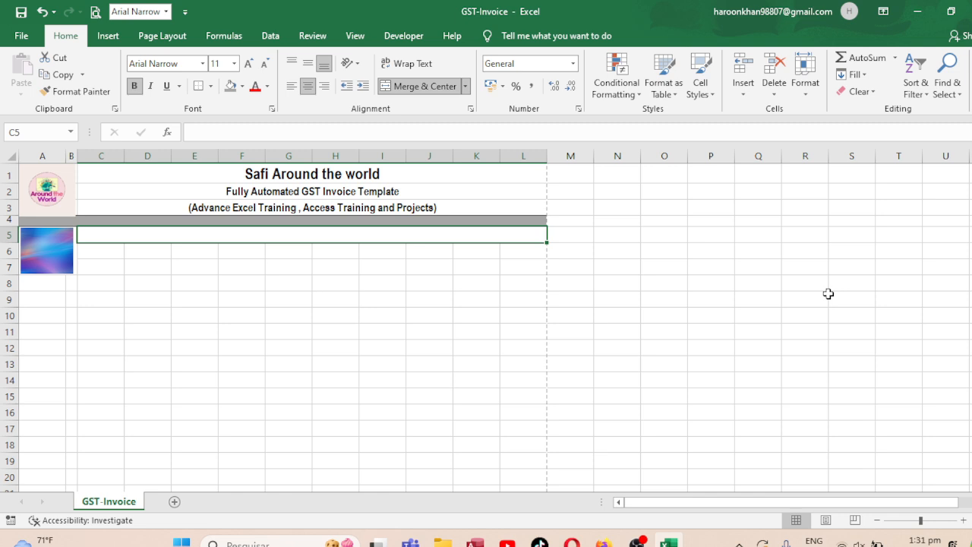
- Enter "Full Bright Company" as the title in the merged C5:L5 cell
text(Britho)
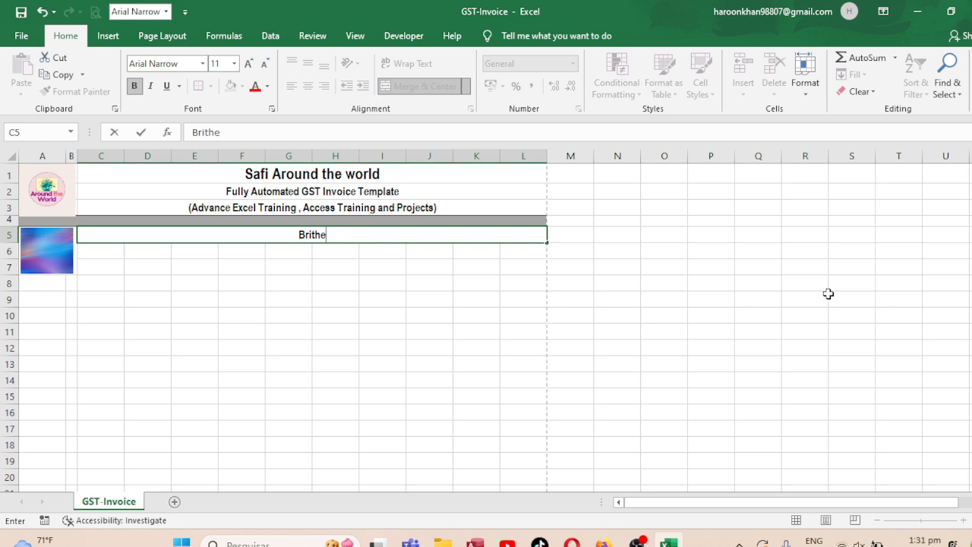
key(BackSpace)
key(BackSpace)
key(BackSpace)
key(BackSpace)
key(BackSpace)
key(BackSpace)
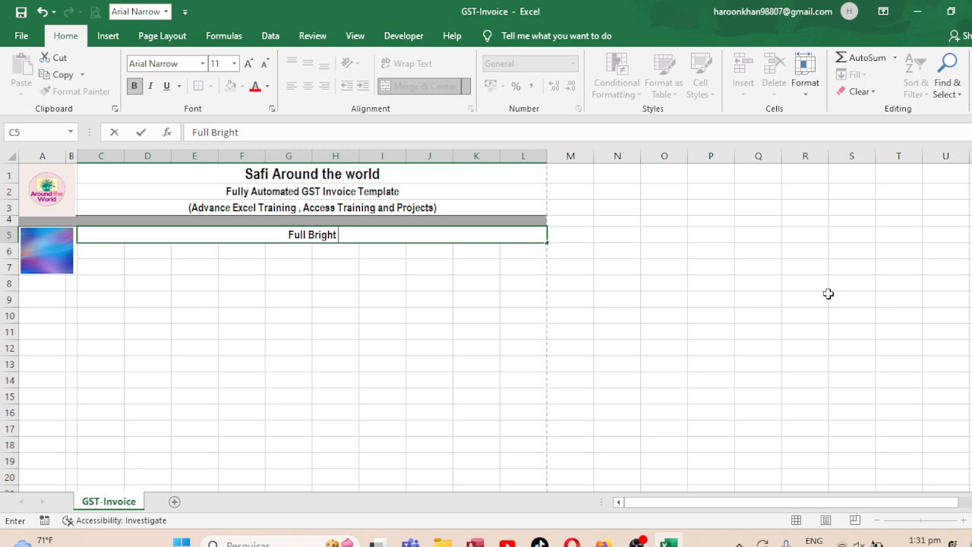
text(Bright Company)
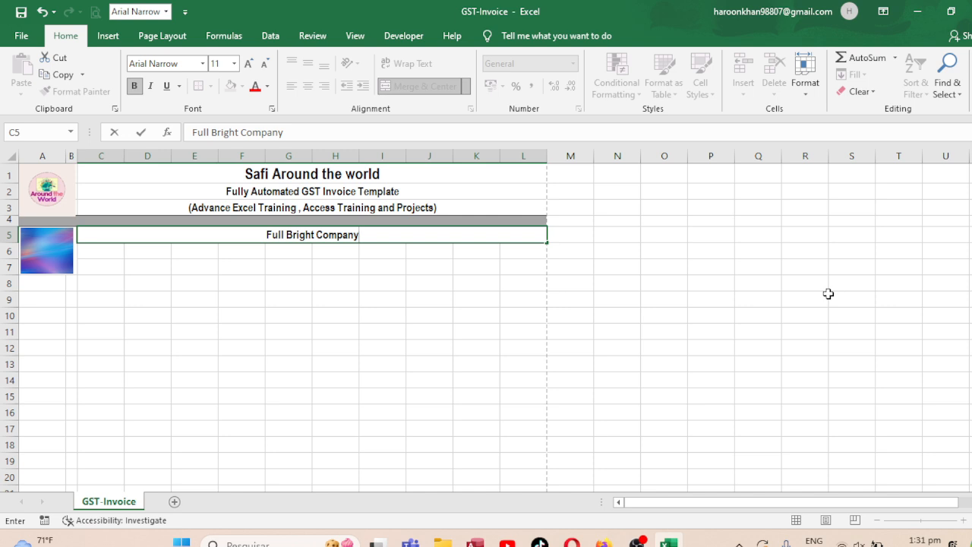
key(ctrl+Return)
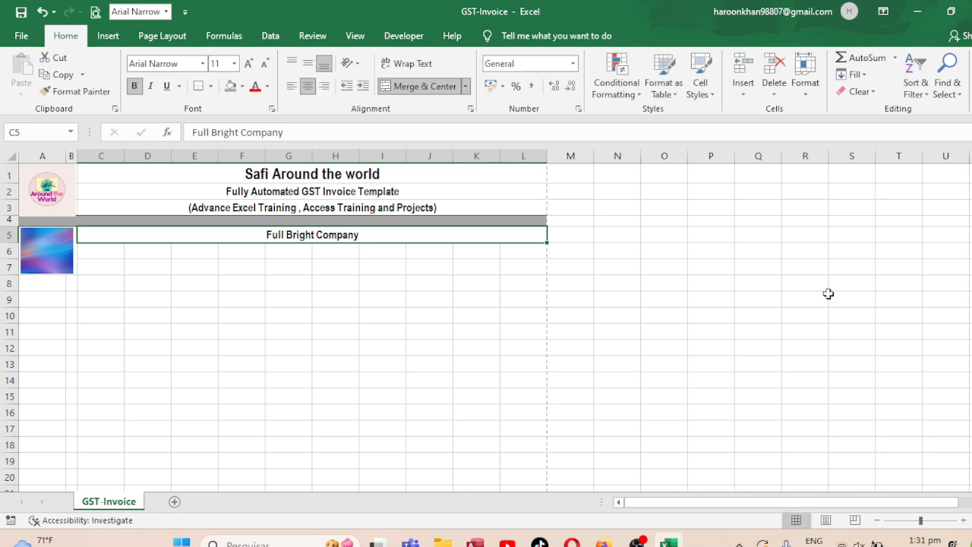
- Copy the company title into row 6, merge and center it across C6:L7, and align it vertically to the middle
key(ctrl+c)
key(Down)
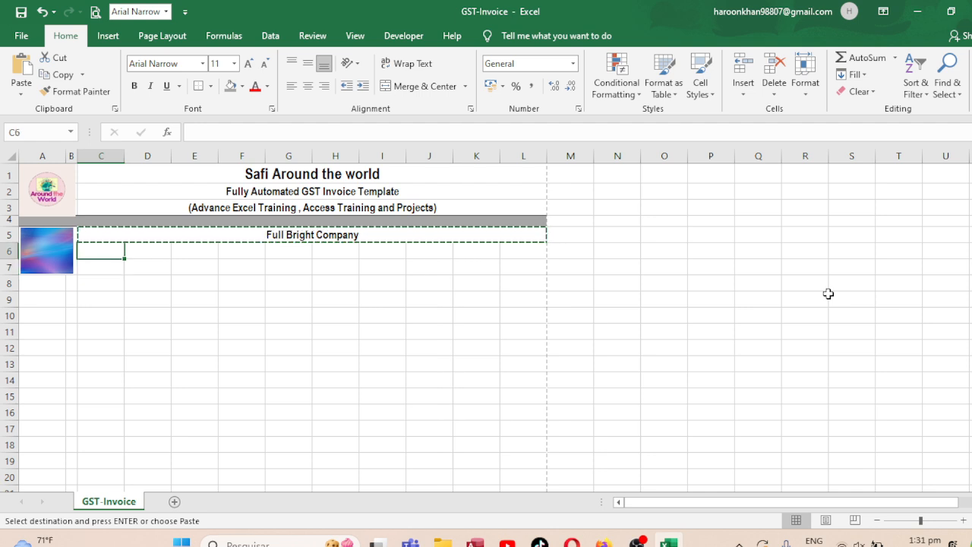
key(ctrl+v)
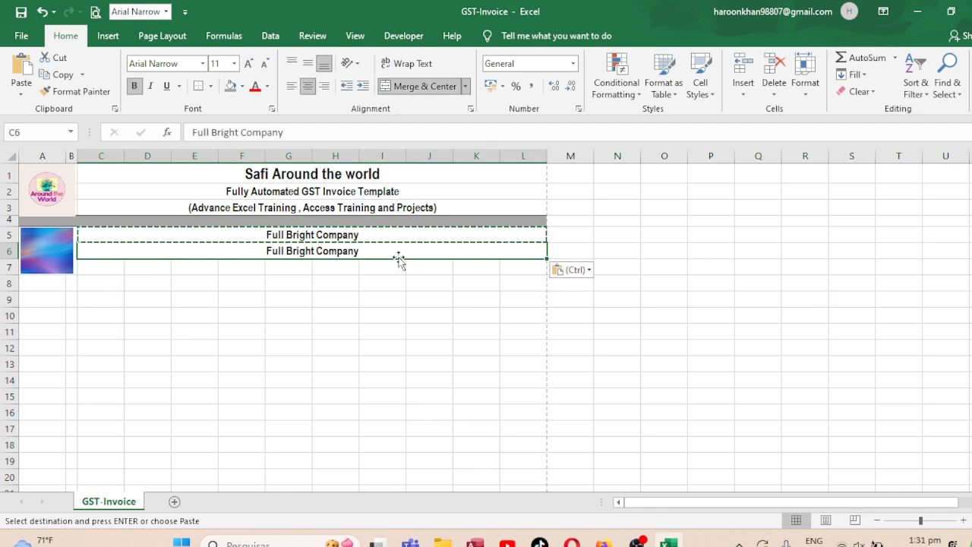
drag(386, 249, 384, 266)
click(422, 86)
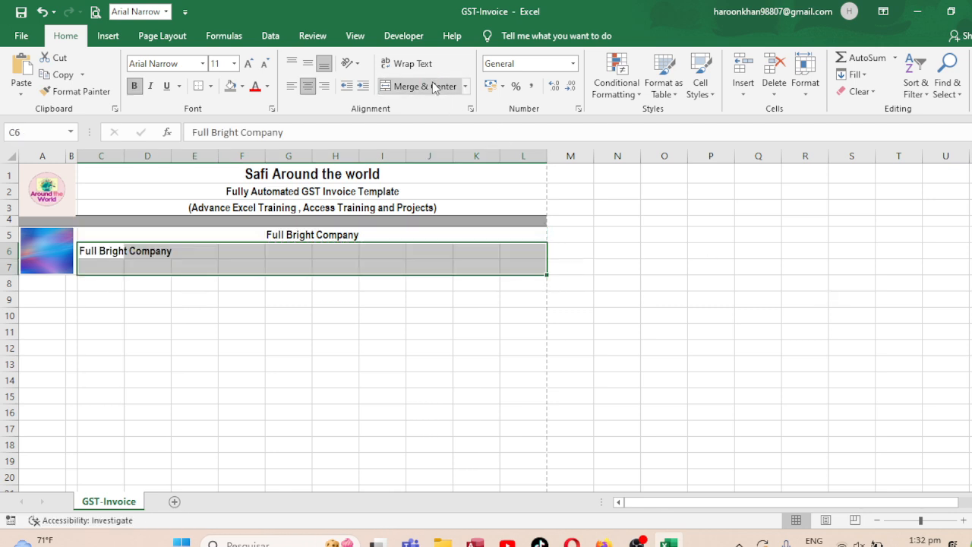
click(422, 86)
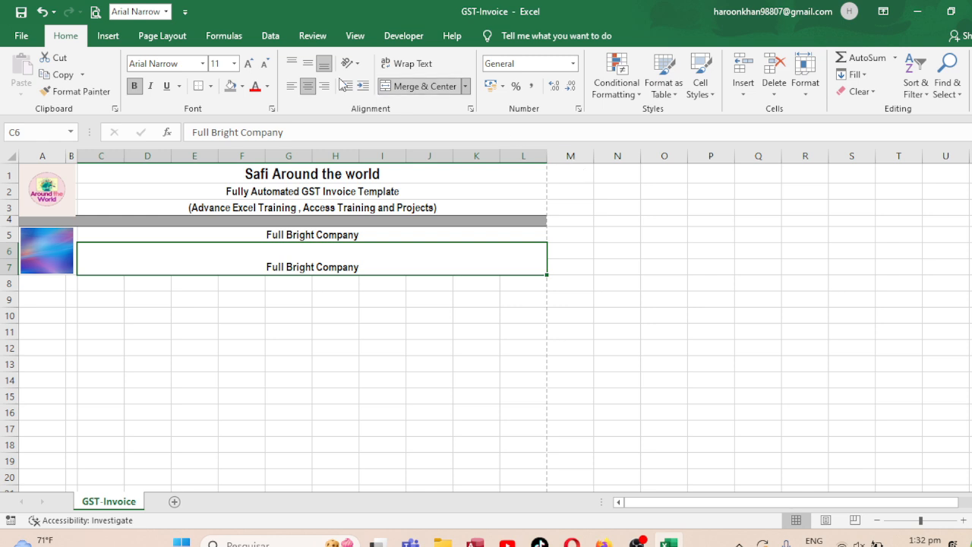
click(307, 63)
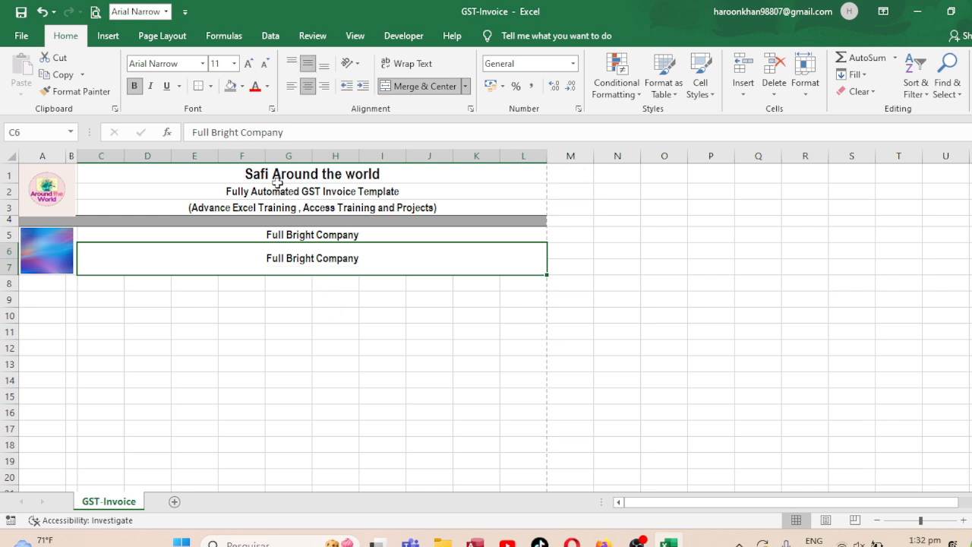
- Make row 5 taller and format its company title with middle vertical alignment and font size 14
click(301, 235)
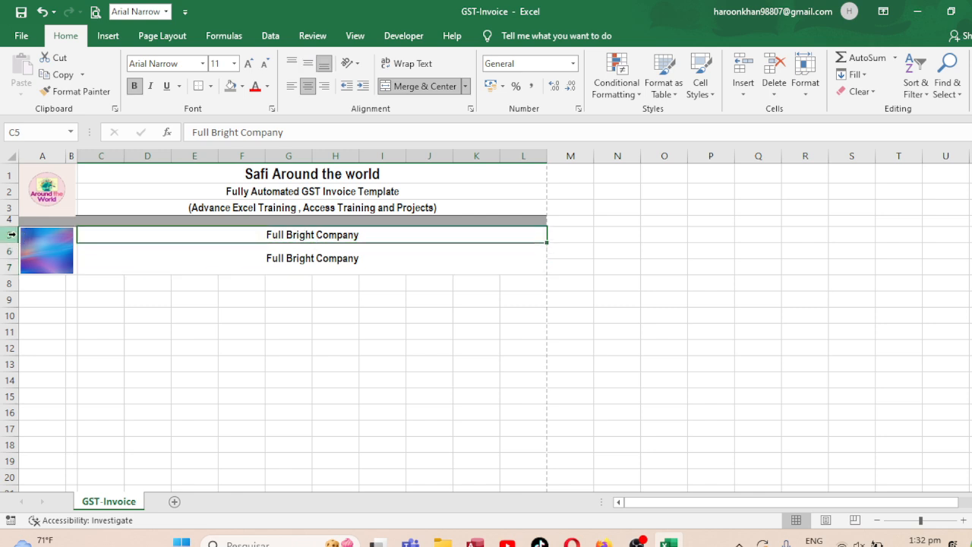
drag(7, 243, 8, 253)
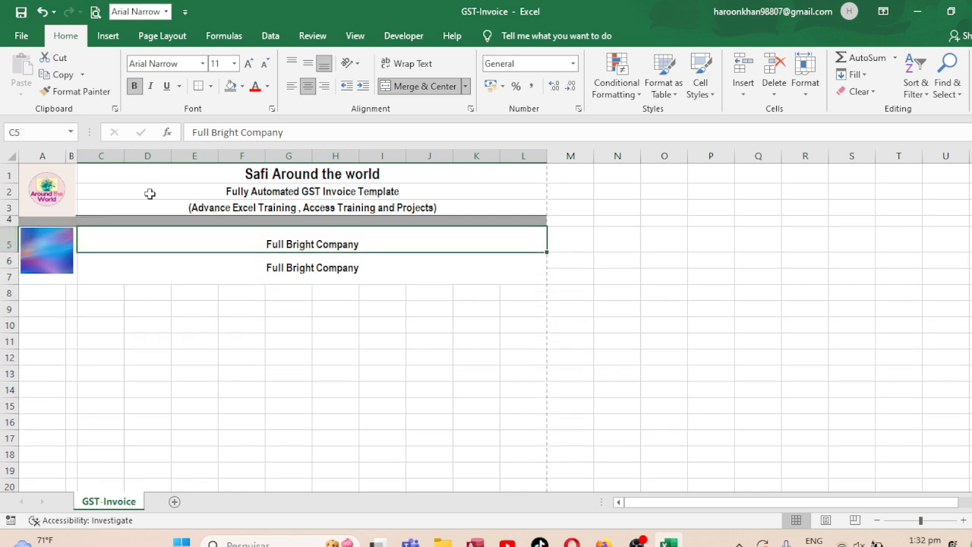
click(307, 63)
double_click(250, 64)
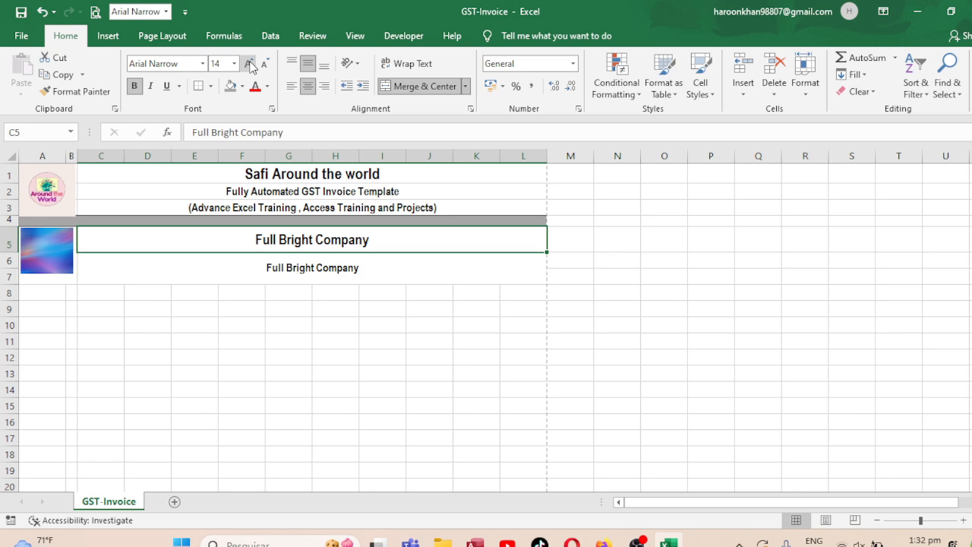
- Replace the text in the merged C6:L7 cell with "This is my Dummy Address only"
click(295, 266)
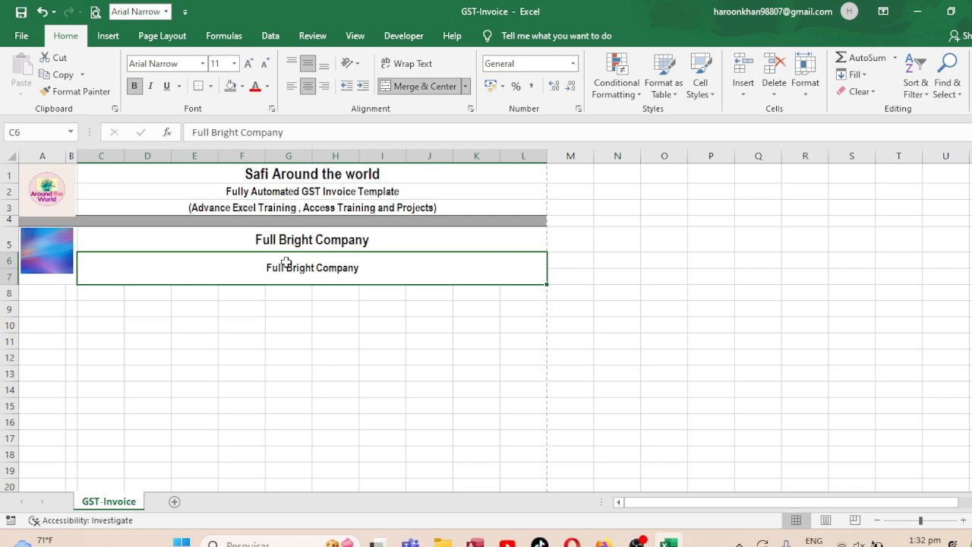
text(A)
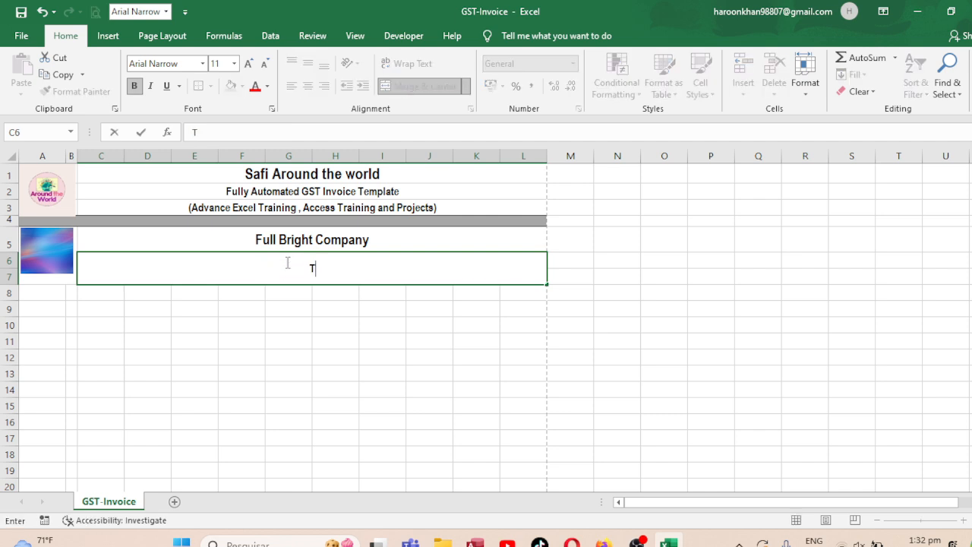
text(his is my Du)
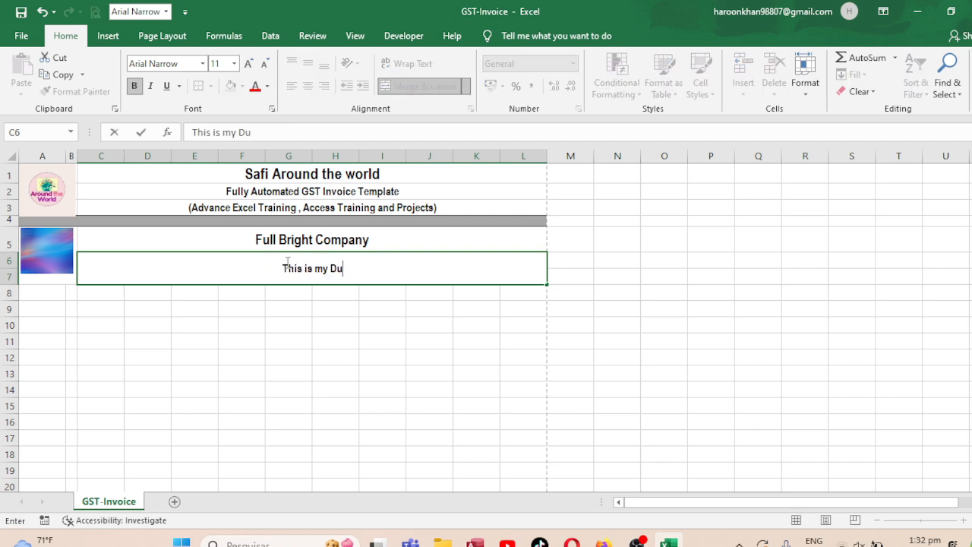
text(mmy Addre)
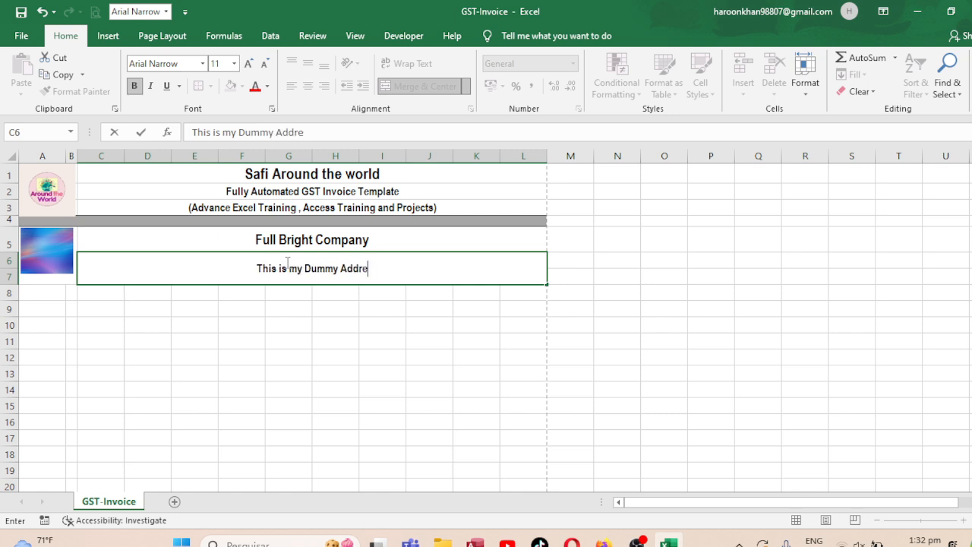
text(ss only)
key(ctrl+Return)
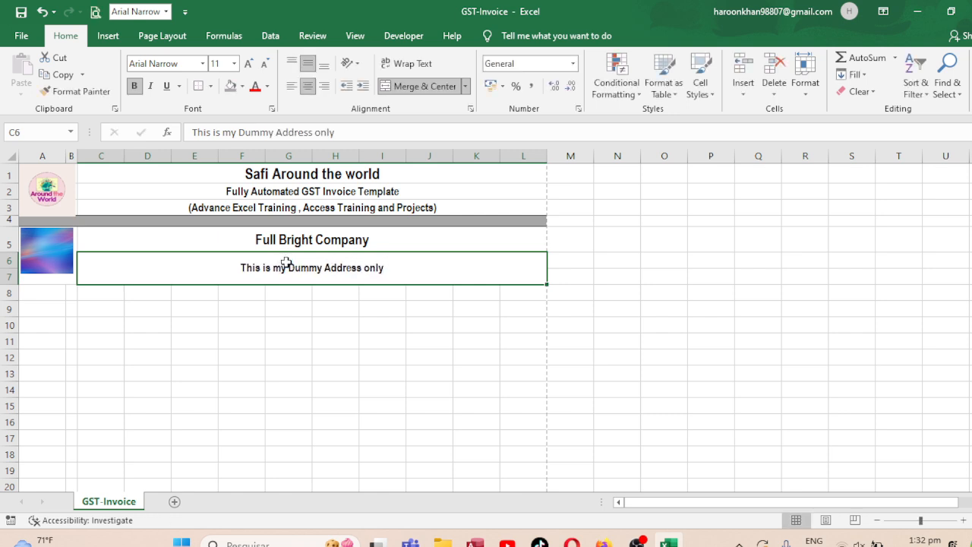
- Check the invoice layout in the print preview and return to the worksheet
click(566, 402)
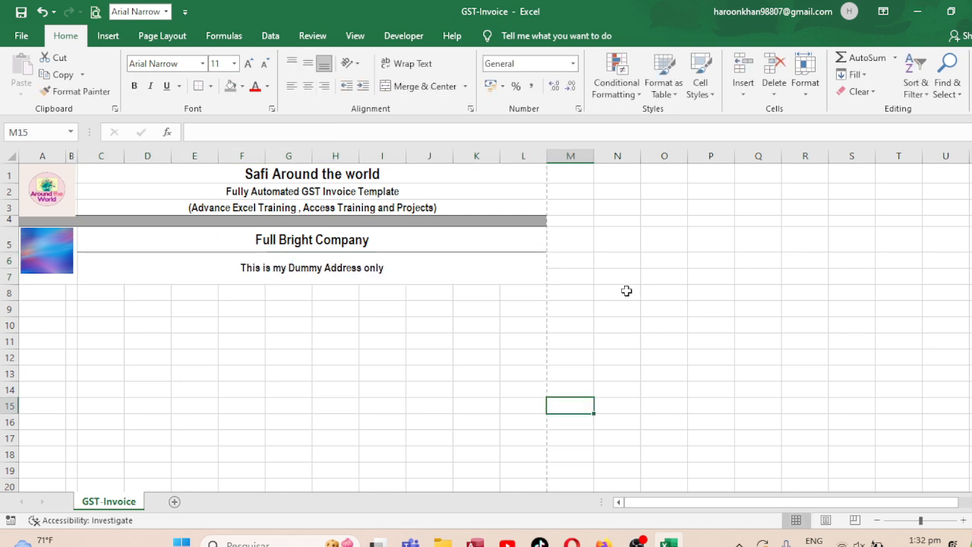
key(ctrl+p)
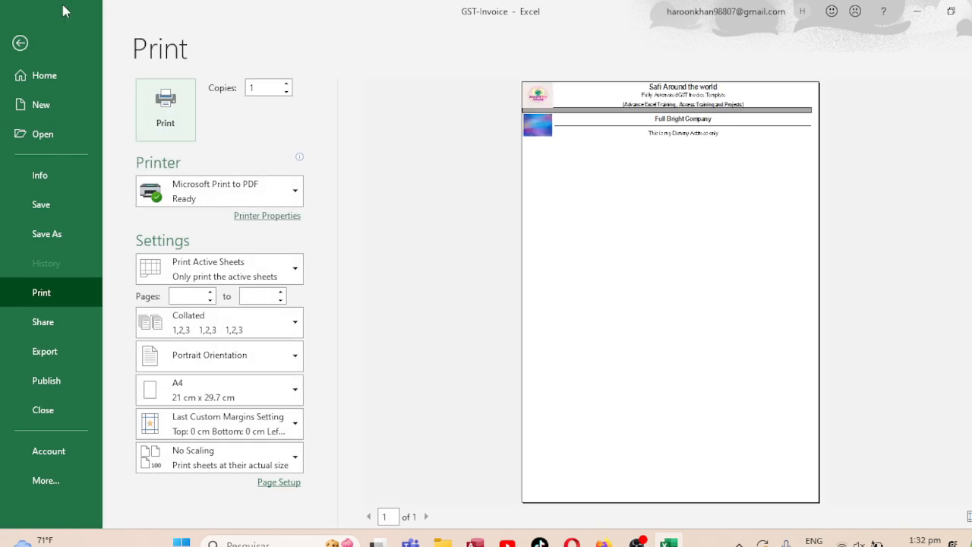
click(21, 44)
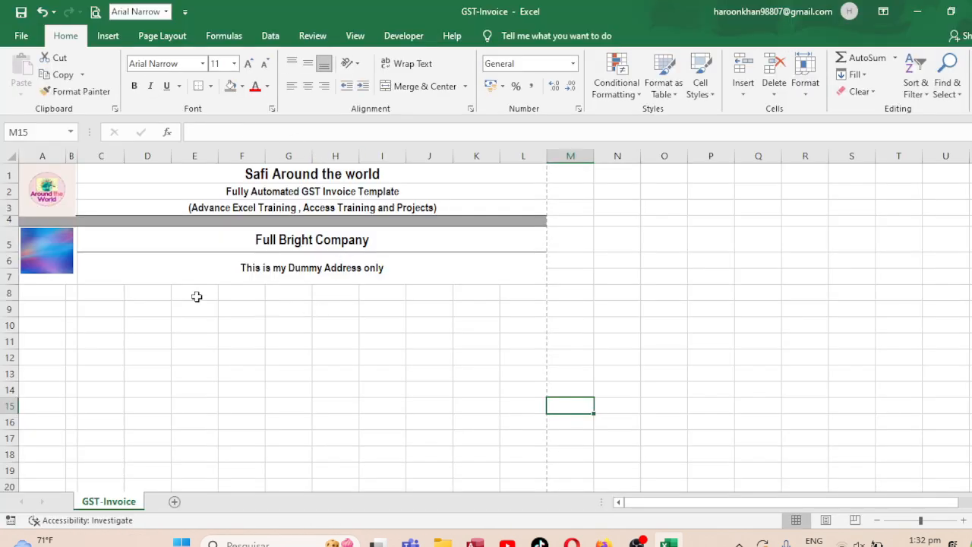
- Stretch the lower edge of the second picture down to the bottom of row 7
click(68, 268)
drag(48, 277, 48, 282)
click(168, 312)
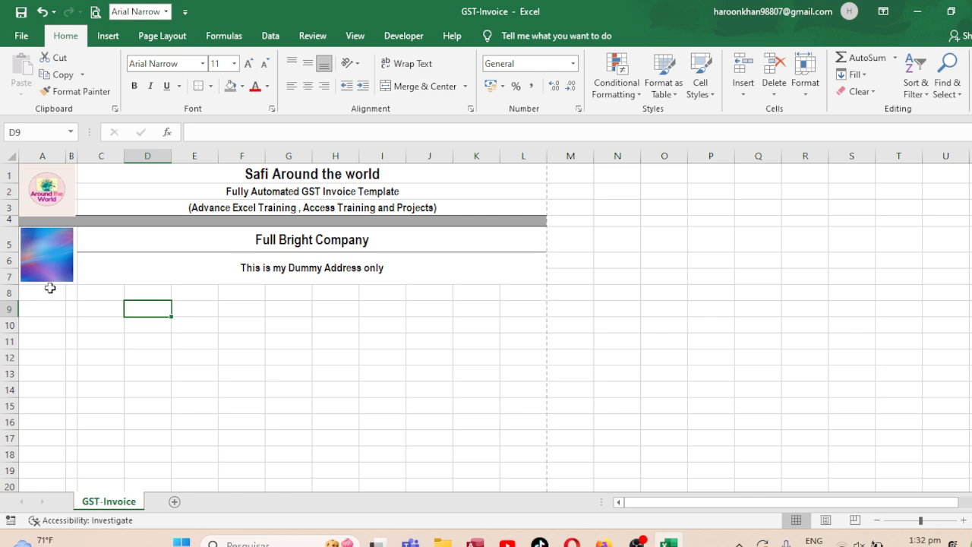
- Merge and center cells A8:C8 and enter the label "GSTIN :"
drag(49, 288, 88, 299)
click(448, 86)
text(G)
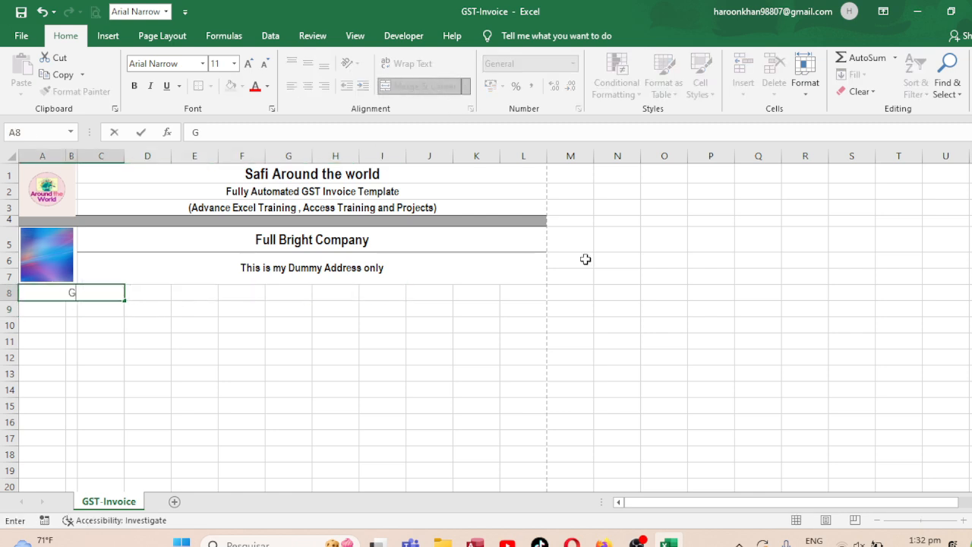
text(STIN :)
click(289, 325)
- Left-align the GSTIN label in row 8 and make it bold
click(98, 289)
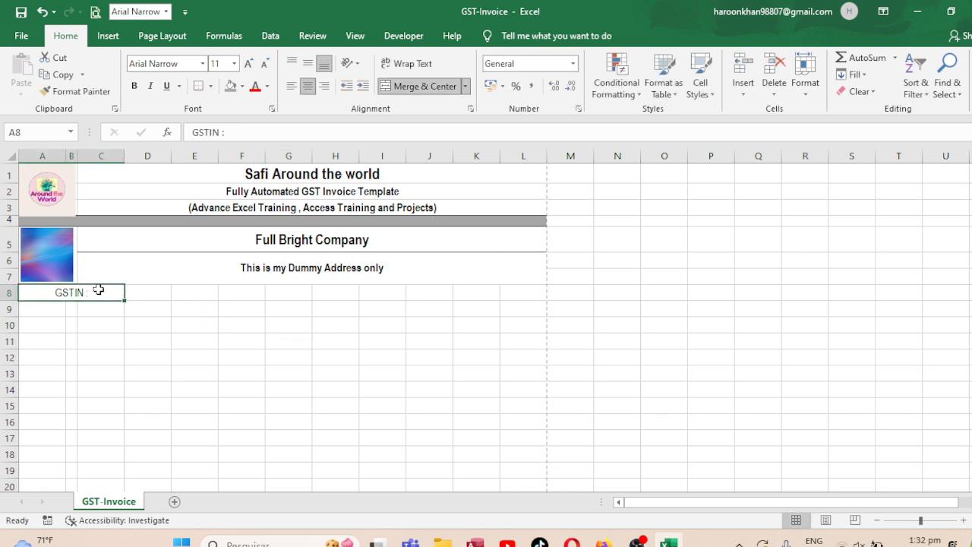
click(292, 86)
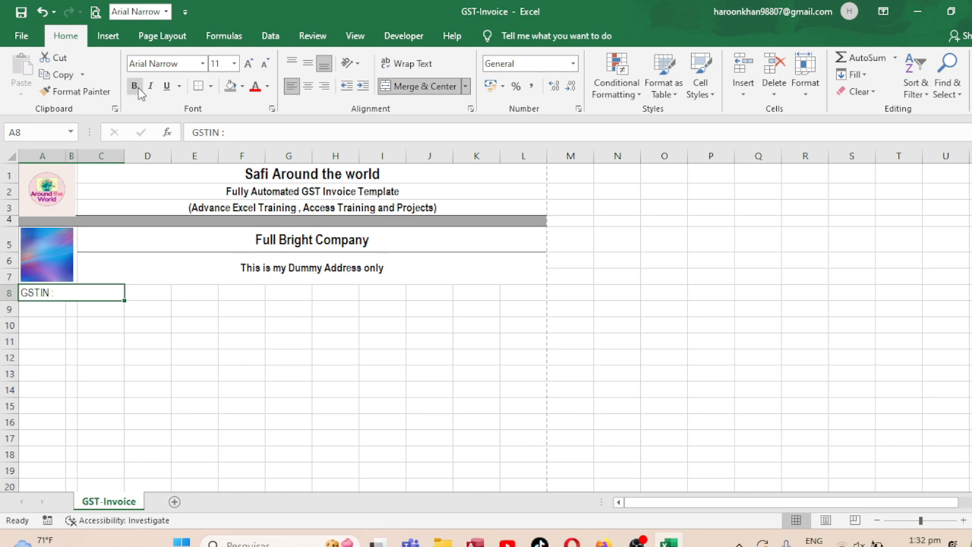
click(136, 86)
click(127, 293)
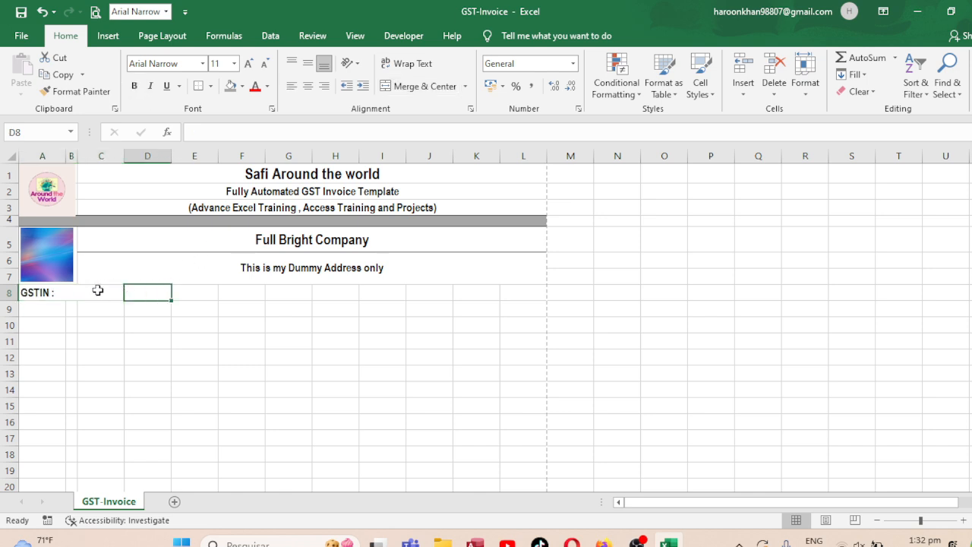
- Unmerge A8:C8, shorten the label in A8 to "GSTIN", and put the colon in B8
click(101, 290)
click(60, 293)
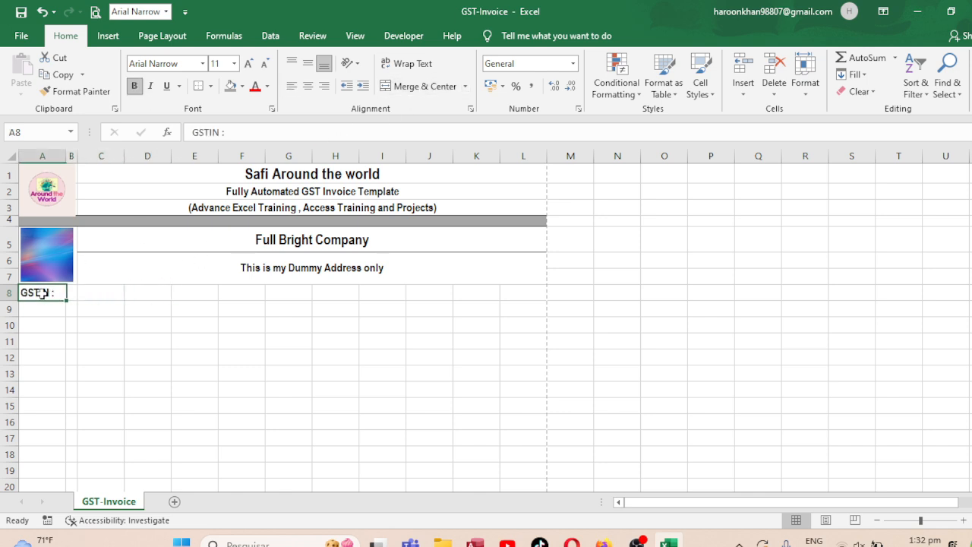
double_click(59, 293)
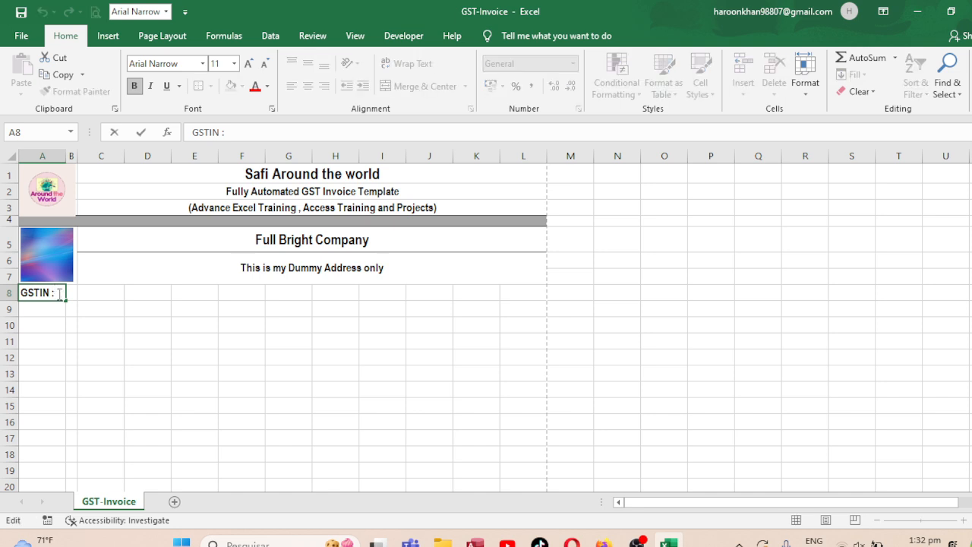
key(BackSpace)
key(BackSpace)
click(70, 293)
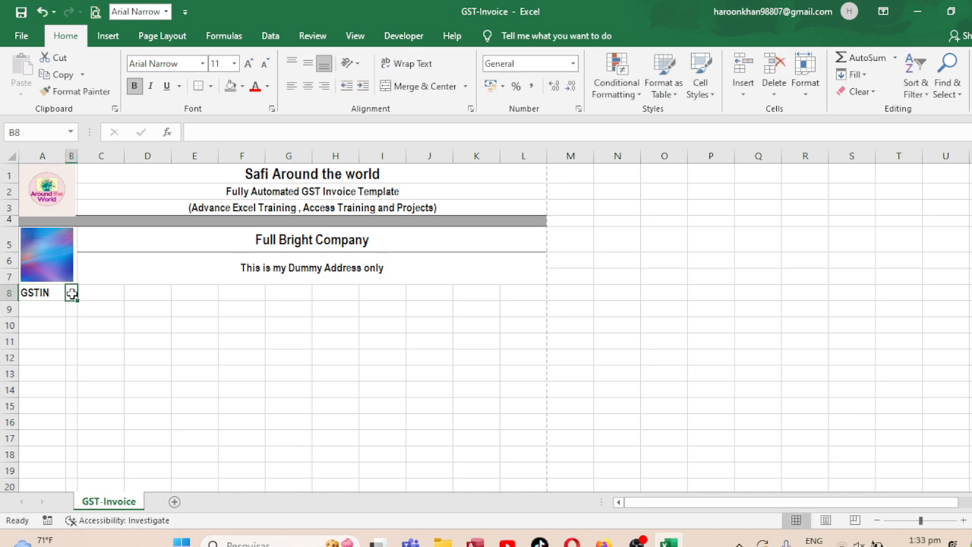
text(:)
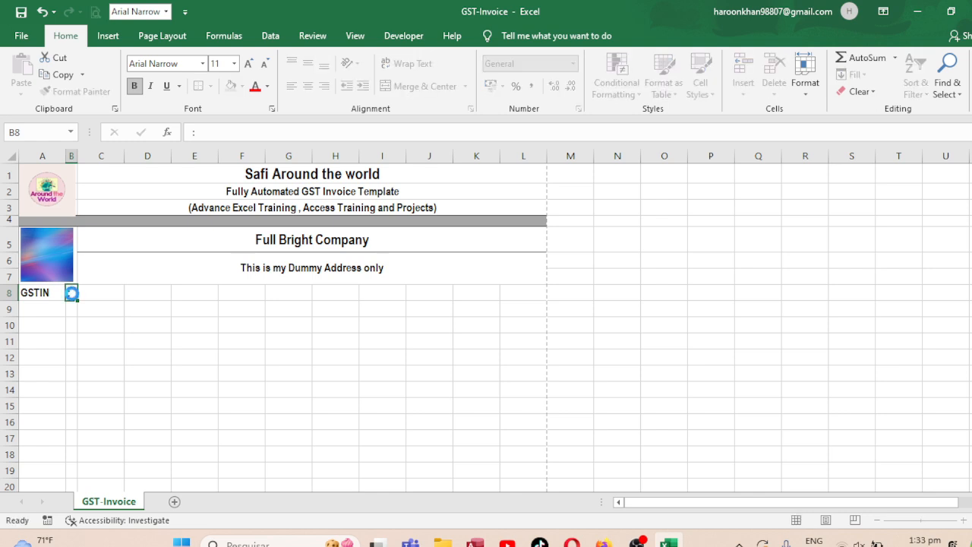
- Enter the company's GSTIN number in C8 and reselect that cell
click(87, 294)
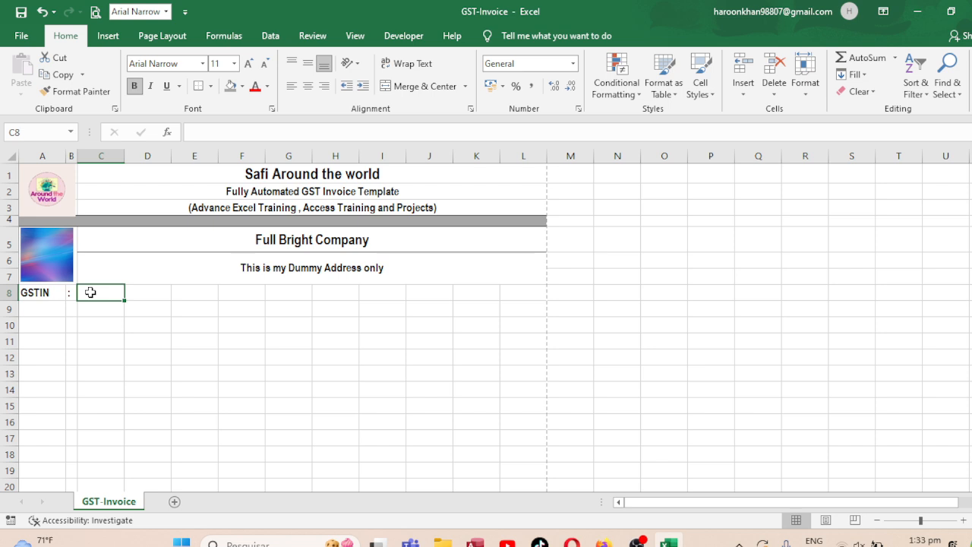
text(100389459)
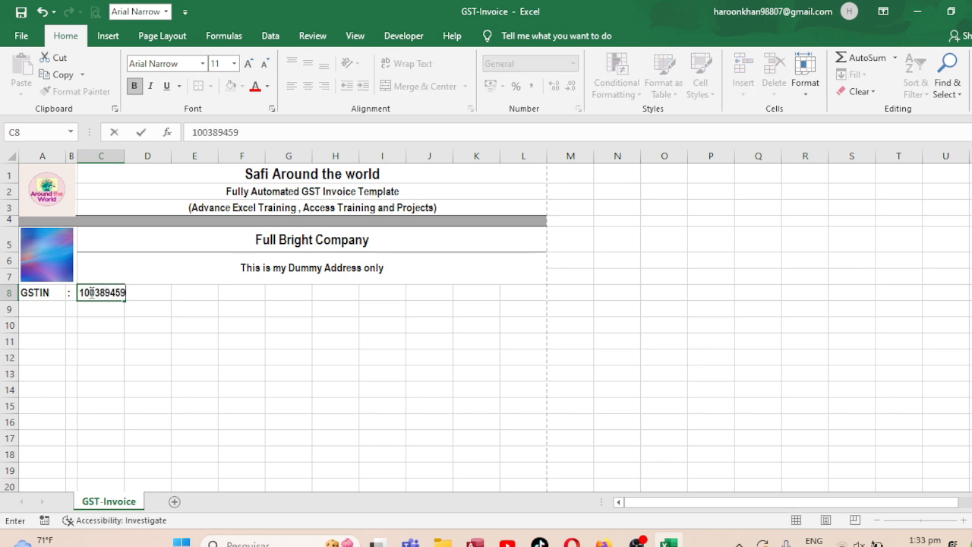
key(Tab)
click(90, 293)
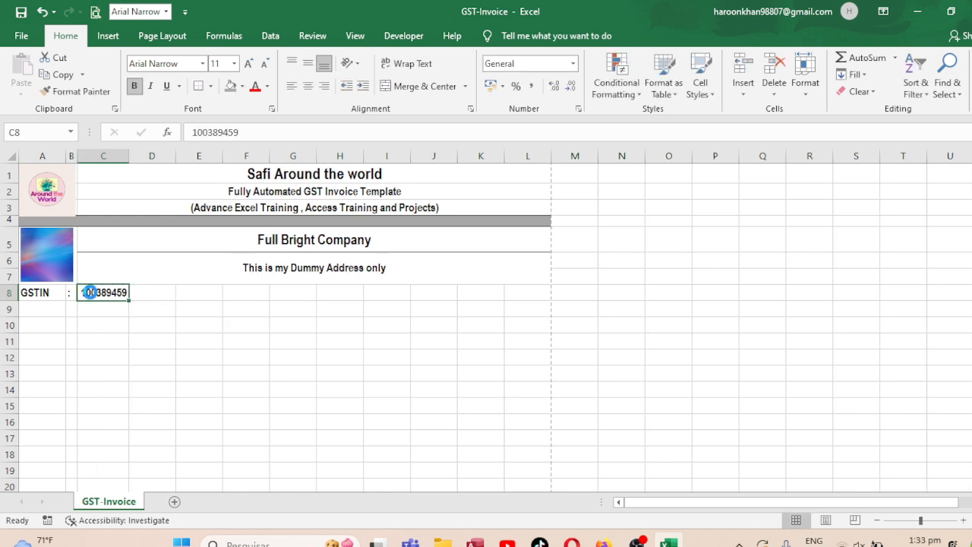
- Merge and center cells E8:H8
click(145, 293)
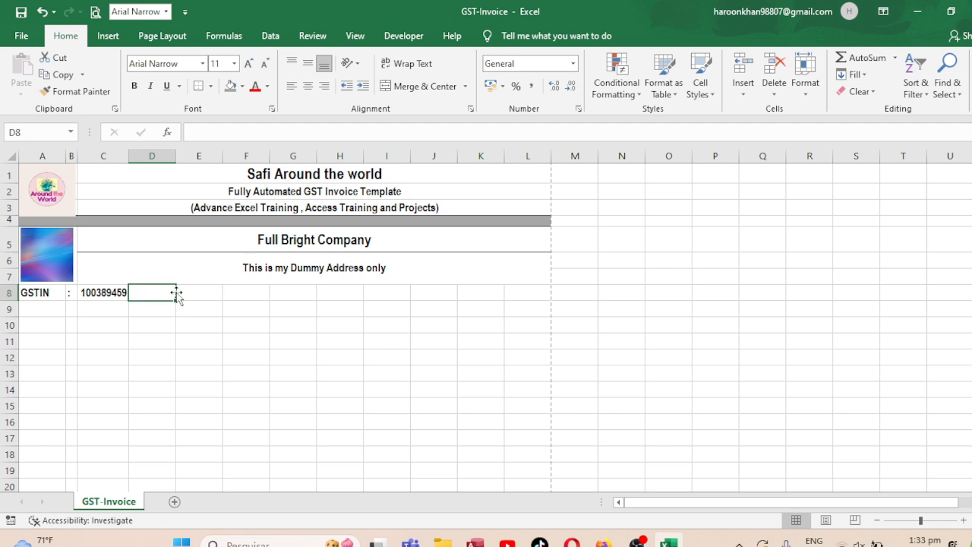
click(205, 292)
drag(207, 292, 256, 295)
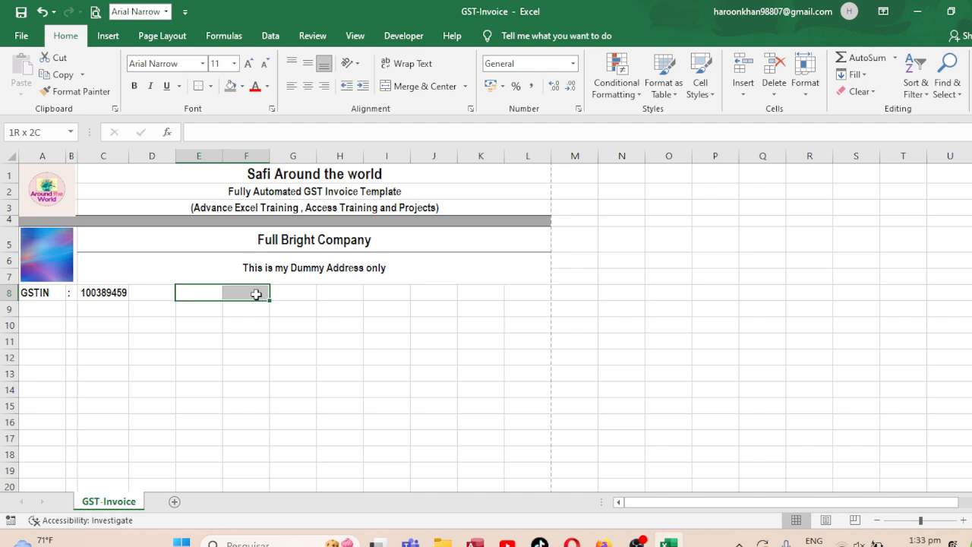
drag(256, 295, 327, 293)
click(424, 86)
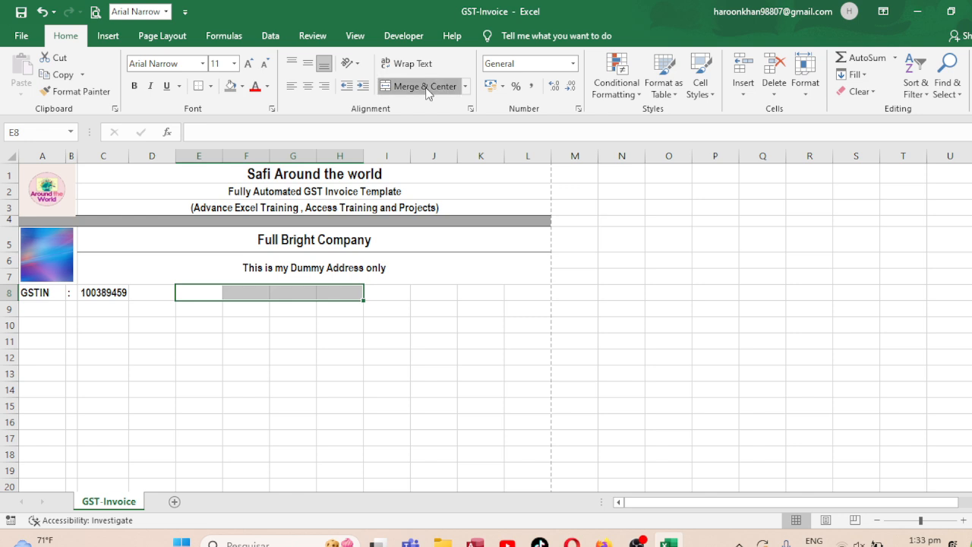
- Enter the label "Location :" in merged cell E8 and format it bold at font size 12
text(L)
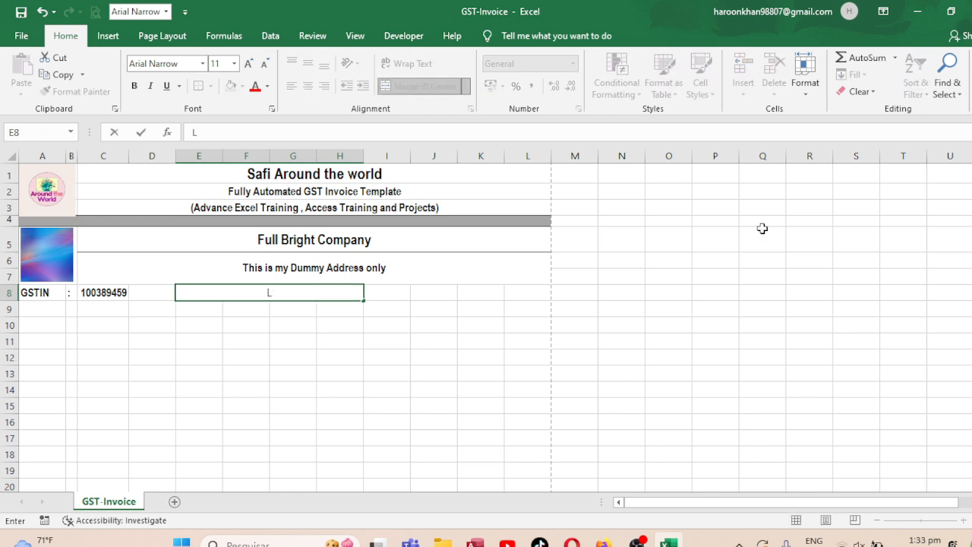
text(OCATION)
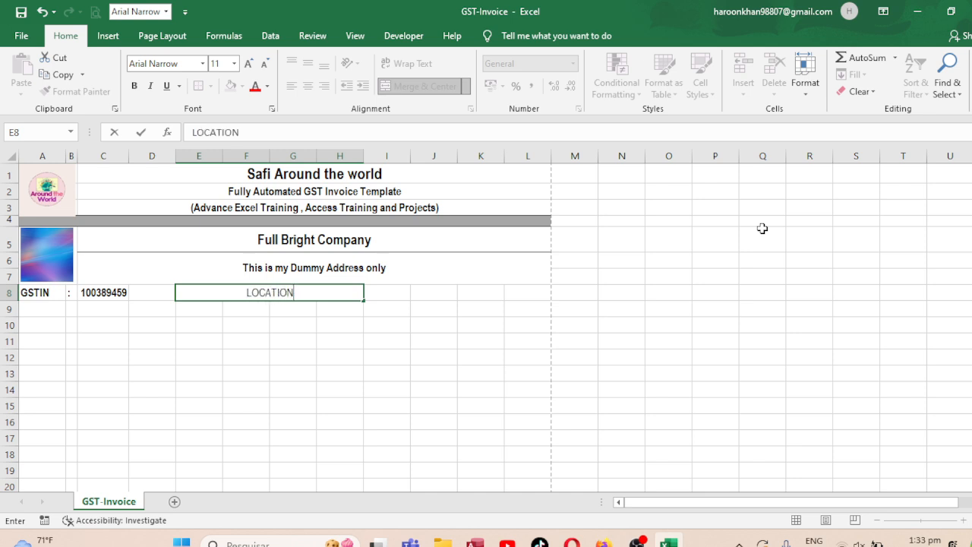
key(BackSpace)
key(BackSpace)
key(BackSpace)
key(BackSpace)
key(BackSpace)
key(BackSpace)
key(BackSpace)
text(ocat)
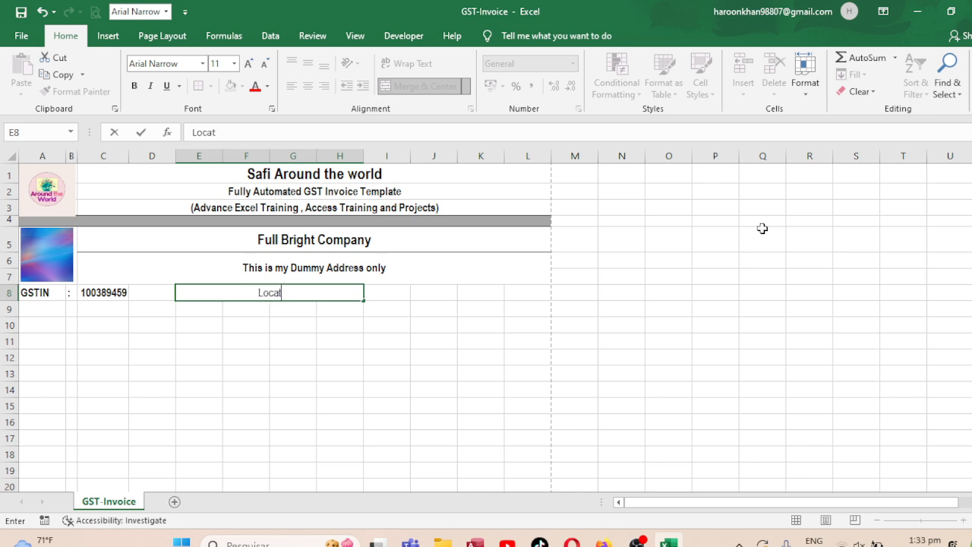
text(ion :s)
key(BackSpace)
key(ctrl+Return)
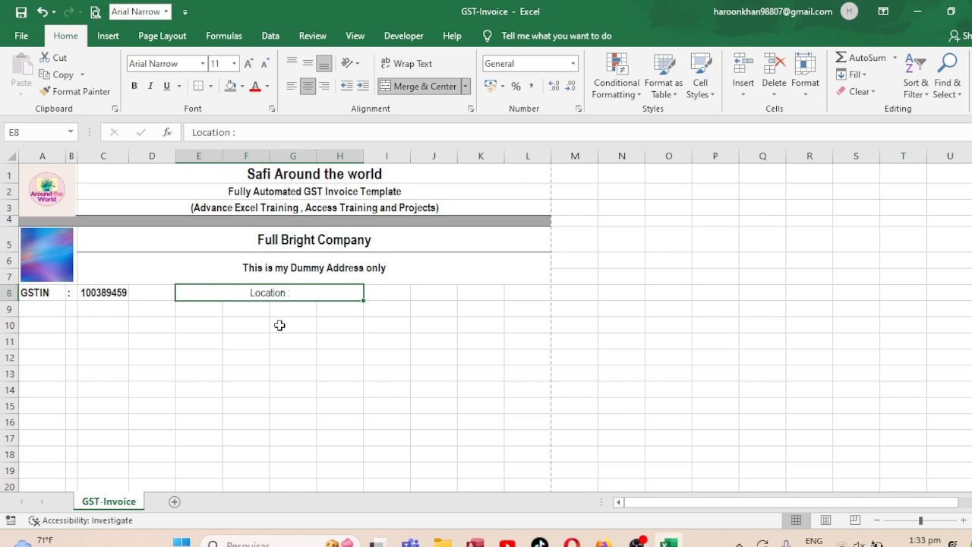
click(248, 63)
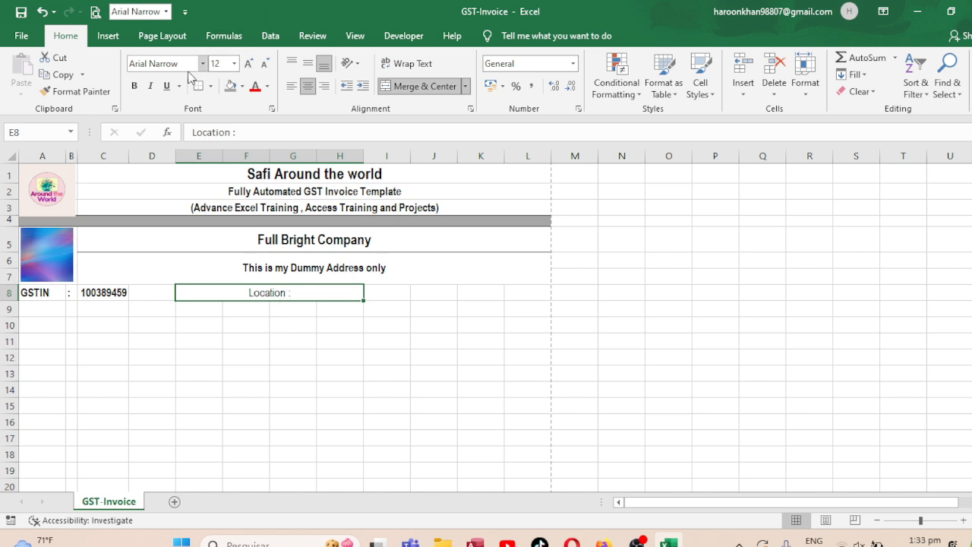
click(134, 85)
- Merge and center cells I8:L8 and enter "Mumbai" as the location
drag(385, 299, 507, 293)
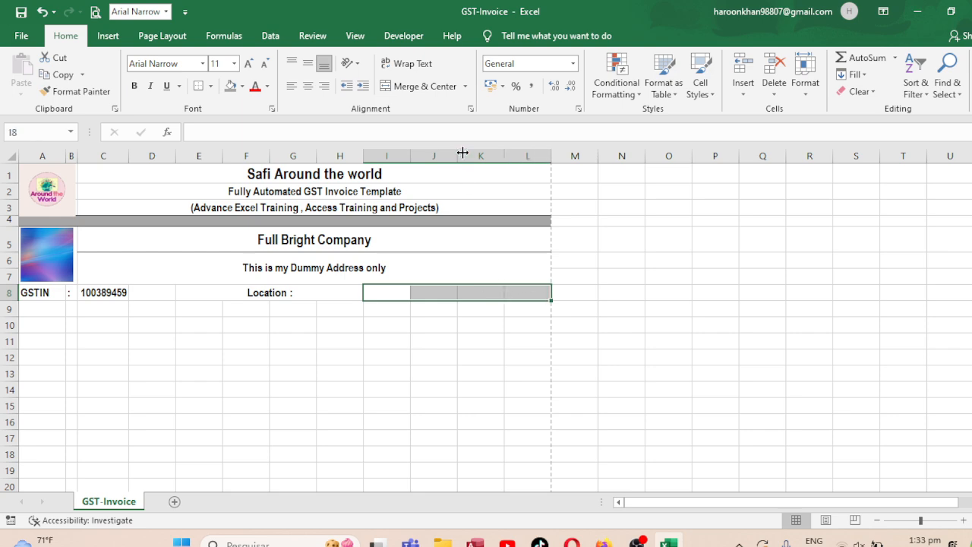
click(419, 85)
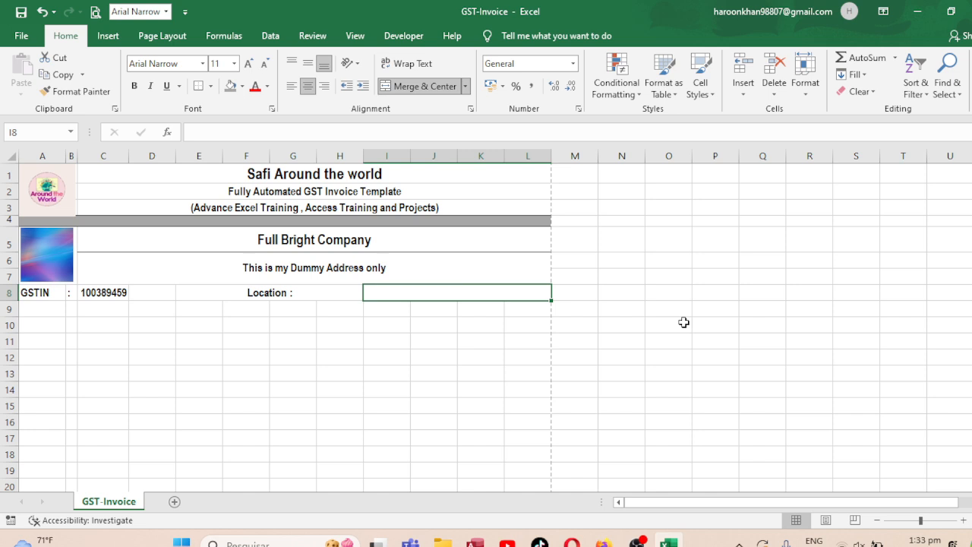
text(Mumbai)
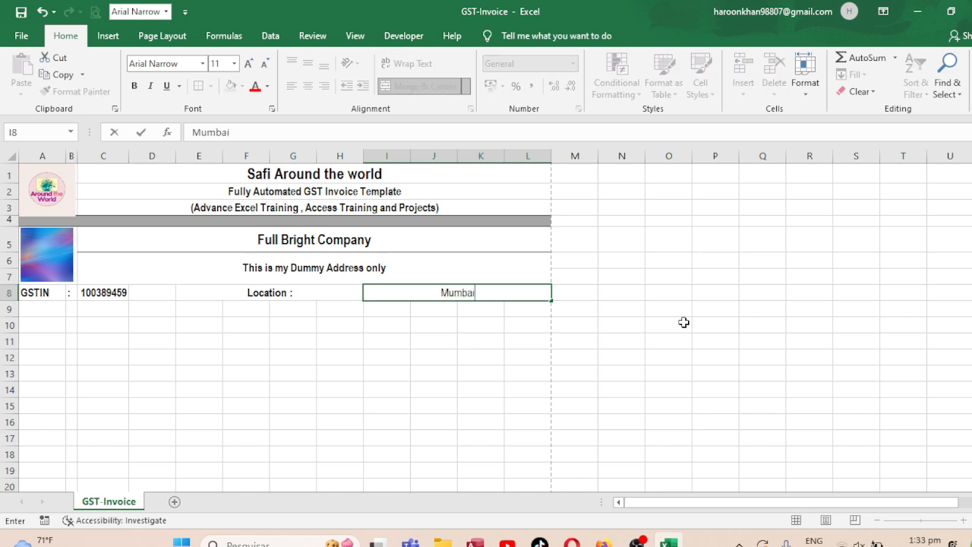
key(ctrl+Return)
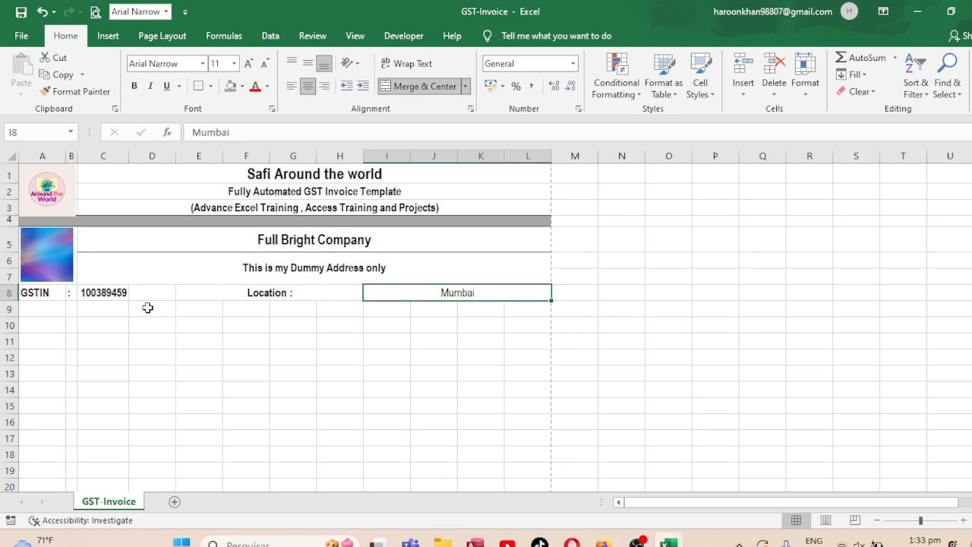
- Merge and center cells A9:L9 and make row 9 slightly taller
drag(33, 310, 505, 306)
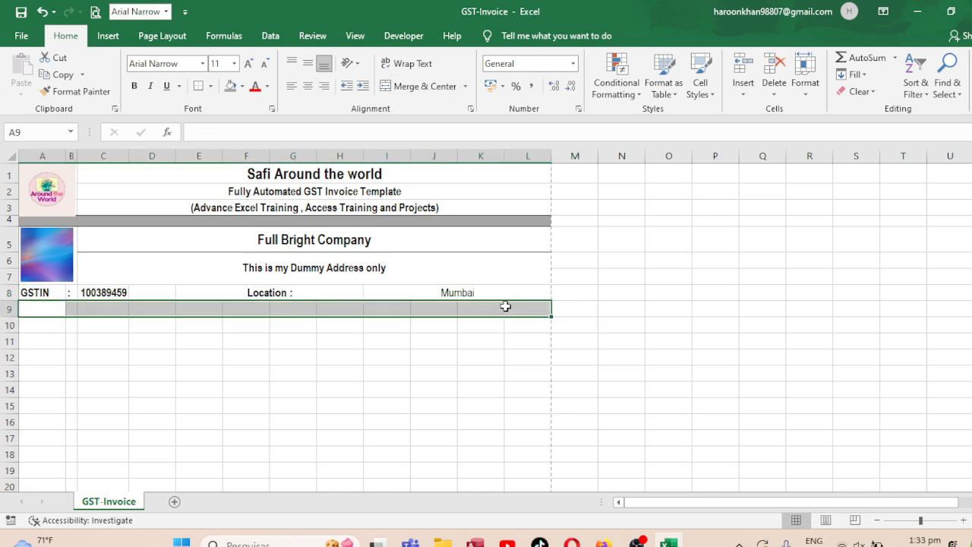
click(410, 87)
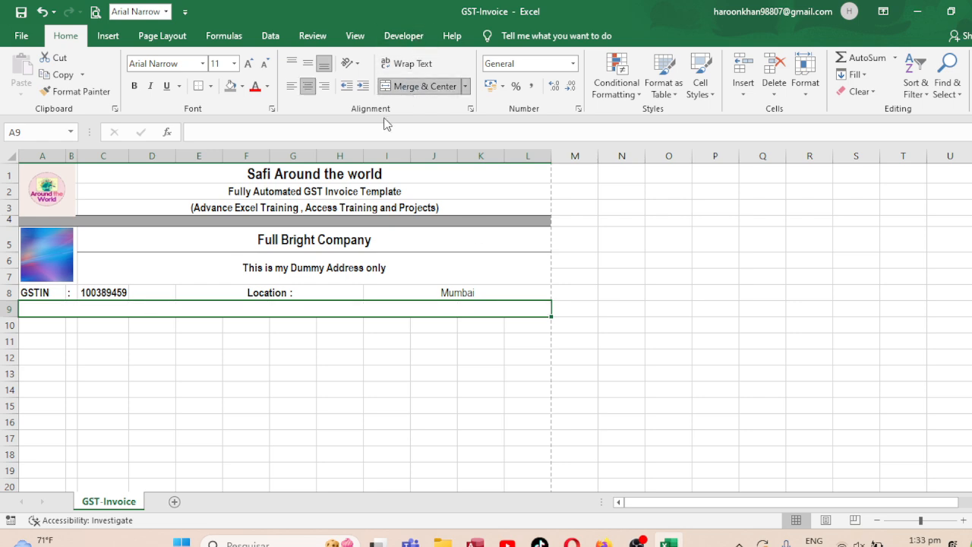
drag(11, 318, 11, 321)
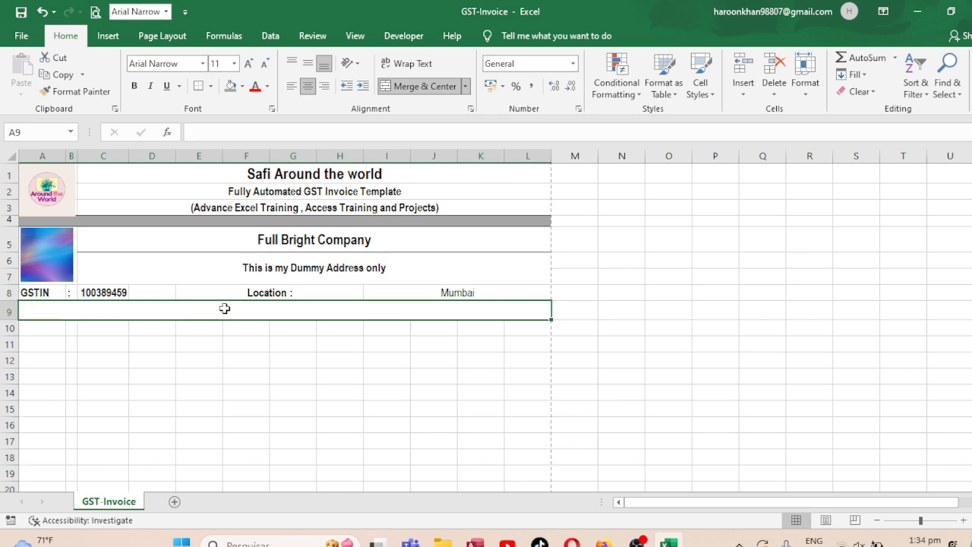
- Enter the heading "Tax Invoice" in A9 and make it bold, vertically centered and font size 12
text(Tax)
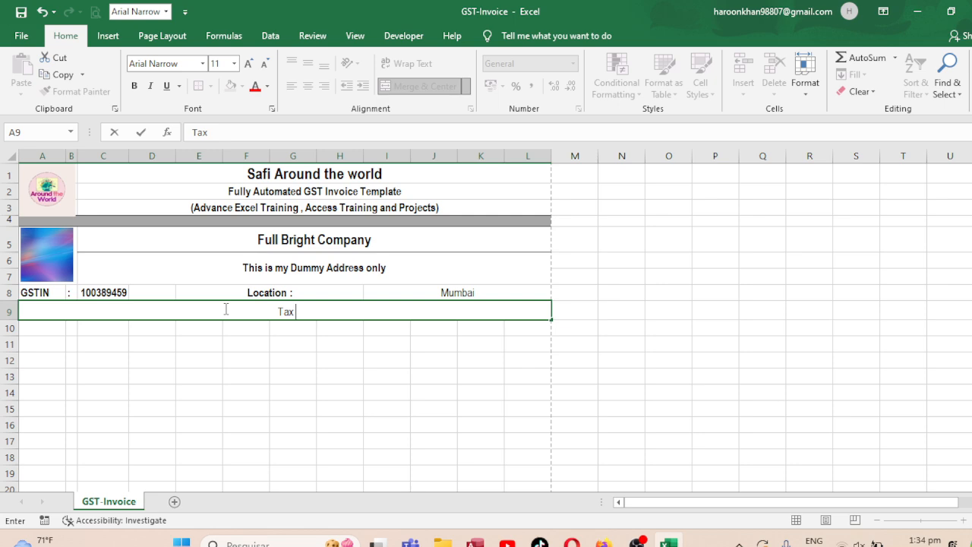
text( Invoice)
key(ctrl+Return)
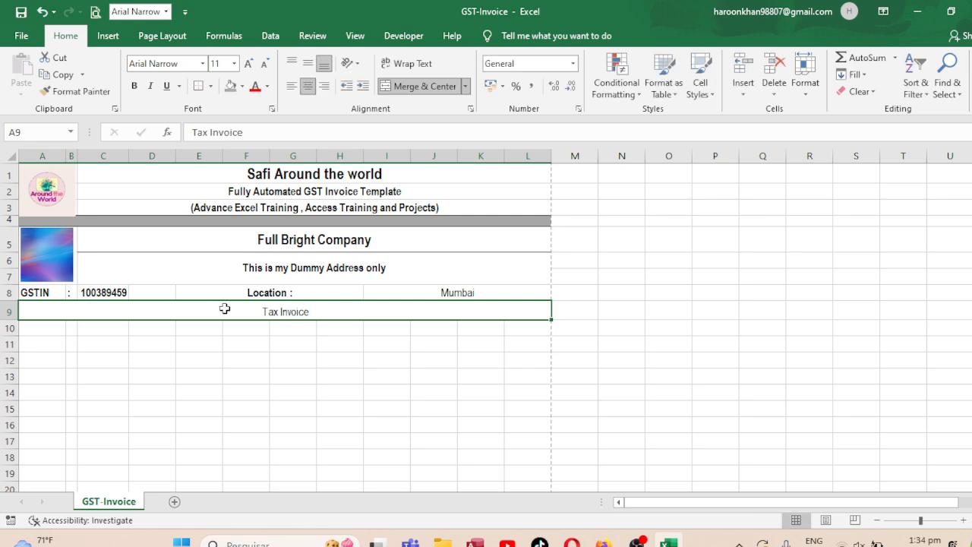
key(ctrl+b)
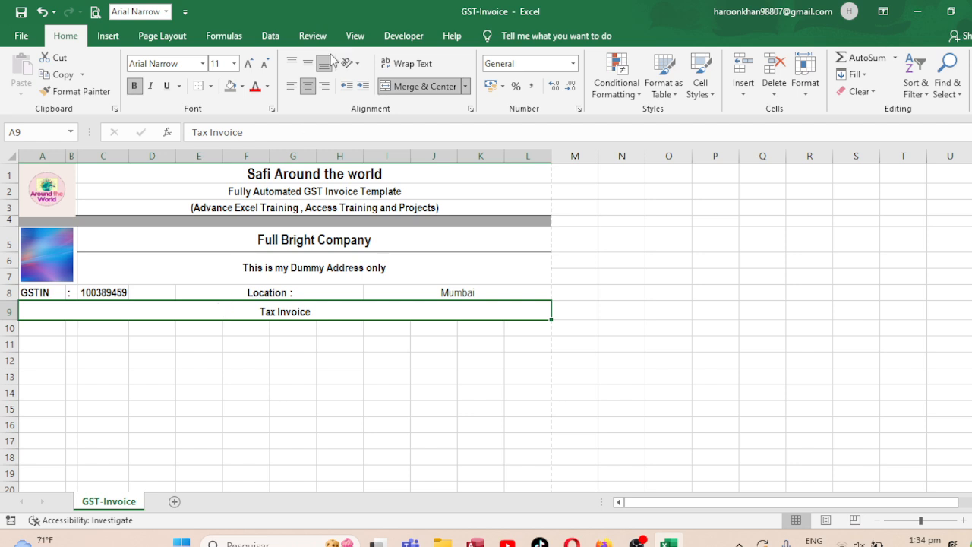
click(307, 63)
click(248, 63)
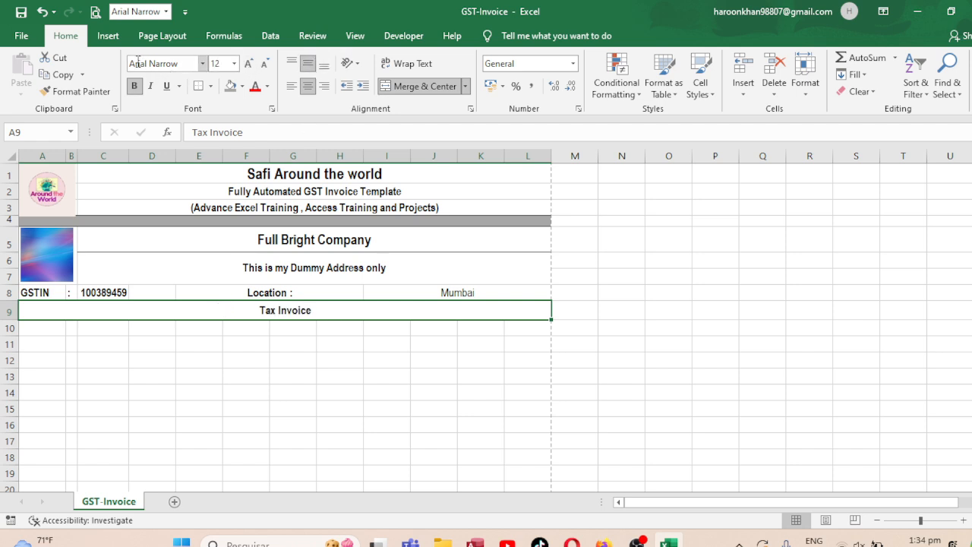
click(515, 370)
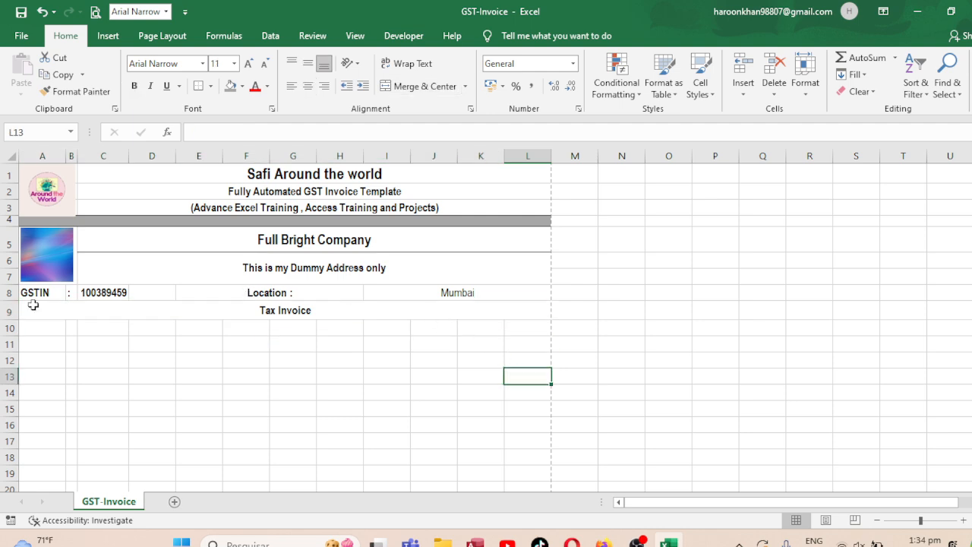
- Add outside borders around the GSTIN and location row A8:L8 and around the Tax Invoice row A9:L9
drag(22, 294, 518, 292)
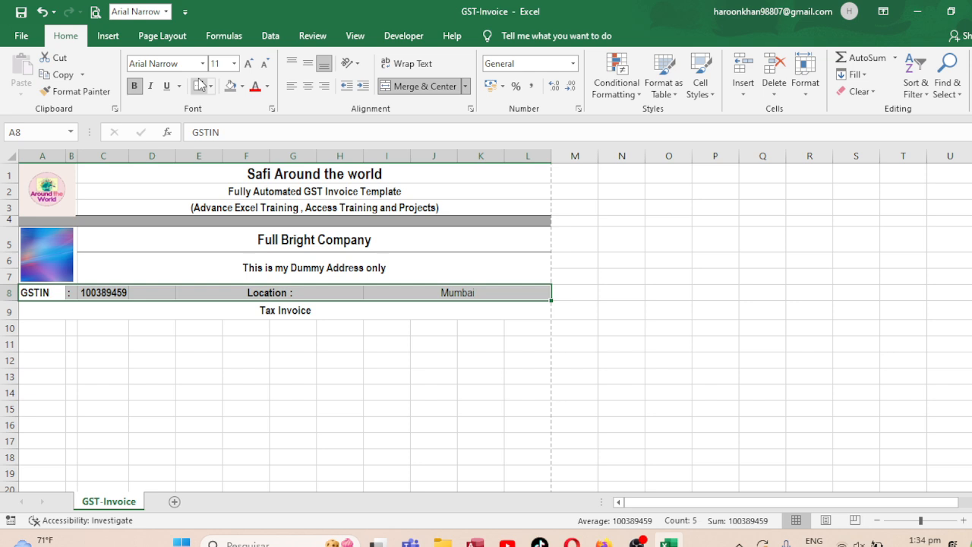
click(136, 304)
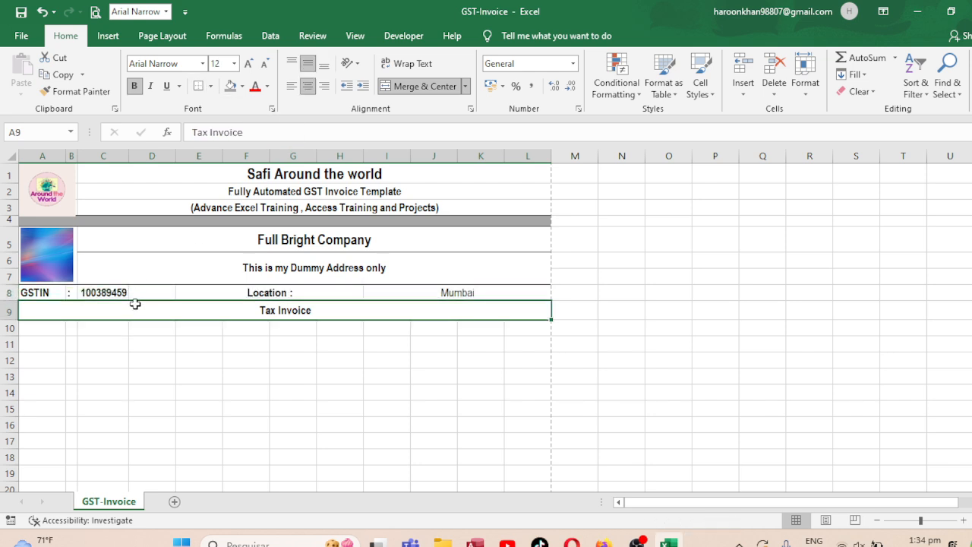
click(386, 332)
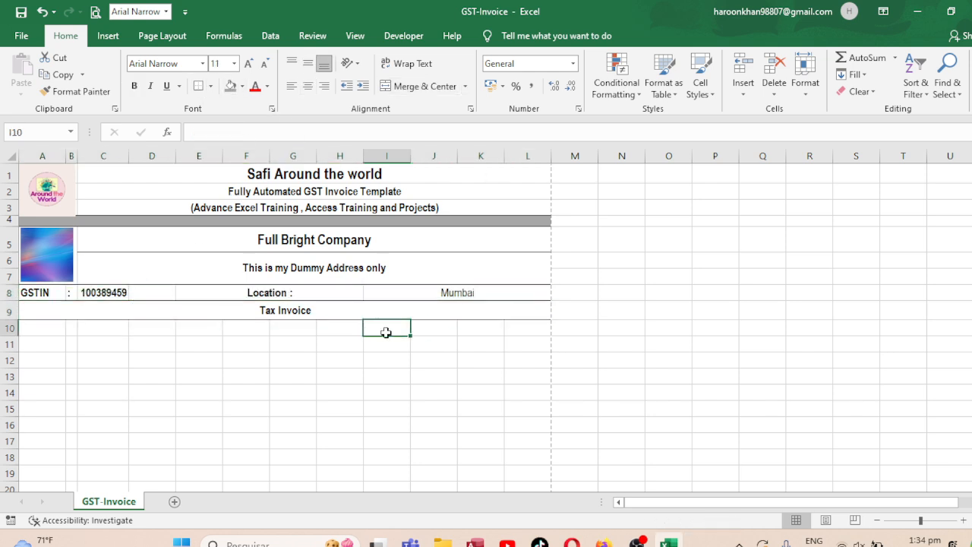
- Check the row borders in a magnified print preview and return to the sheet
key(ctrl+p)
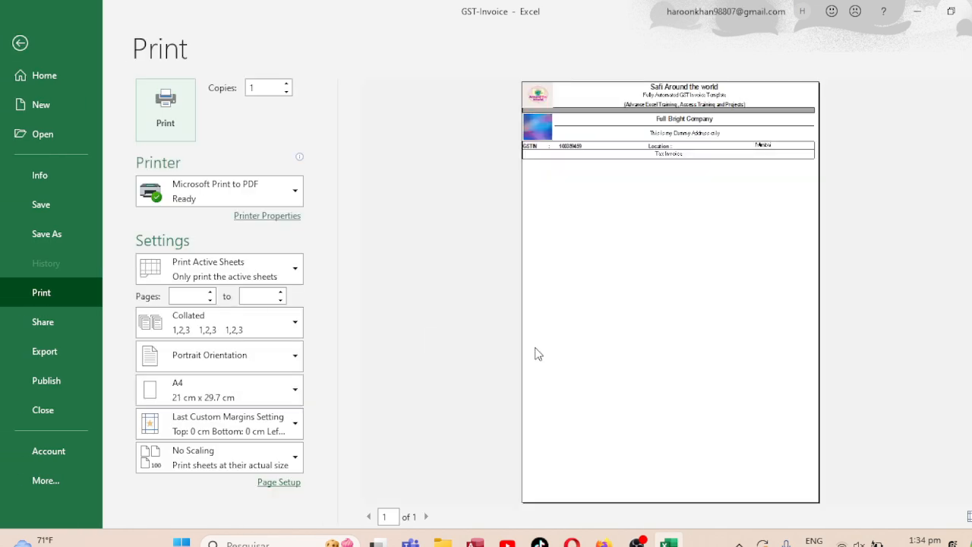
click(971, 517)
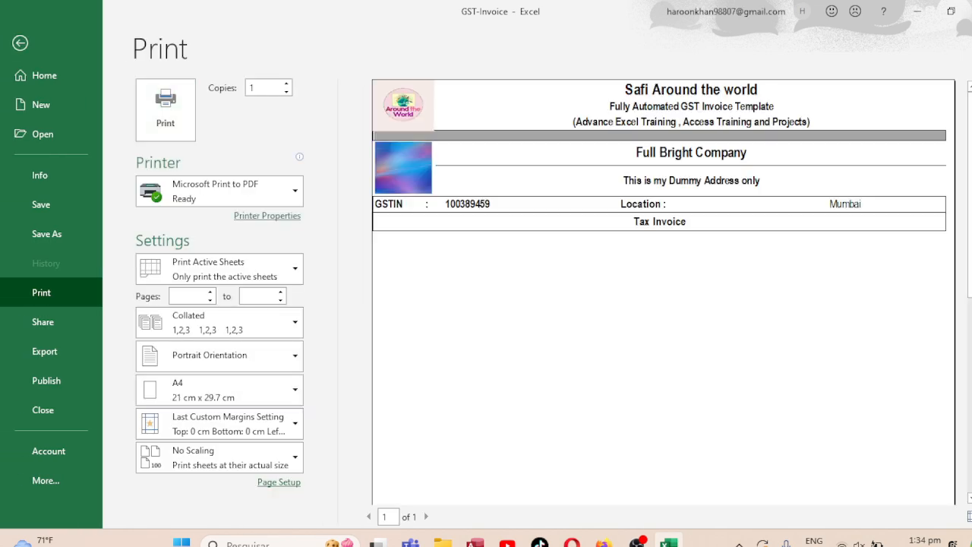
click(749, 362)
click(22, 44)
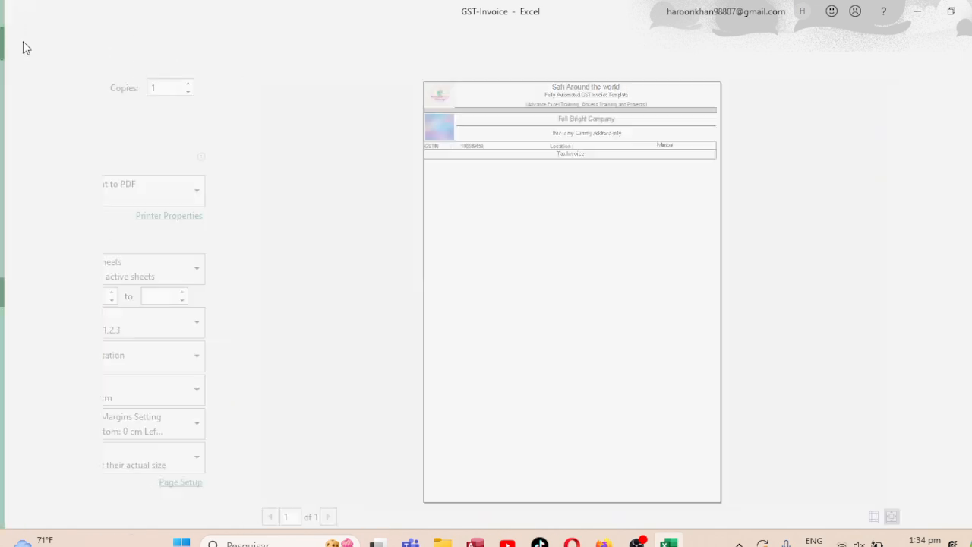
- Add outside borders around the address cell C6 and around each of the three header lines in C1, C2 and C3
click(277, 256)
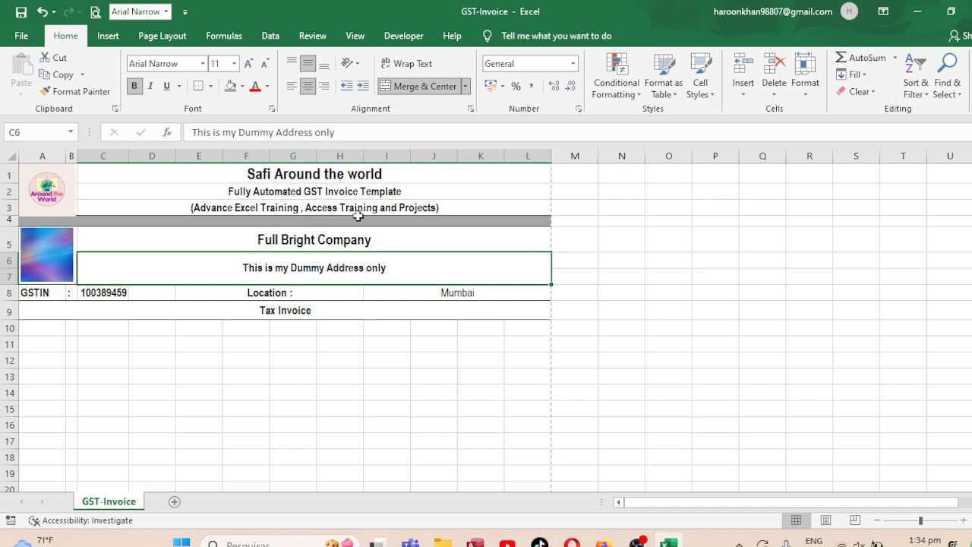
click(260, 173)
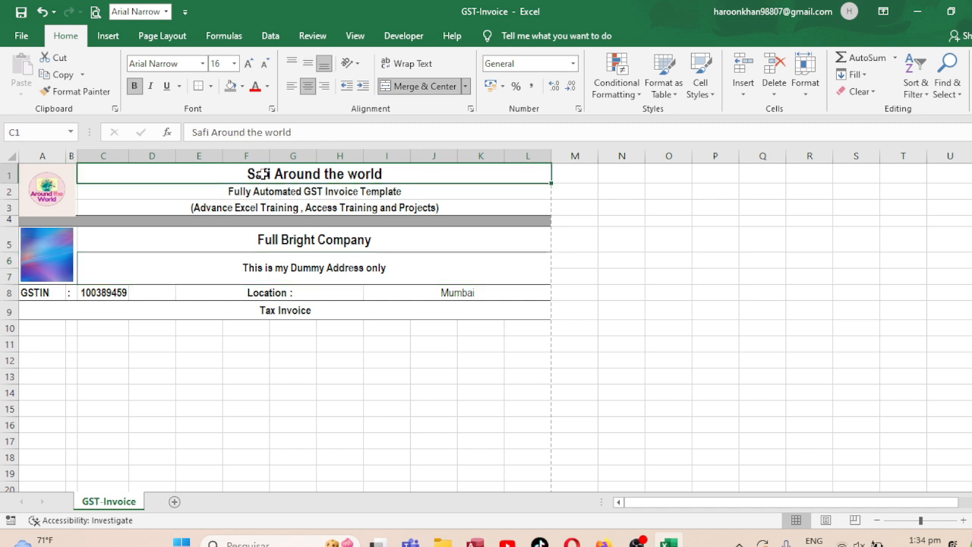
ctrl+click(199, 192)
ctrl+click(181, 207)
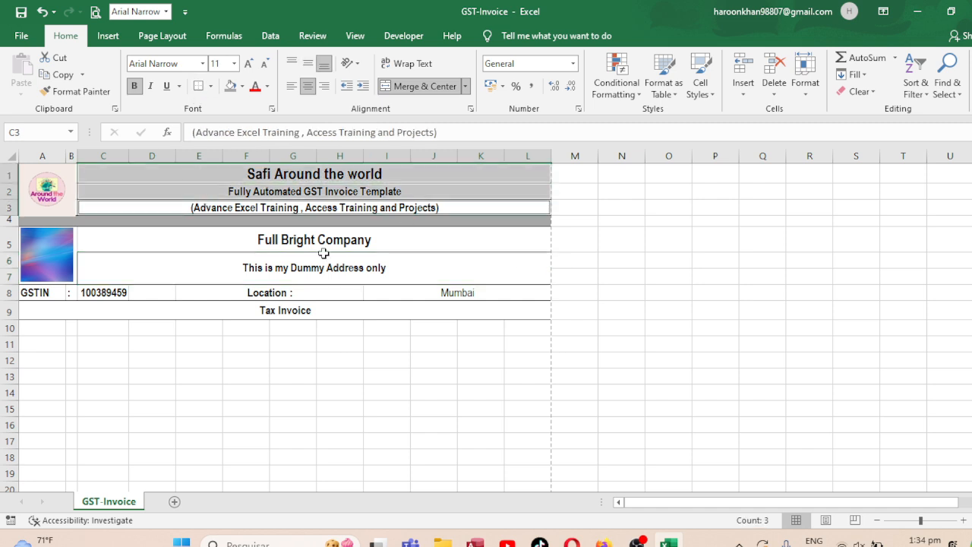
- Check the header and address borders in the zoomed print preview, and go back to the sheet
key(ctrl+p)
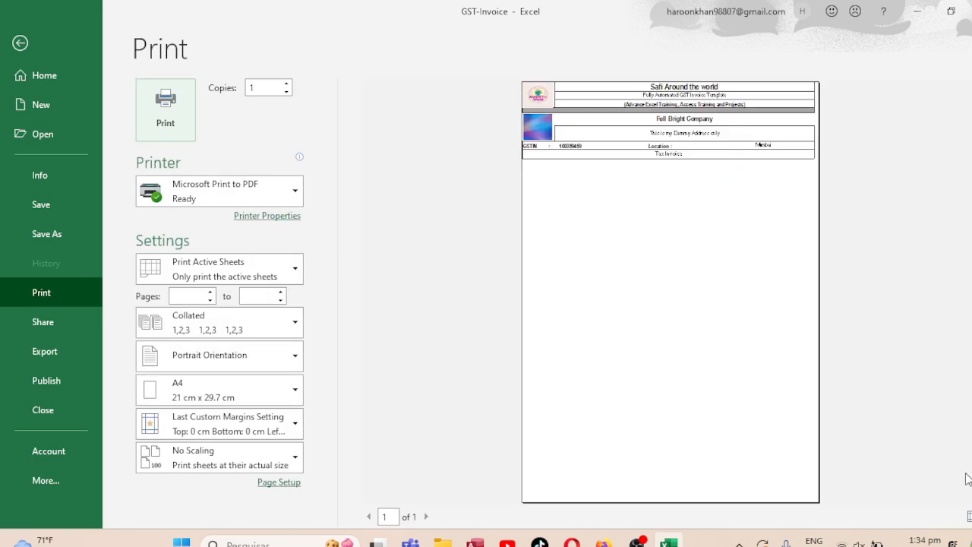
click(969, 516)
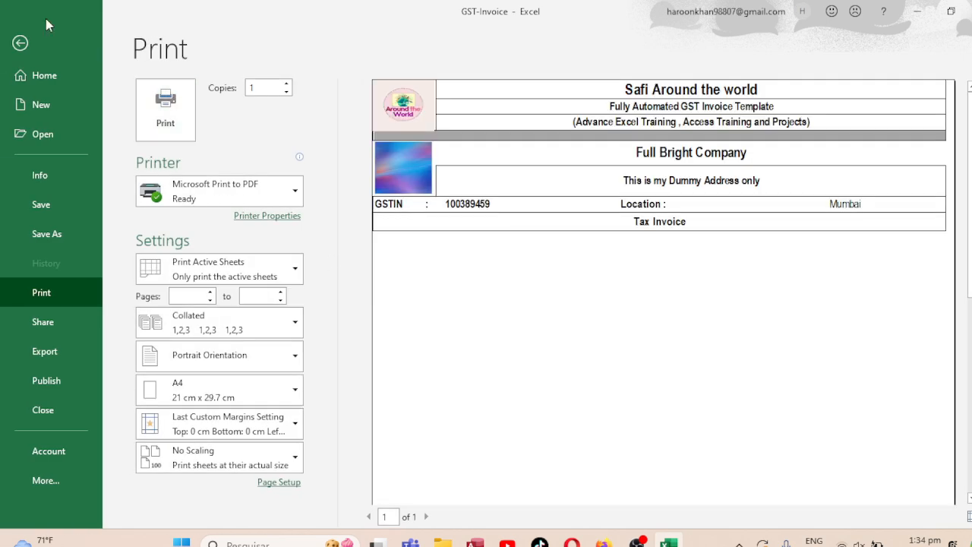
click(21, 44)
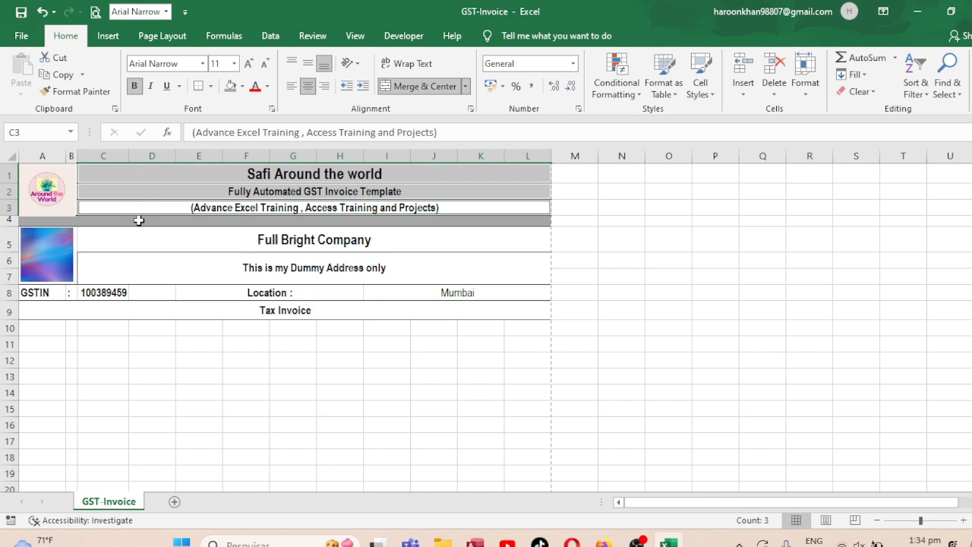
- Add an outside border around the company name cell C5 and open the print preview
click(88, 259)
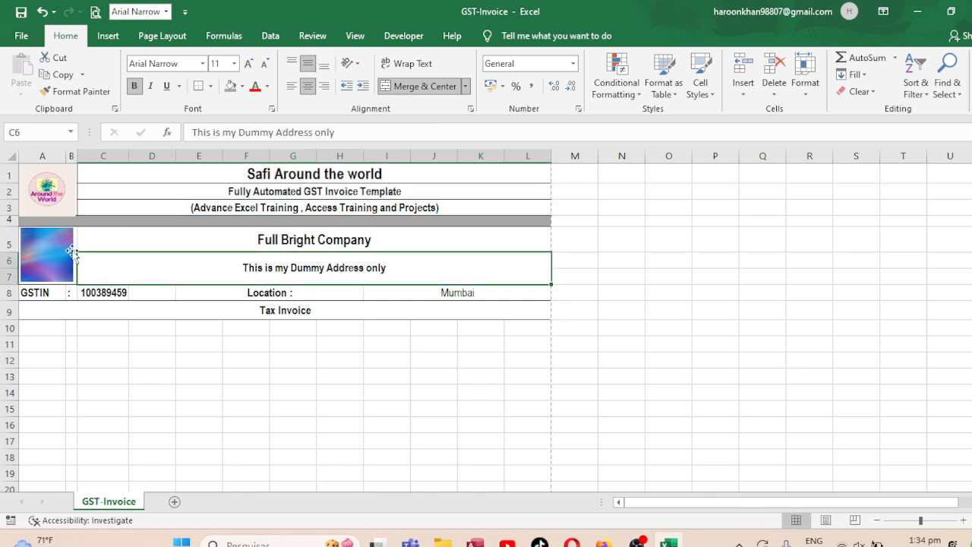
click(67, 252)
click(244, 240)
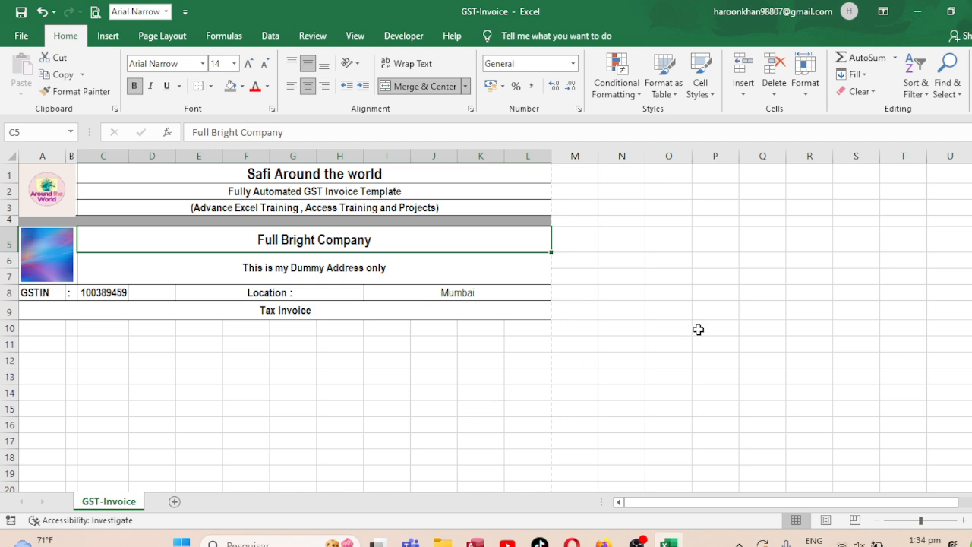
key(ctrl+p)
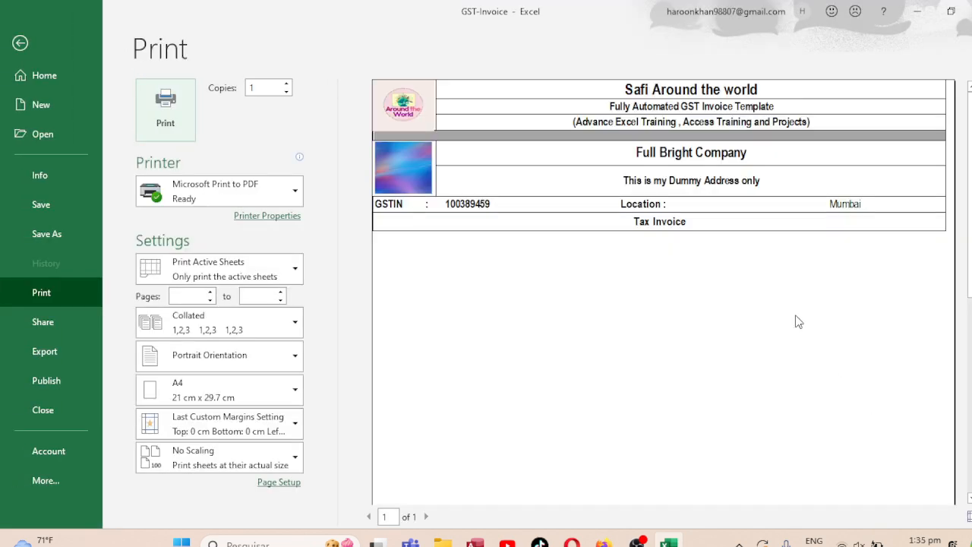
- Leave the print preview and return to the invoice worksheet
click(22, 44)
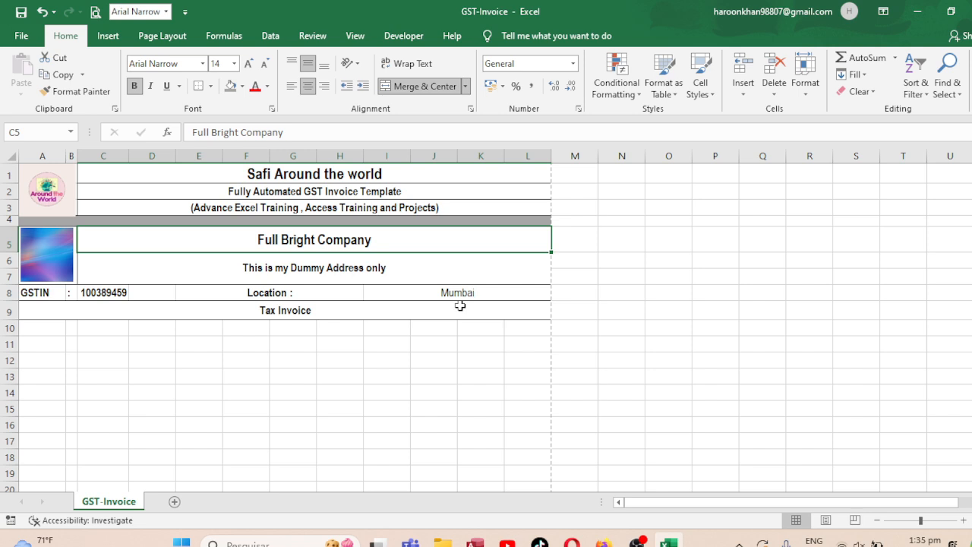
click(330, 341)
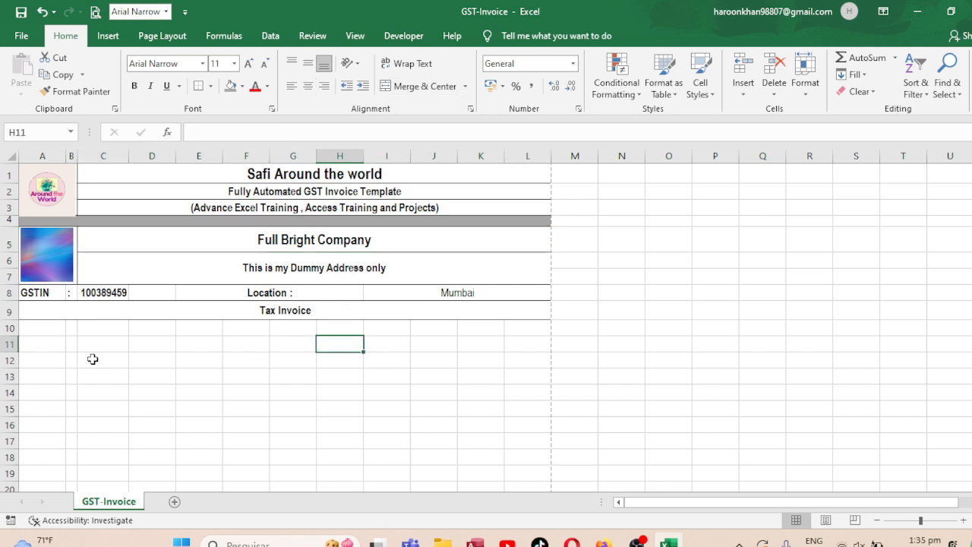
click(50, 333)
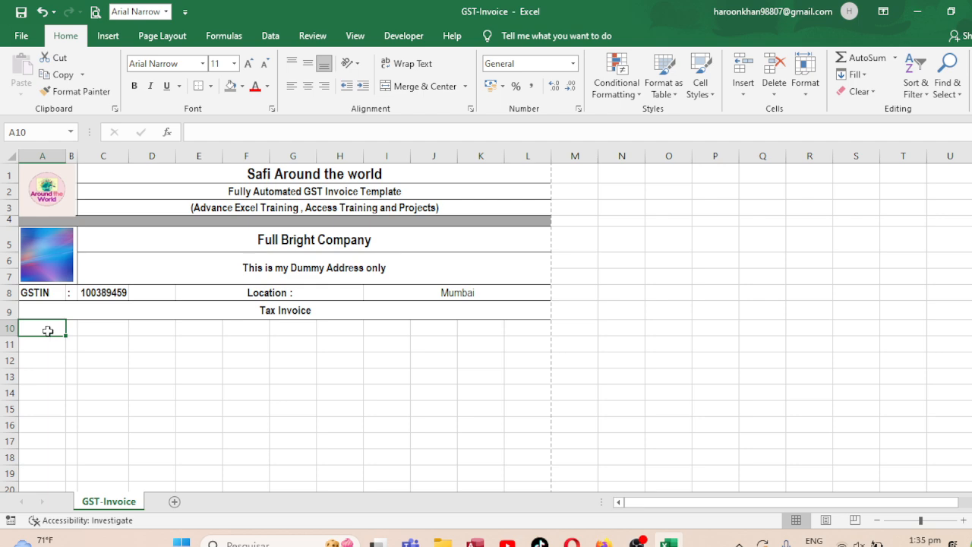
drag(47, 330, 73, 328)
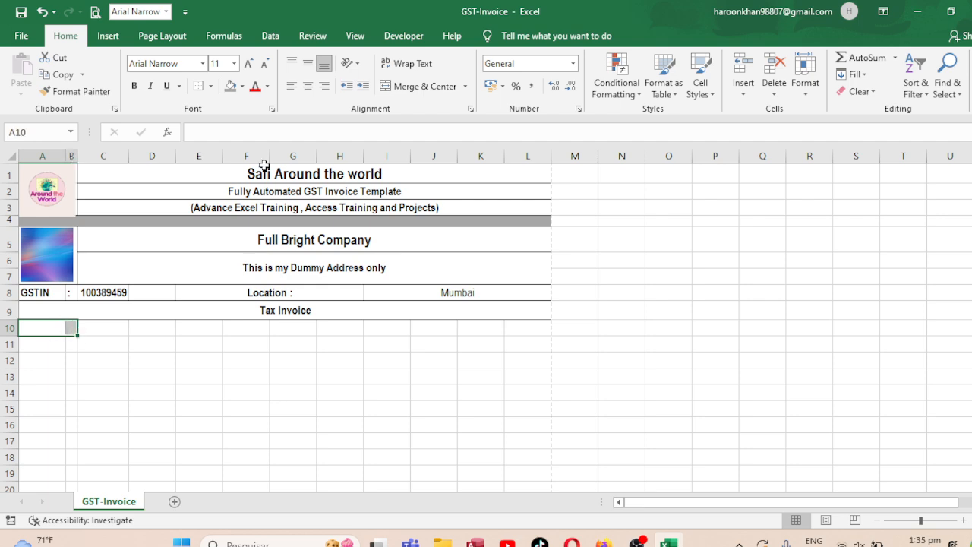
click(423, 87)
text(I)
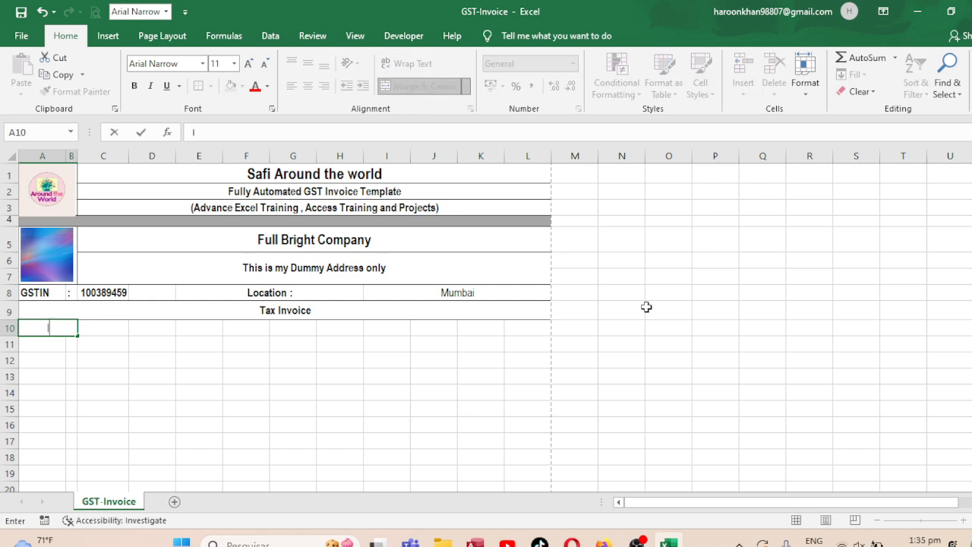
text(nvoice No)
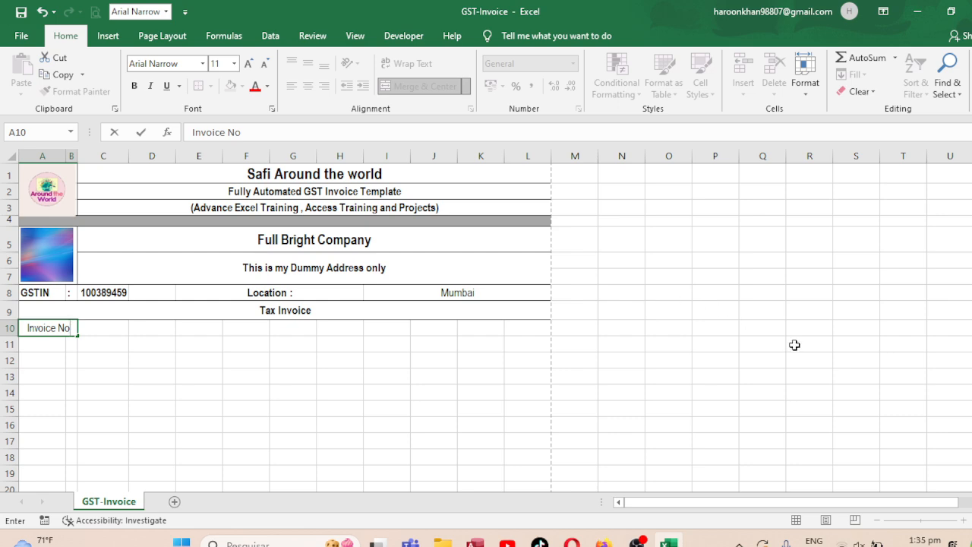
key(ctrl+z)
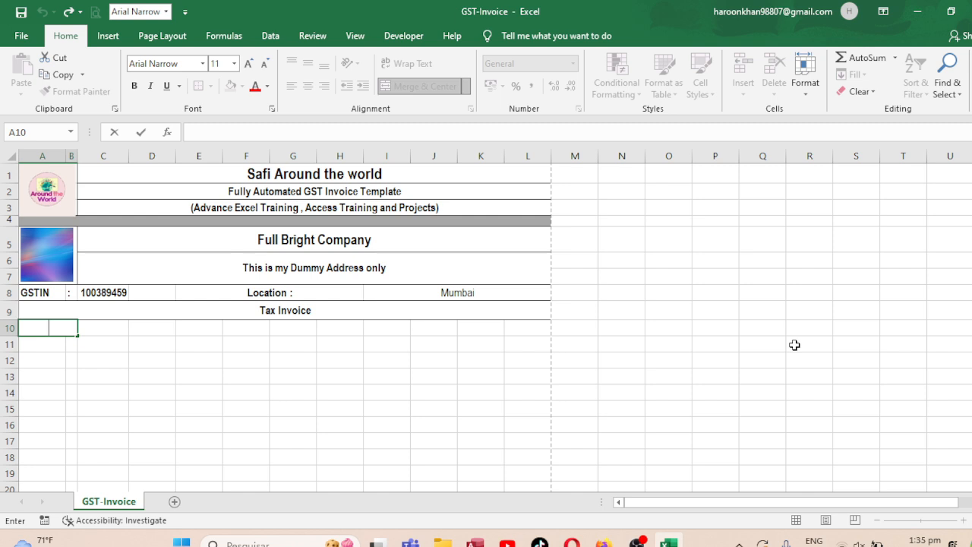
click(528, 378)
key(ctrl+z)
key(ctrl+z)
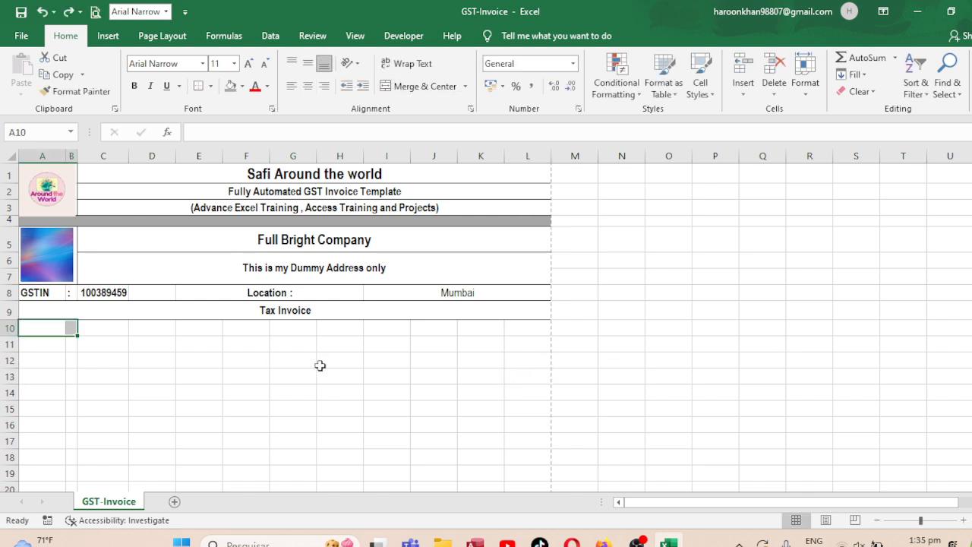
- Enter the label "Invoice #" in A10, a bold colon in B10 and the value 12 in C10
click(45, 329)
text(Inv)
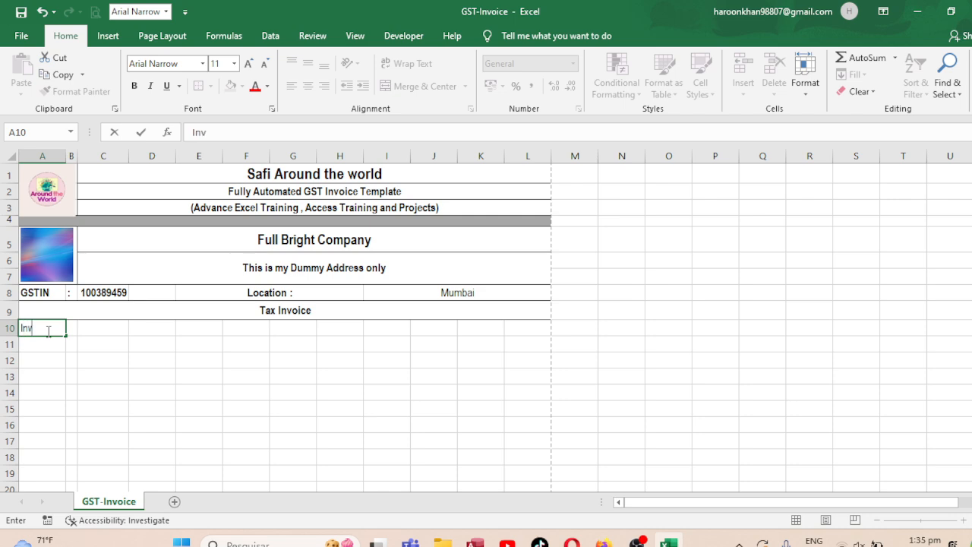
text(oice #)
key(Tab)
text(:)
key(Tab)
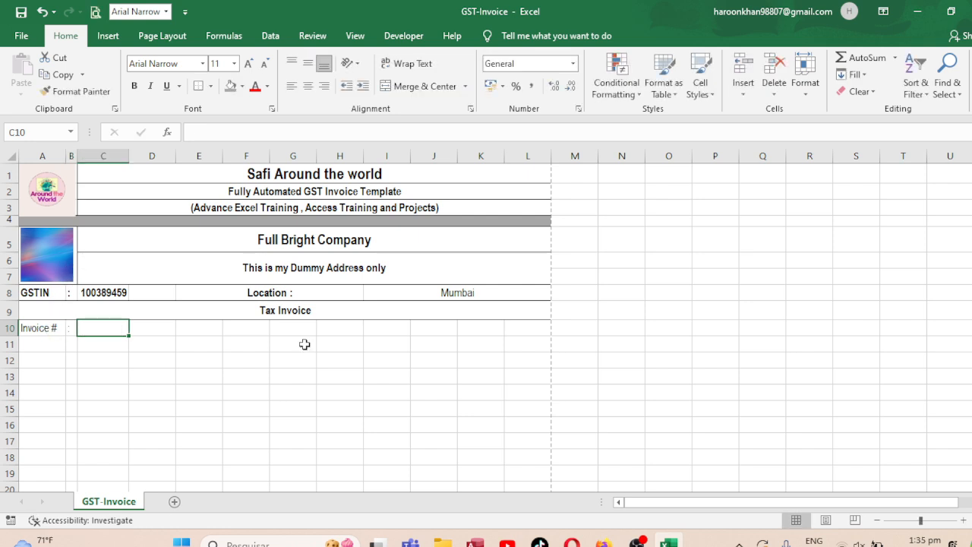
click(67, 326)
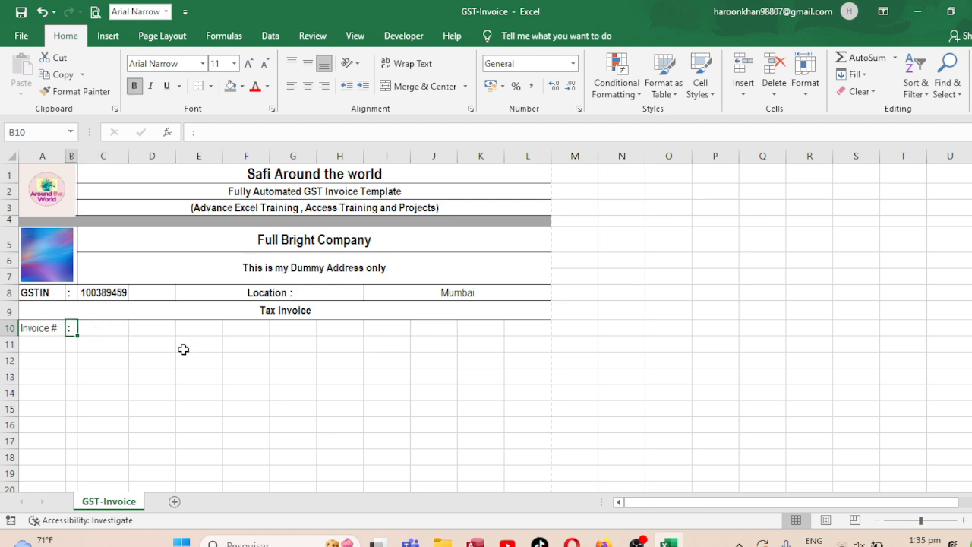
key(Tab)
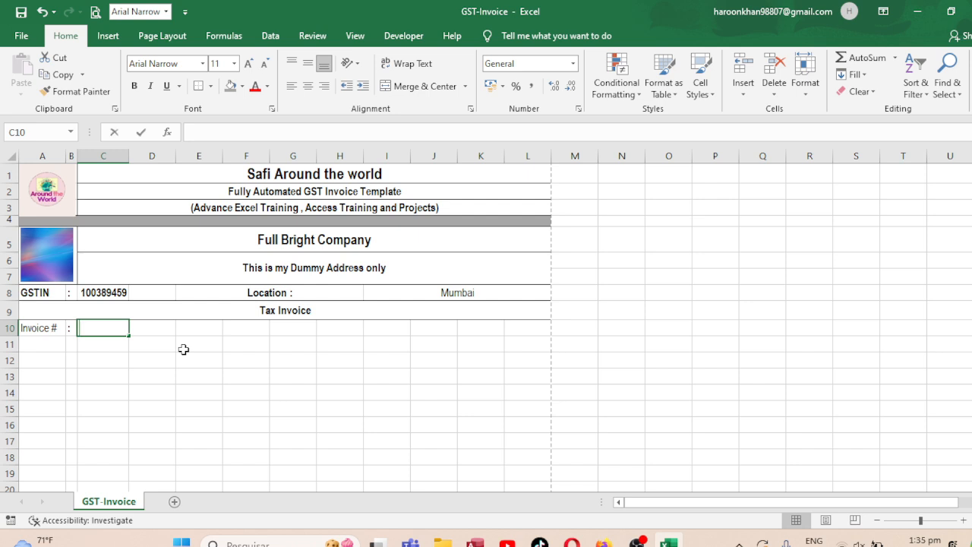
text(12)
key(Tab)
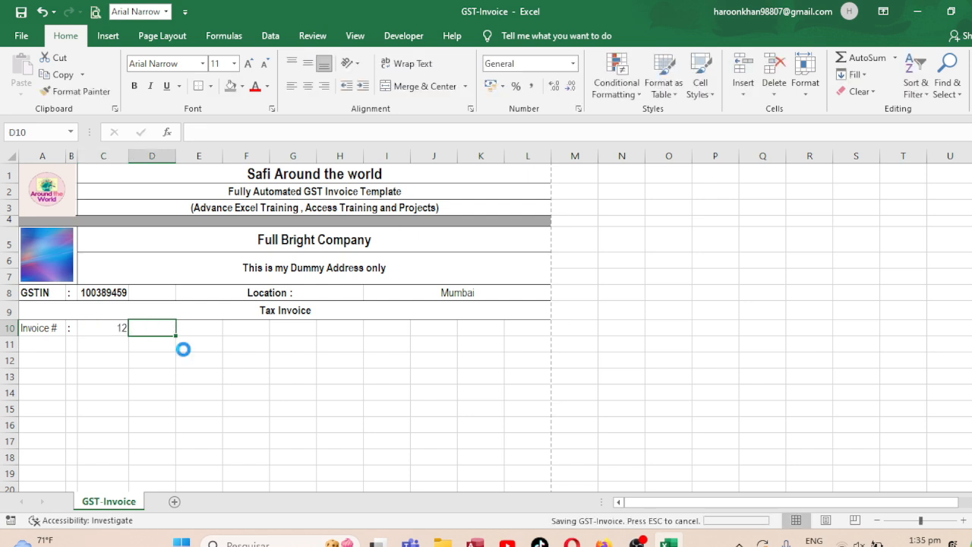
- Add the label "Cust.ID" in A11 with a bold colon beside it in B11
key(Down)
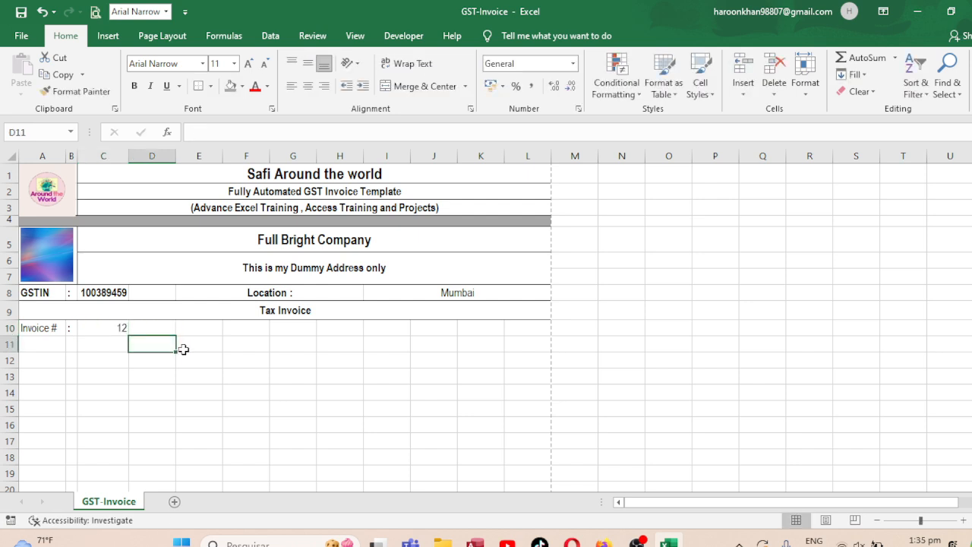
key(Left)
key(Left)
key(Left)
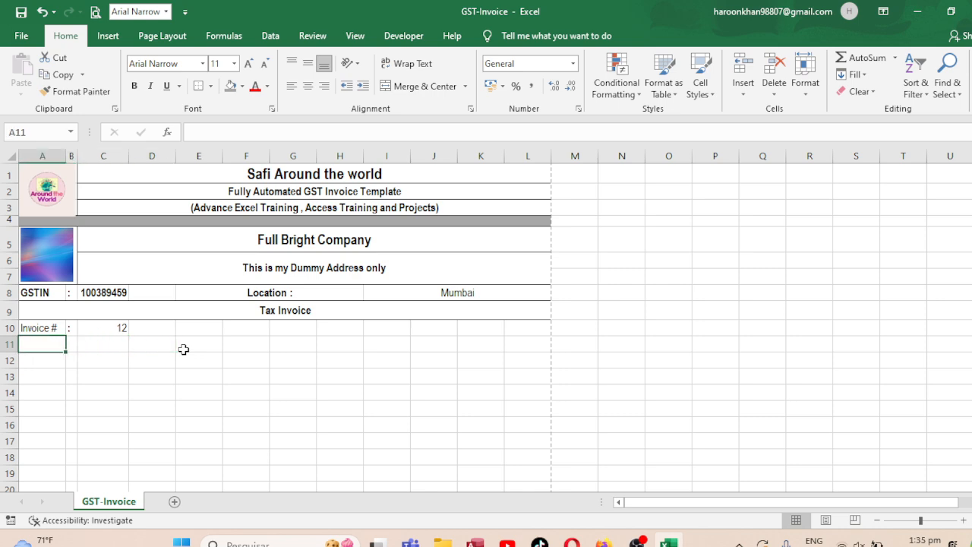
text(Cust)
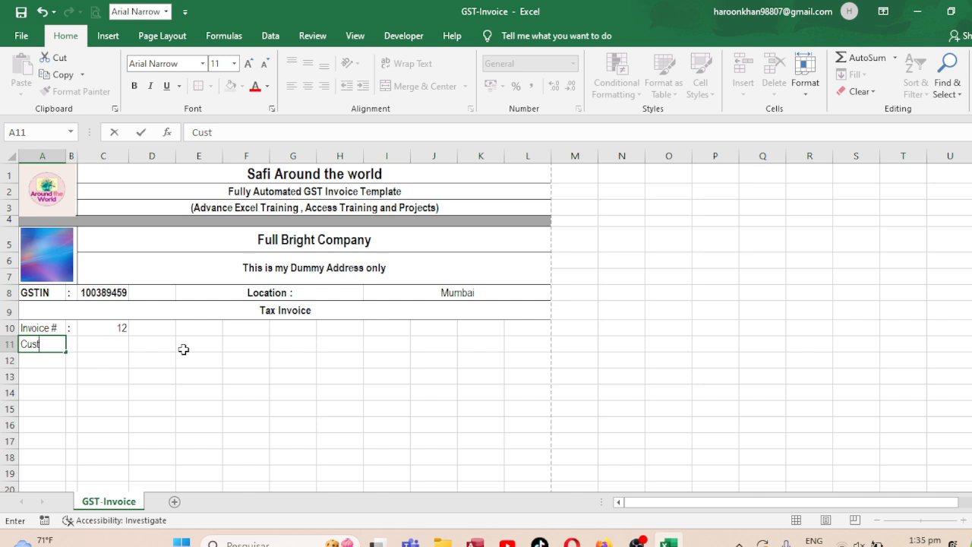
text(.ID)
key(Right)
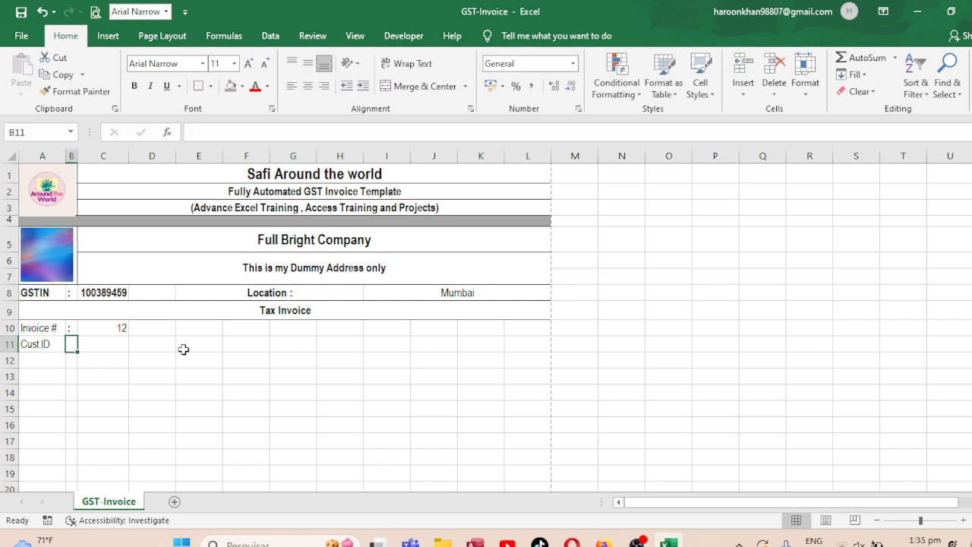
text(:)
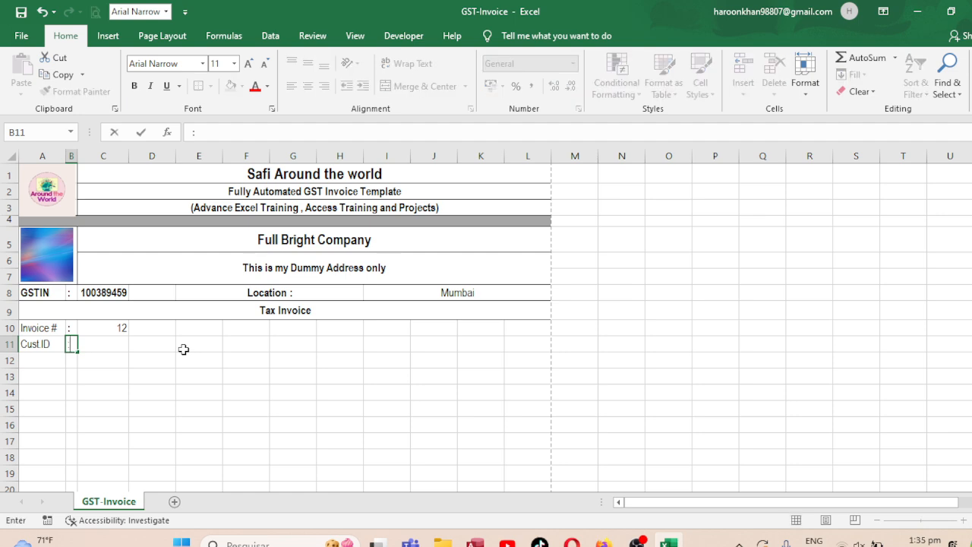
key(ctrl+Return)
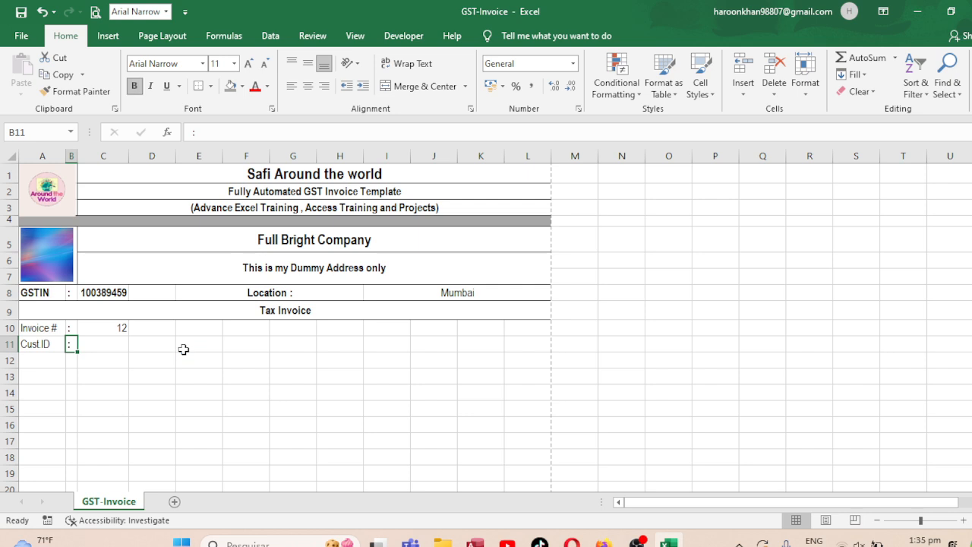
- Enter the customer's ID in C11, beside the Cust.ID label
key(Right)
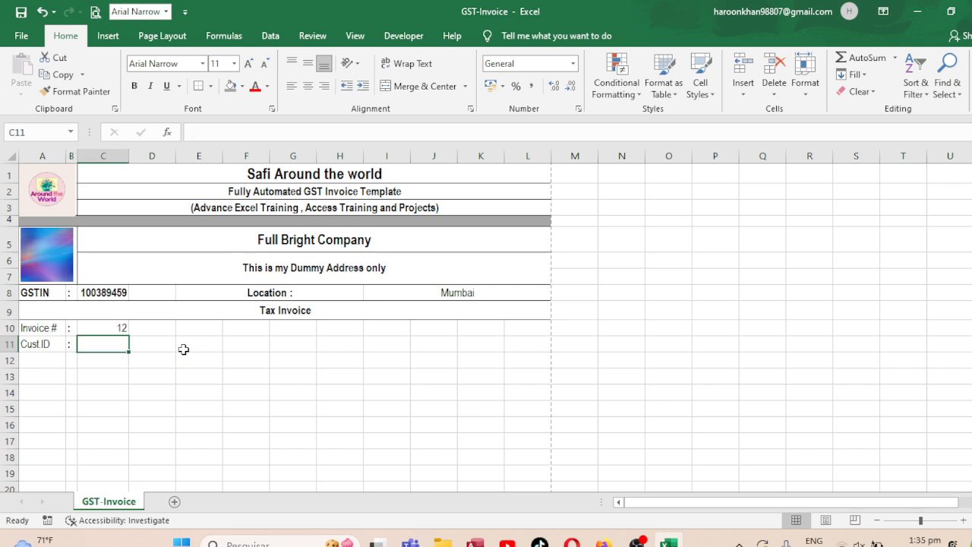
text(Cus)
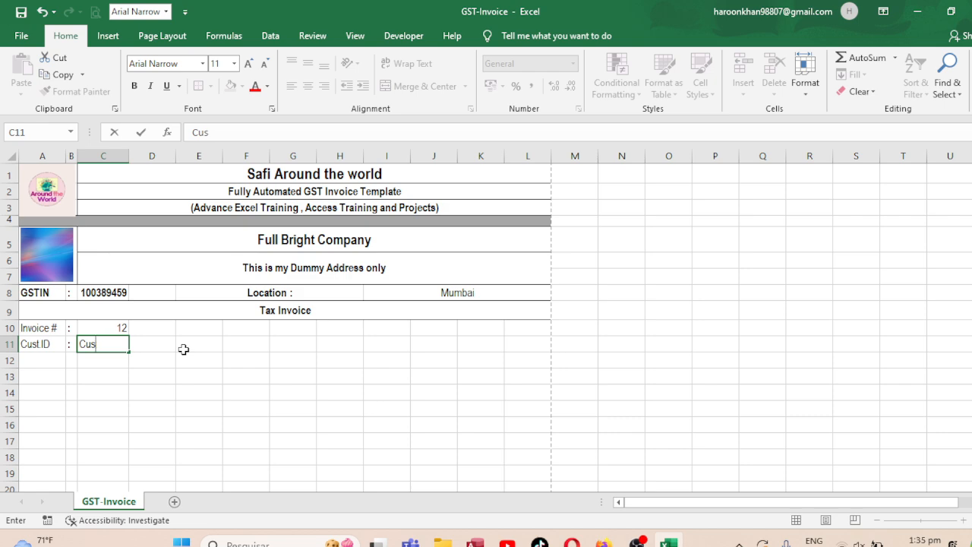
text(-102)
key(Tab)
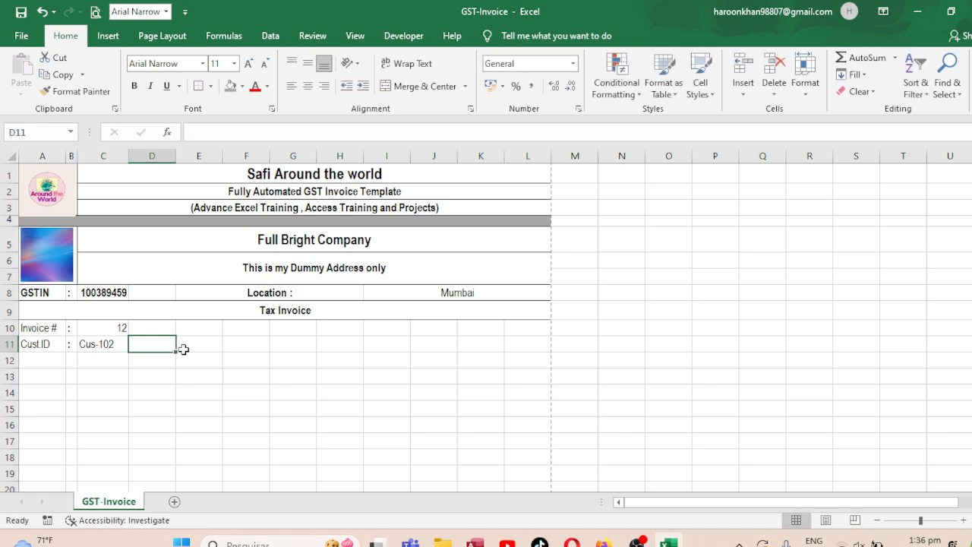
- Add the label "Name" in A12 with a bold colon beside it in B12
key(Down)
key(Left)
key(Left)
key(Left)
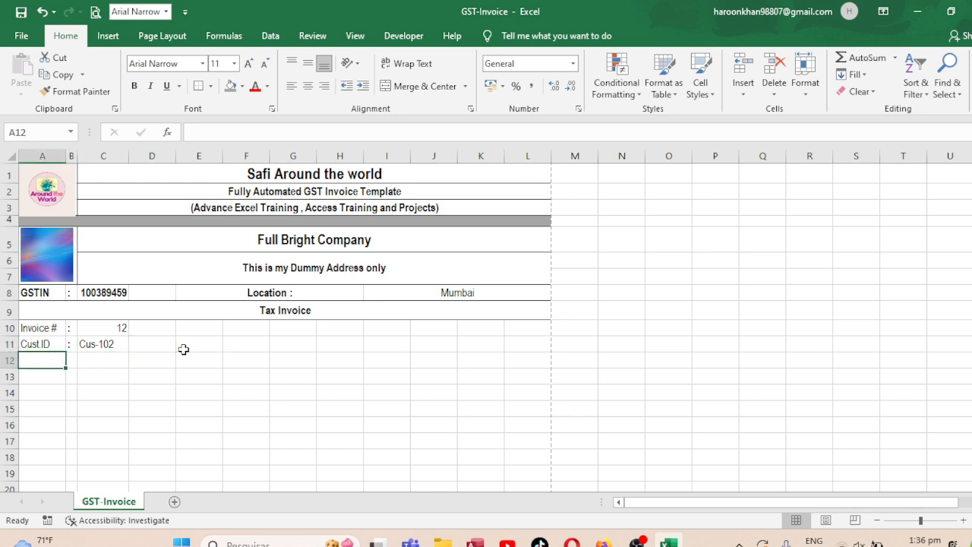
text(Name)
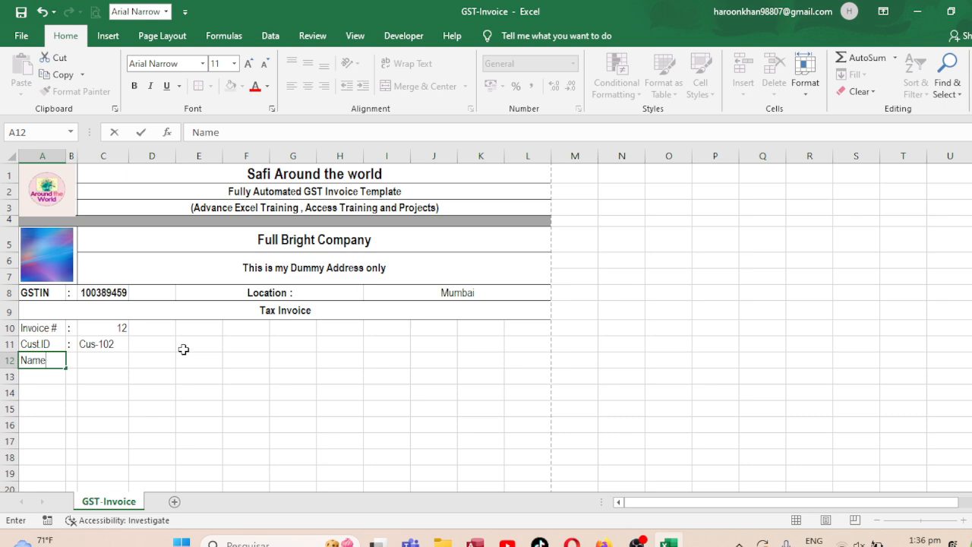
key(Tab)
text(:)
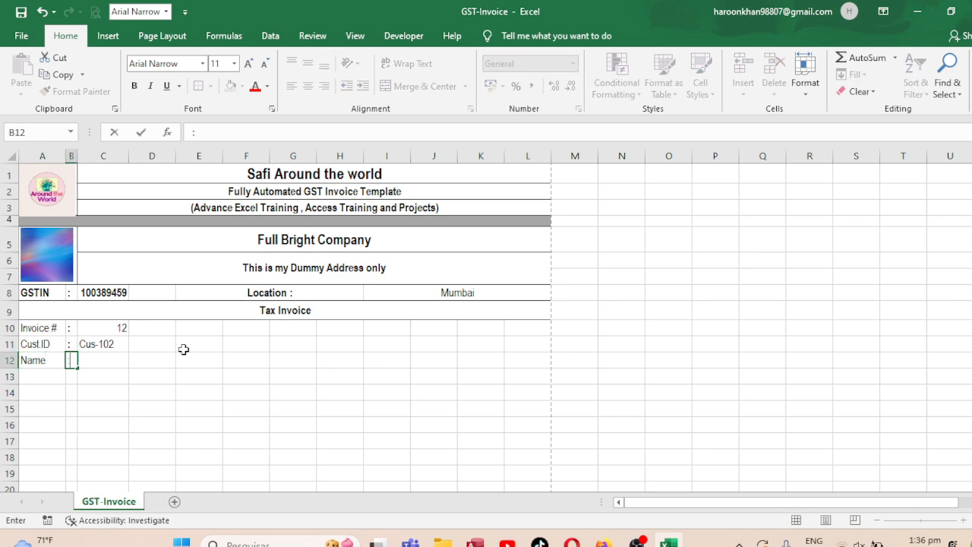
key(ctrl+Return)
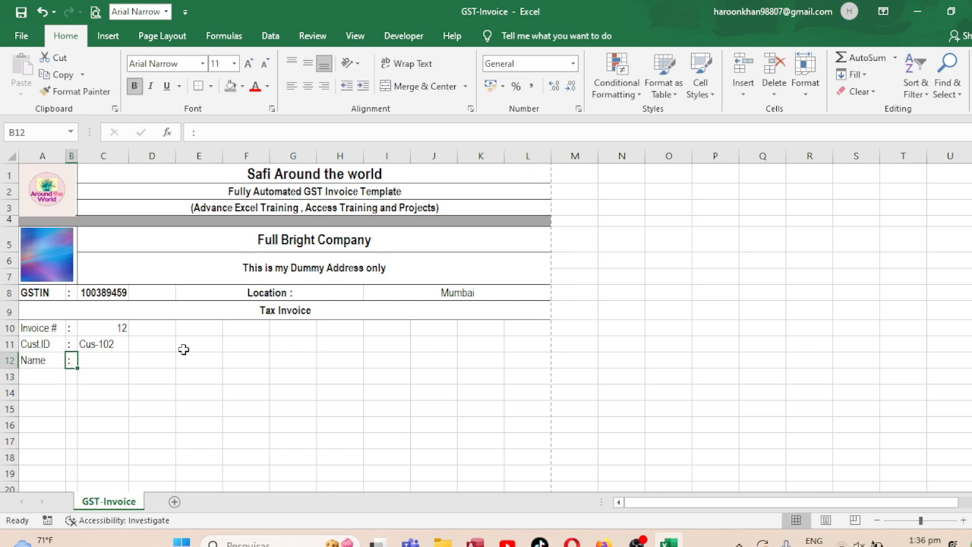
- Enter "Harware" in C12 as the value of the Name row
key(Tab)
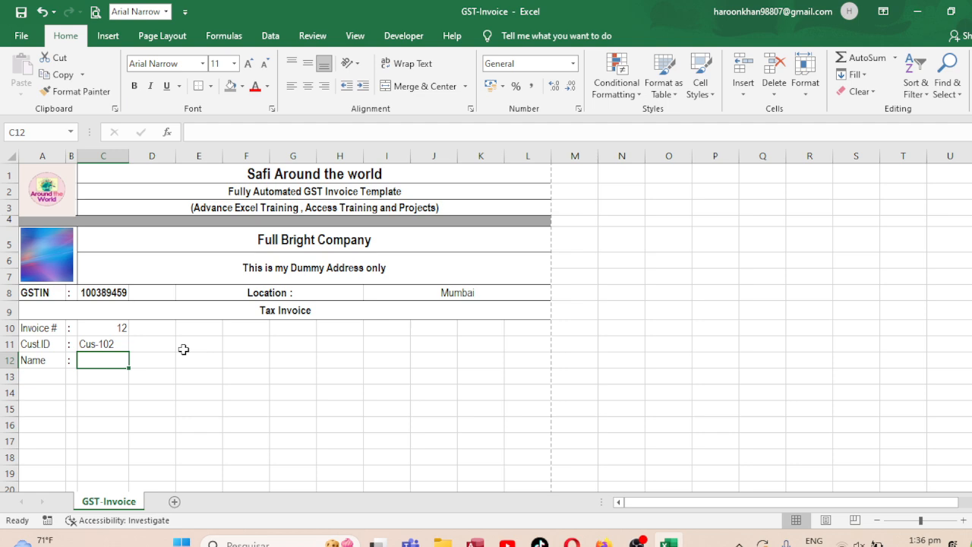
text(C)
key(BackSpace)
key(BackSpace)
text(H)
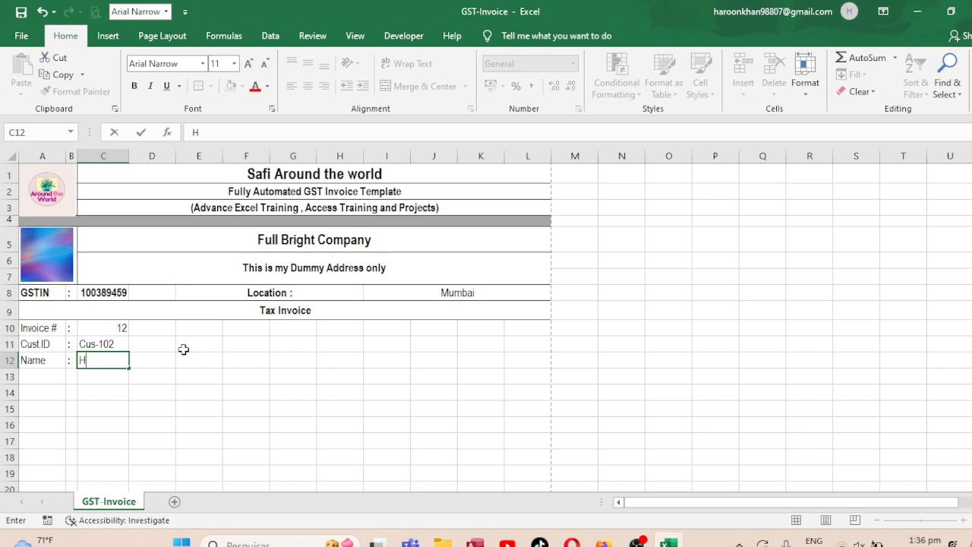
text(arward)
key(BackSpace)
text(e)
key(ctrl+Return)
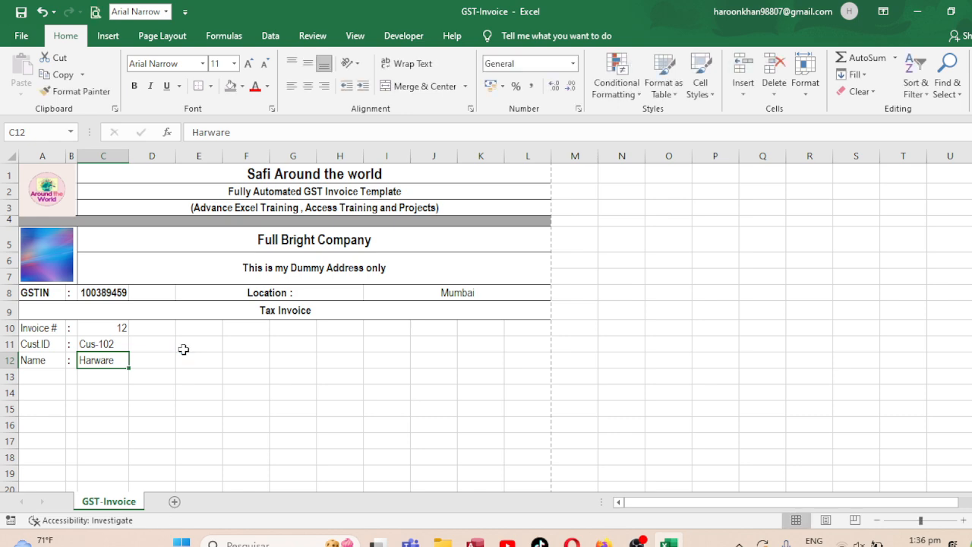
- Add the label "Address" in A13 with a bold colon beside it in B13
key(Down)
key(Left)
key(Left)
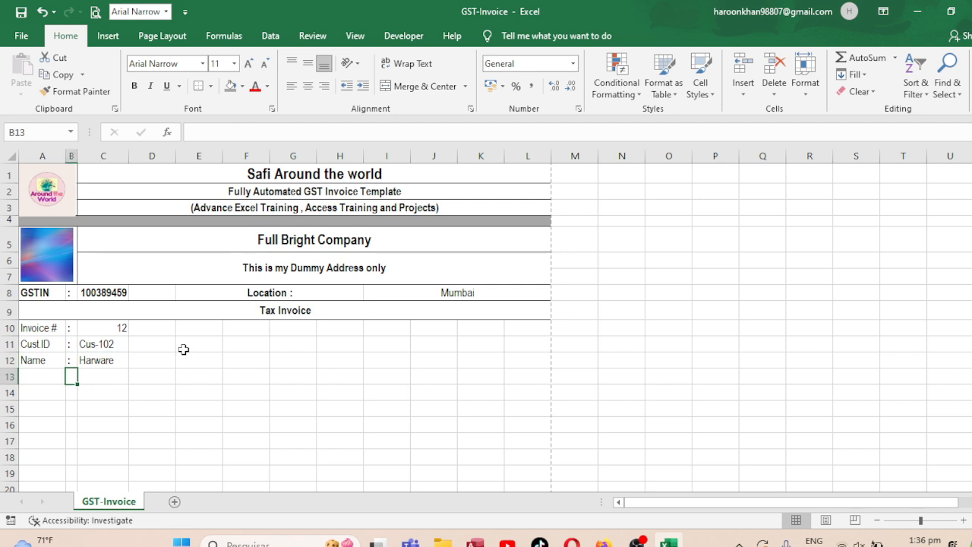
text(A)
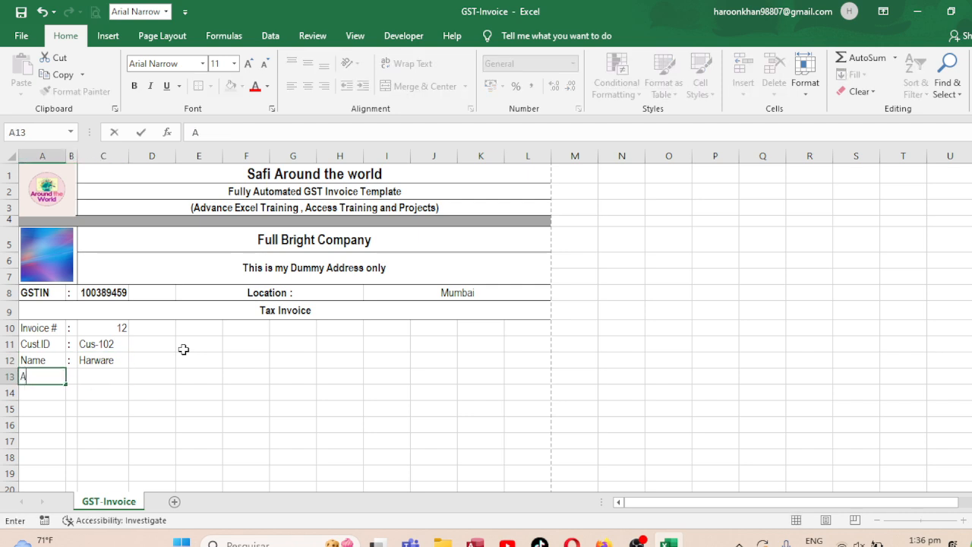
text(ddress)
key(Tab)
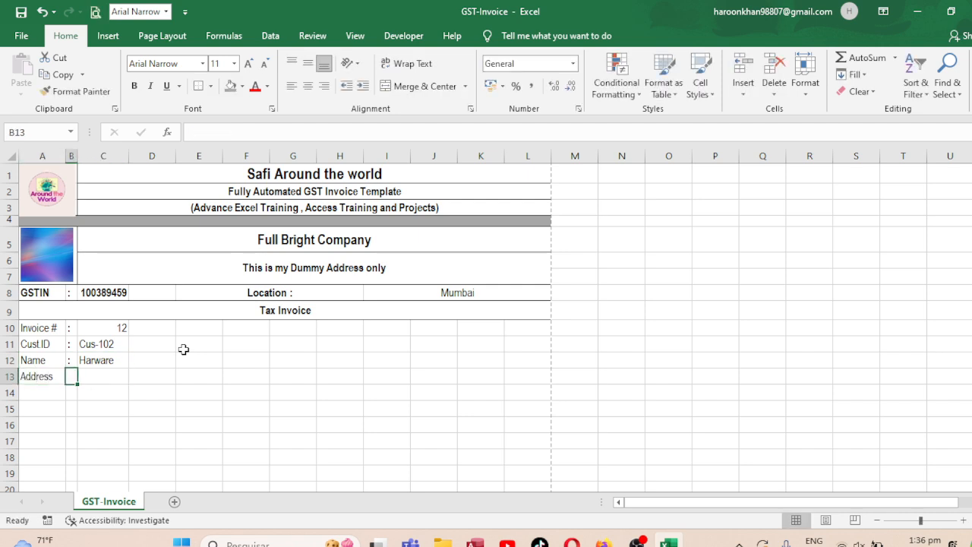
text(:)
key(ctrl+Return)
key(ctrl+b)
- Merge and center cells C13:E13 beside the Address label
key(Up)
key(Right)
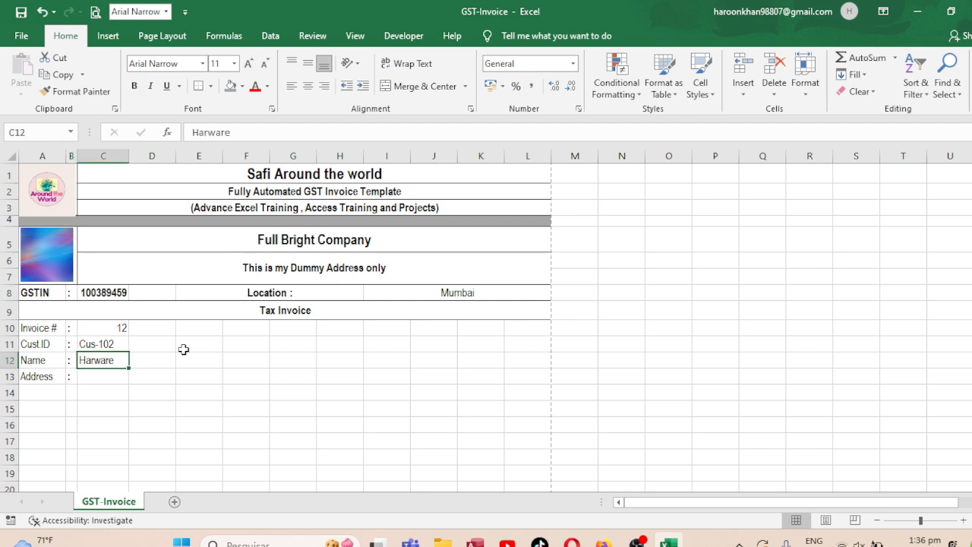
key(Down)
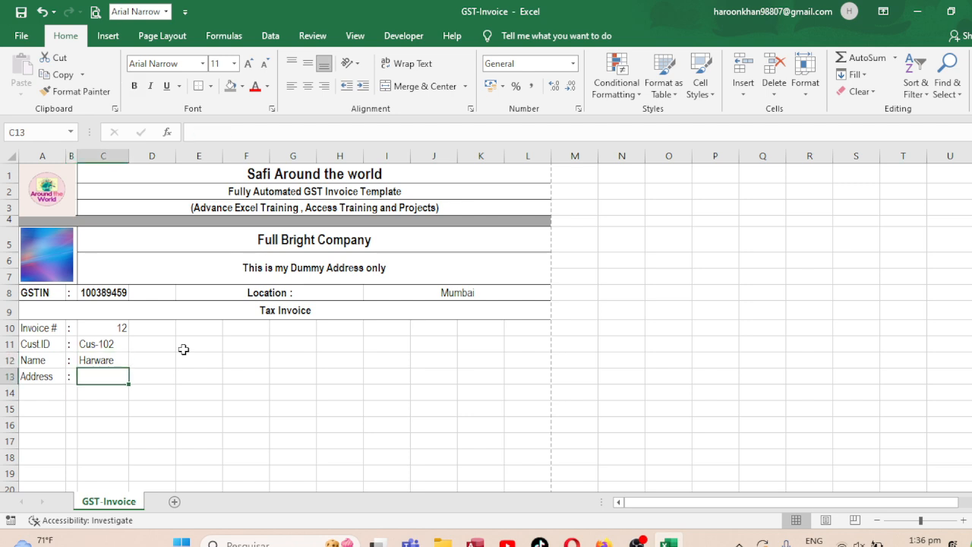
key(shift+Right)
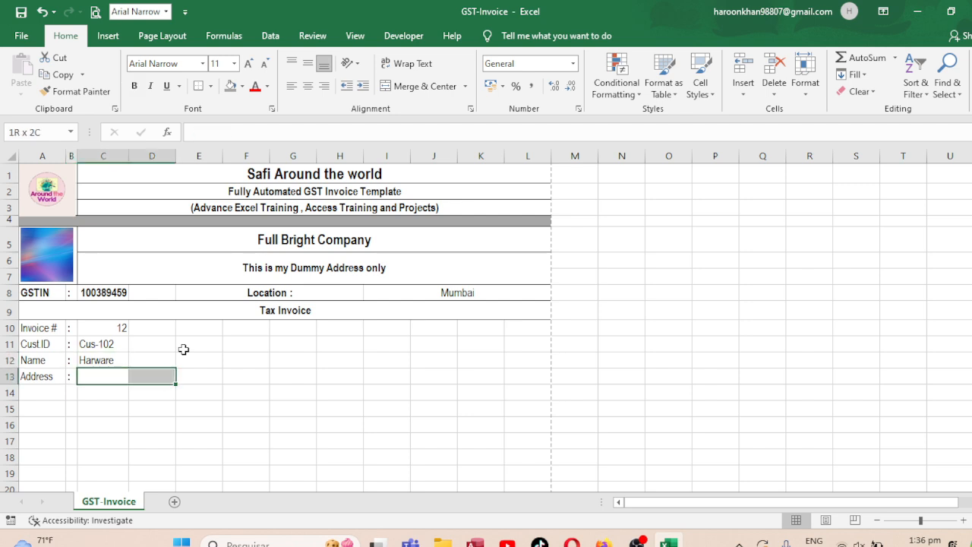
key(shift+Right)
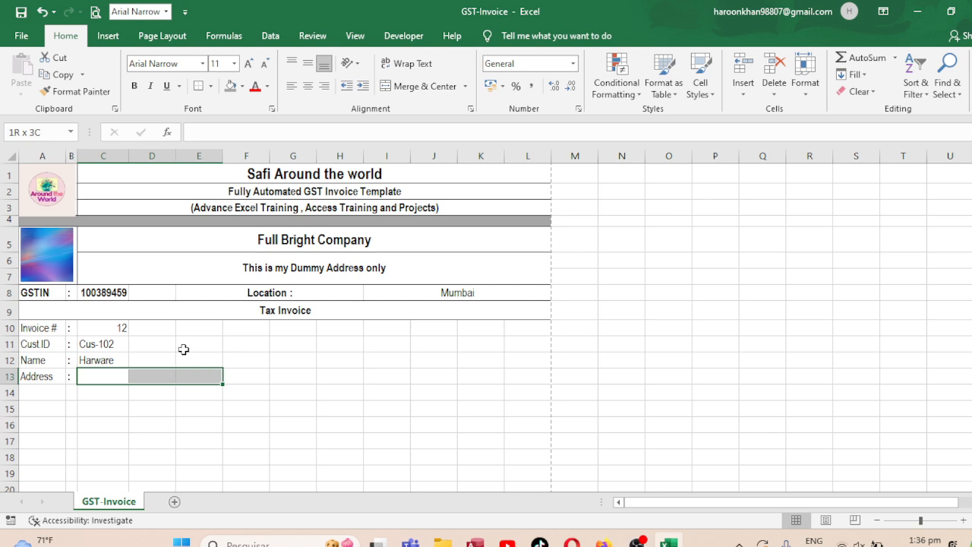
key(alt)
key(h)
key(m)
key(c)
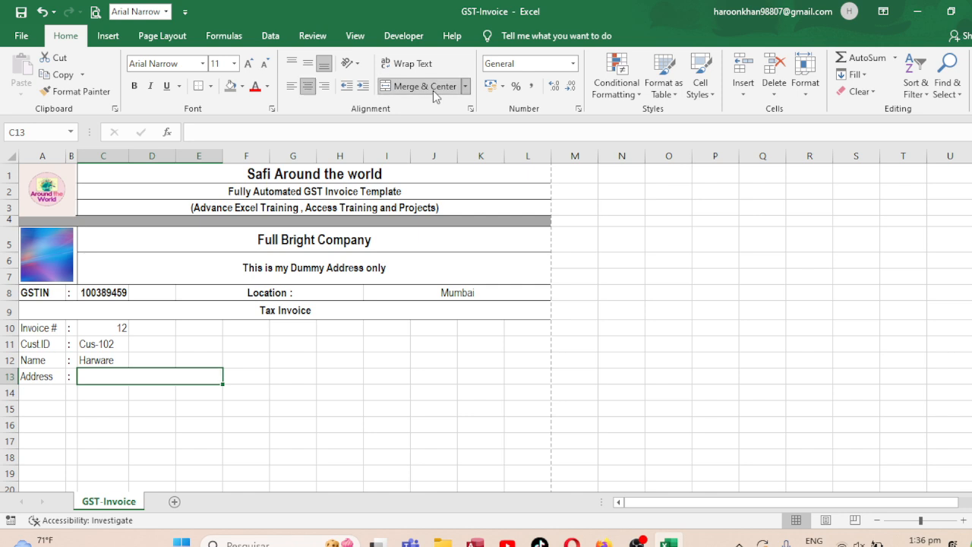
- Merge and center C10:E10, C11:E11 and C12:E12 as separate value cells for the invoice number, customer ID and name rows
drag(103, 358, 193, 357)
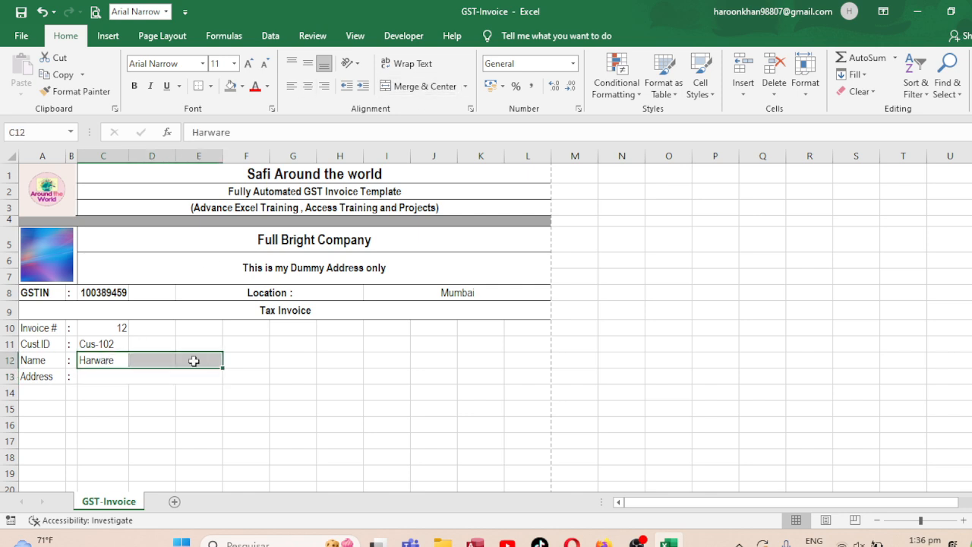
drag(111, 344, 180, 341)
drag(122, 327, 183, 329)
click(408, 86)
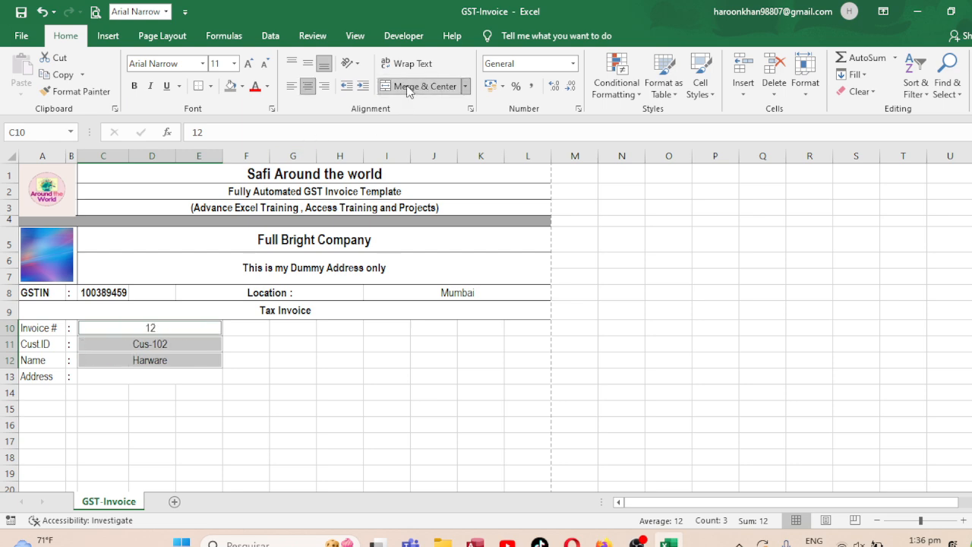
click(295, 362)
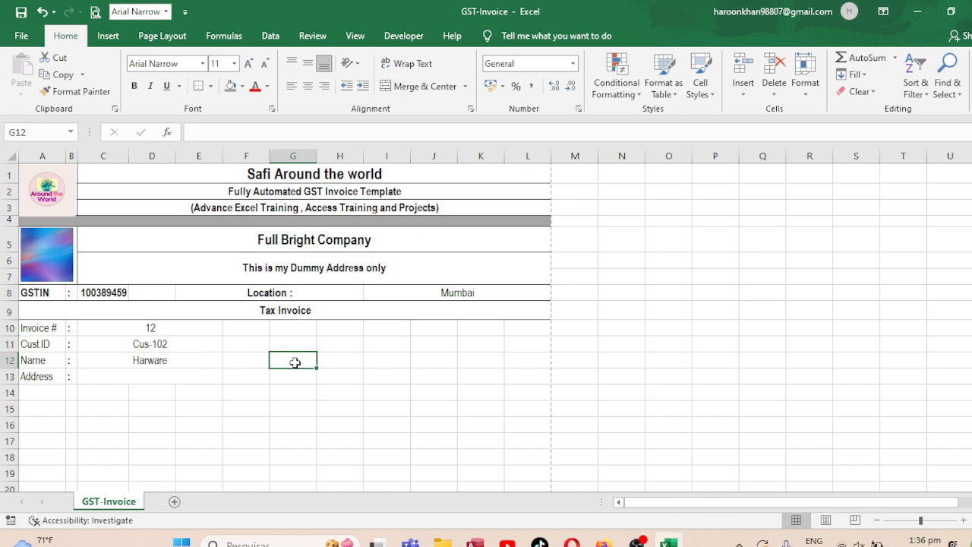
- Enter the labels "Type :" in F10, "Days" in F11 and "Due Date" in F12
click(240, 331)
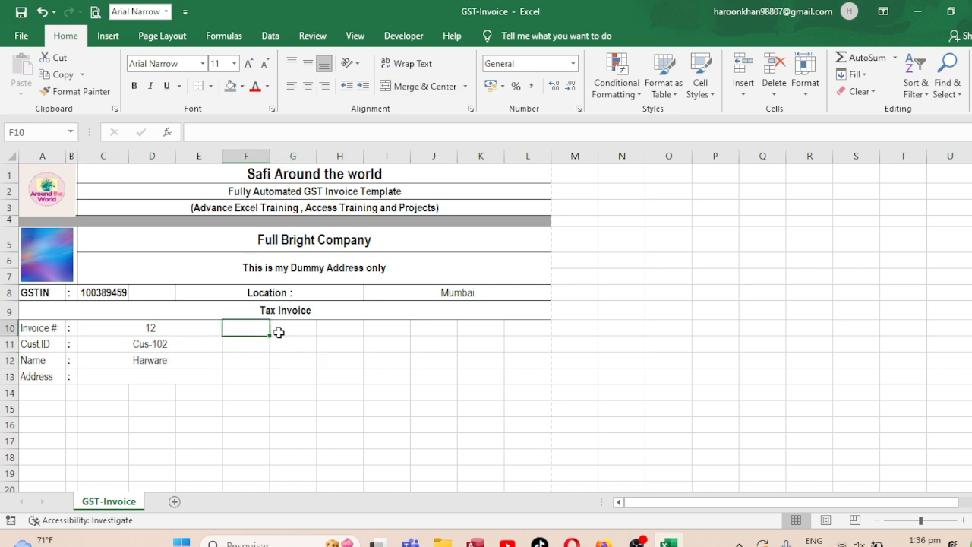
text(Type :)
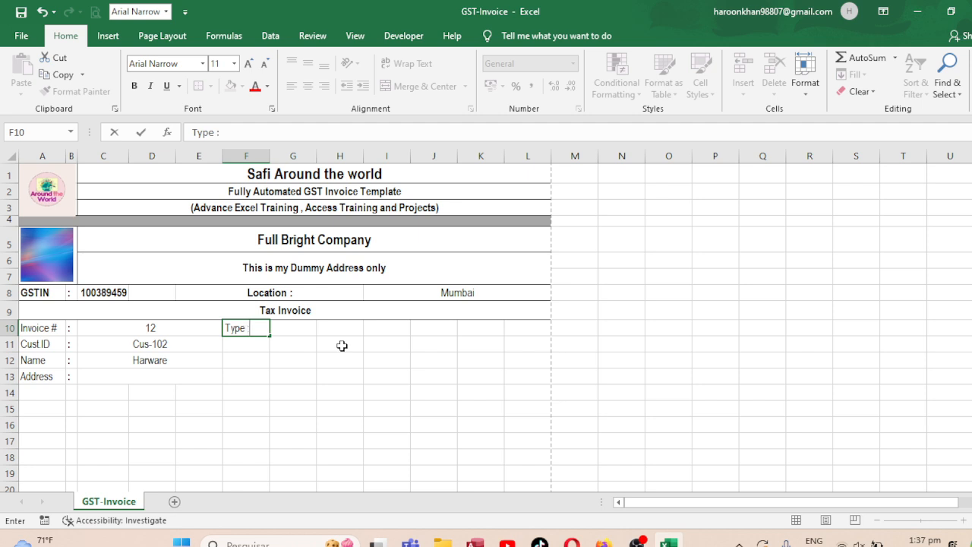
click(259, 347)
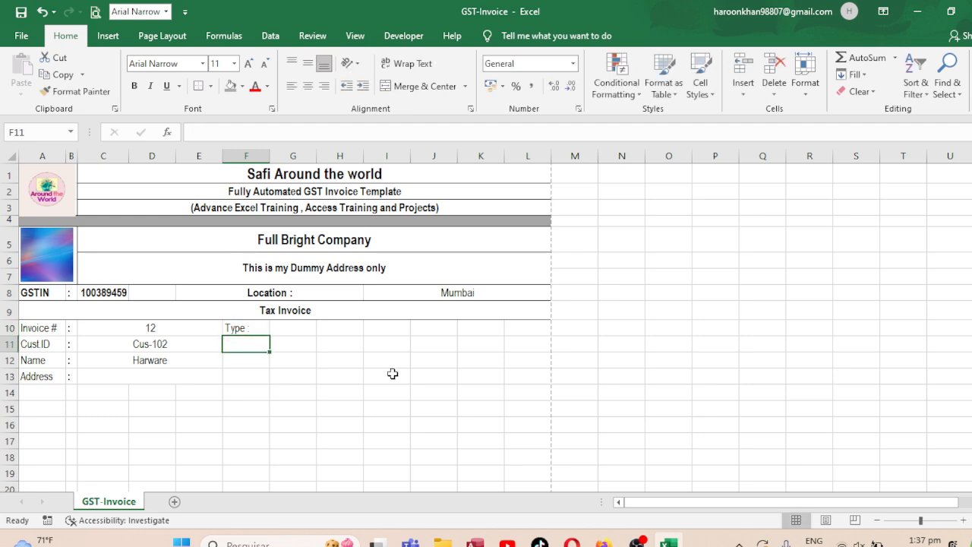
text(D)
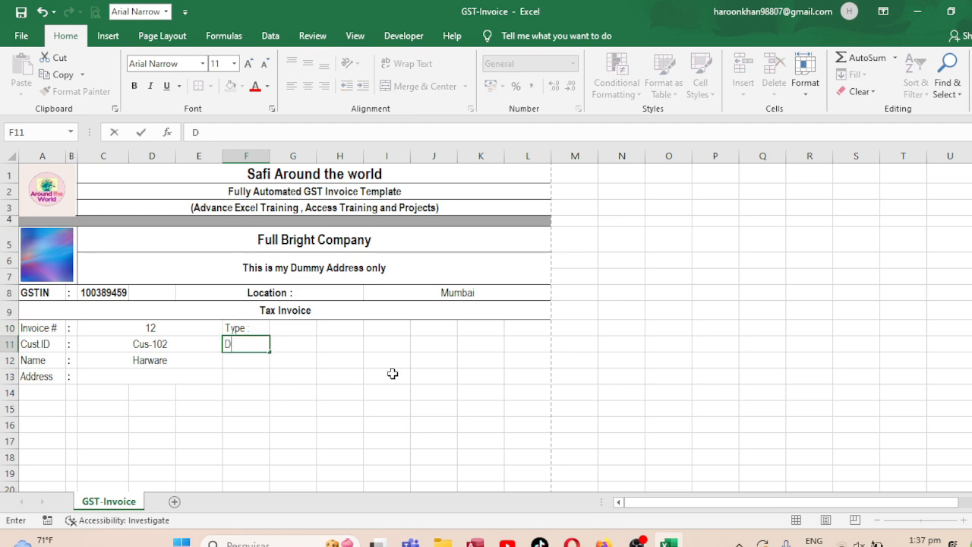
text(asys)
key(Return)
text(Due)
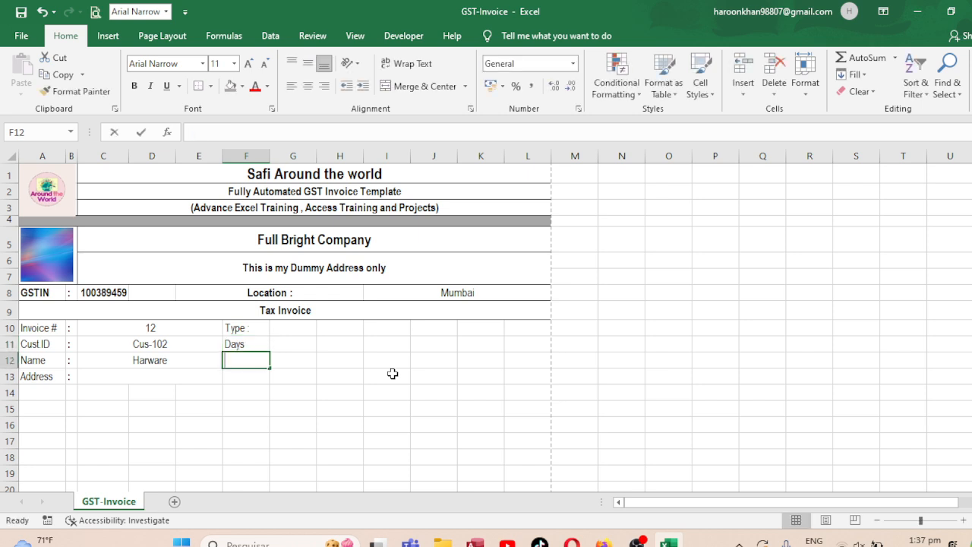
text( Date)
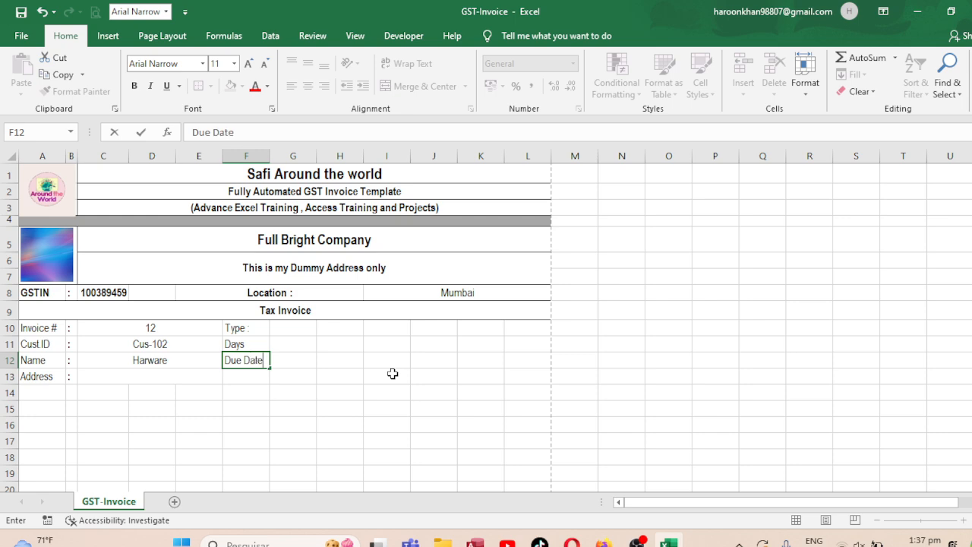
- Add a spaced colon after "Days" in F11 and widen the gap before the colon in F10 so both colons line up
click(252, 343)
key(F2)
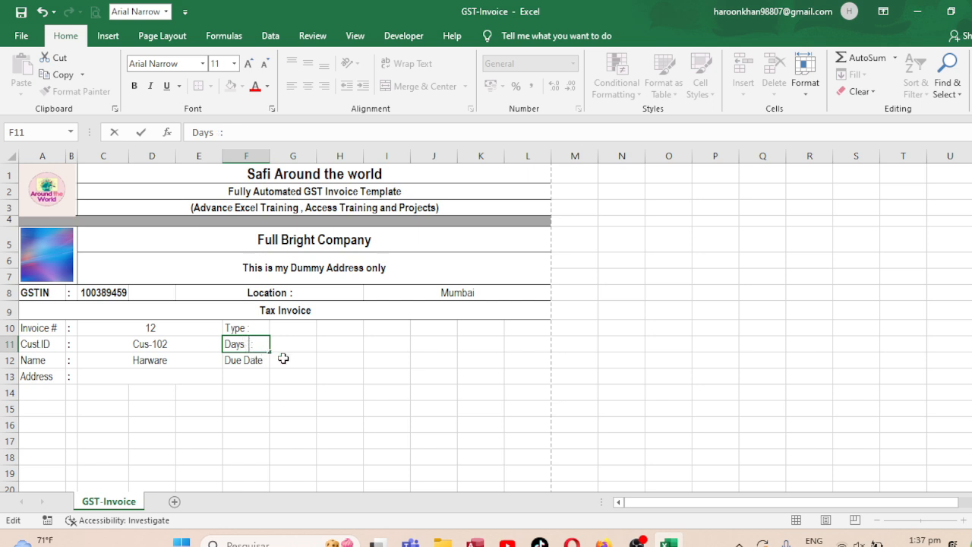
click(252, 328)
key(F2)
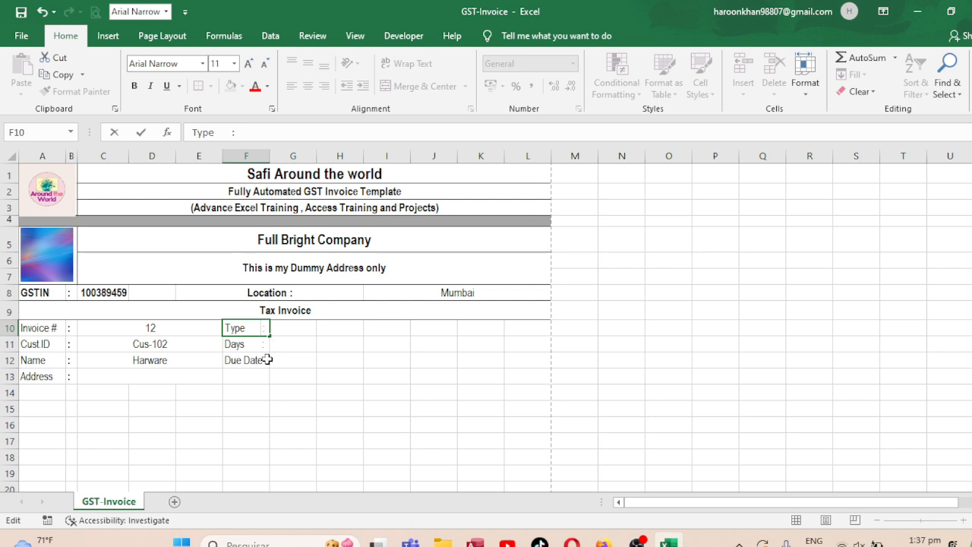
- Append a colon to the "Due Date" label in F12
click(267, 362)
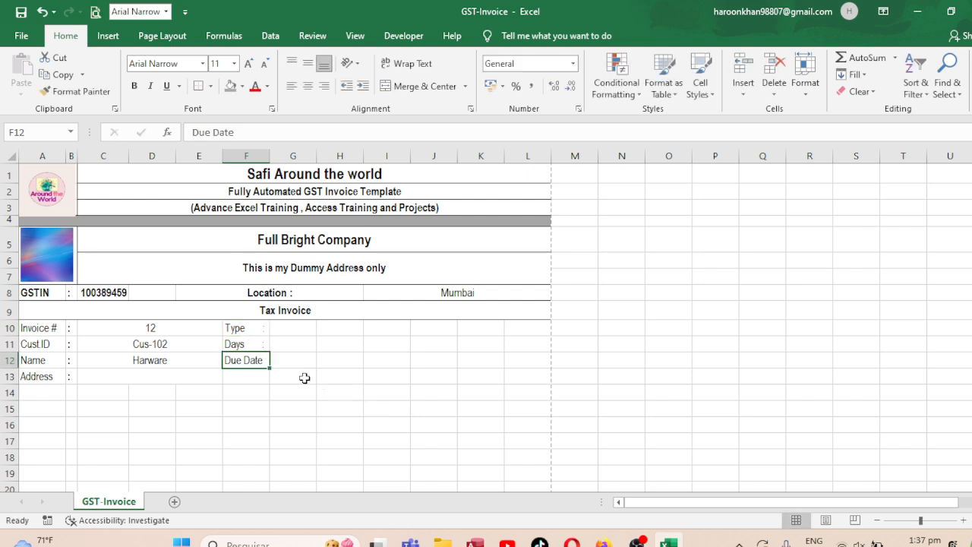
double_click(265, 360)
text(1)
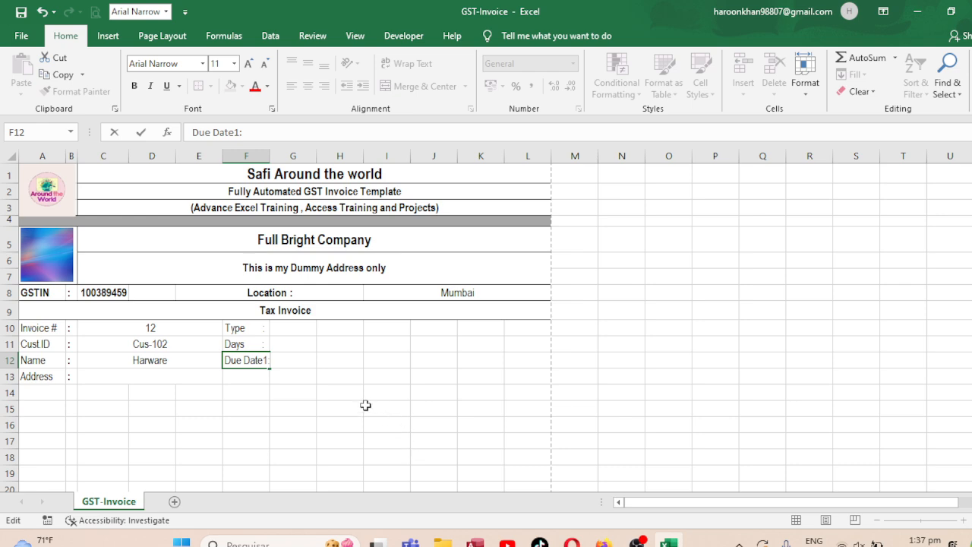
key(BackSpace)
click(325, 391)
- Select the label cells F10:F13
drag(263, 324, 262, 374)
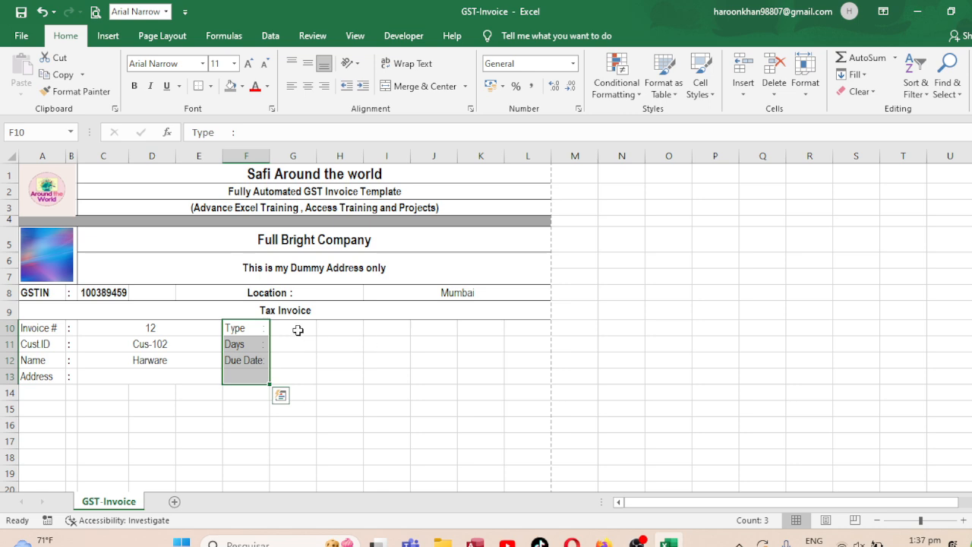
- Merge and center columns G and H into one cell in each of rows 10, 11 and 12
mouse_move(294, 328)
mouse_down()
mouse_move(337, 334)
mouse_move(325, 347)
mouse_move(337, 360)
mouse_up()
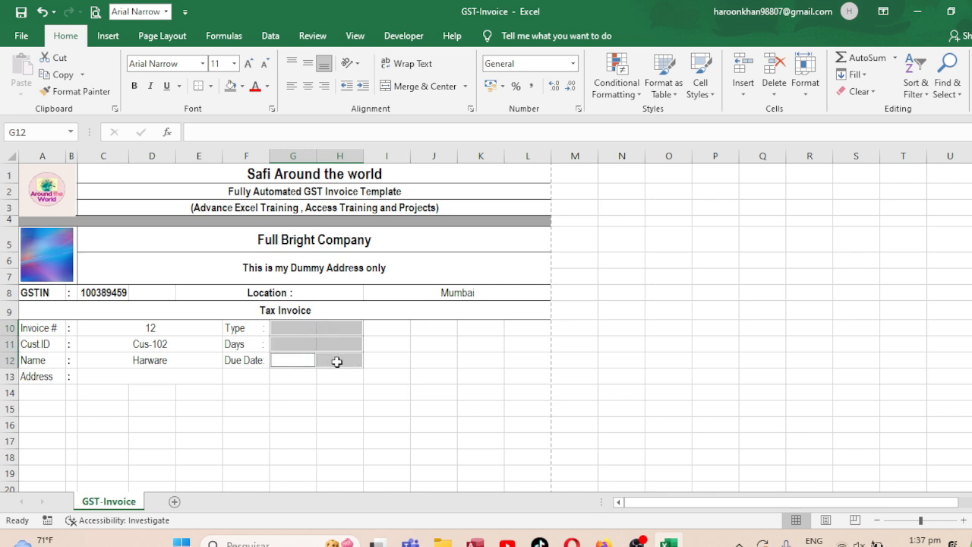
click(423, 89)
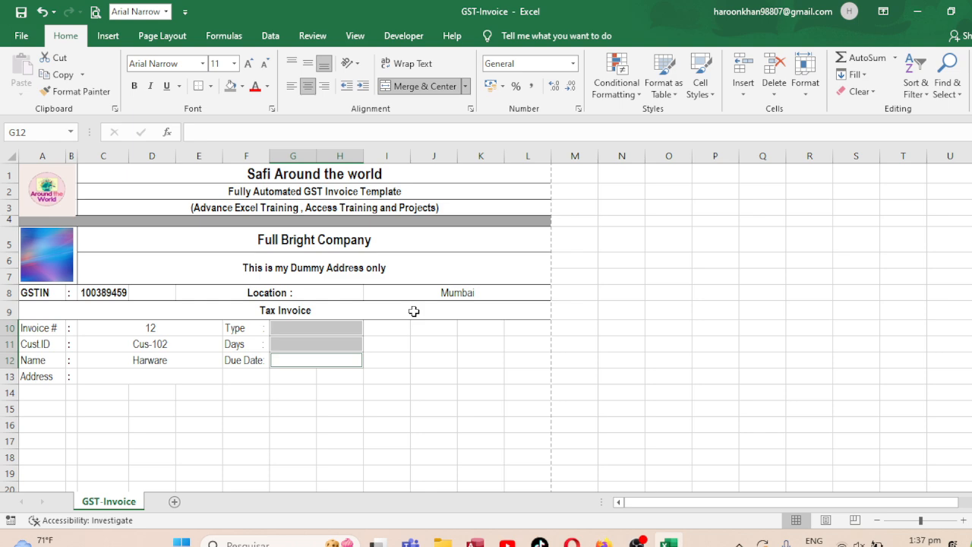
- Enter the labels Date, GSTIN and POS in cells I10, I11 and I12
click(398, 330)
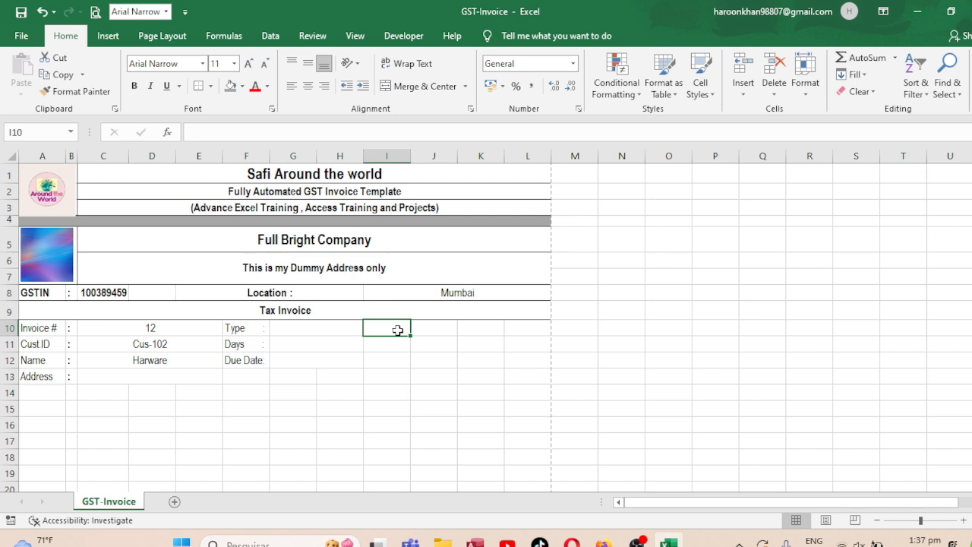
text(Date)
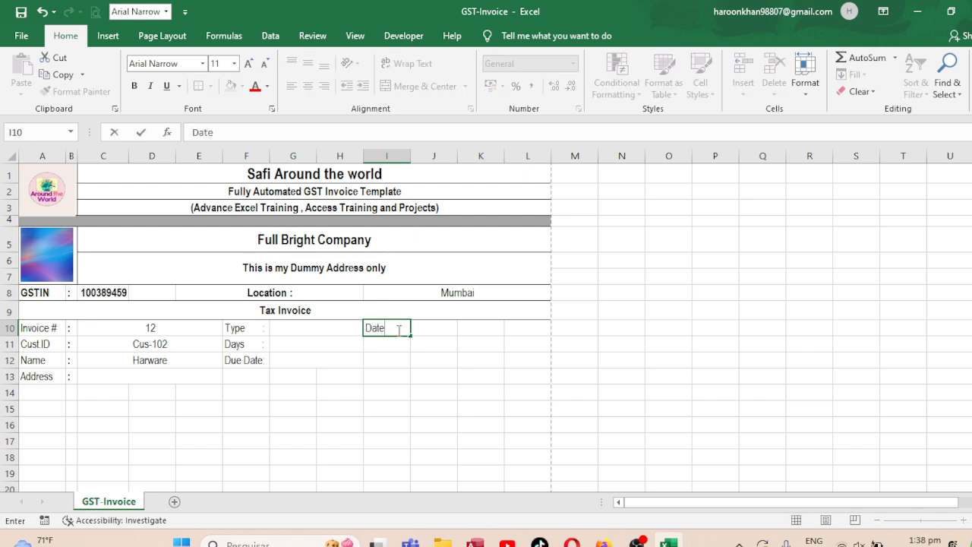
key(Return)
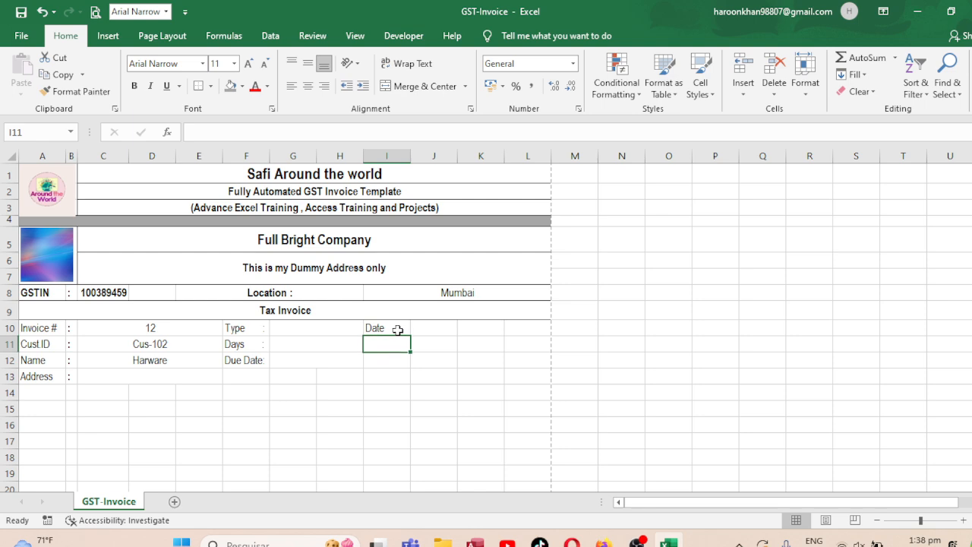
text(GSTIN)
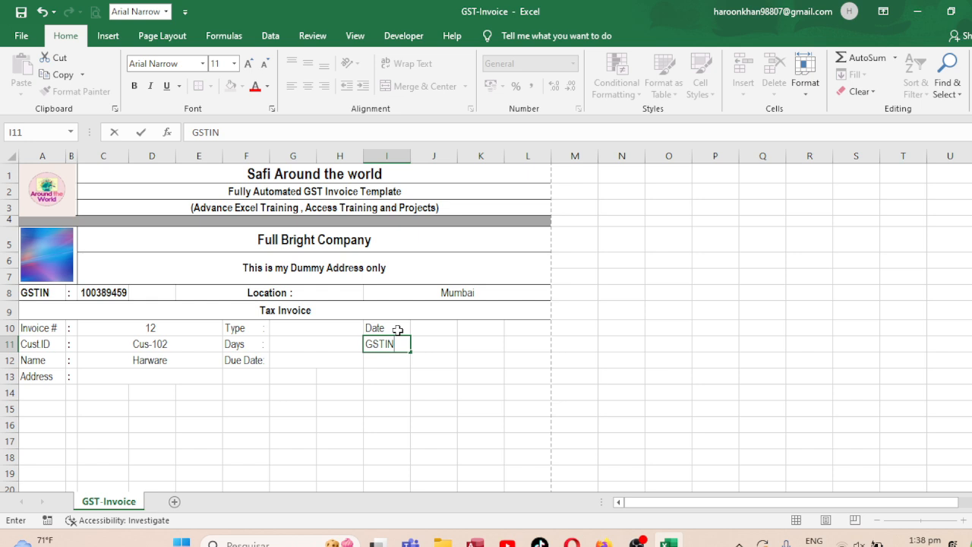
key(Return)
text(P)
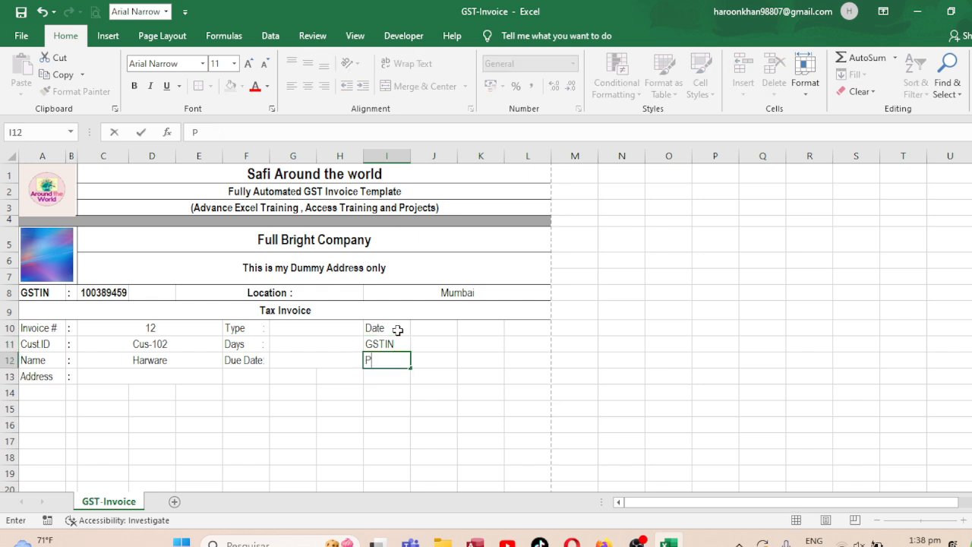
text(OS)
key(Tab)
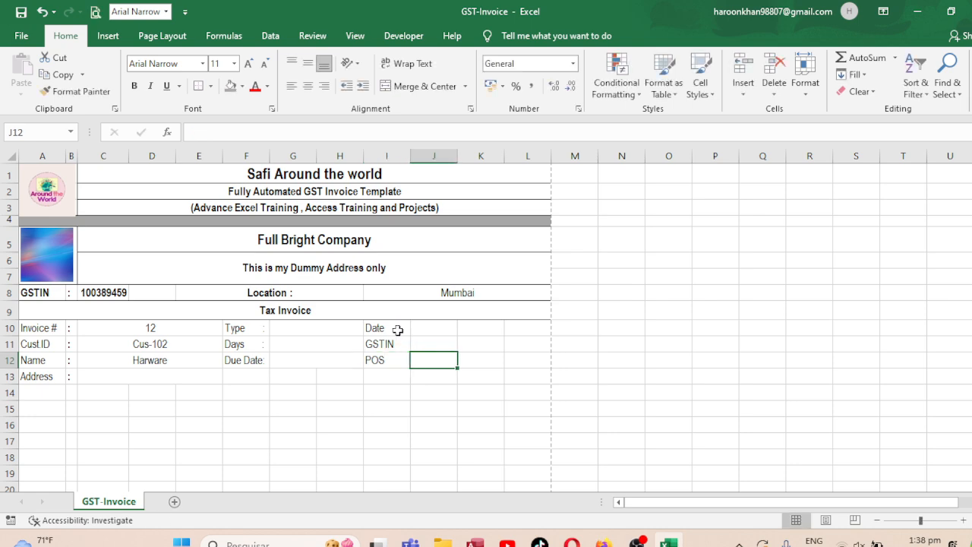
- Merge and center columns J to L separately in rows 10, 11 and 12, beside the Date, GSTIN and POS labels
key(Up)
key(Up)
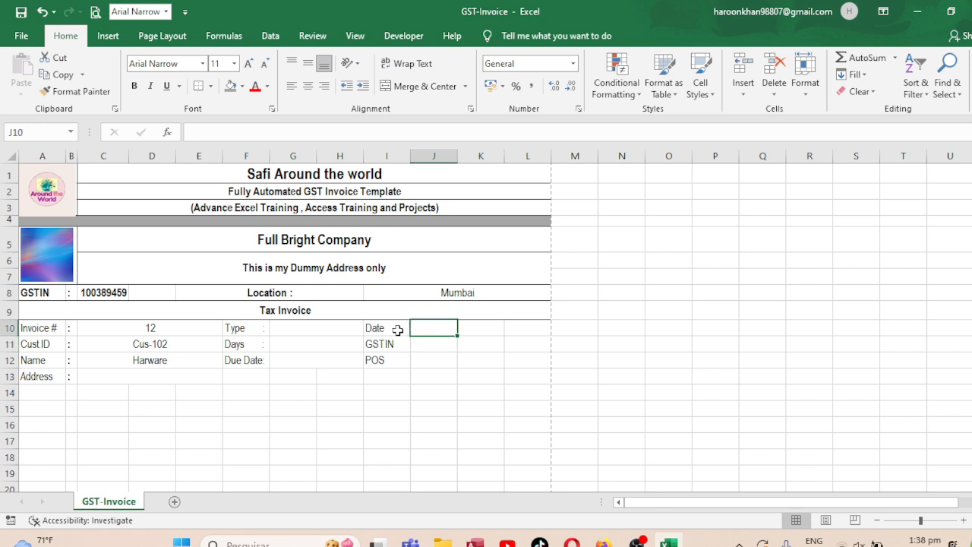
drag(432, 327, 536, 321)
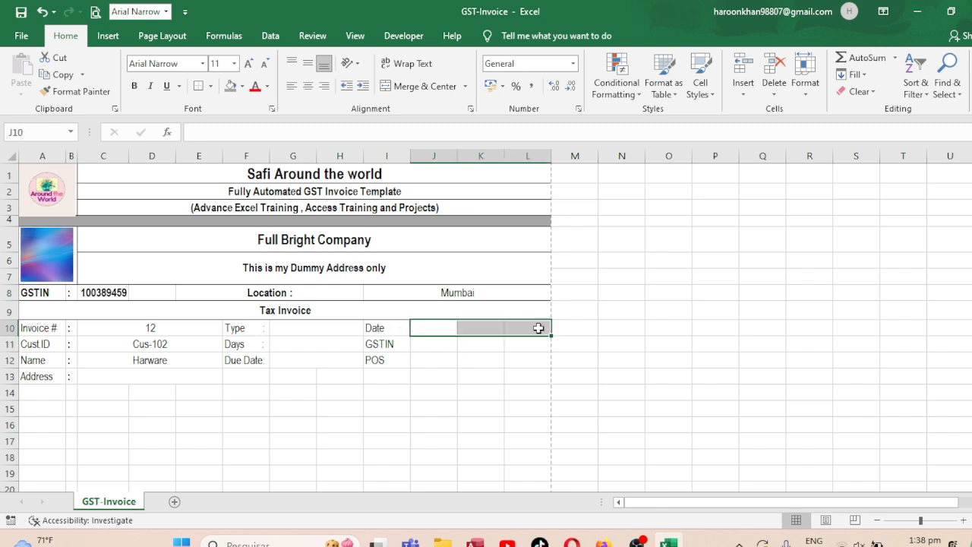
drag(441, 342, 509, 338)
drag(454, 357, 529, 358)
click(394, 88)
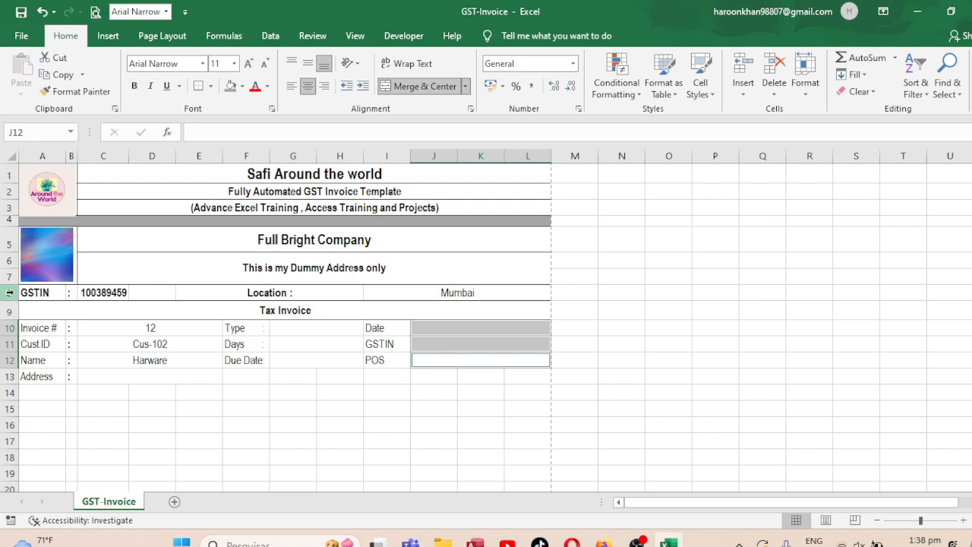
- Apply an outside border to the invoice details block A10:L13 and check the layout in the print preview
click(38, 329)
drag(38, 329, 507, 362)
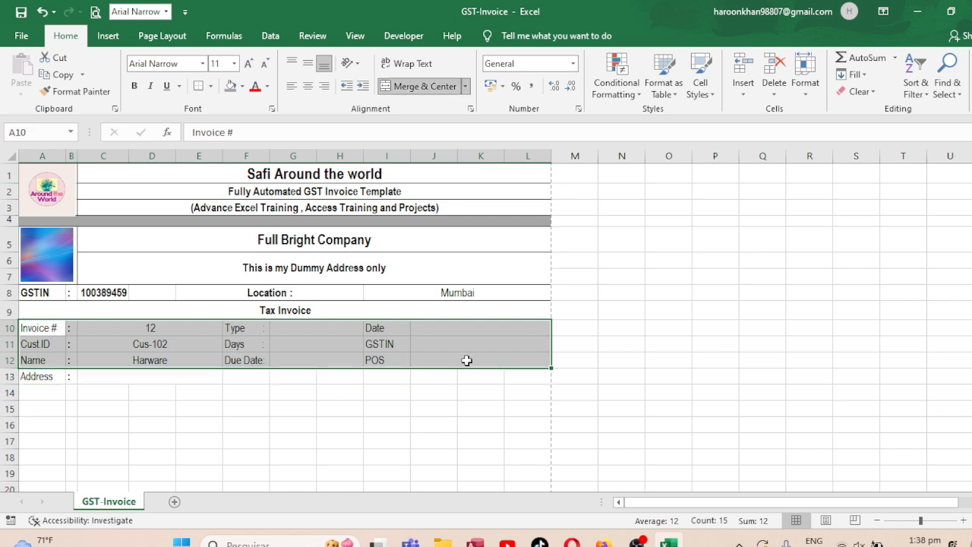
drag(417, 371, 417, 372)
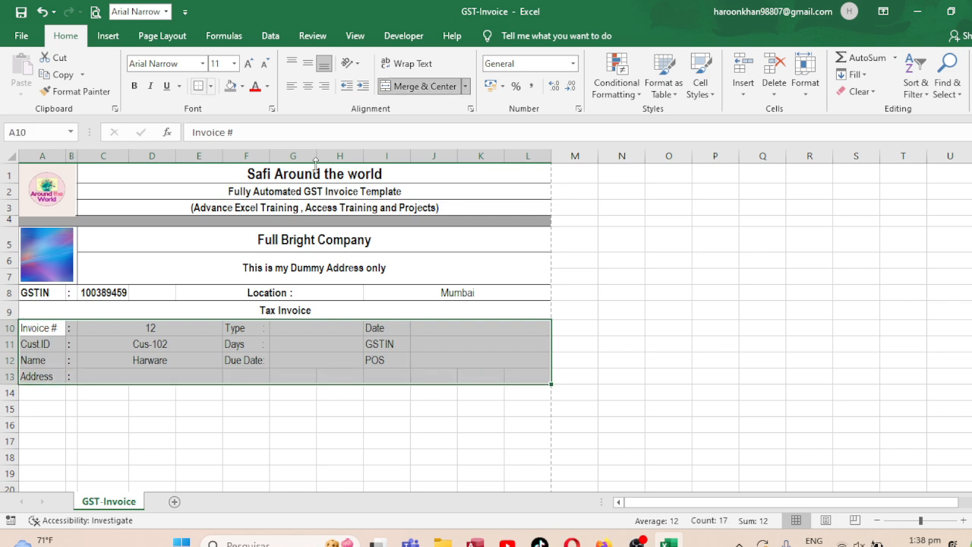
key(ctrl+p)
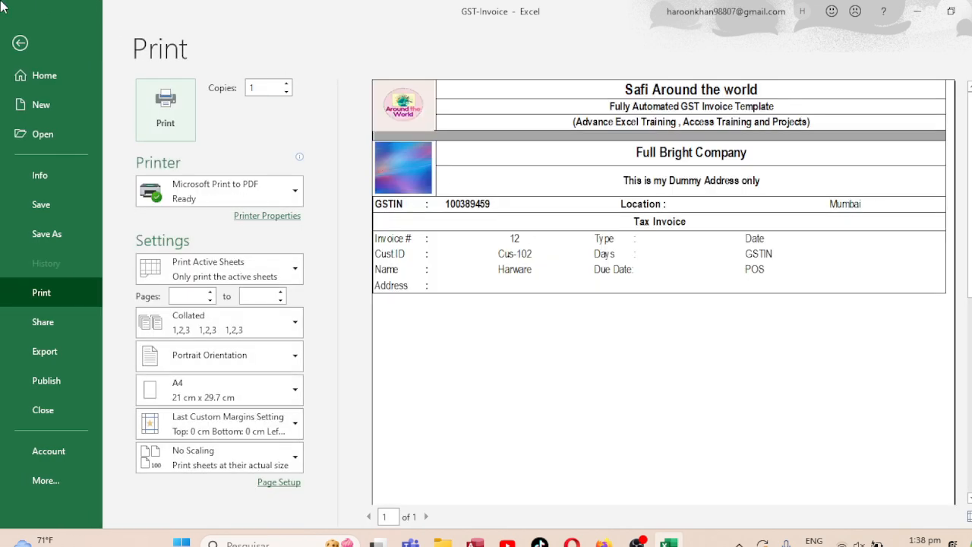
click(21, 43)
click(346, 408)
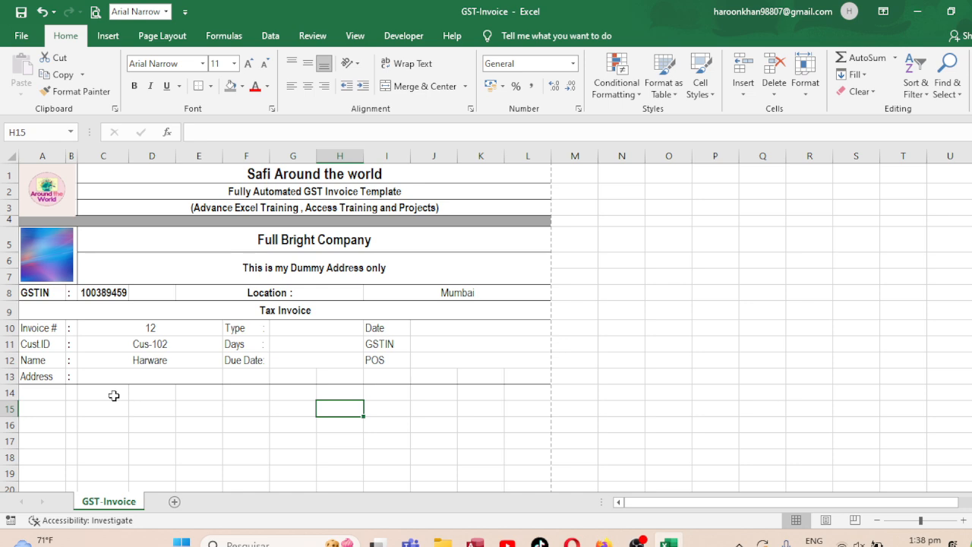
- Merge and center A14:L14 into a single blank cell and outline it with a border
drag(39, 390, 527, 393)
click(403, 85)
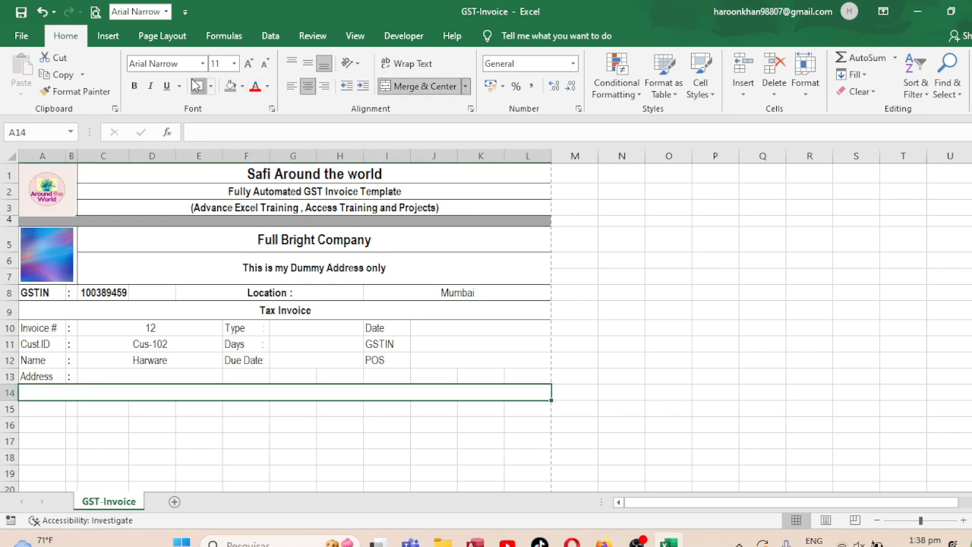
- Enter the column heading S.No in cell A15
right_click(36, 410)
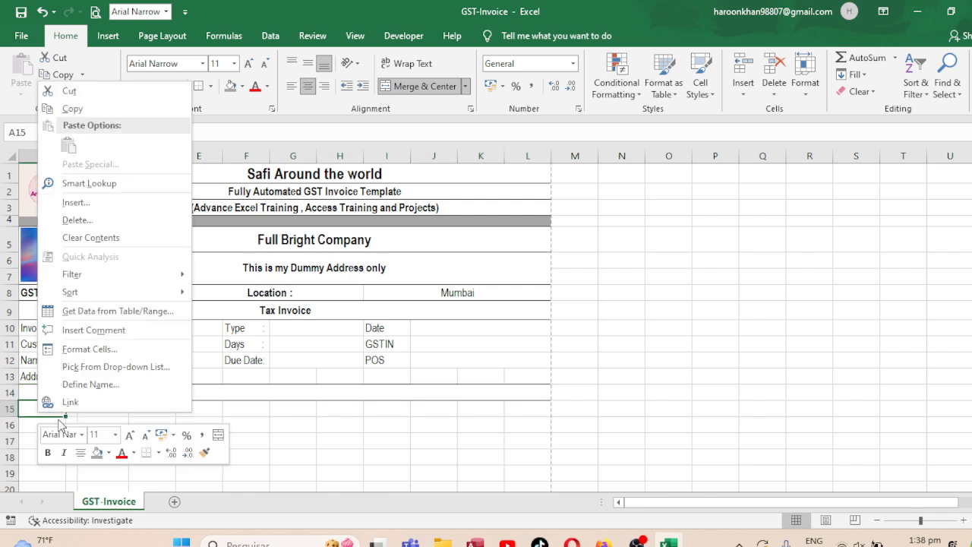
key(Escape)
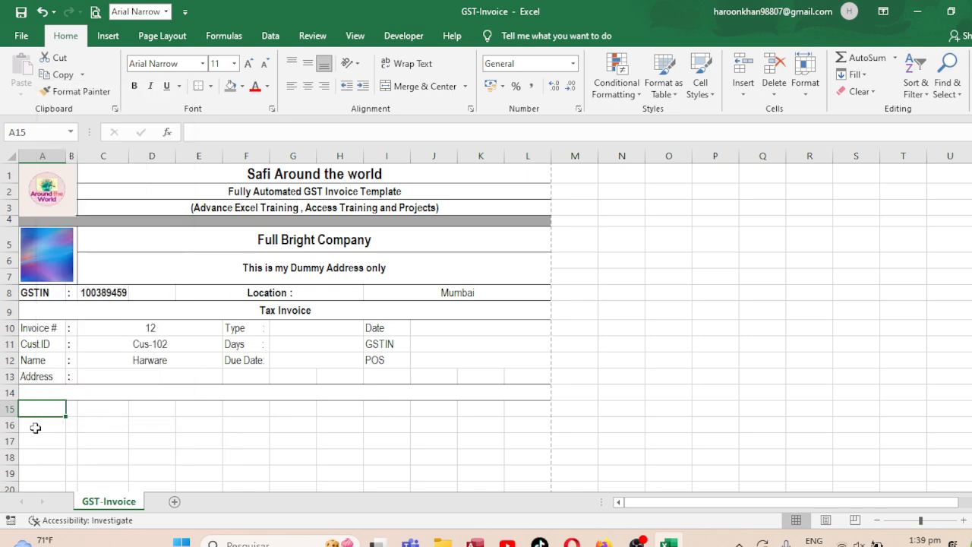
text(s.)
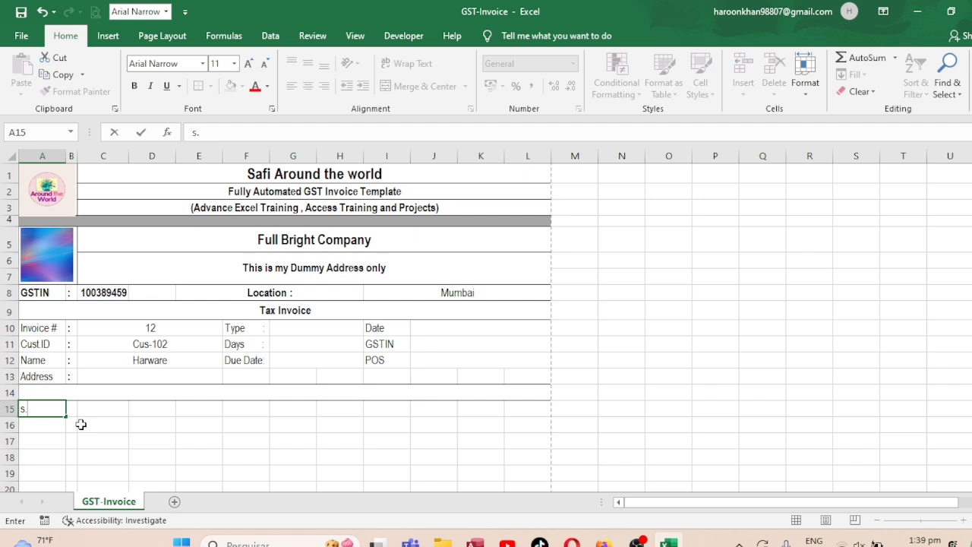
text(nO)
key(BackSpace)
key(BackSpace)
text(No)
key(BackSpace)
key(BackSpace)
key(BackSpace)
text(S.No)
key(Tab)
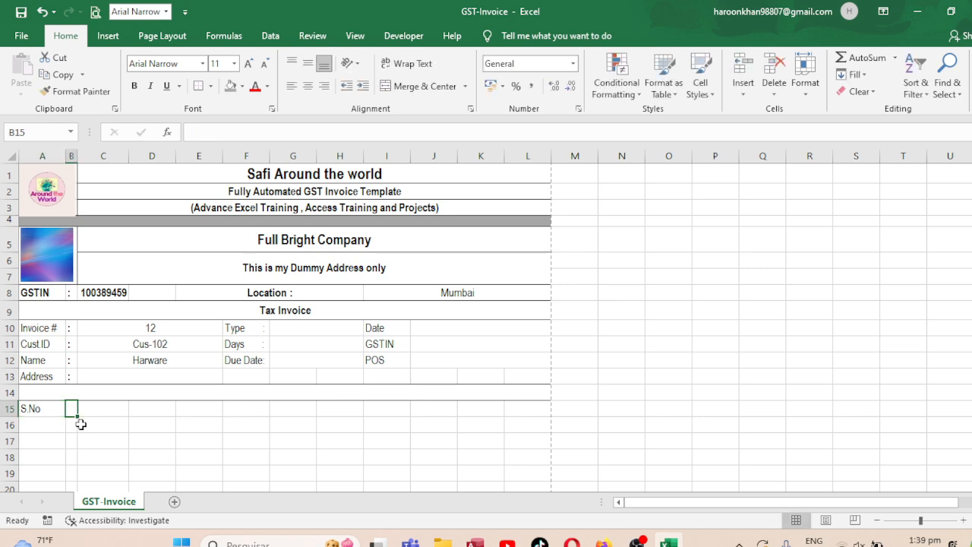
- Narrow column B slightly and merge and center cells B15 and C15
key(shift+Right)
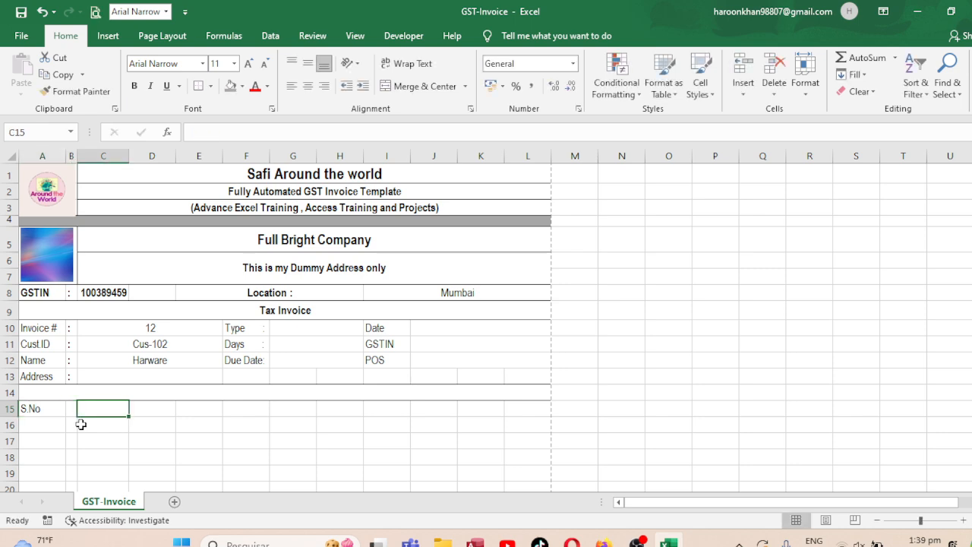
key(shift+Left)
key(shift+Right)
key(shift+Right)
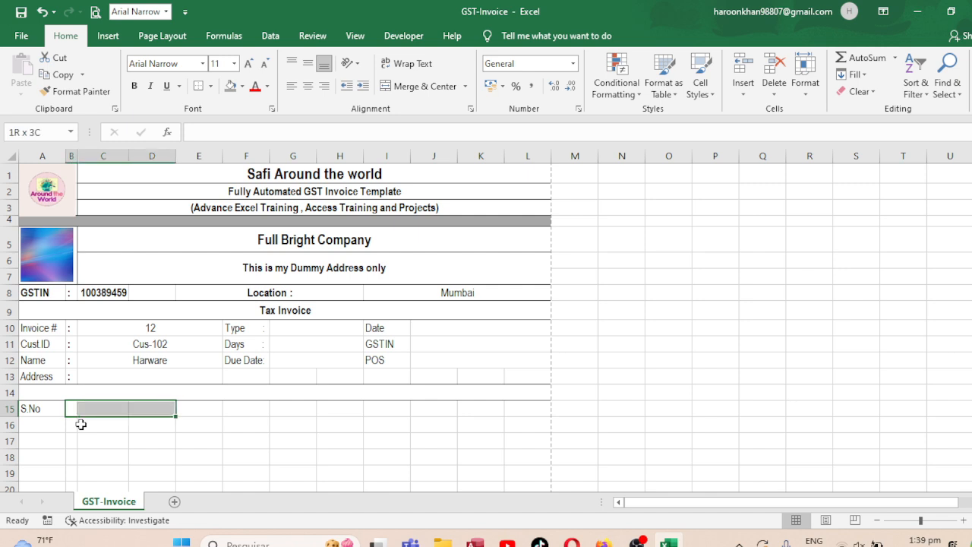
key(shift+Left)
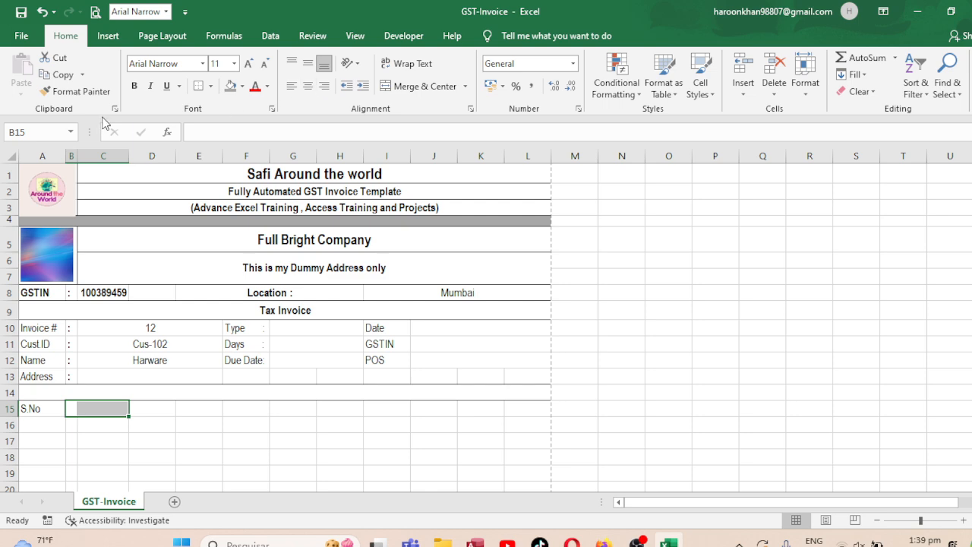
drag(70, 153, 71, 154)
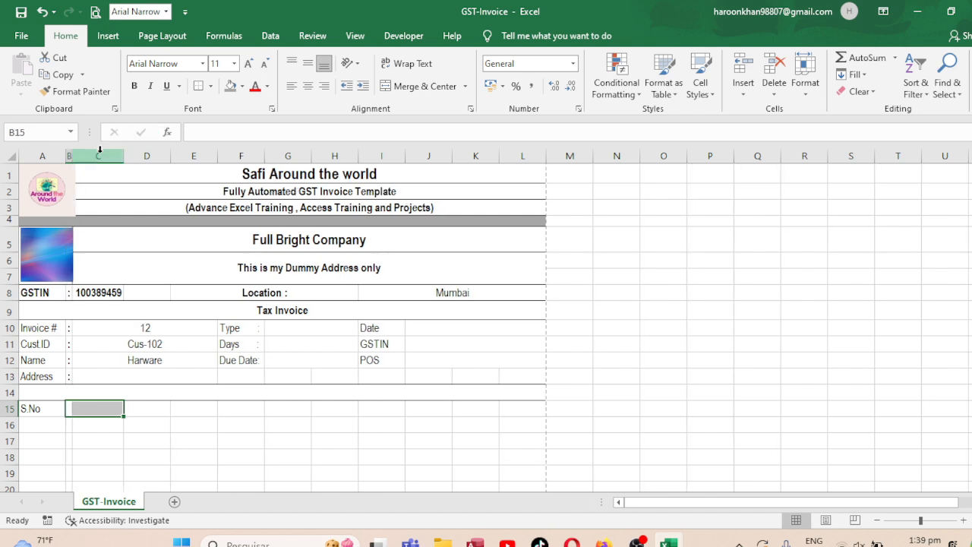
click(423, 86)
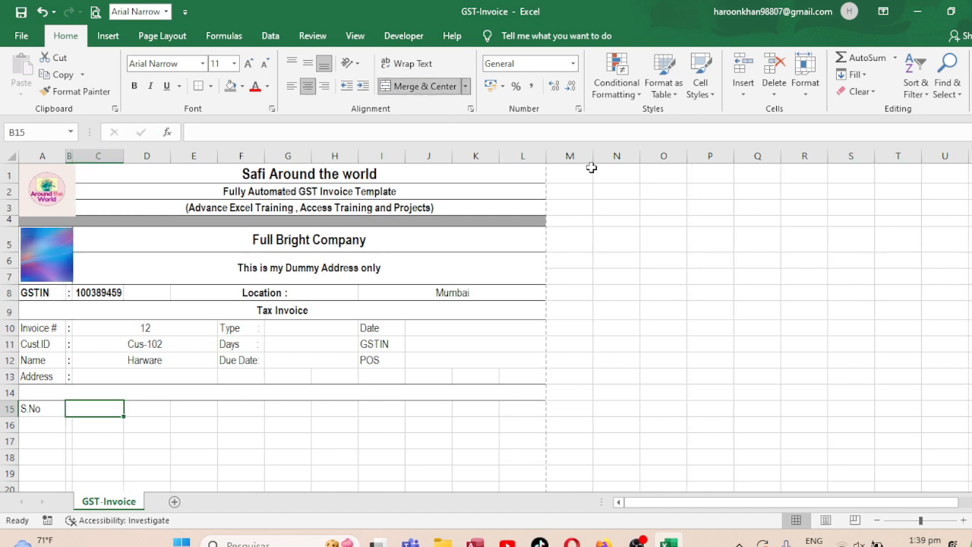
- Enter the heading Product ID in the merged cell B15:C15 and save the workbook
text(Prod)
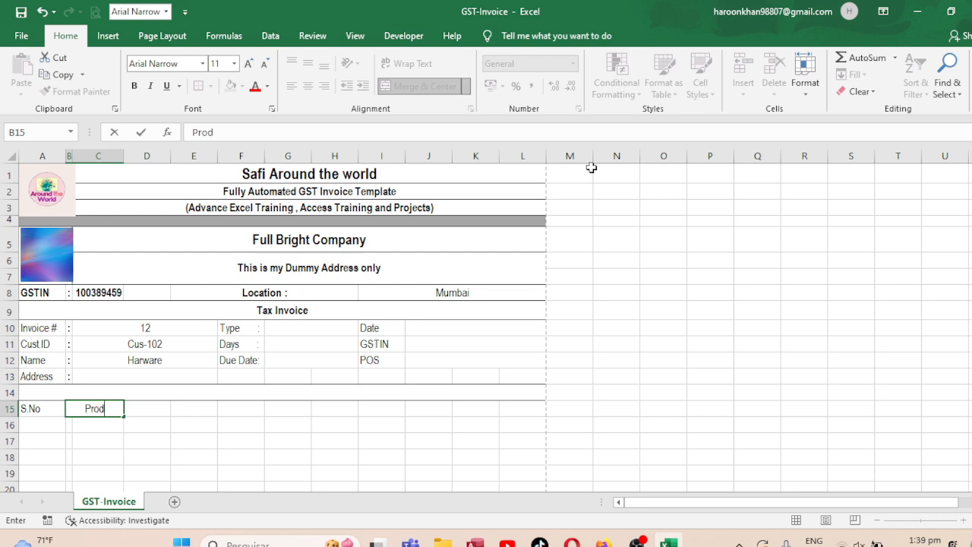
text(uct ID)
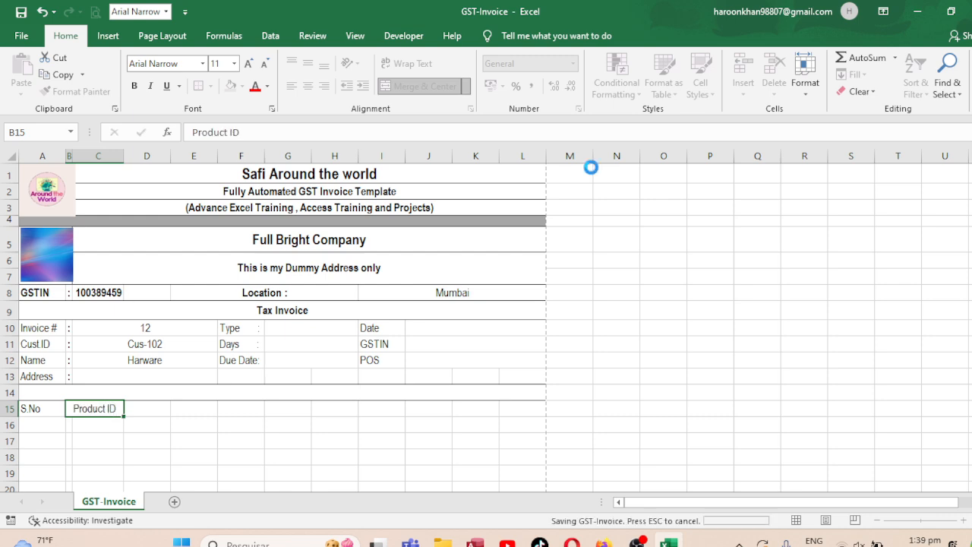
key(Tab)
- Merge and center cells D15 to F15 for the next column heading
key(shift+Right)
key(shift+Right)
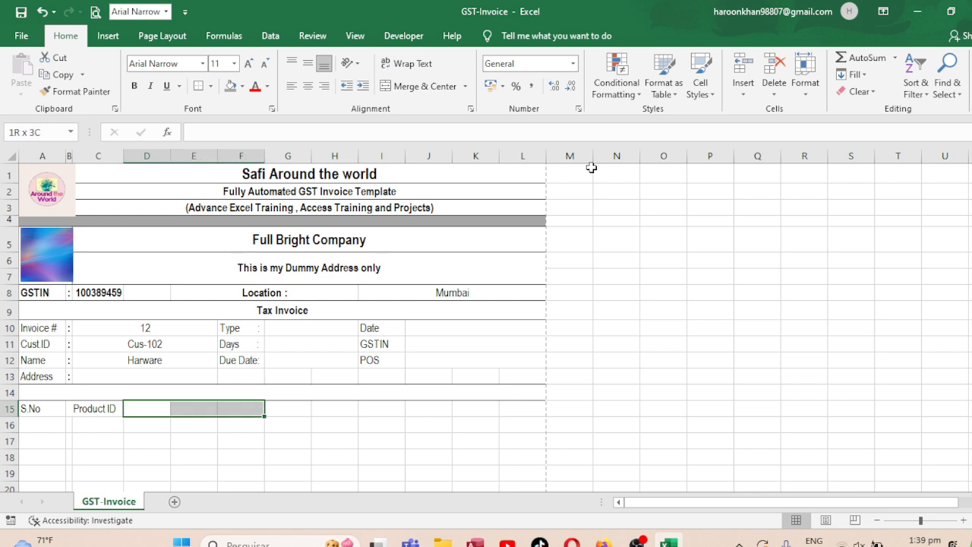
key(shift+Left)
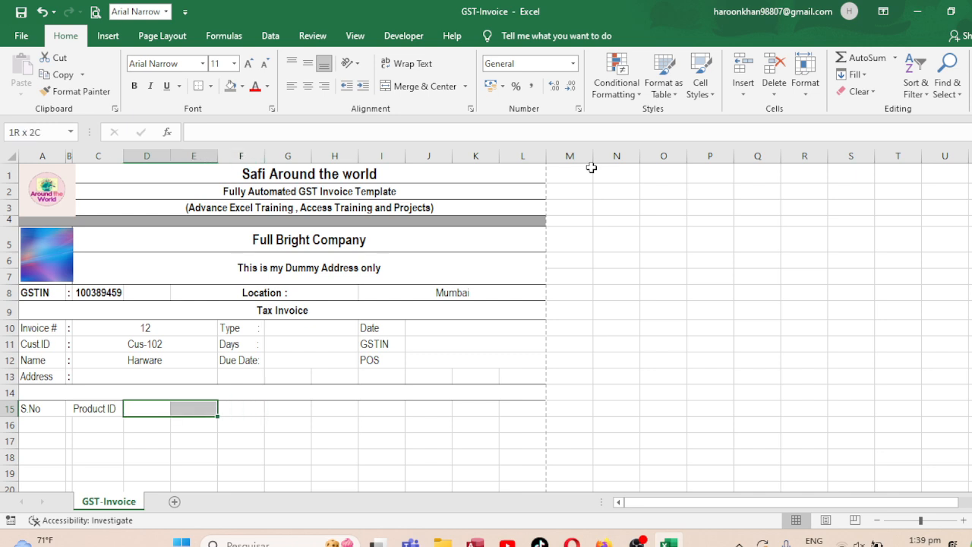
key(shift+Right)
key(alt+h)
text(mc)
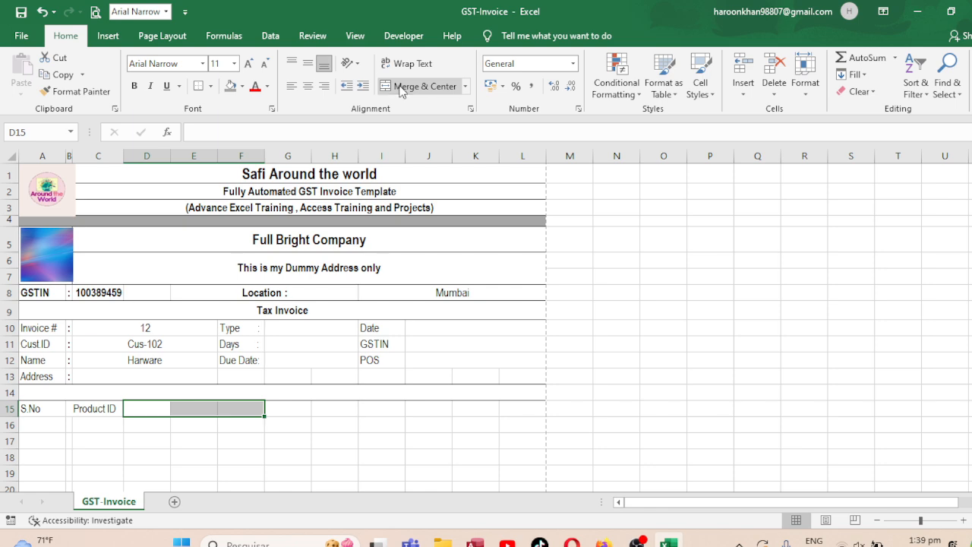
- Enter the heading Product Description in the merged cell D15:F15
text(pROD)
key(BackSpace)
key(BackSpace)
key(BackSpace)
key(BackSpace)
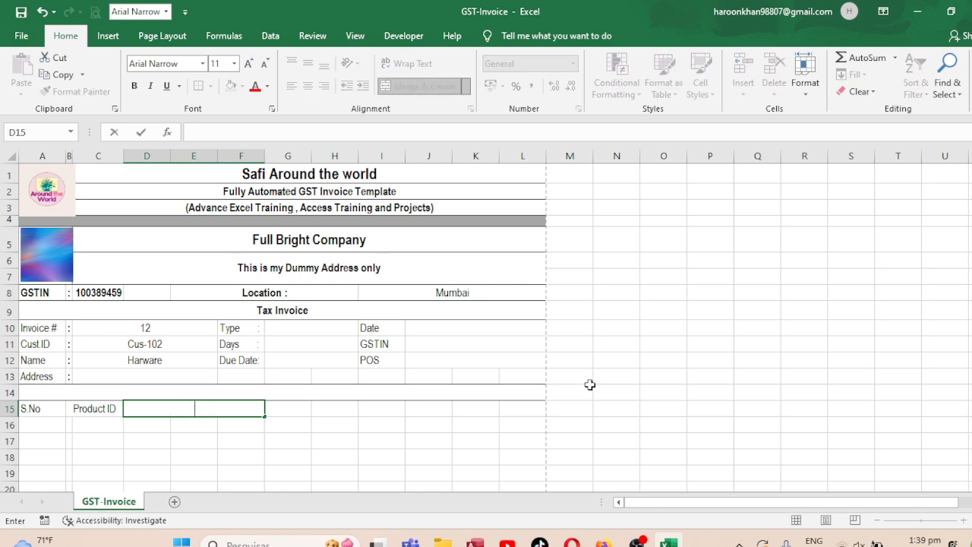
text(Product)
text(D)
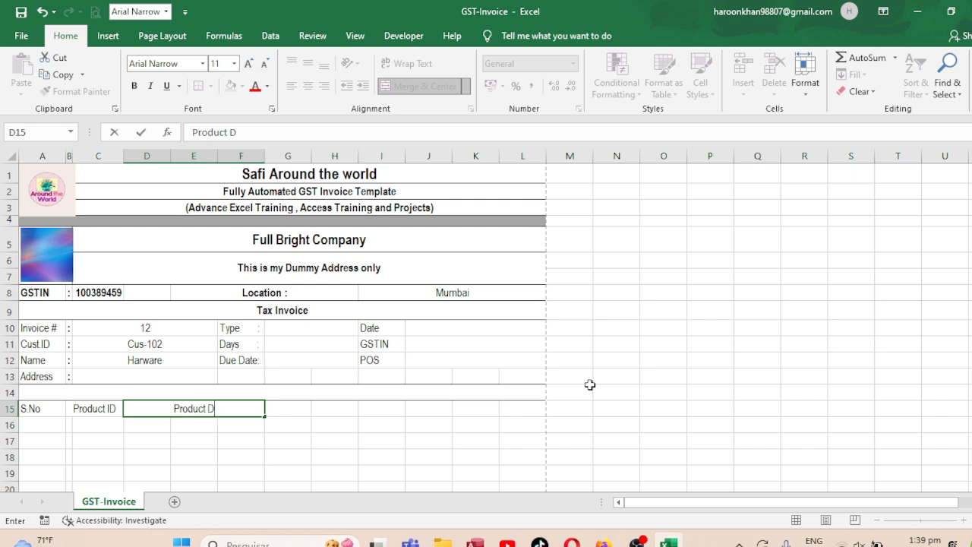
text(escription)
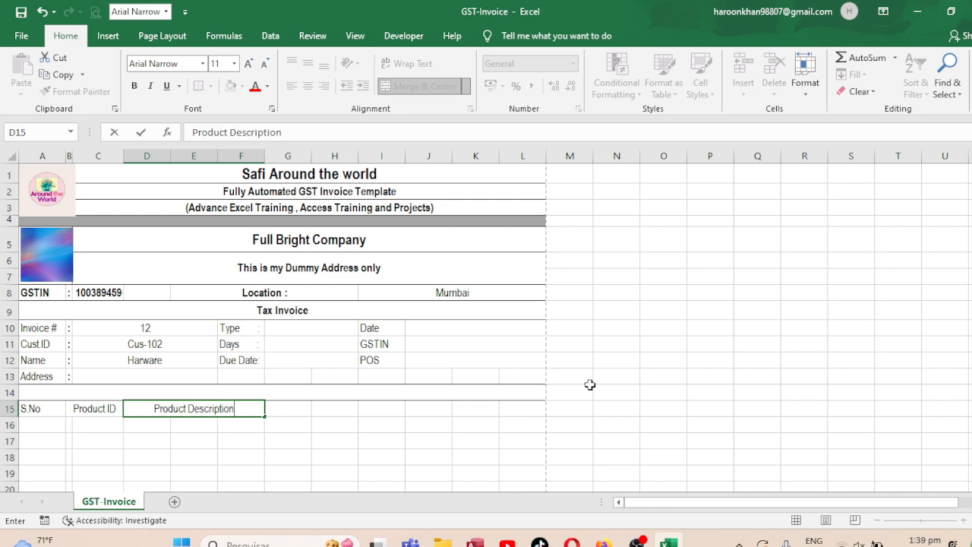
key(Tab)
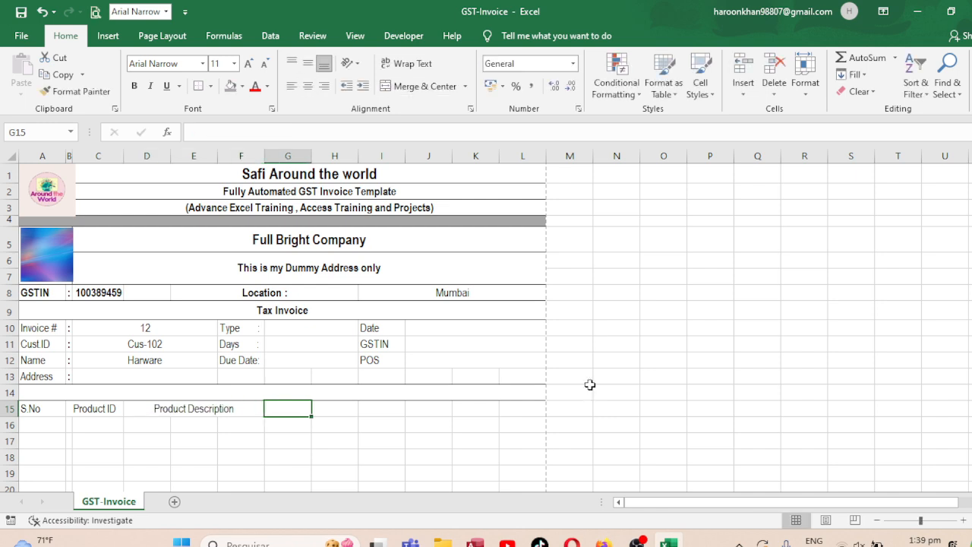
- Enter the column headings HSN, Rate and Qty in cells G15, H15 and I15
text(HS)
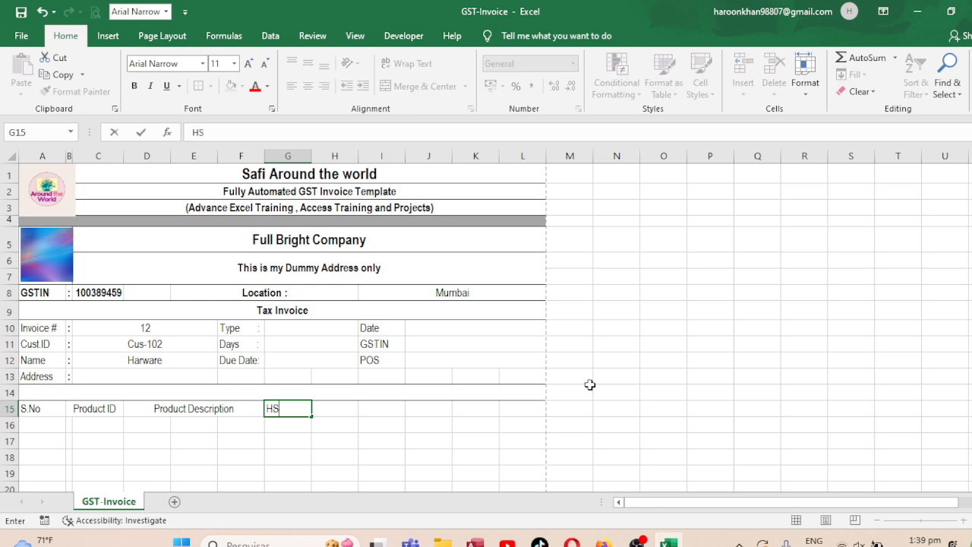
text(N)
key(Tab)
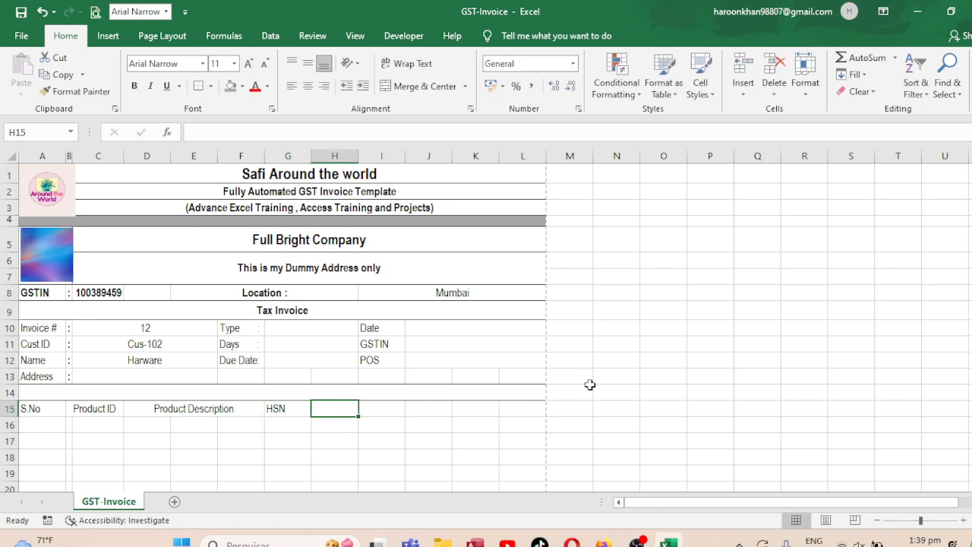
text(RA)
text(Rate)
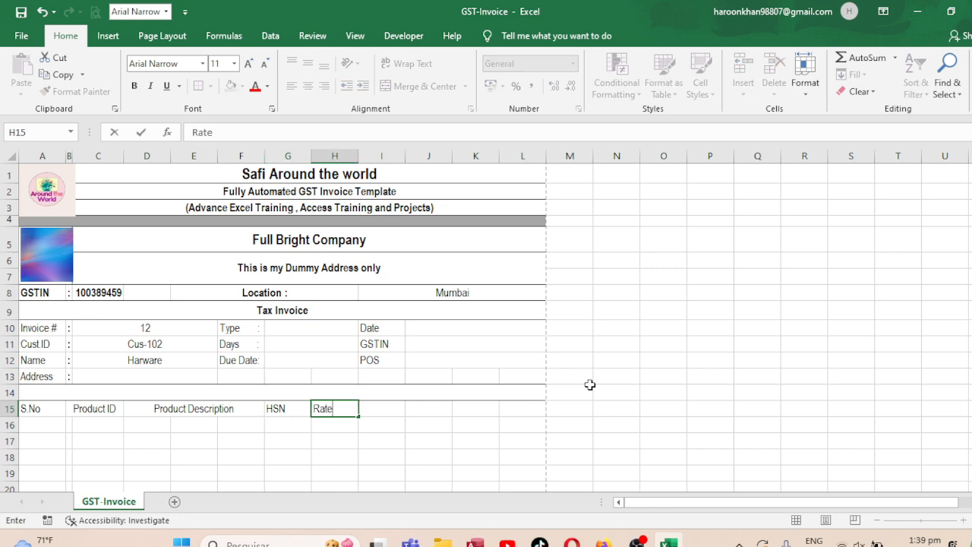
key(Tab)
text(Q)
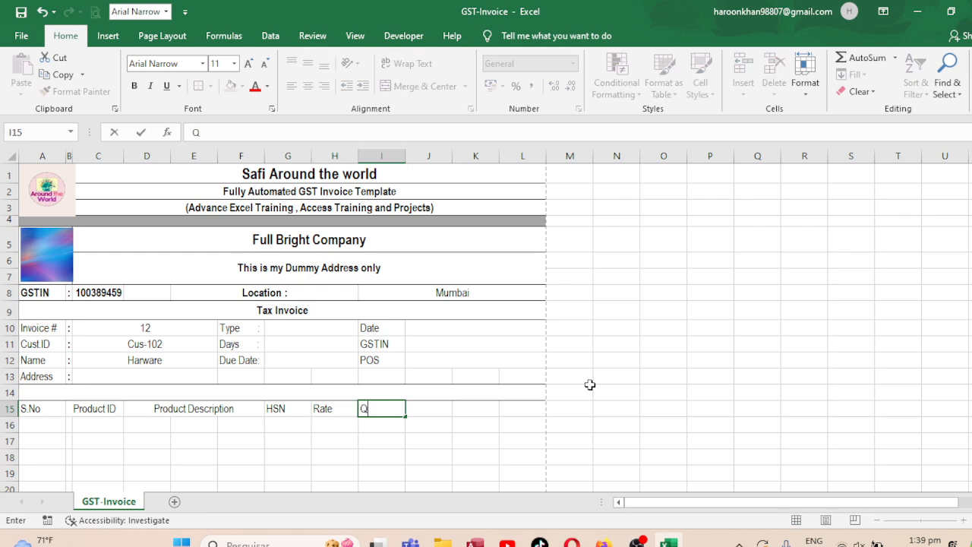
text(ty)
key(Tab)
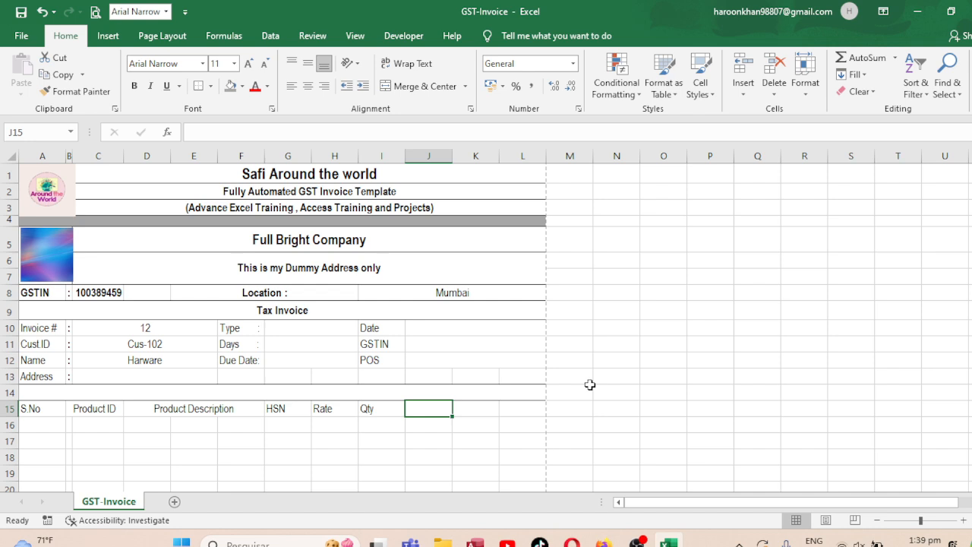
- Enter the column headings Value, GST % and Amount in cells J15, K15 and L15
text(Value)
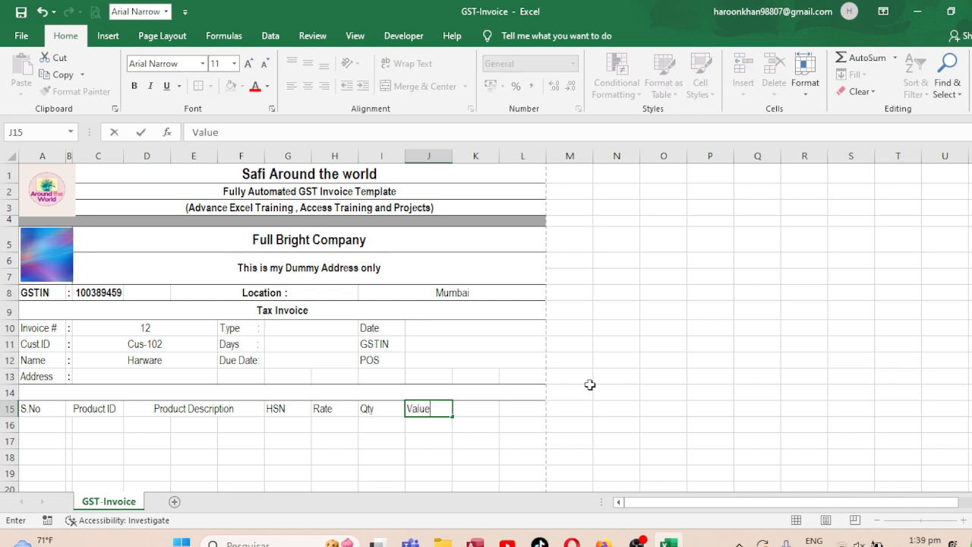
key(Tab)
text(G)
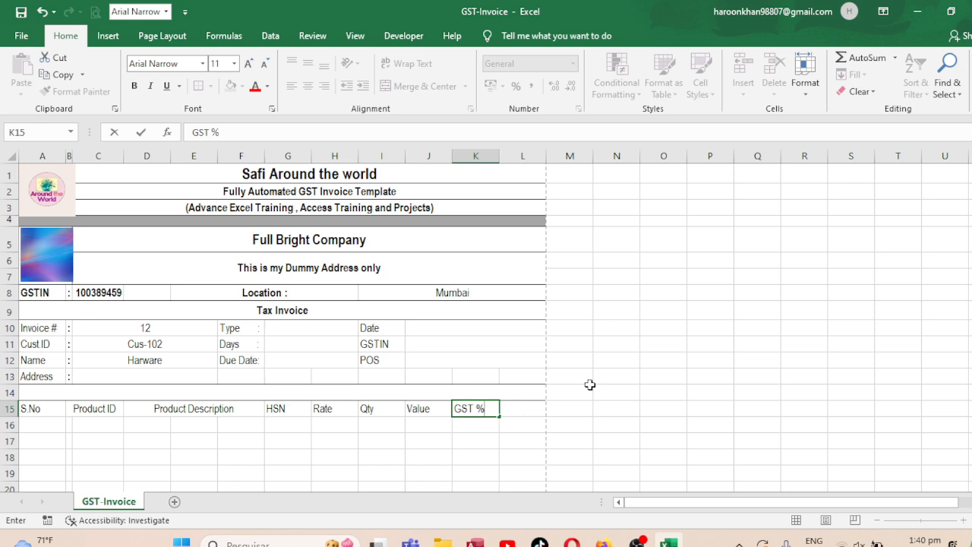
key(Tab)
text(a)
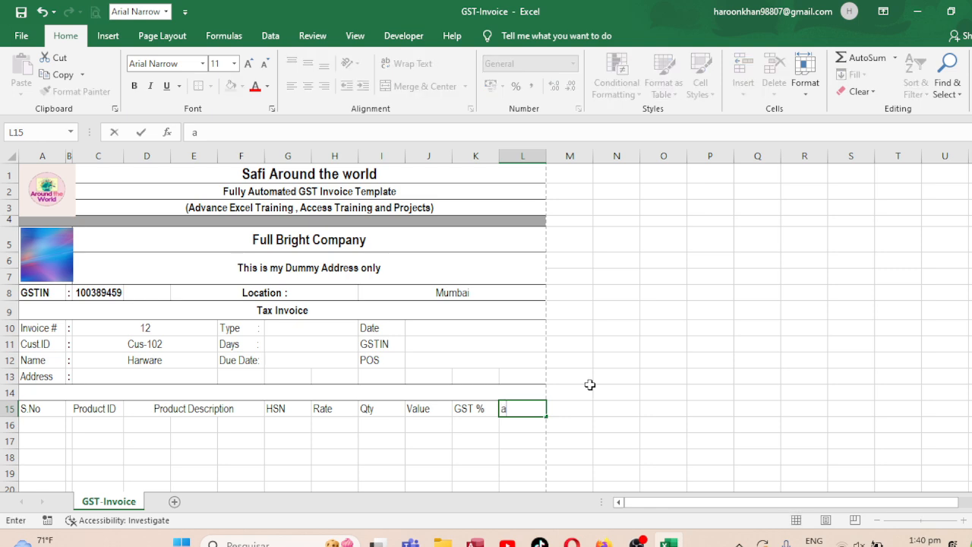
text(mount)
key(ctrl+Return)
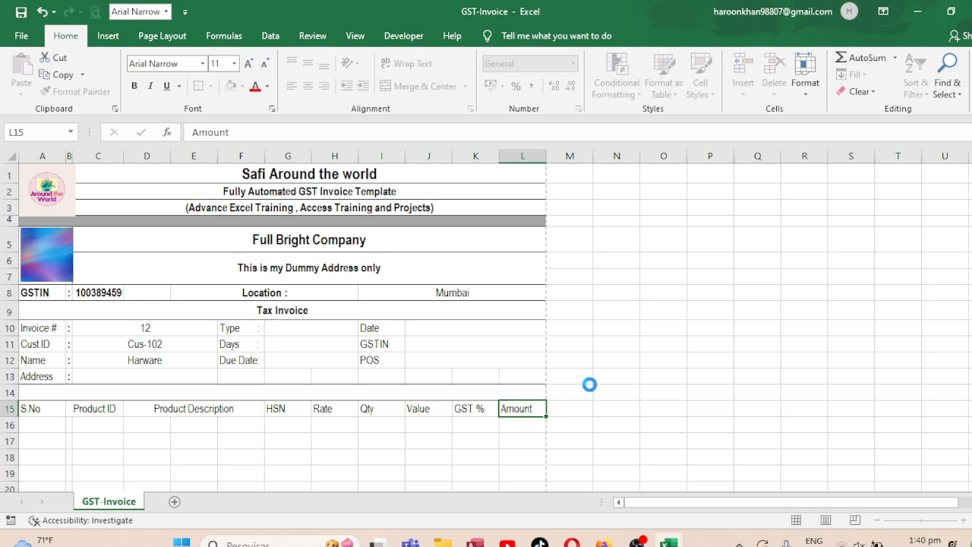
click(448, 409)
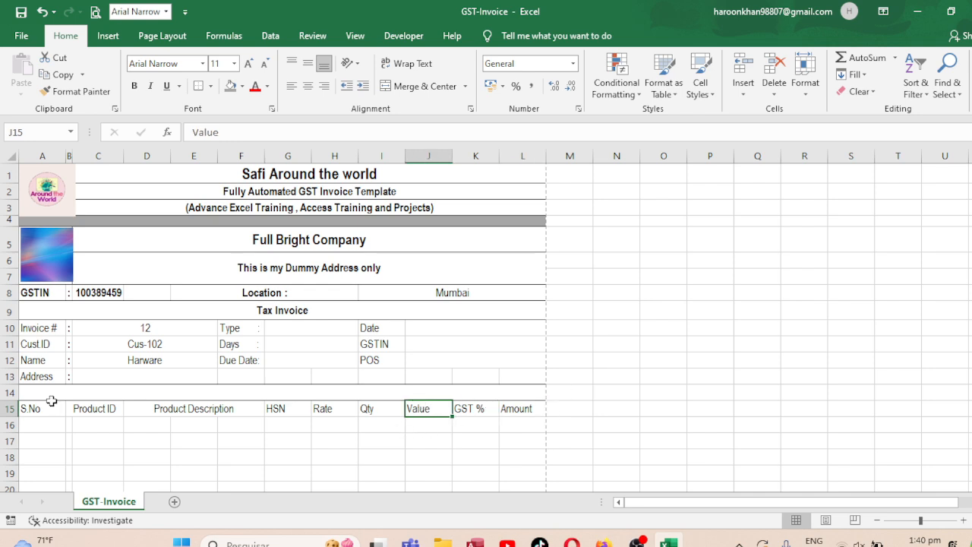
- Format row 15 as bold, font size 12, with middle and center alignment
click(9, 408)
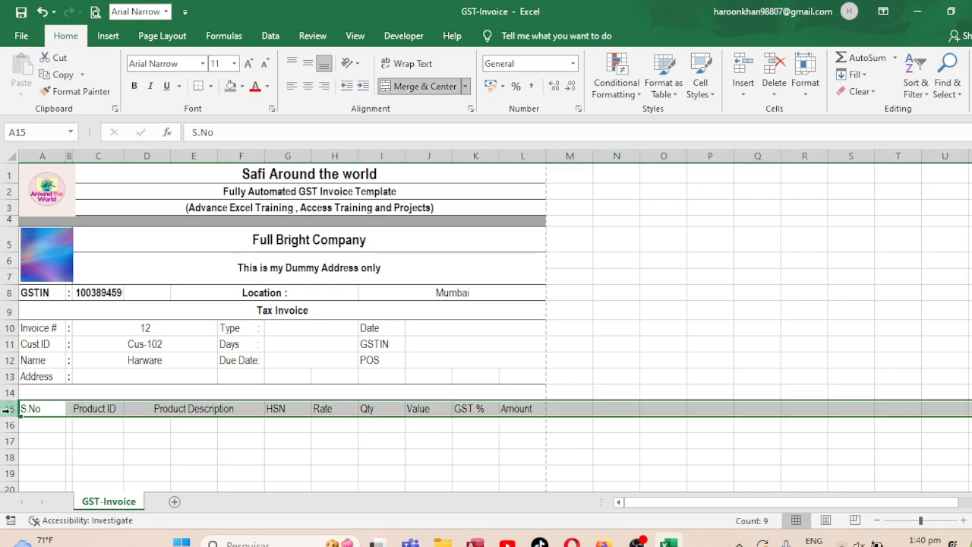
click(307, 64)
click(248, 63)
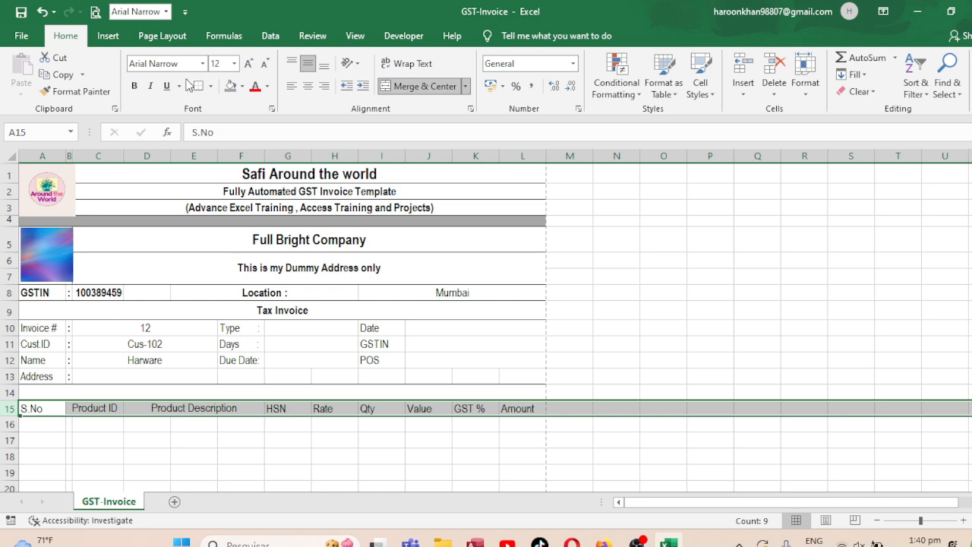
click(134, 86)
click(308, 86)
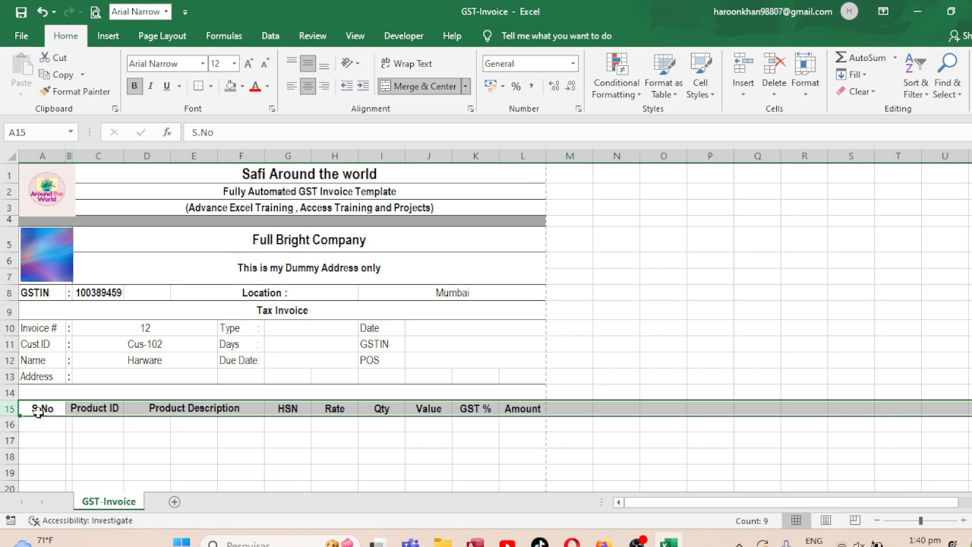
- Apply all borders to the heading cells A15 to L15
drag(44, 408, 533, 408)
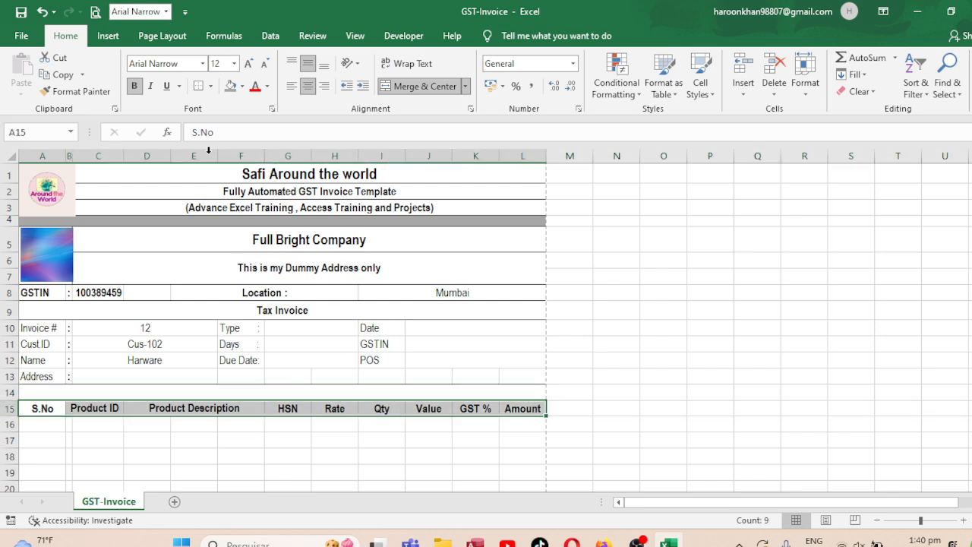
click(212, 86)
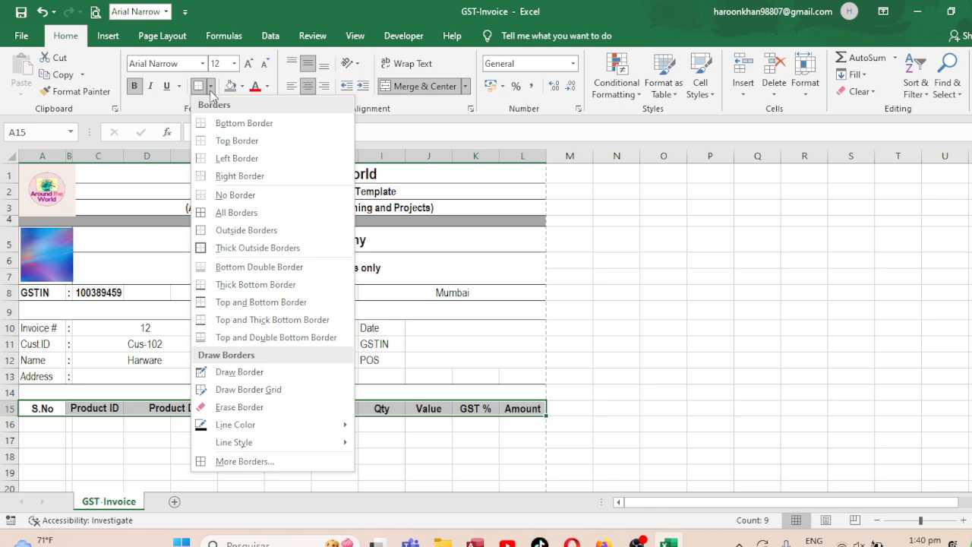
click(227, 211)
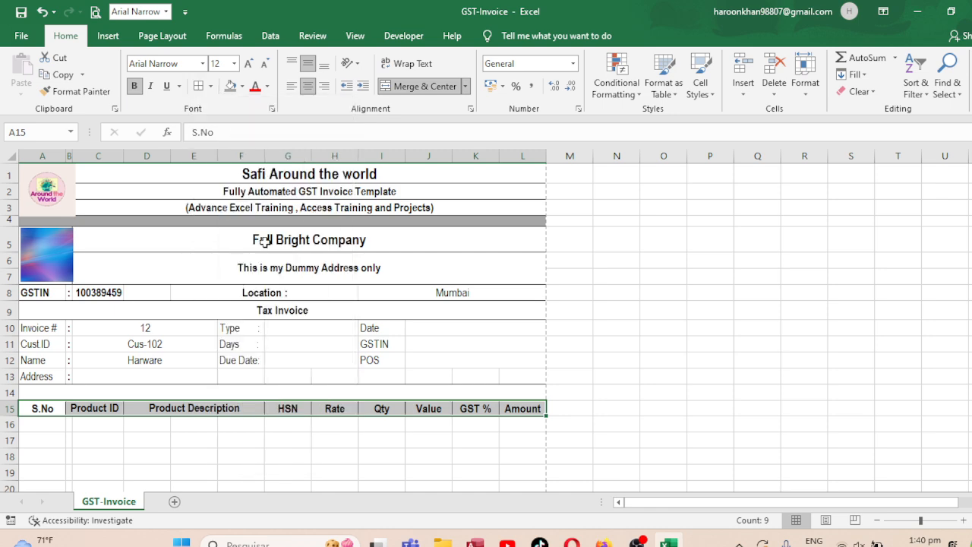
click(618, 420)
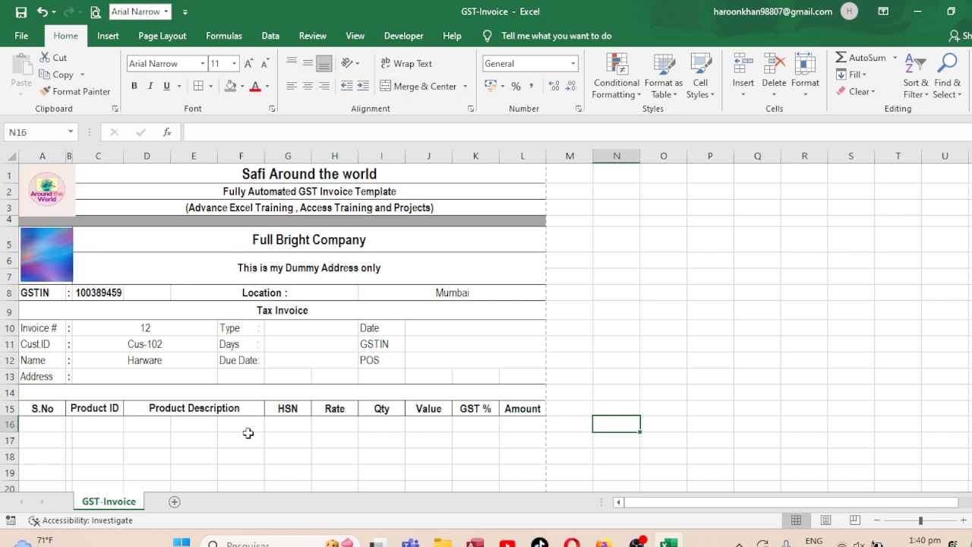
- Merge and center B16:C16 and fill the merged format down to row 28
click(47, 422)
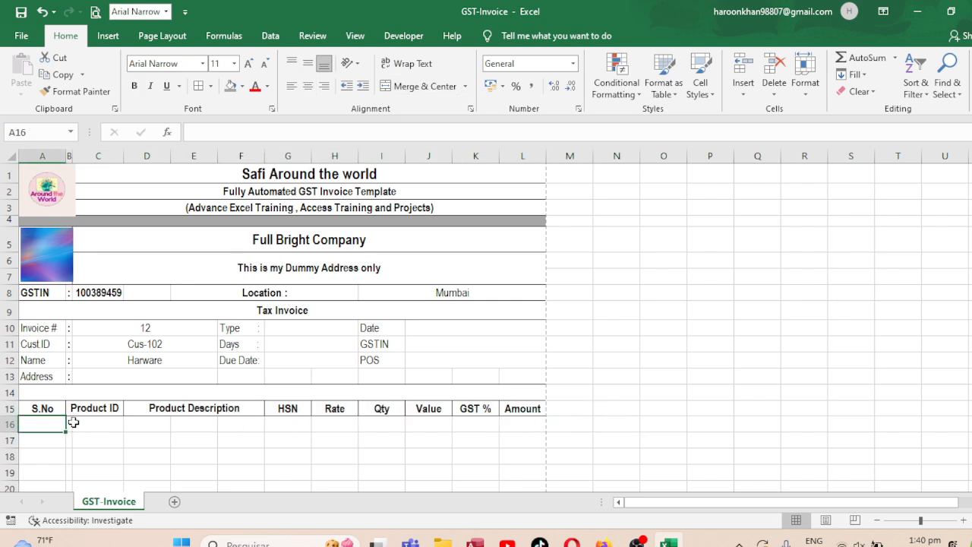
mouse_move(73, 423)
mouse_down()
mouse_move(93, 423)
mouse_move(69, 425)
mouse_up()
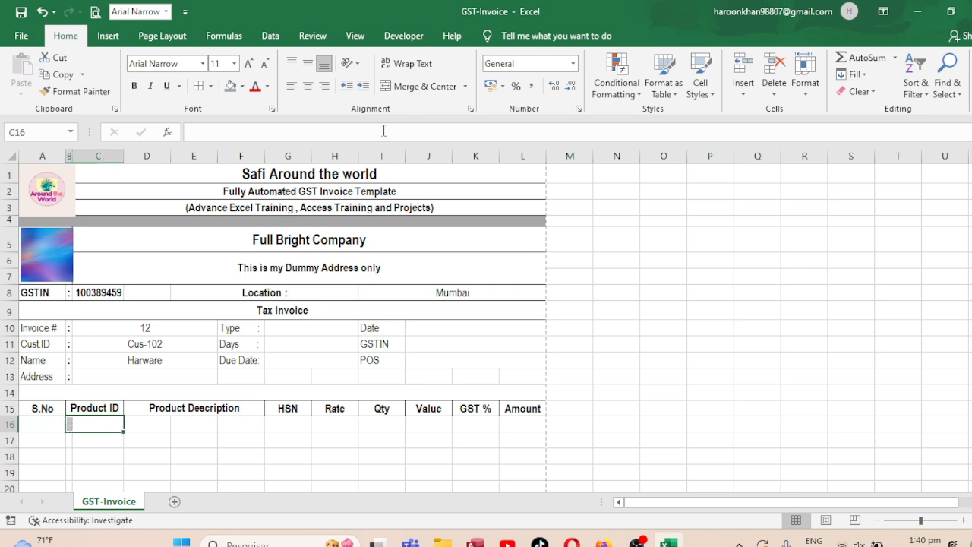
click(423, 86)
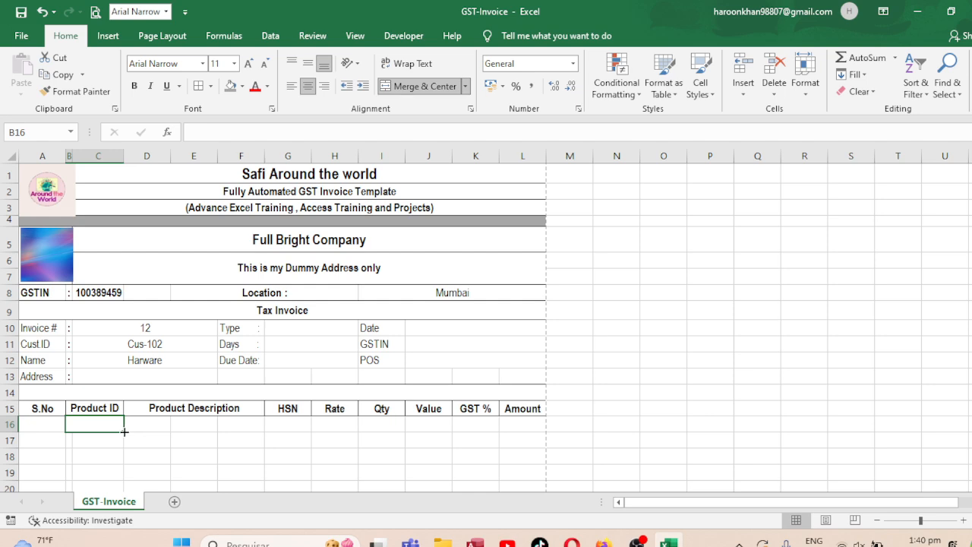
drag(123, 432, 130, 388)
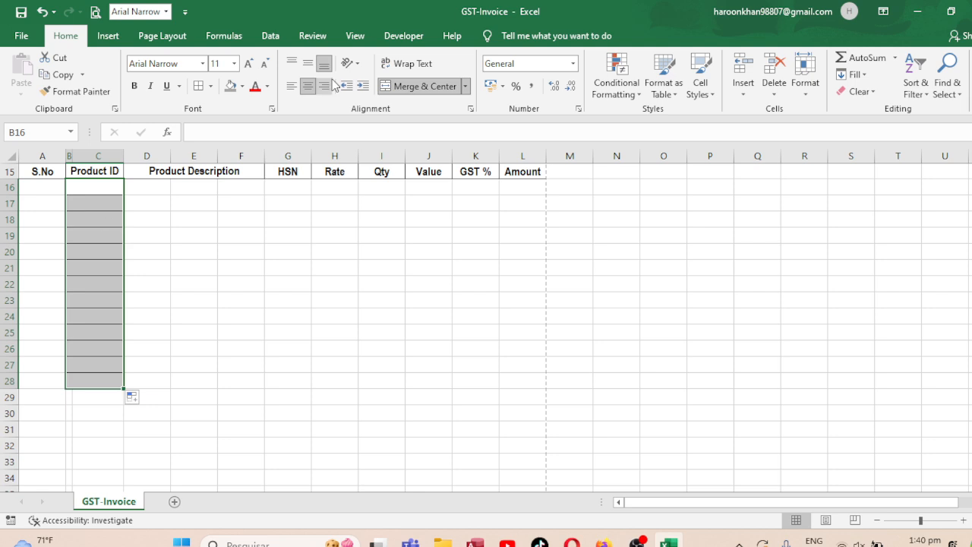
- Remove all borders from the merged Product ID cells B16:C28
click(210, 86)
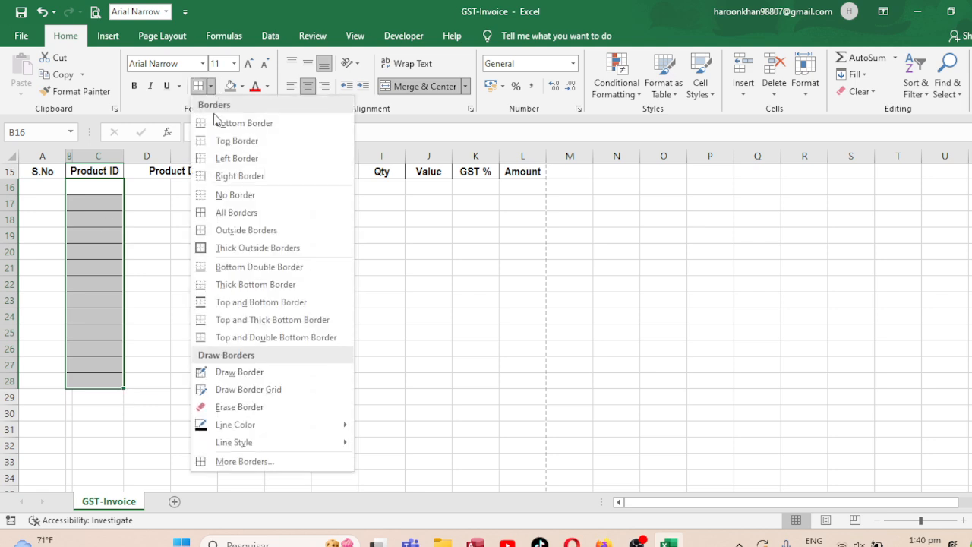
click(227, 194)
click(175, 231)
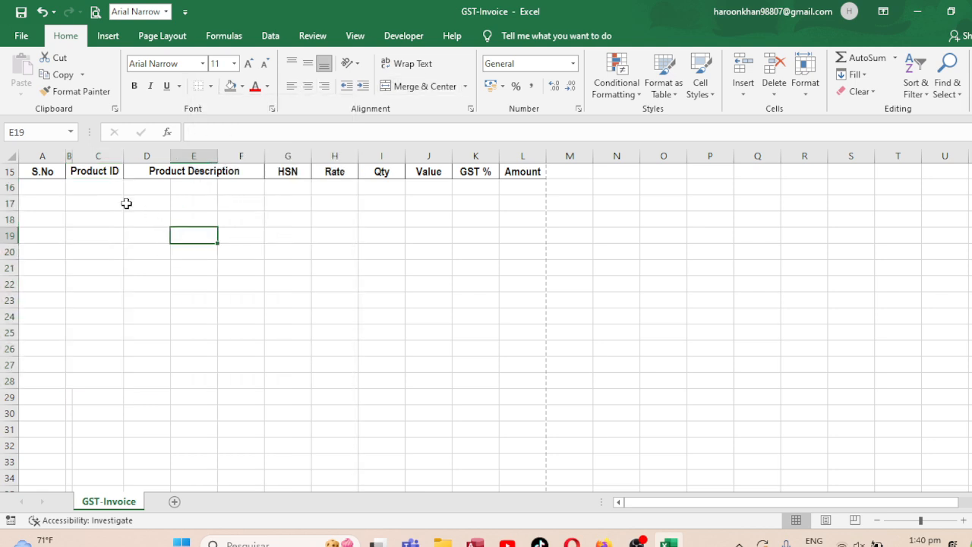
- Apply outside borders to the heading row A15:L15
click(97, 173)
drag(39, 172, 517, 262)
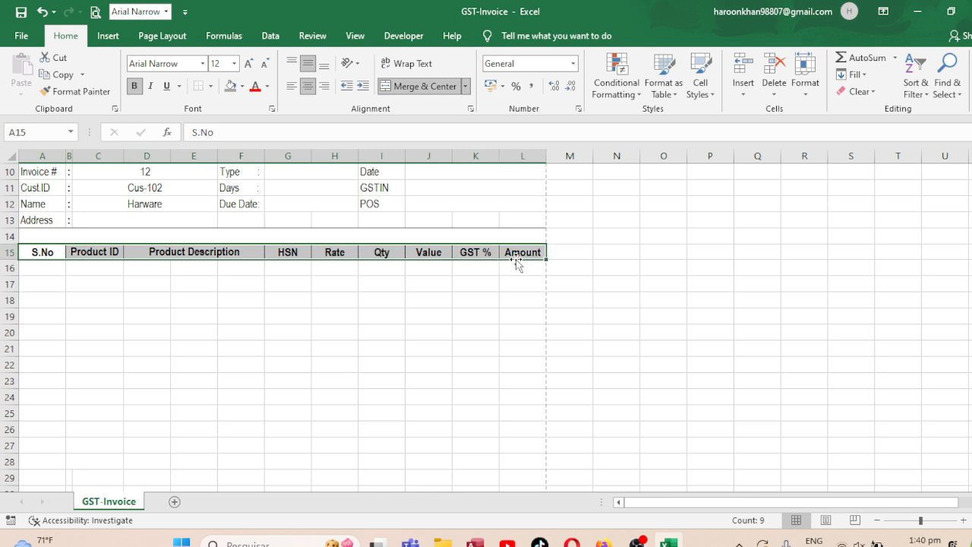
click(211, 86)
click(205, 225)
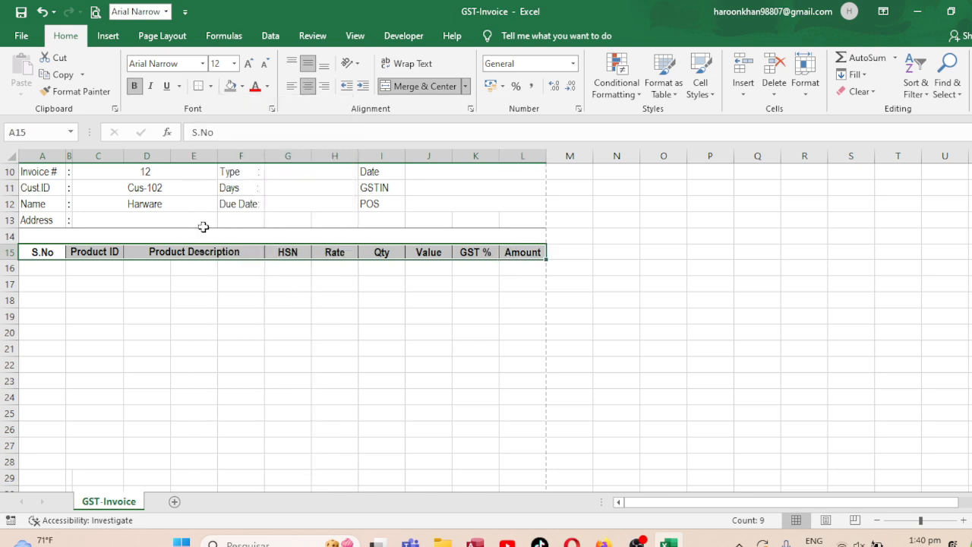
click(145, 284)
- Increase the height of heading row 15 to nearly double
click(9, 252)
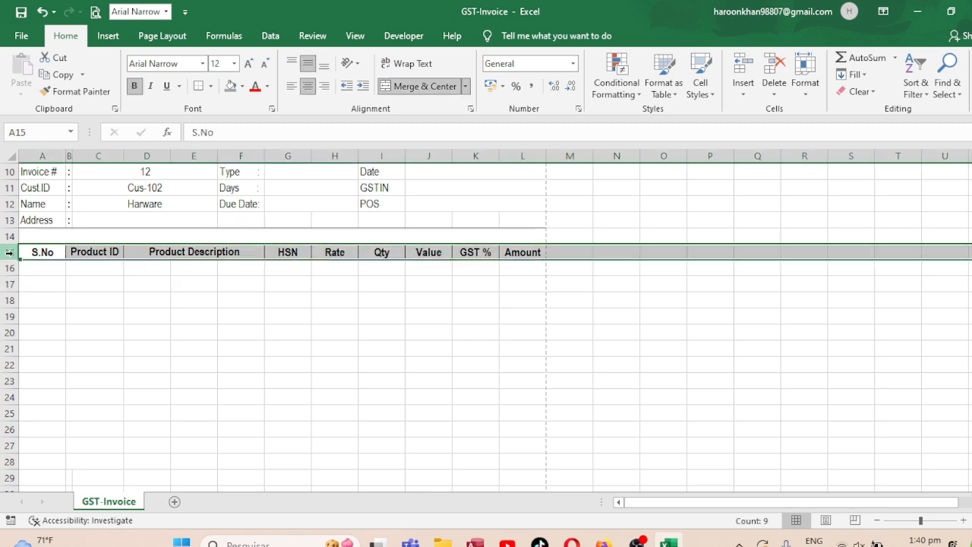
drag(11, 260, 13, 272)
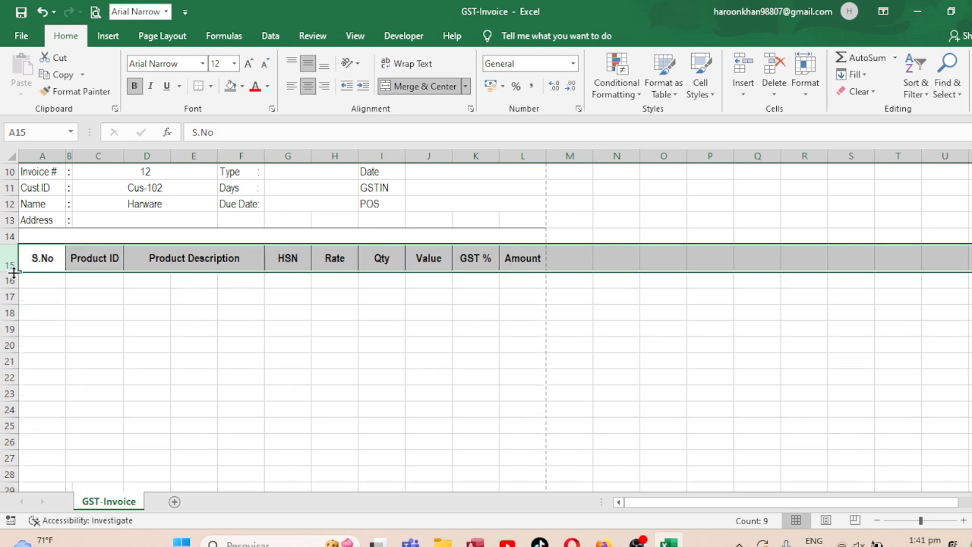
click(93, 279)
- Apply an outside border around the merged Product ID cells B16:C28
click(35, 282)
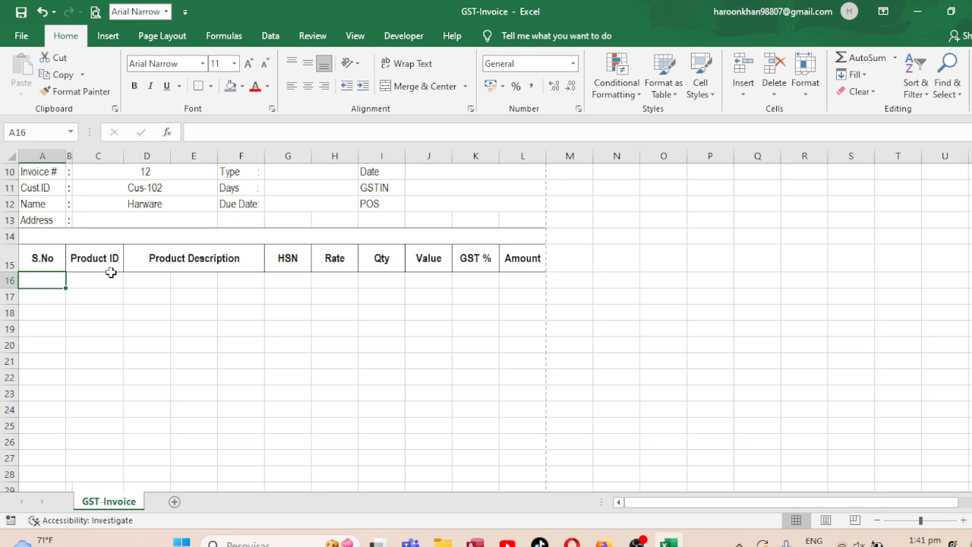
drag(106, 279, 112, 424)
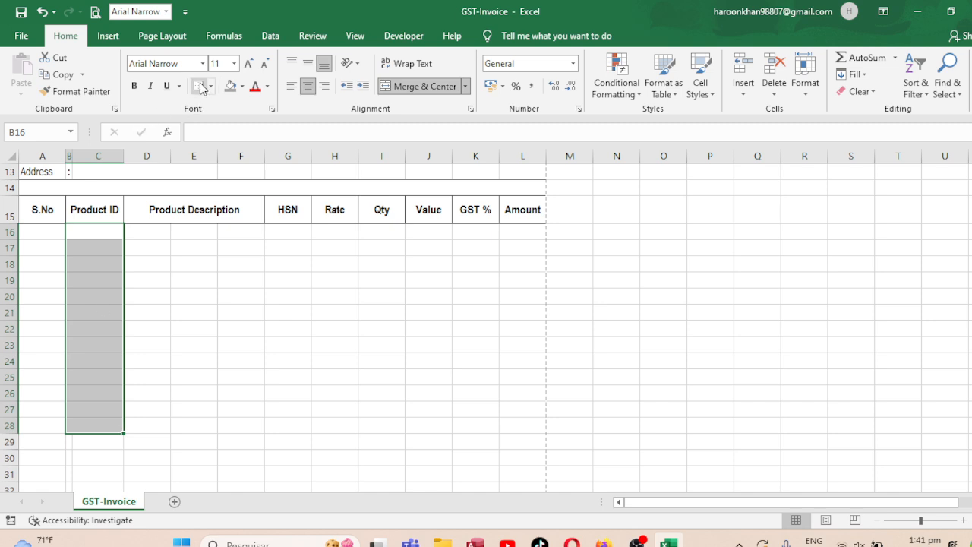
- Try to copy the bordered Product ID cells B16:C28 into the S.No column starting at A16
key(ctrl+c)
key(Left)
key(ctrl+v)
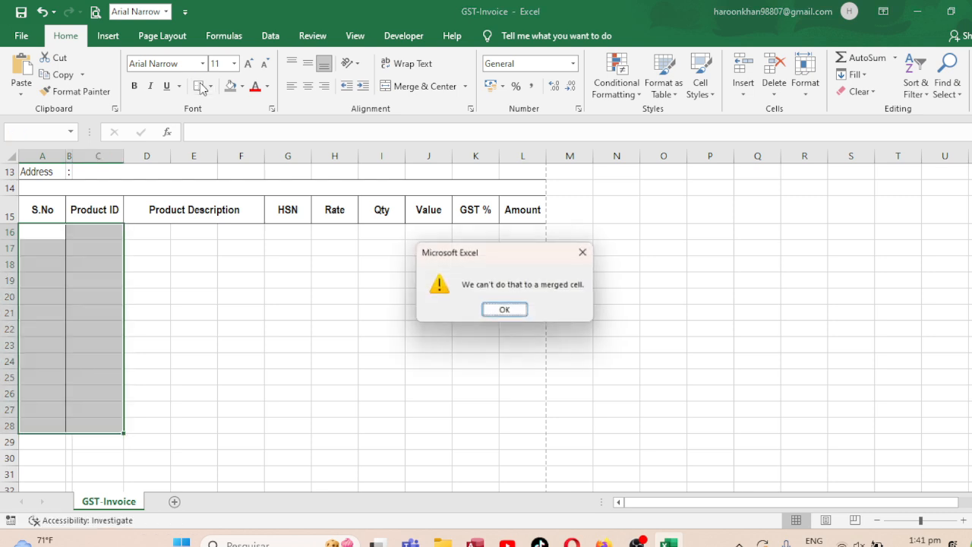
click(583, 252)
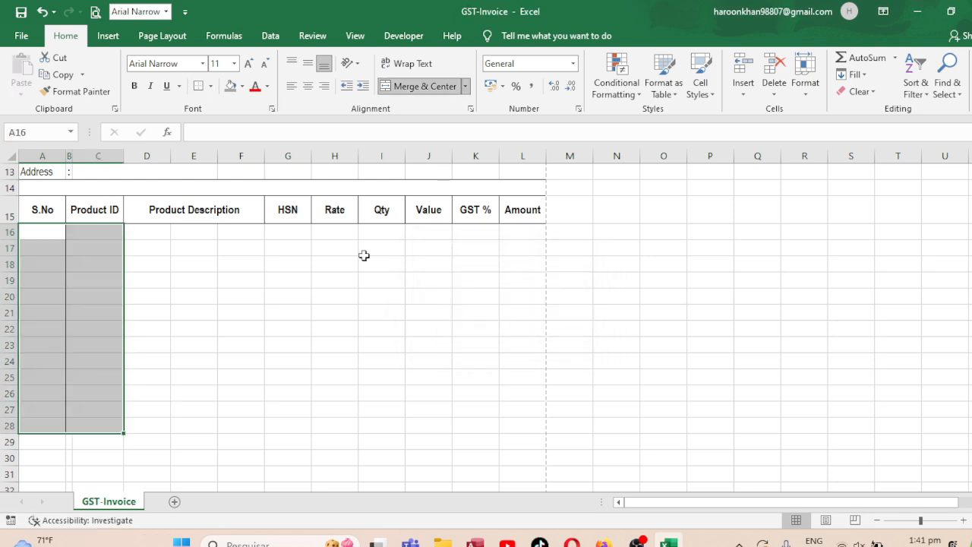
- Apply an outside border around the S.No cells A16:A28
click(156, 265)
drag(38, 232, 29, 416)
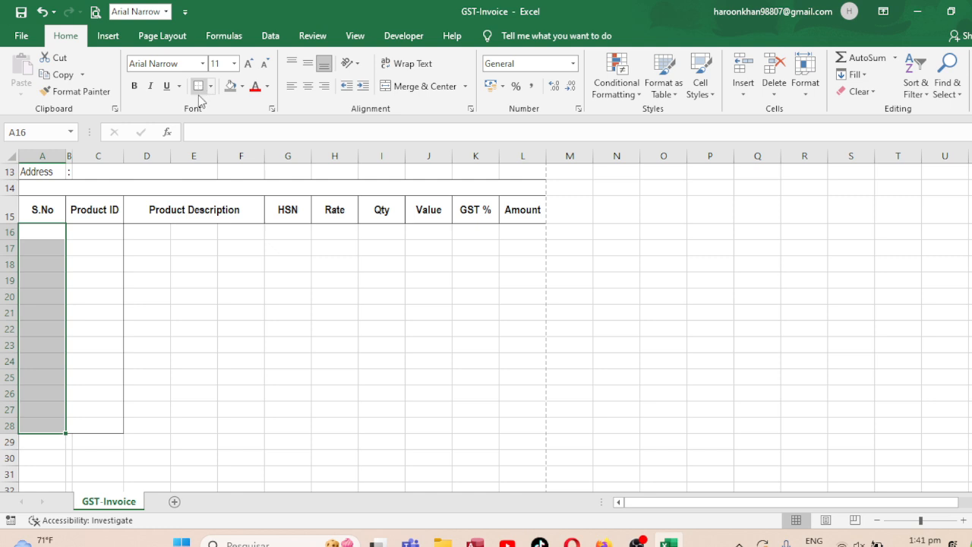
- Try to copy the bordered Product ID cells B16:C28 into the Product Description column starting at D16
key(Right)
key(shift+Down)
key(shift+Down)
key(shift+Down)
key(shift+Down)
key(shift+Down)
key(shift+Down)
key(shift+Down)
key(shift+Down)
key(shift+Down)
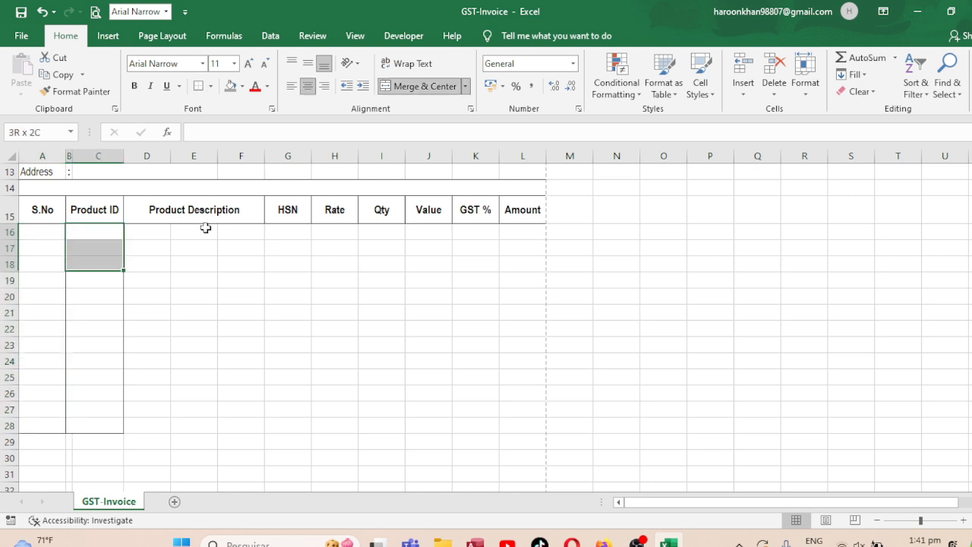
key(shift+Down)
key(shift+Down)
key(shift+Down)
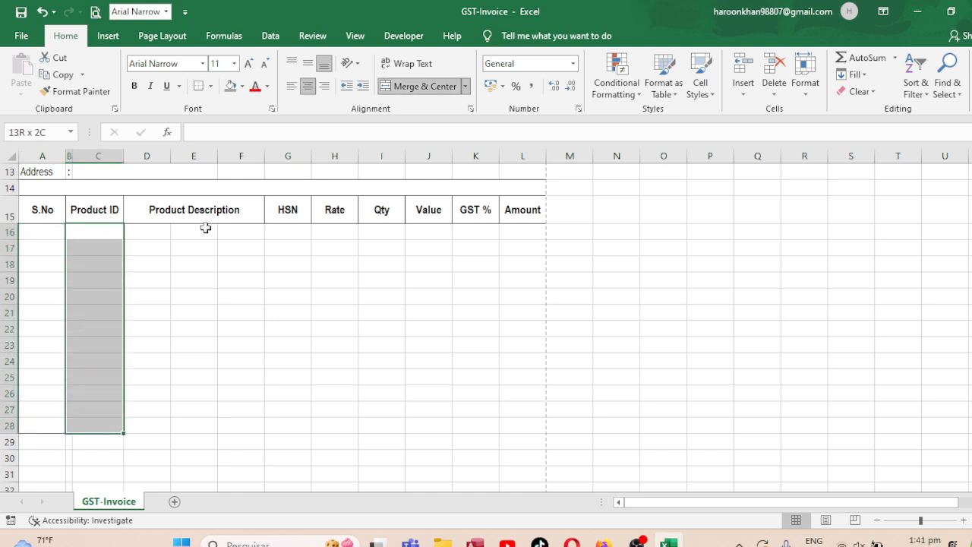
key(ctrl+c)
key(Right)
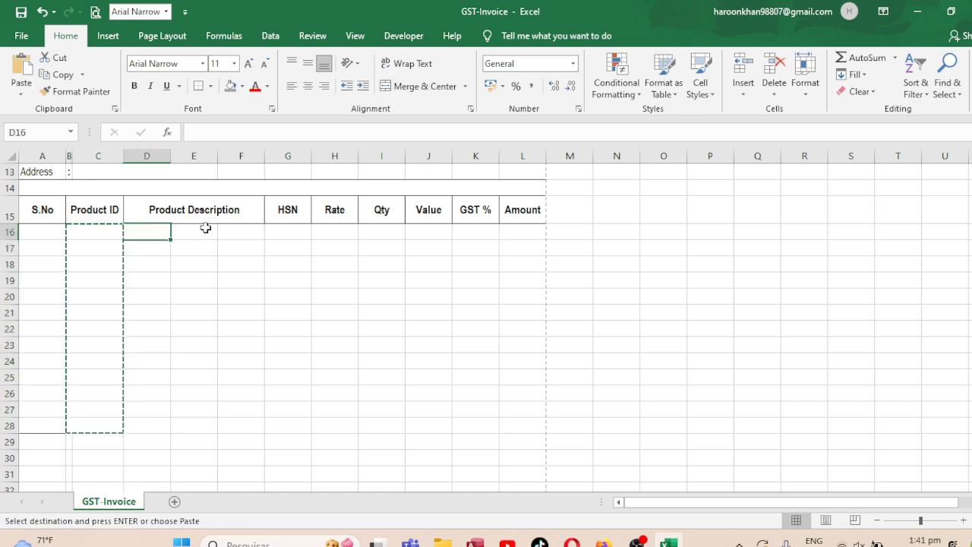
key(ctrl+v)
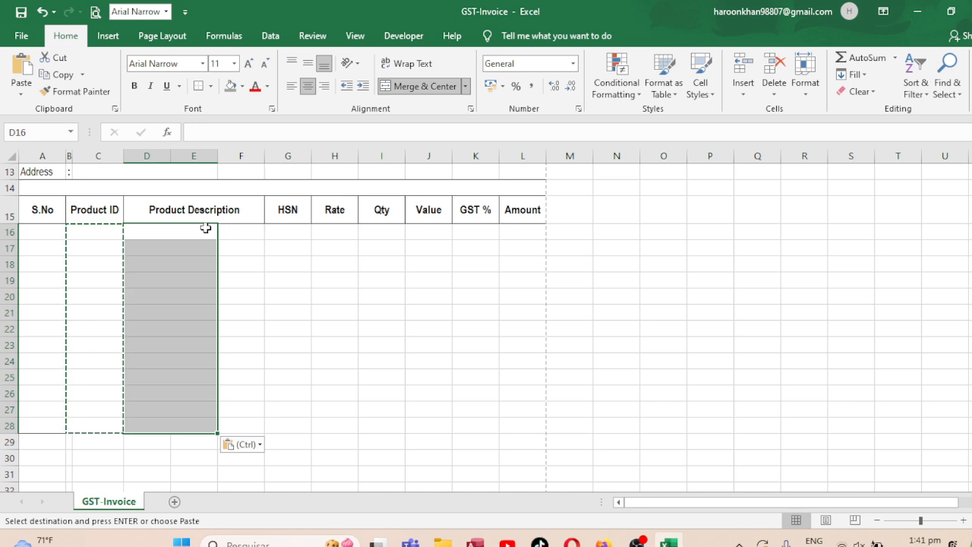
click(306, 262)
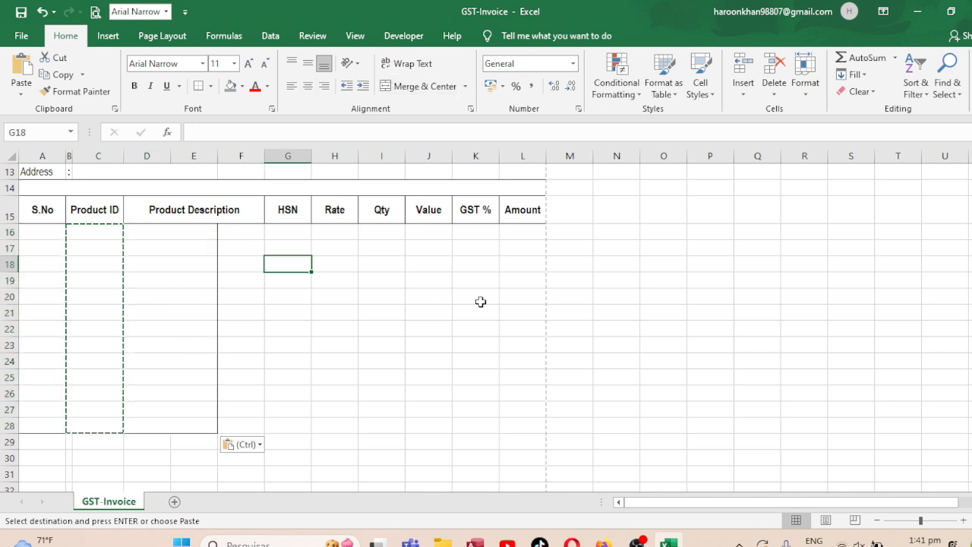
key(ctrl+z)
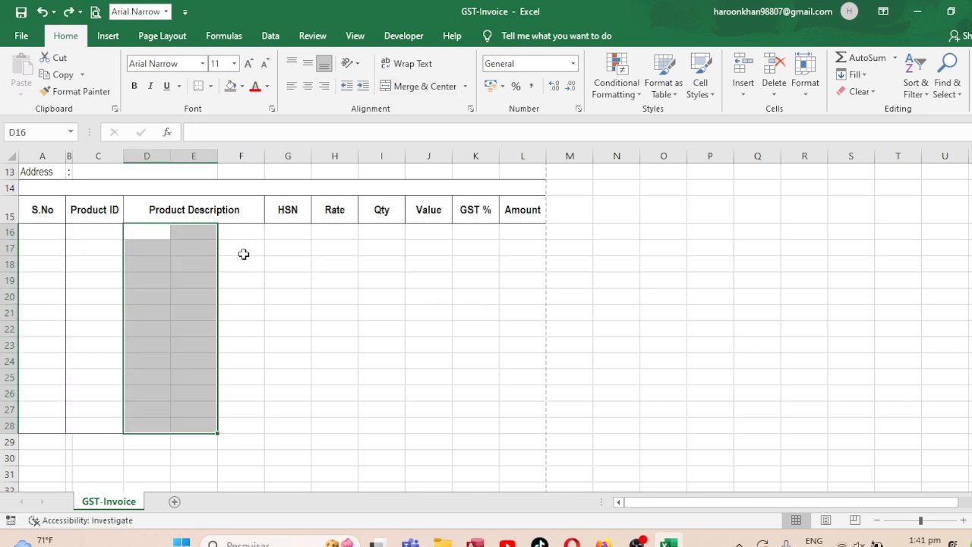
- Merge Product Description cells D to F within each of rows 16 to 28 and remove the borders from that range
drag(147, 230, 223, 436)
click(414, 87)
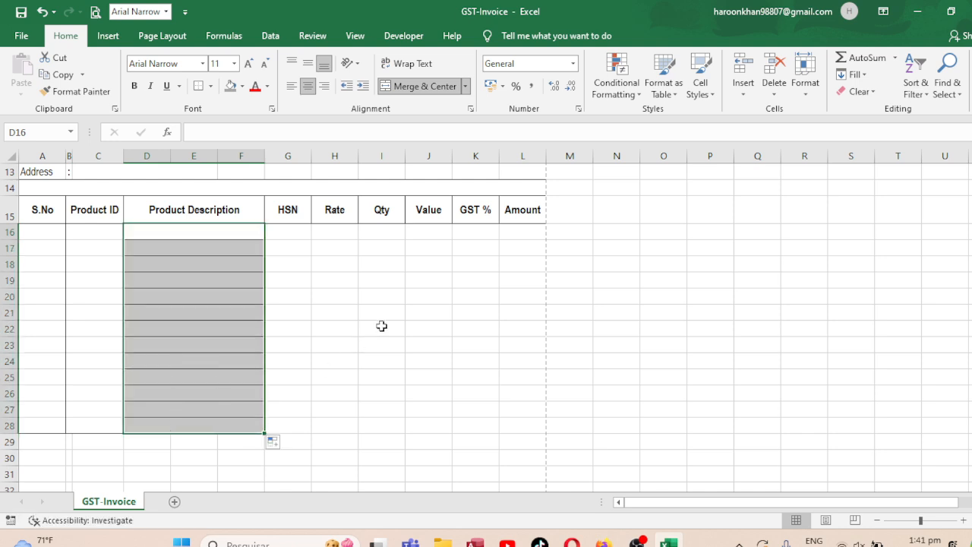
click(210, 86)
click(212, 196)
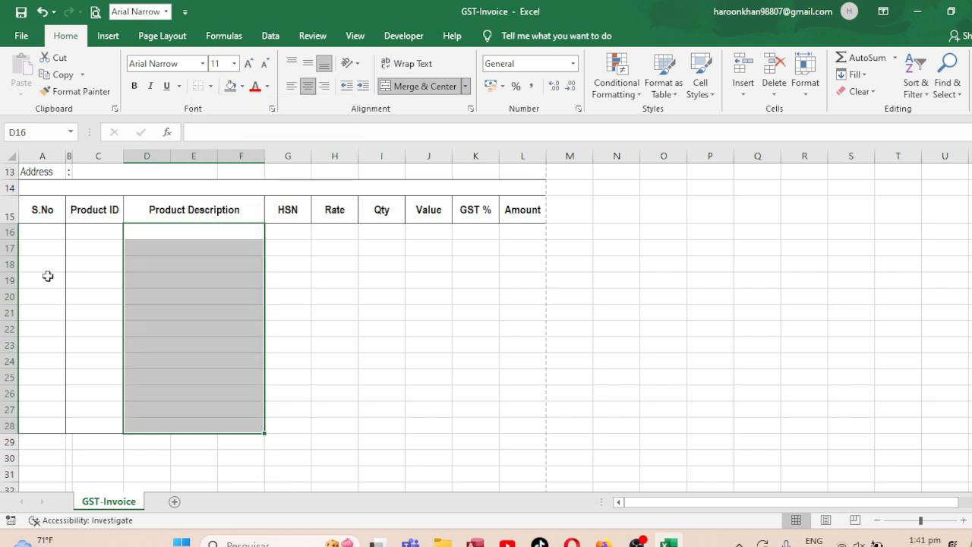
- Clear the borders from A16:F29 and apply all borders to the heading cells A15:L15
drag(49, 238, 232, 442)
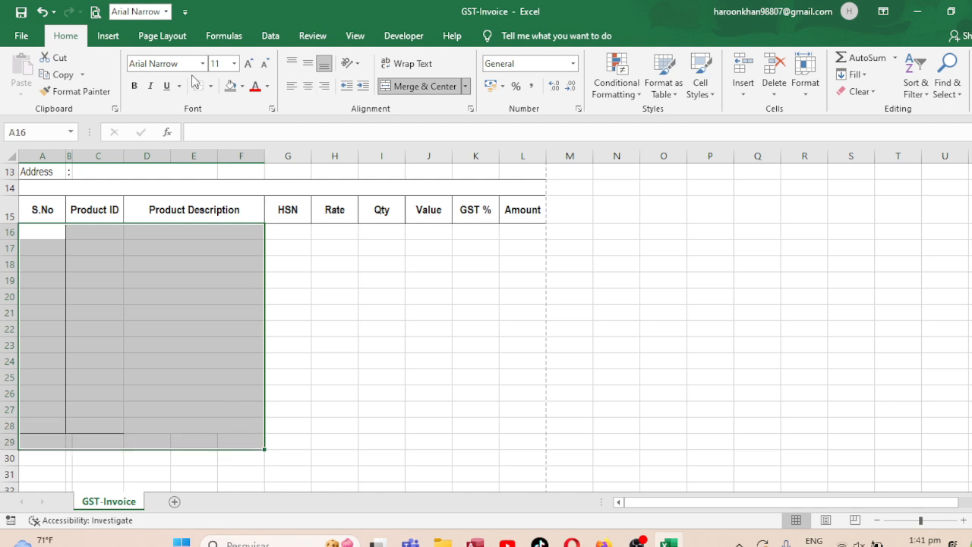
click(200, 265)
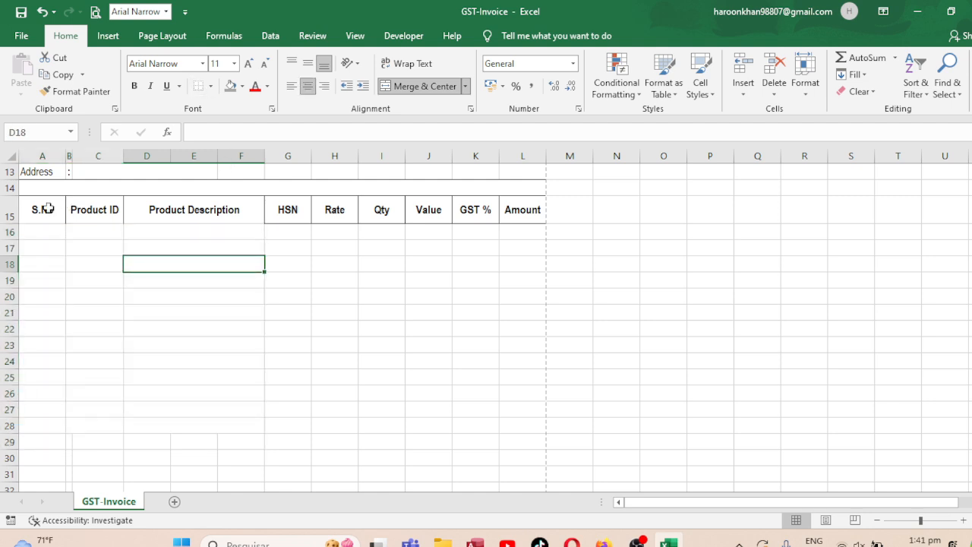
drag(47, 208, 545, 211)
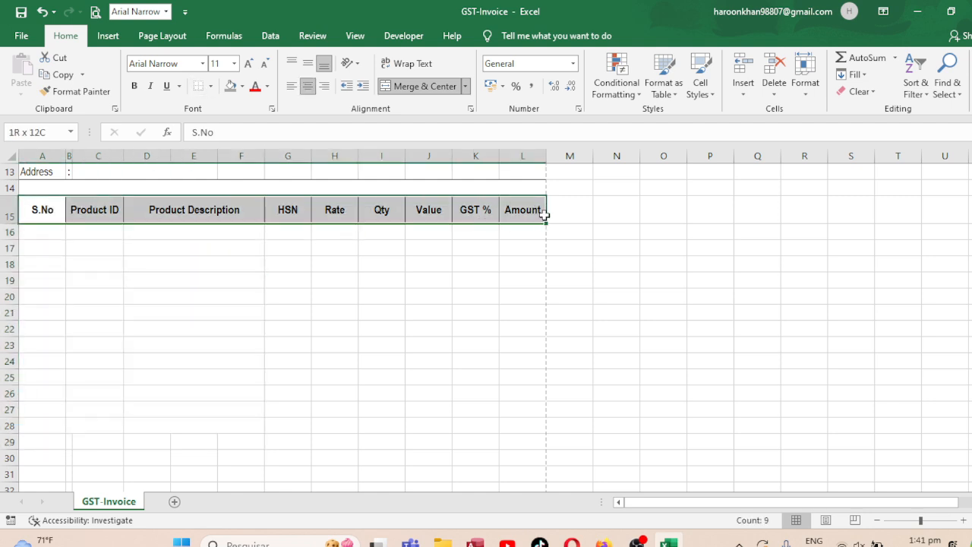
click(211, 86)
click(213, 230)
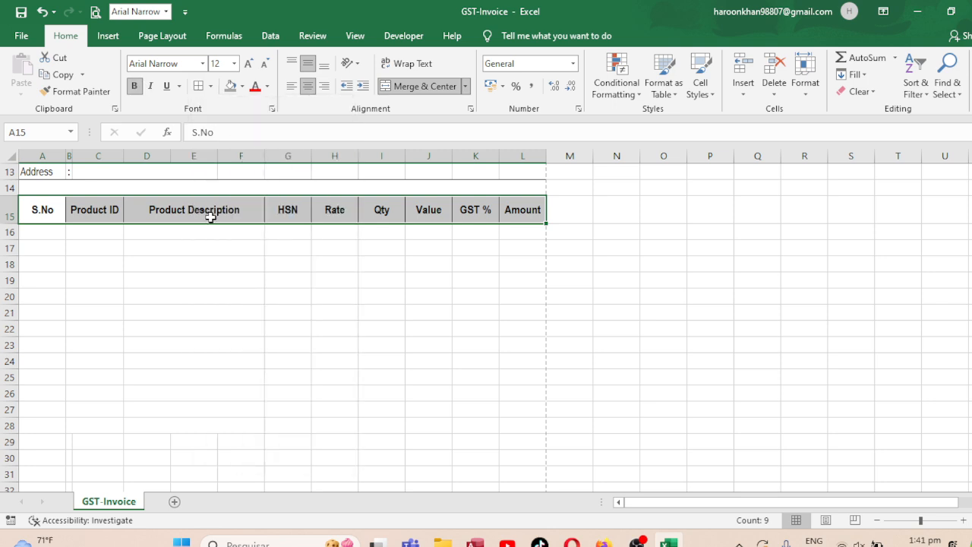
click(155, 278)
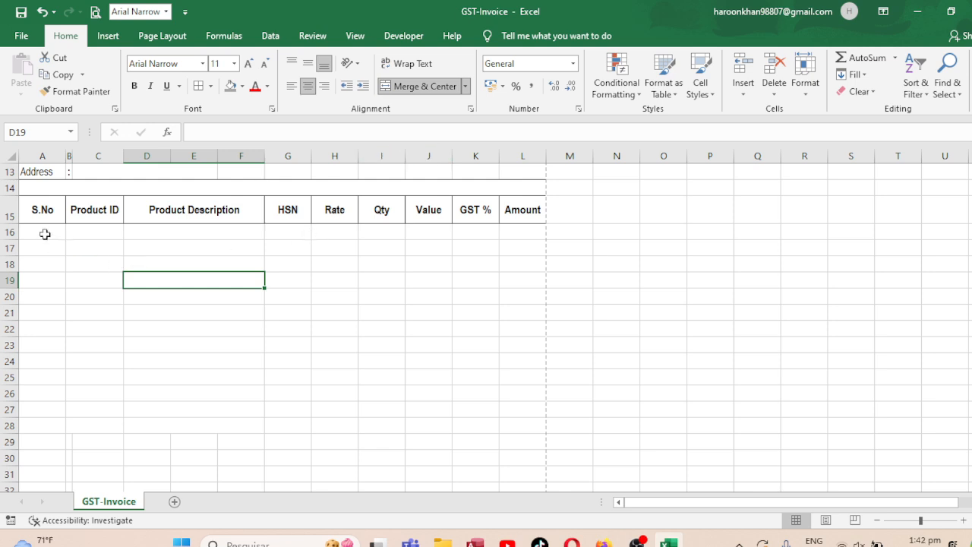
- Apply an outside border around the S.No item cells A16:A28
drag(43, 233, 26, 422)
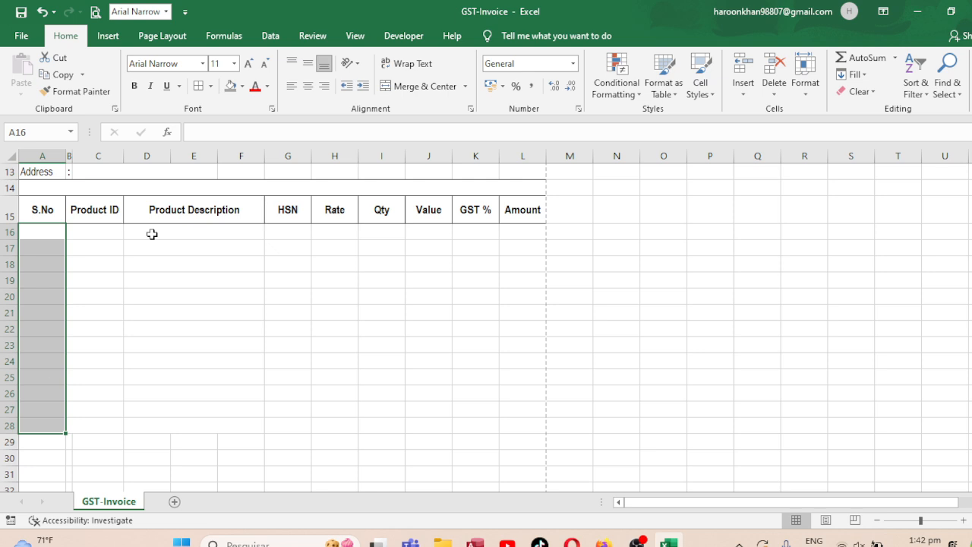
click(211, 85)
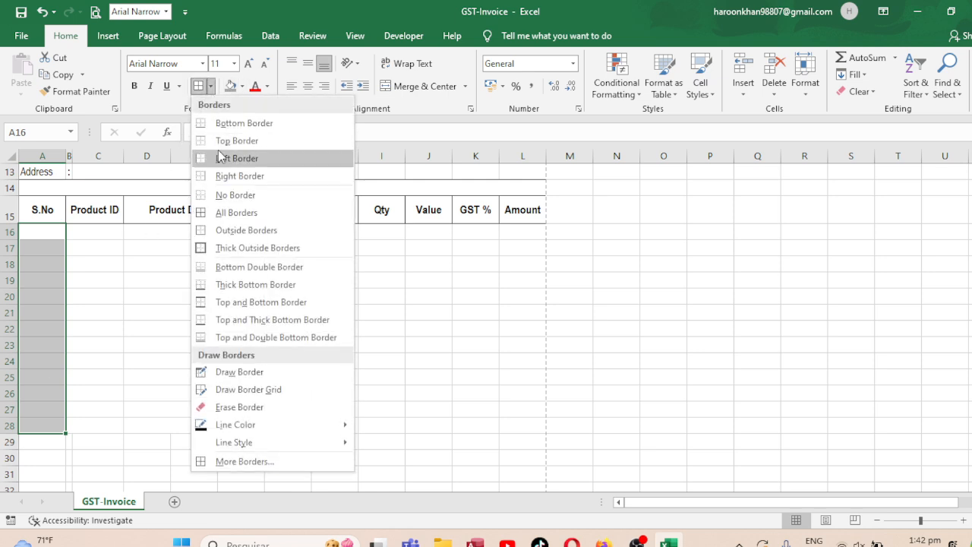
click(211, 230)
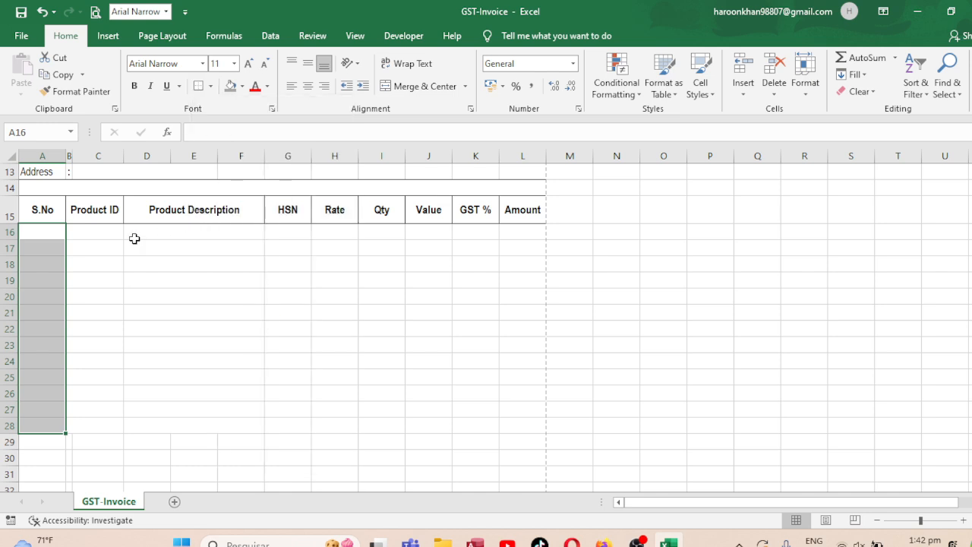
- Try to copy the bordered S.No cells A16:A28 into the Product ID column starting at B16
key(ctrl+c)
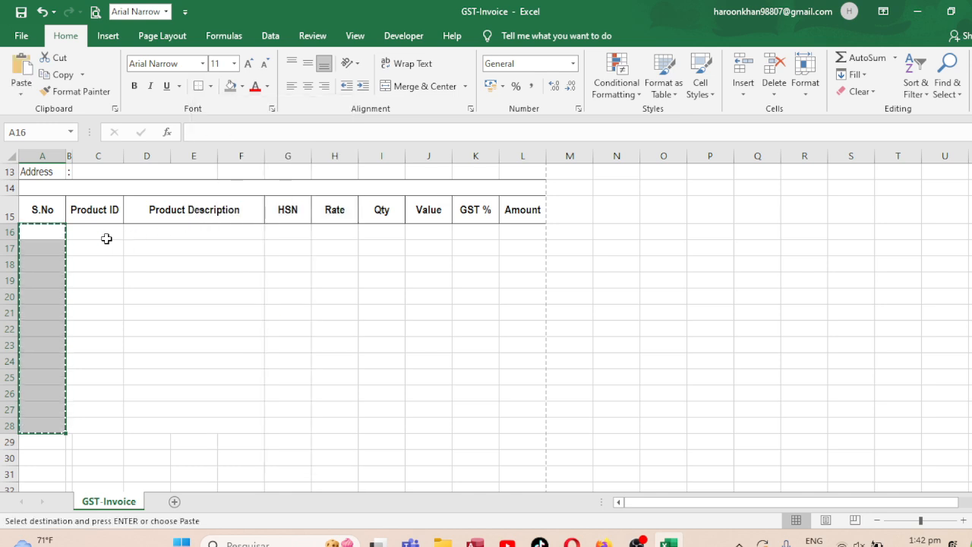
click(106, 238)
key(ctrl+v)
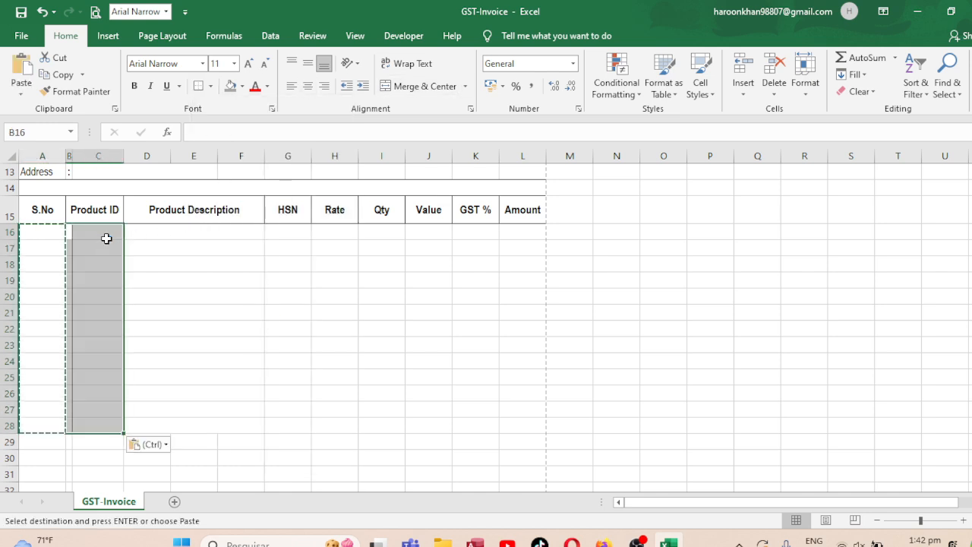
key(ctrl+z)
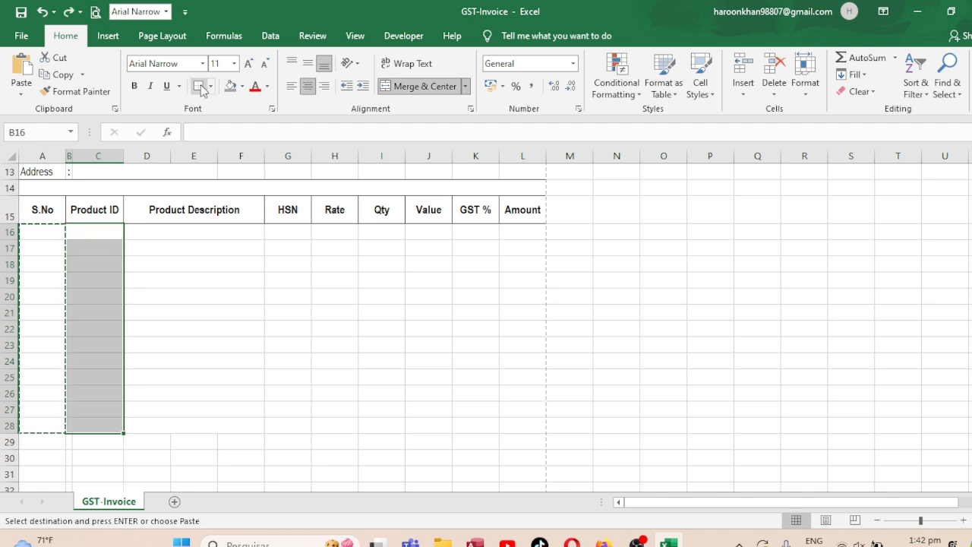
- Apply separate outside borders around the Product ID, Product Description, HSN and Rate item cells in rows 16 to 28
key(Escape)
click(210, 221)
drag(193, 230, 179, 424)
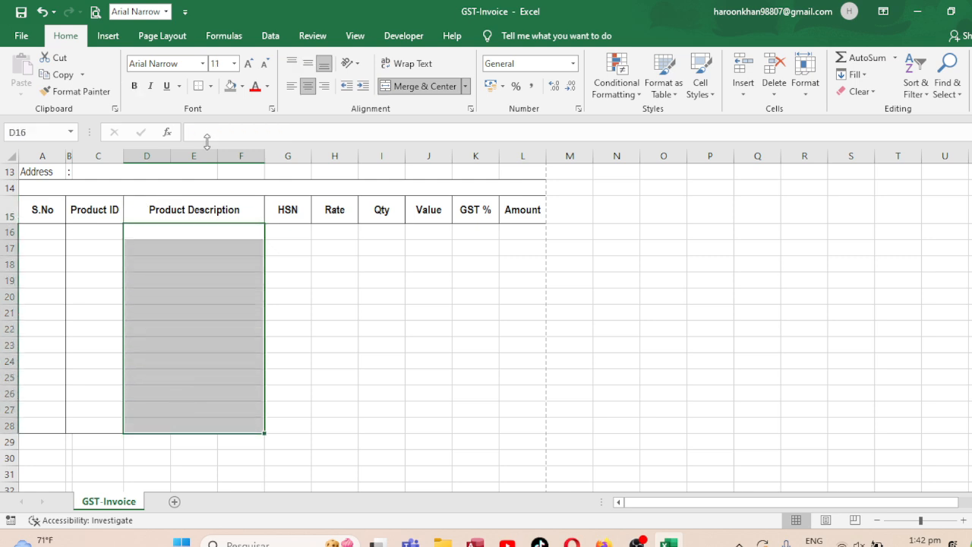
drag(299, 232, 269, 427)
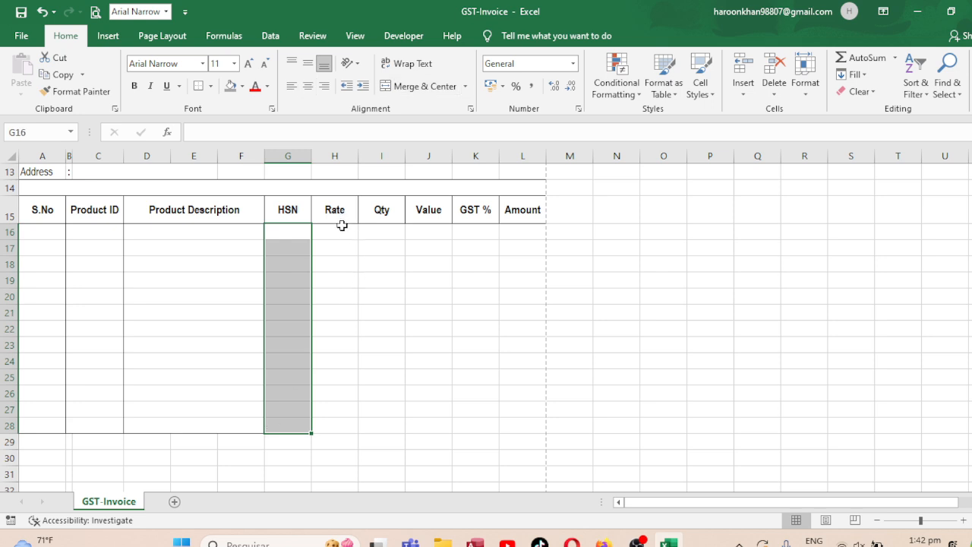
drag(342, 225, 346, 421)
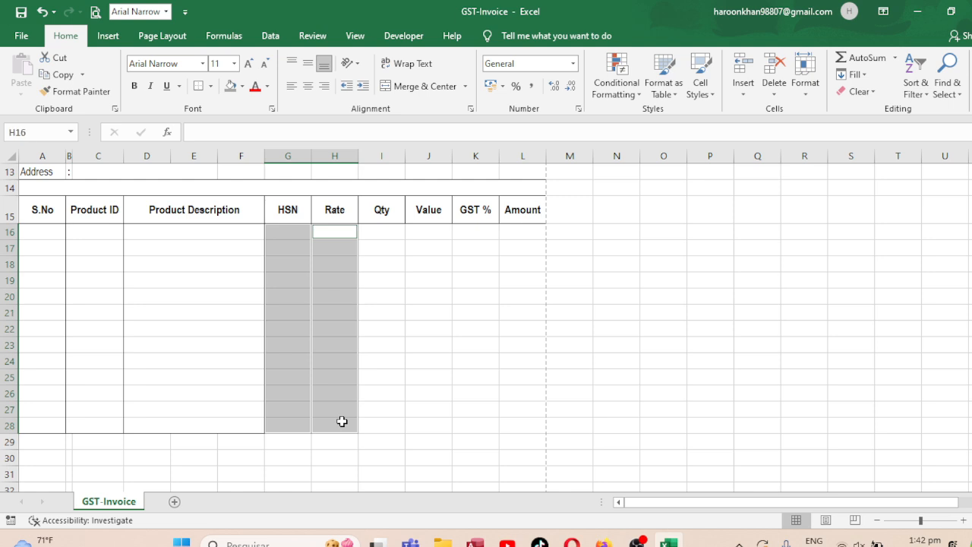
click(198, 86)
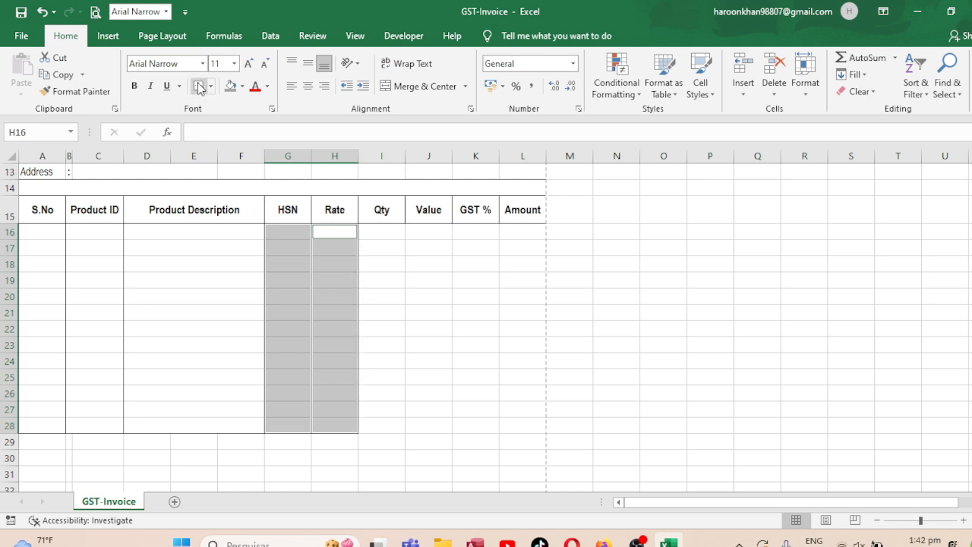
- Apply separate outside borders around the Qty, Value, GST % and Amount item cells in rows 16 to 28
drag(385, 230, 401, 423)
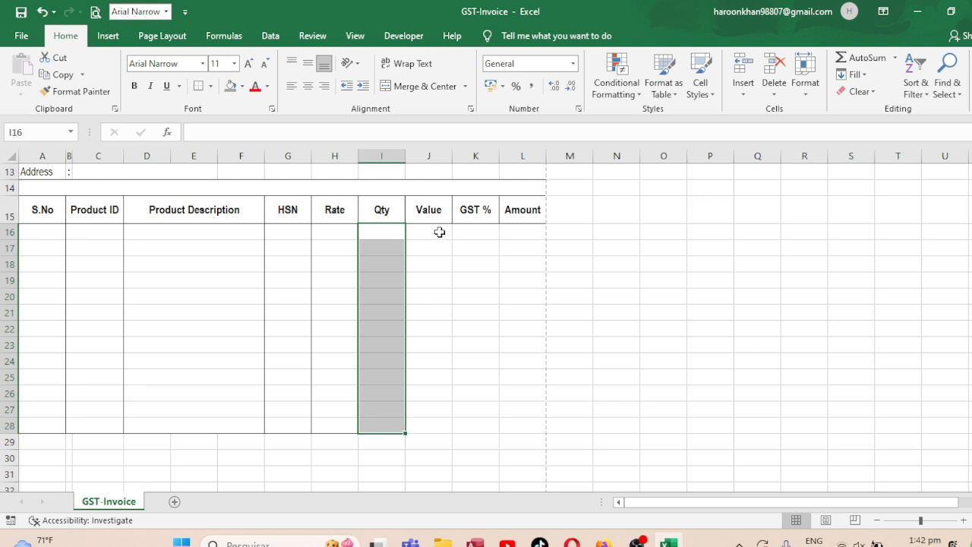
drag(438, 232, 447, 419)
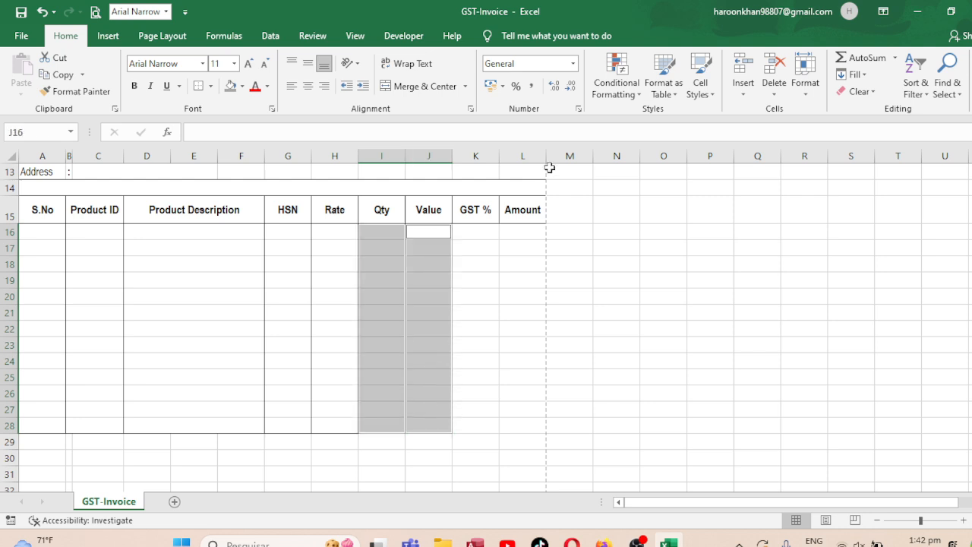
drag(486, 235, 479, 421)
drag(528, 232, 538, 428)
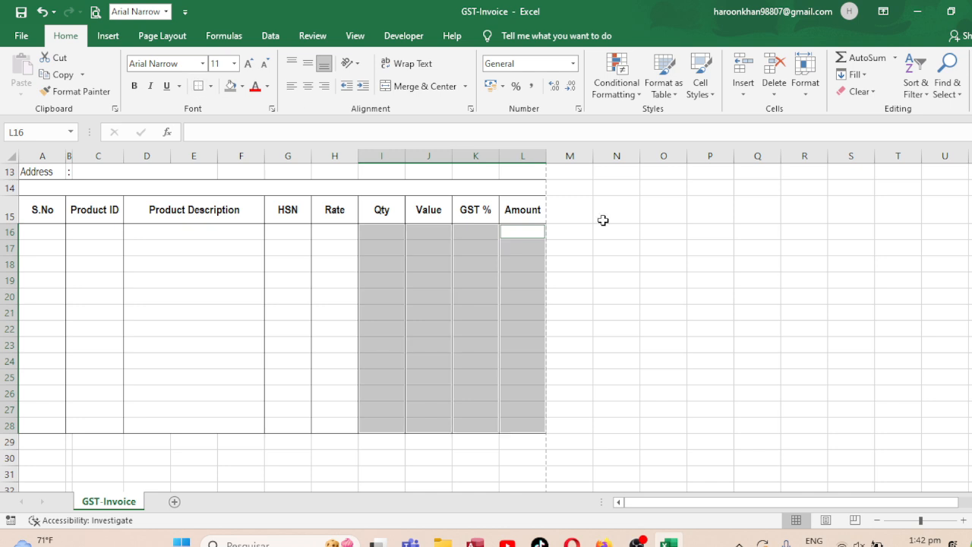
- Check the whole invoice page in the print preview, then return to the worksheet
key(ctrl+p)
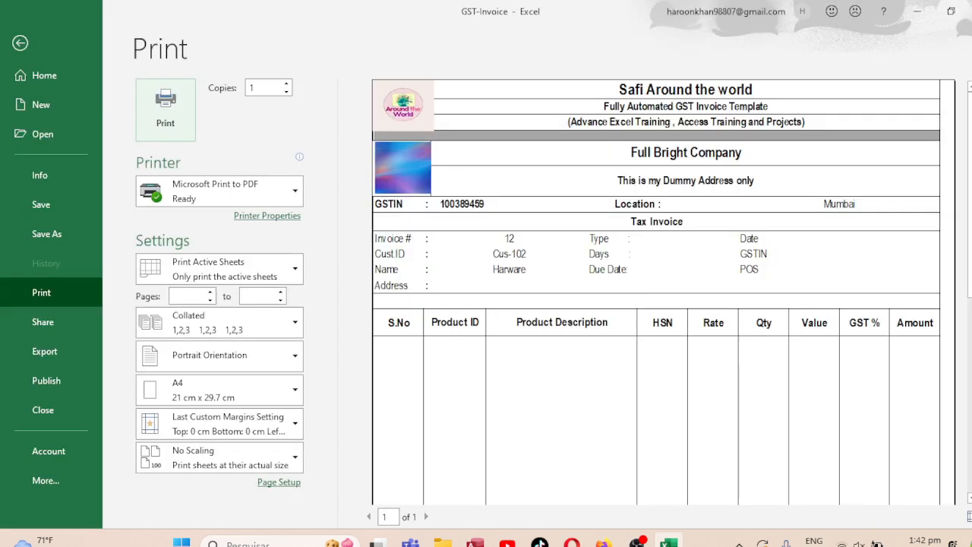
click(969, 517)
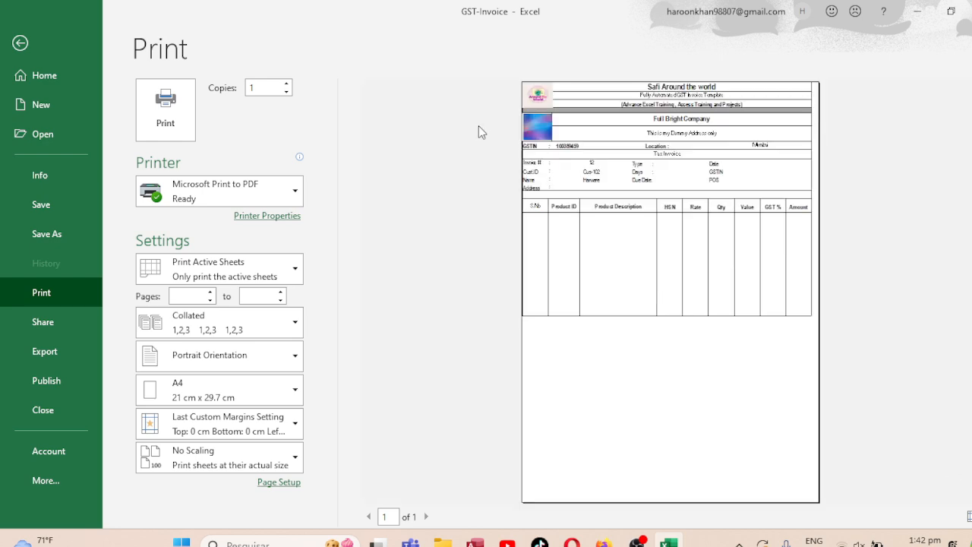
click(19, 43)
click(644, 292)
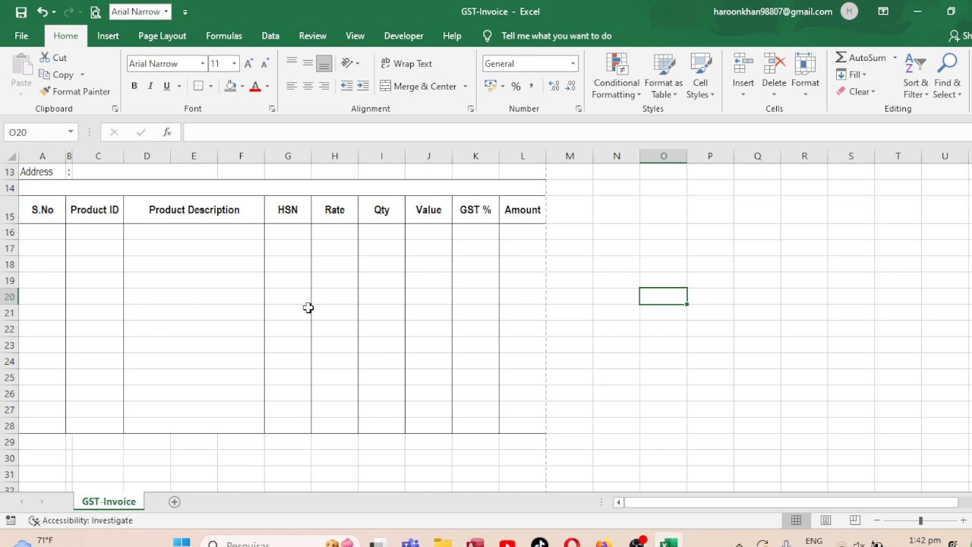
- Apply an outside border around cells A29:L29 directly below the product table's item rows
click(504, 395)
key(Down)
key(Down)
key(Down)
key(Down)
key(Down)
key(Down)
key(Down)
key(Down)
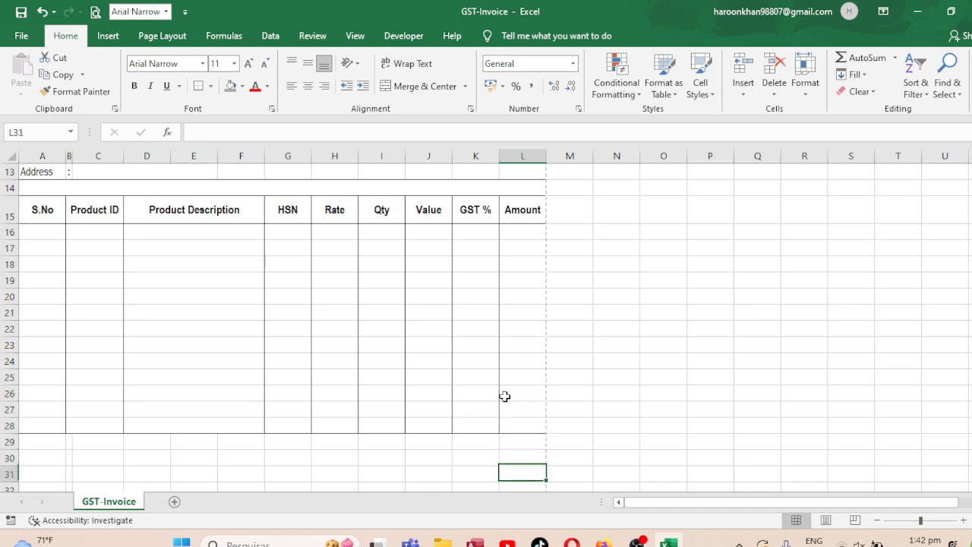
key(Down)
key(Down)
key(Down)
key(Down)
scroll(505, 396, down, 1)
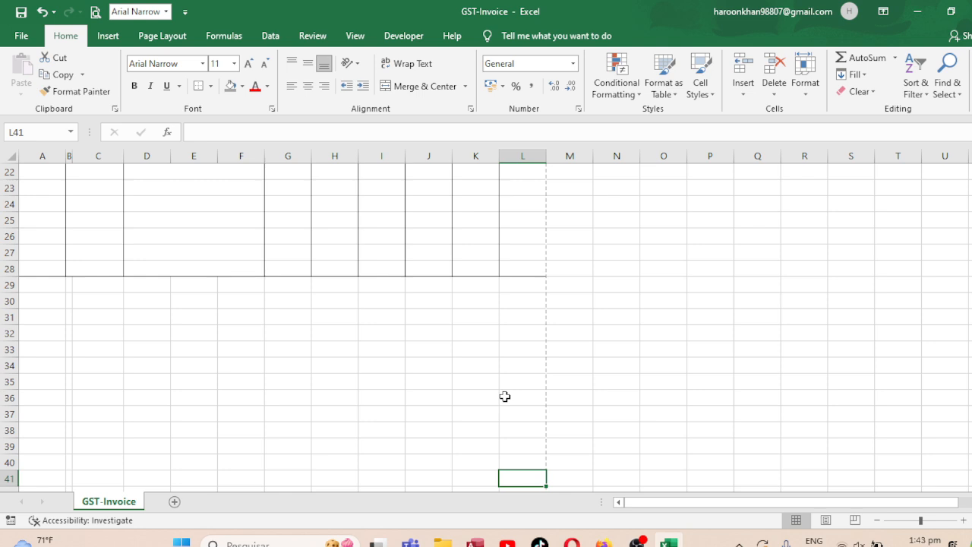
click(34, 287)
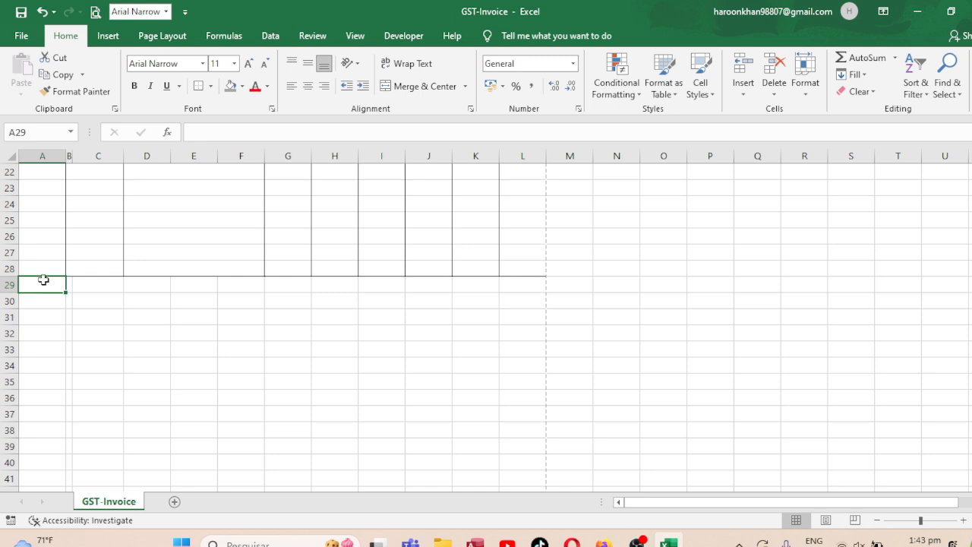
drag(43, 281, 517, 285)
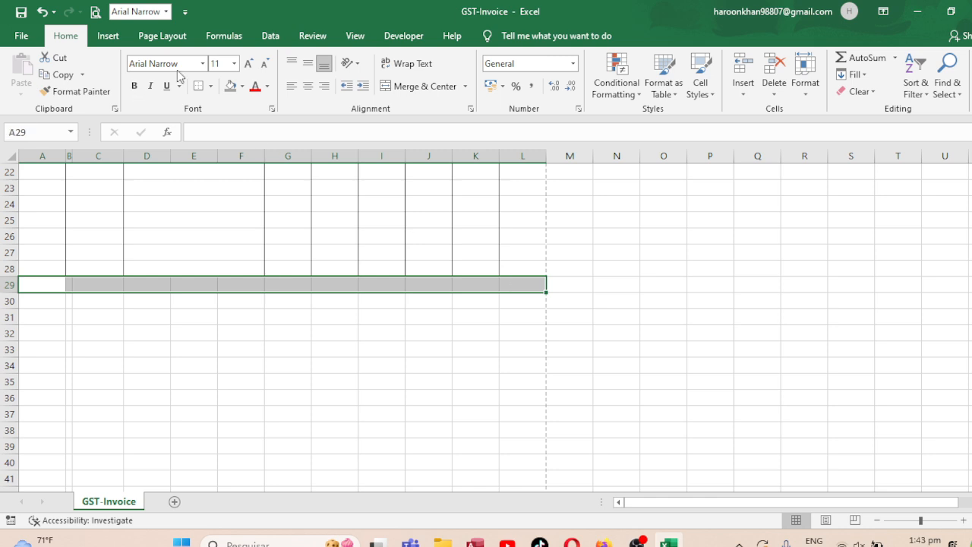
click(198, 86)
click(519, 287)
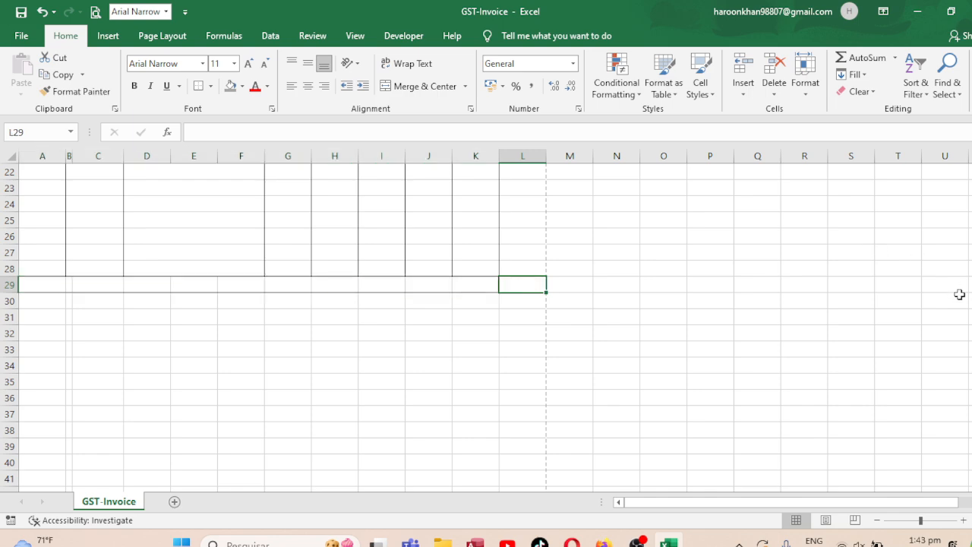
scroll(487, 327, up, 3)
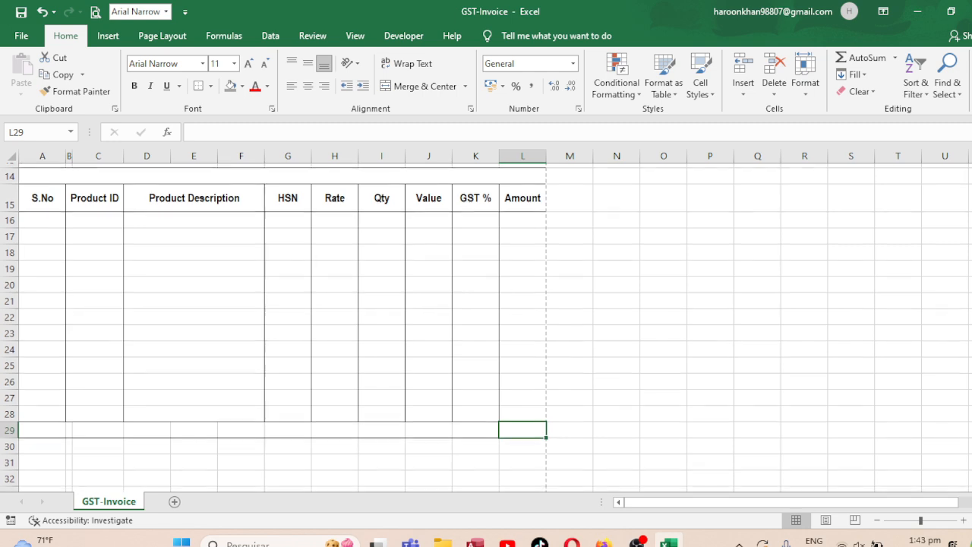
- Enter the formula =COUNT(I16:I28) in cell I29 beneath the Qty column
click(384, 420)
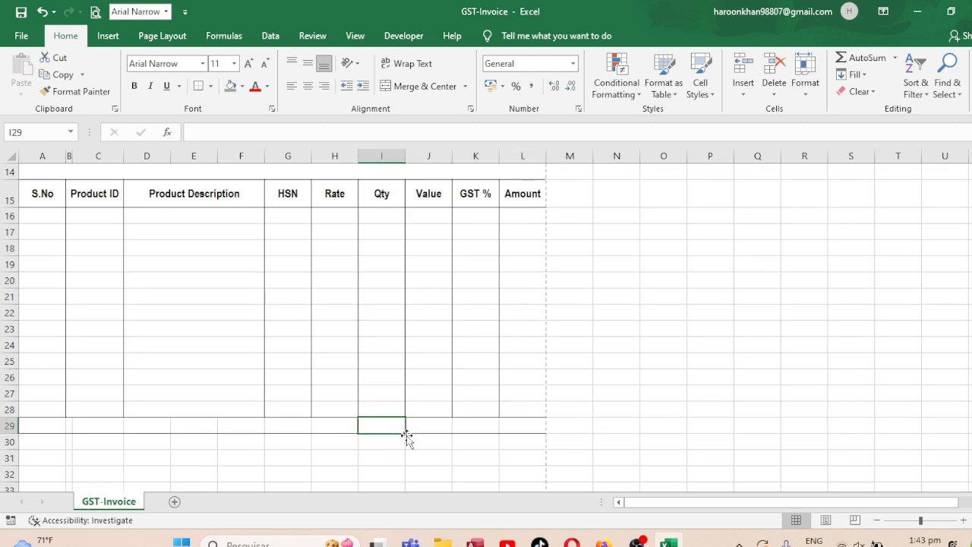
text(=su)
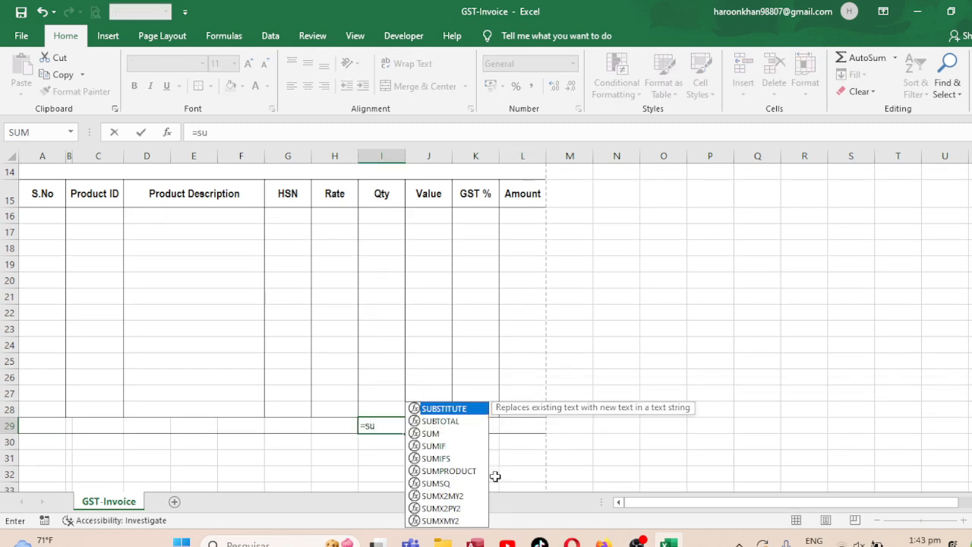
key(BackSpace)
key(BackSpace)
text(count)
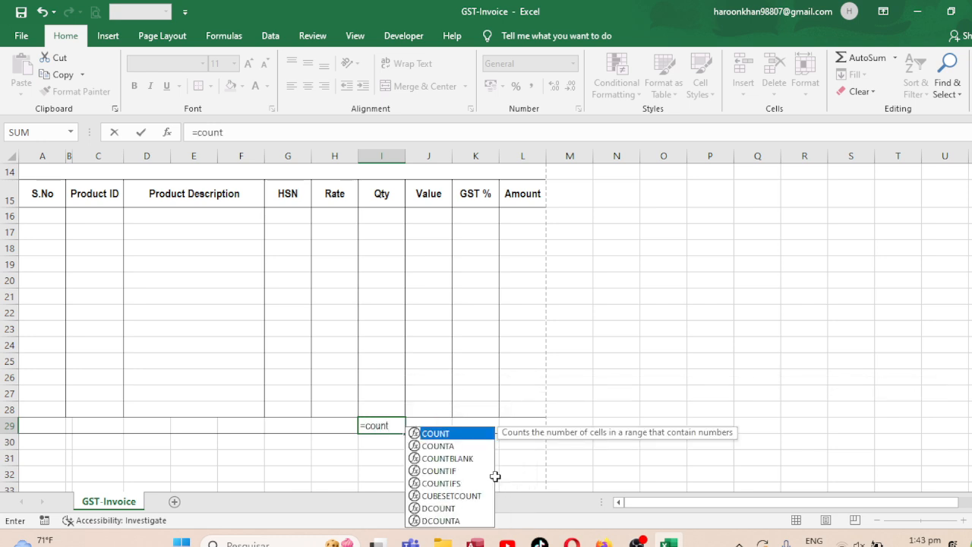
text(()
drag(386, 215, 372, 409)
key(Return)
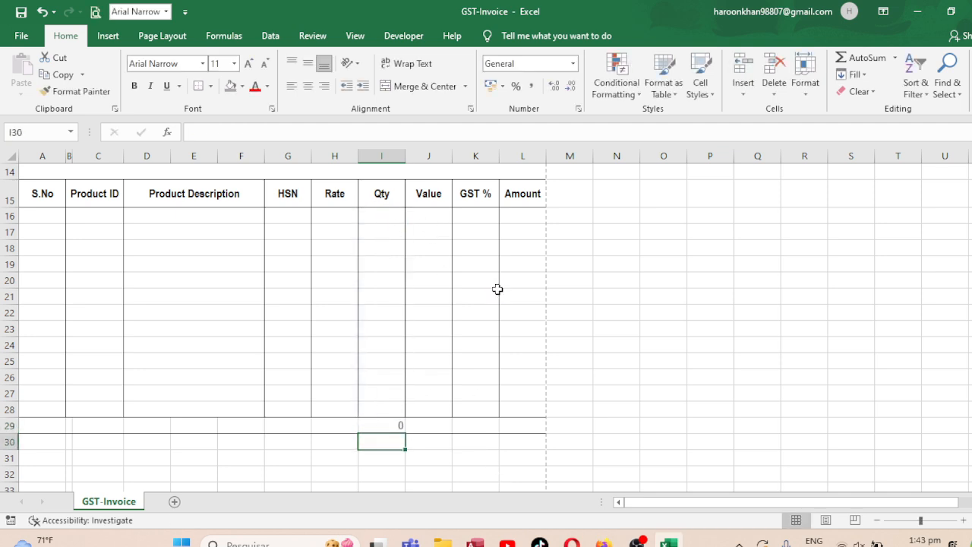
- Format cell I29 to show two decimal places and centre its value horizontally
click(375, 425)
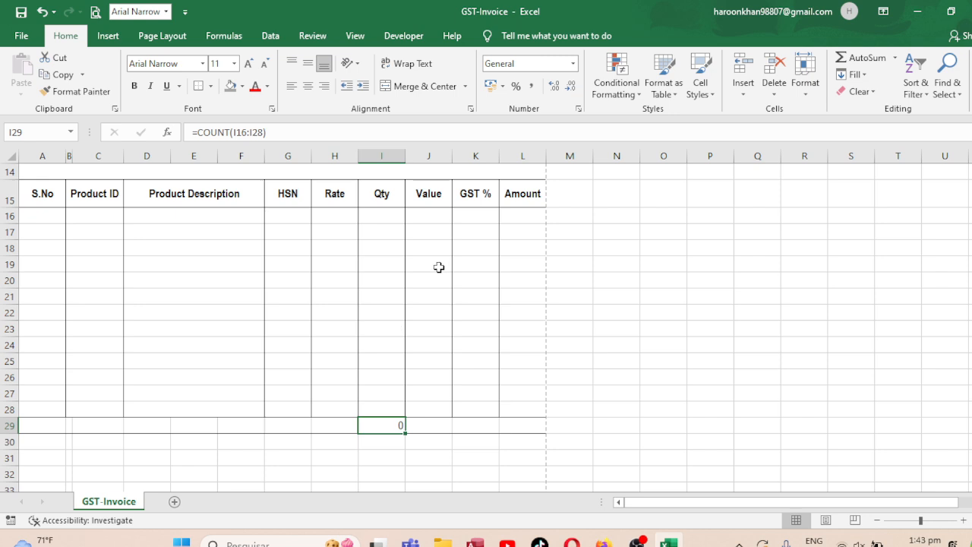
click(554, 86)
click(308, 86)
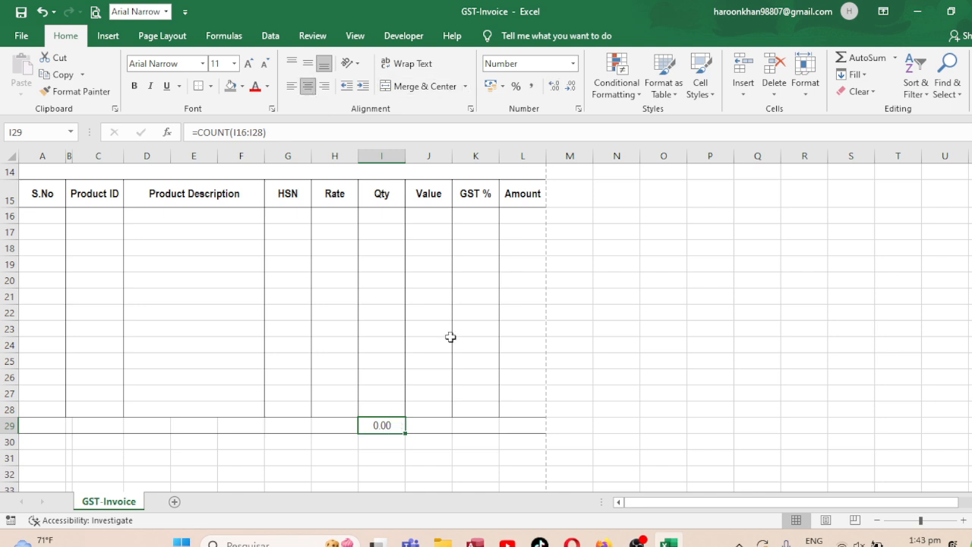
- Copy the COUNT formula and its formatting from I29 into J29, K29 and L29 beneath Value, GST % and Amount
key(ctrl+c)
key(Right)
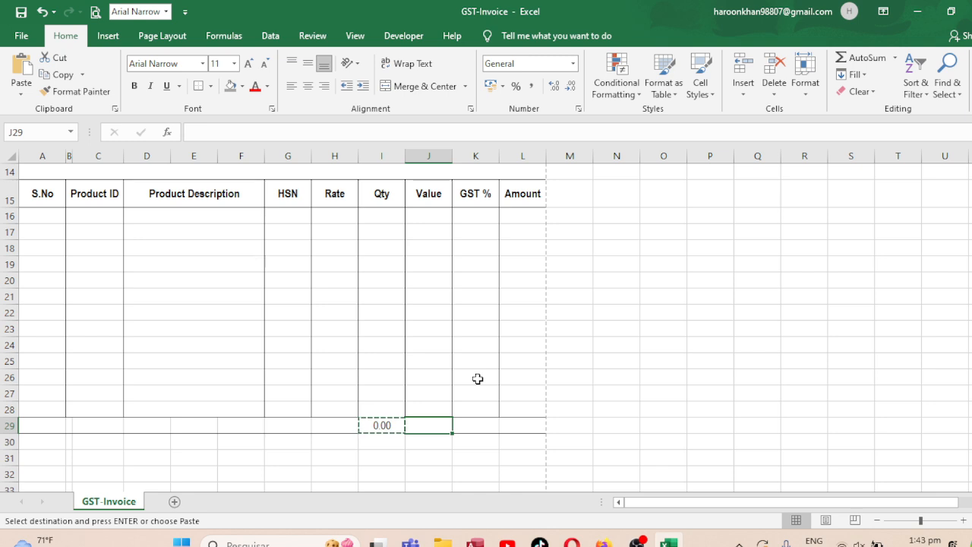
key(ctrl+v)
key(Right)
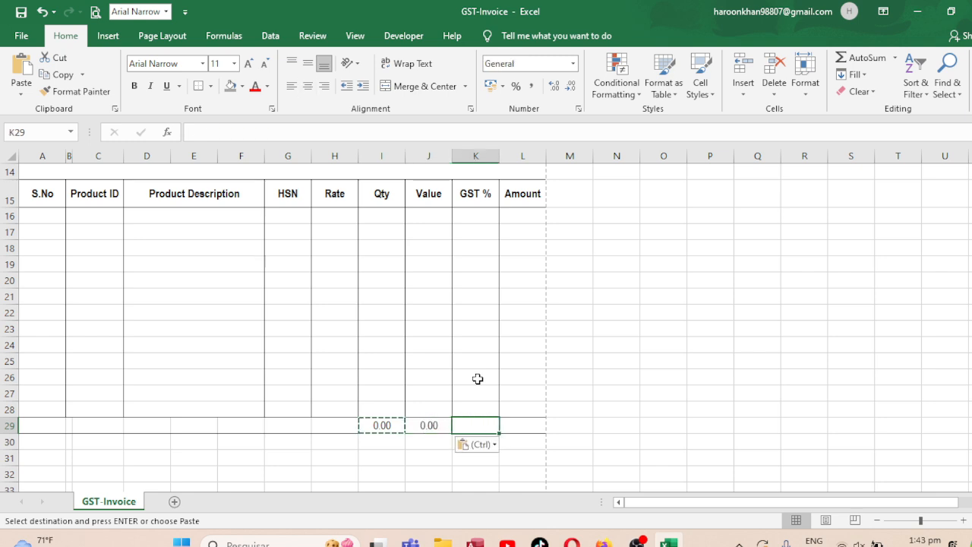
key(ctrl+v)
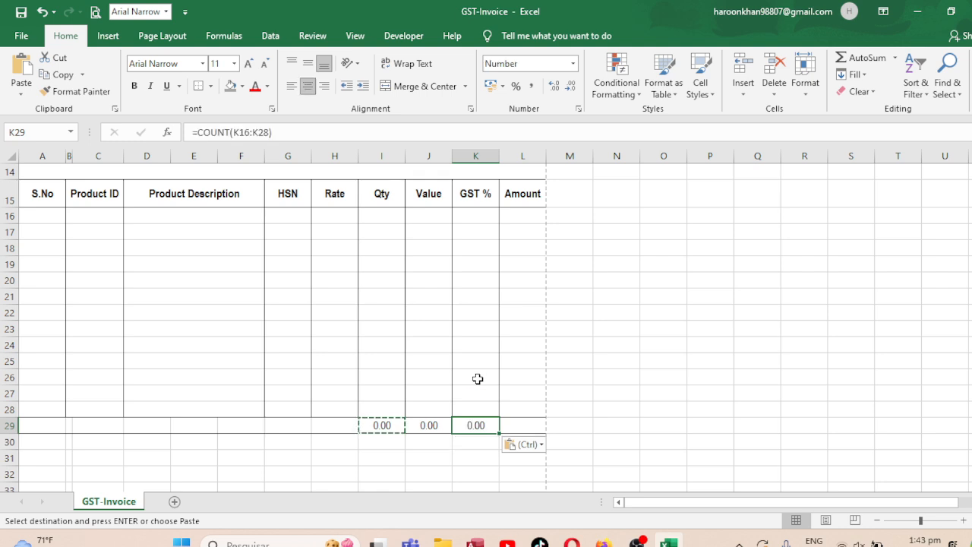
key(Right)
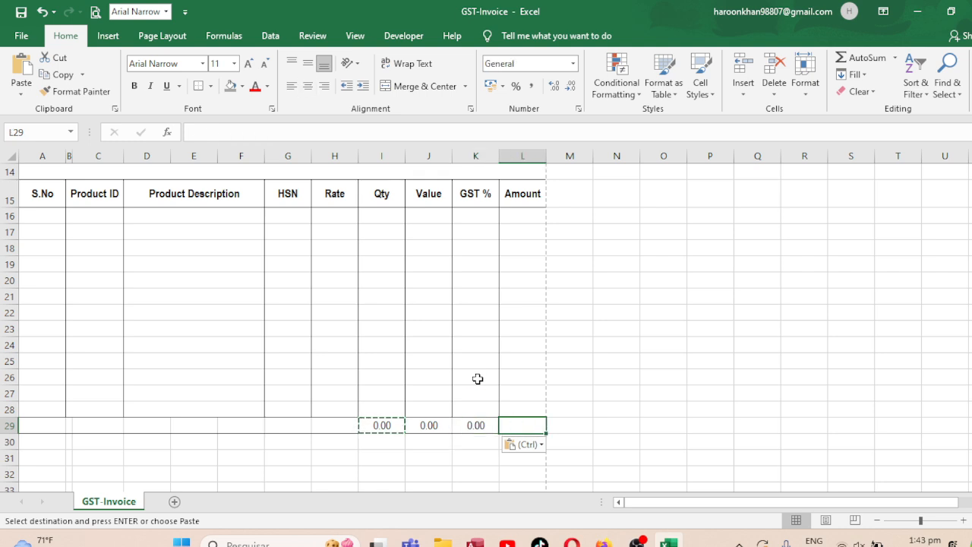
key(ctrl+v)
key(Escape)
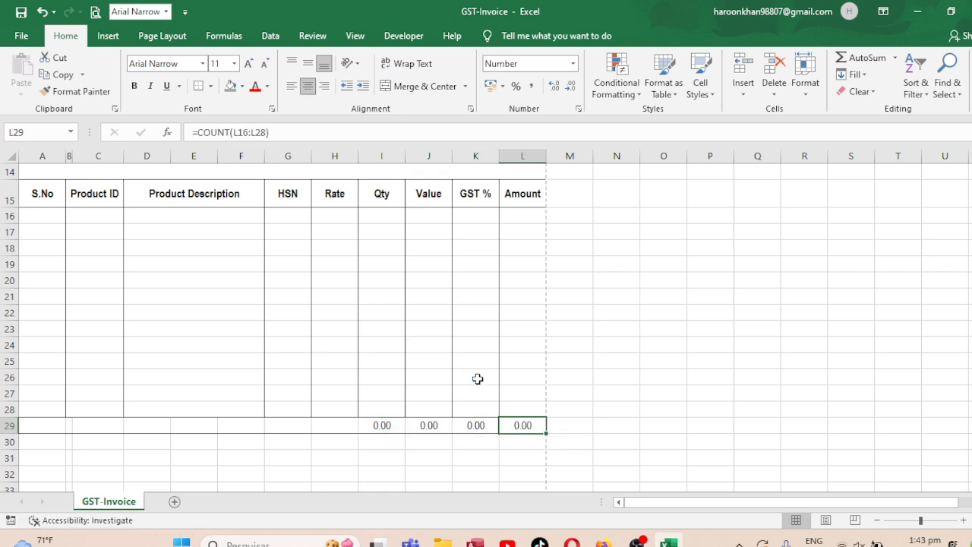
- Check the invoice's new row 29 in the print preview, then return to the worksheet
key(Right)
key(Right)
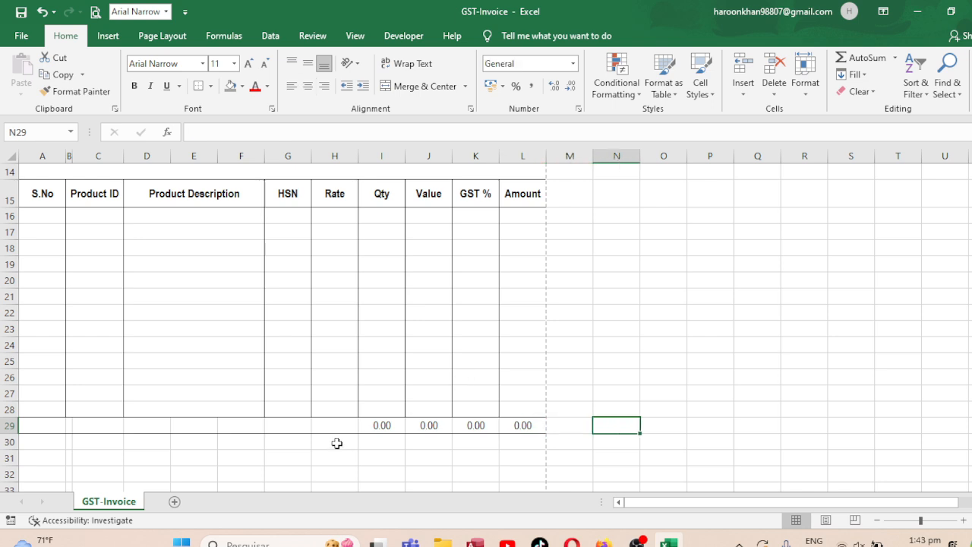
key(ctrl+p)
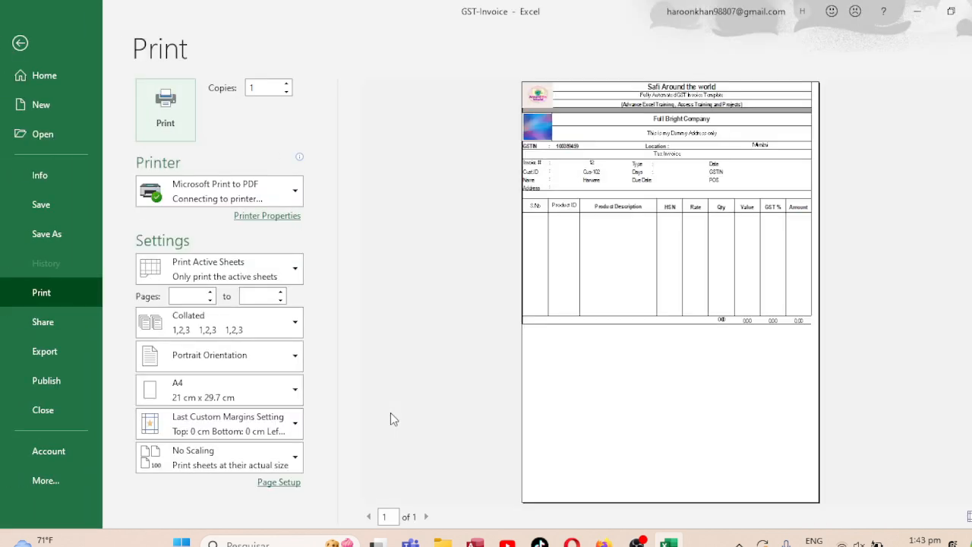
click(20, 44)
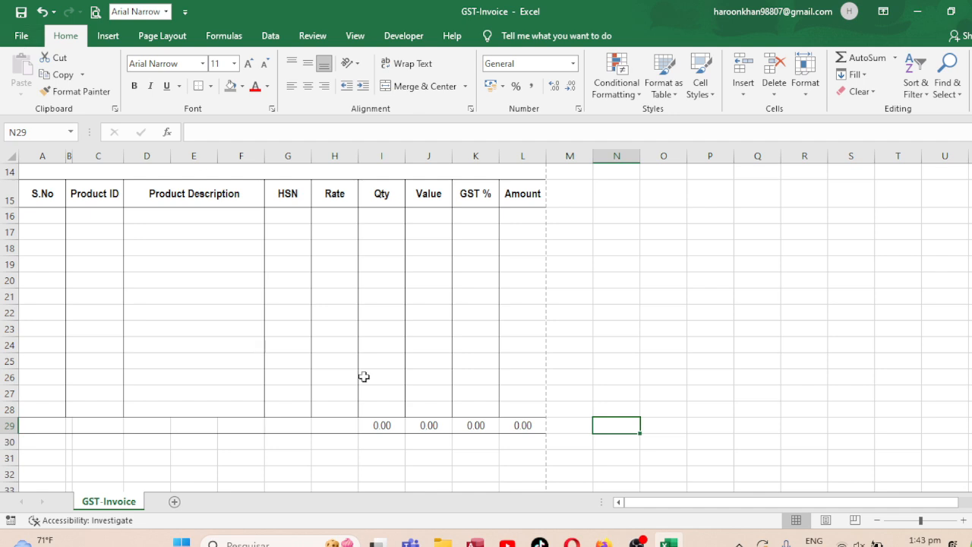
- Apply separate outside borders around the formula cells I29, J29, K29 and L29
click(378, 427)
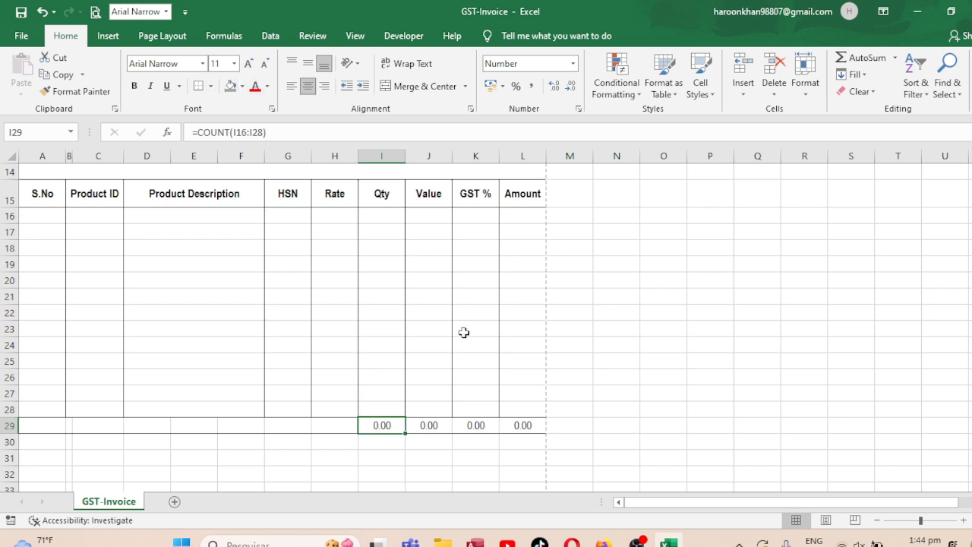
ctrl+click(434, 422)
ctrl+click(486, 423)
ctrl+click(526, 424)
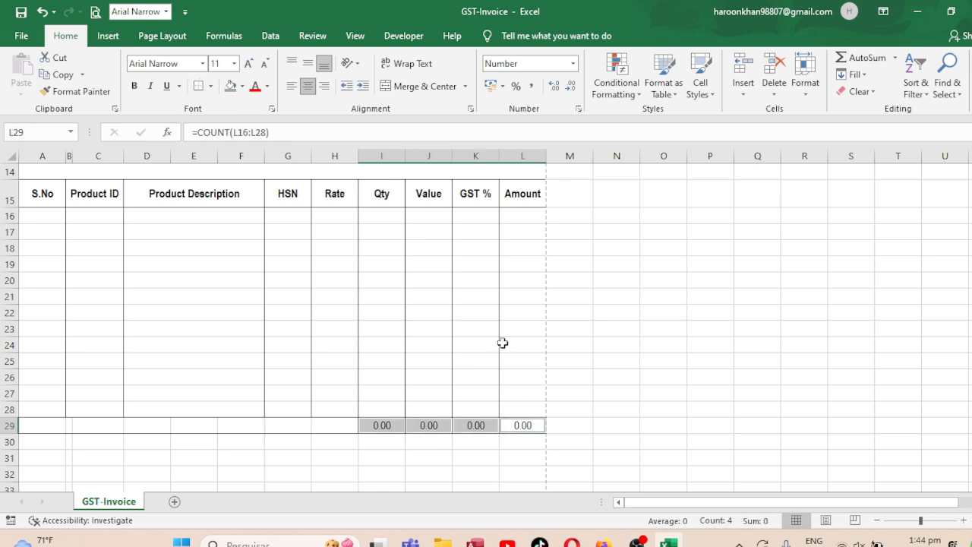
- Merge and centre cells A29:H29 and enter the label Total
click(262, 425)
drag(44, 423, 325, 427)
click(422, 86)
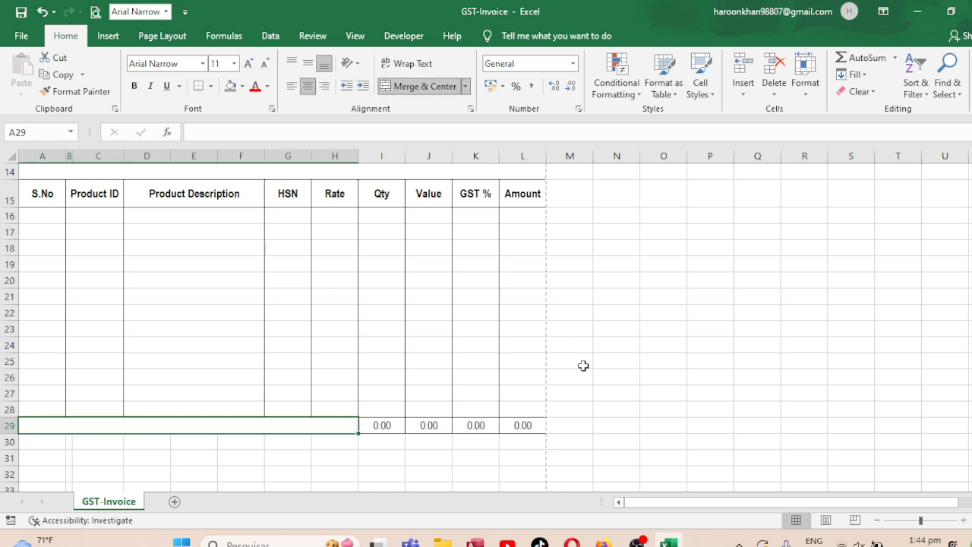
text(Total)
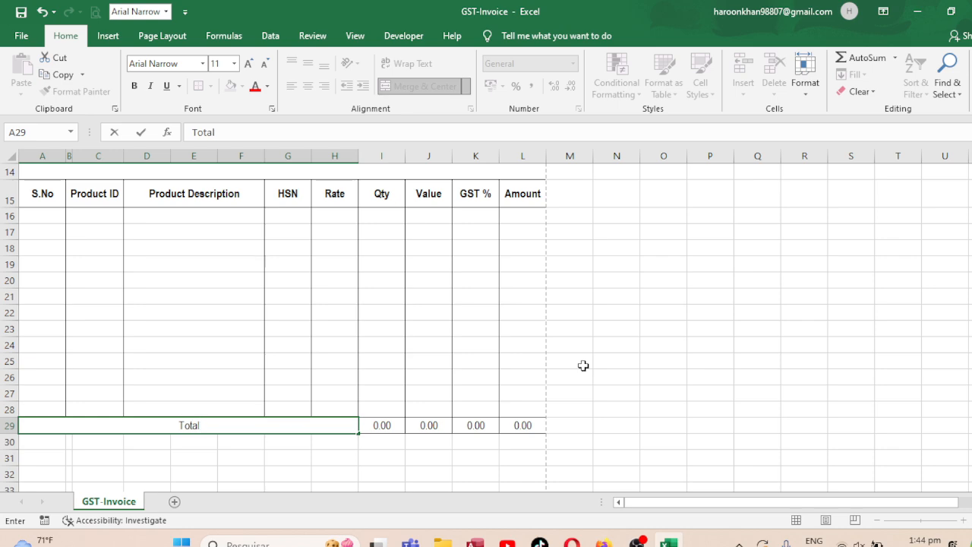
key(Return)
- Merge and centre cells I30:L30 below the formula cells and apply an outside border around them
key(Down)
key(Down)
key(Down)
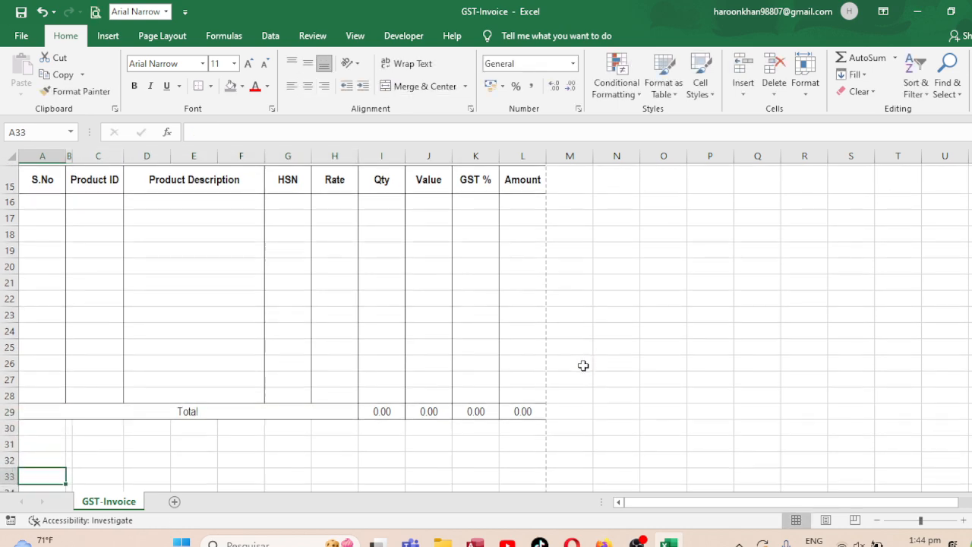
key(Down)
key(Down)
key(Down)
key(Down)
key(Down)
key(Down)
key(Down)
key(Down)
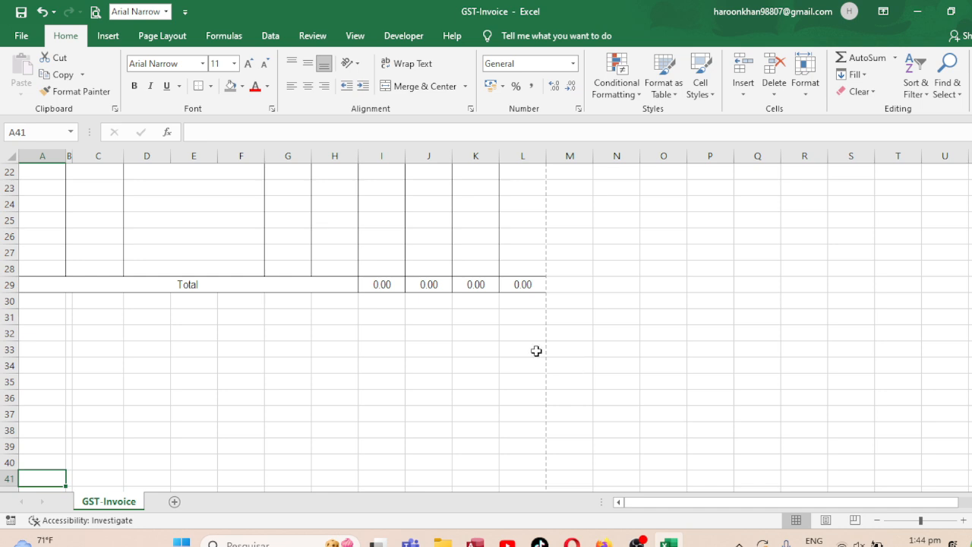
click(388, 320)
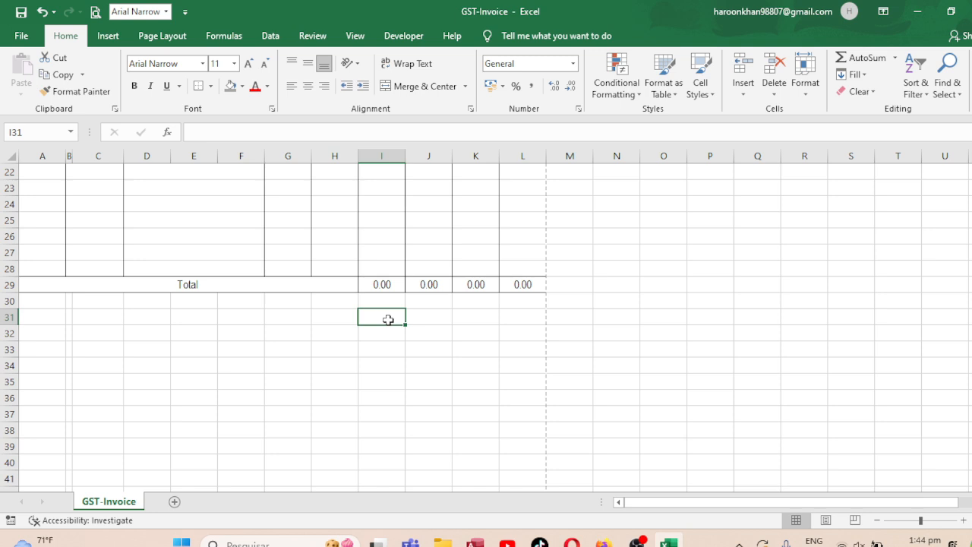
mouse_move(388, 305)
mouse_down()
mouse_move(486, 310)
mouse_move(521, 332)
mouse_move(519, 344)
mouse_up()
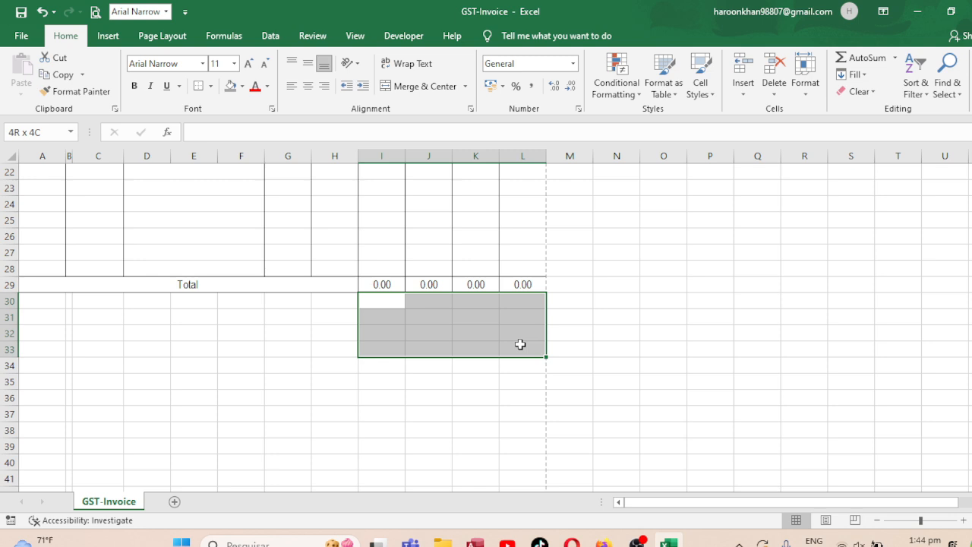
drag(519, 344, 518, 302)
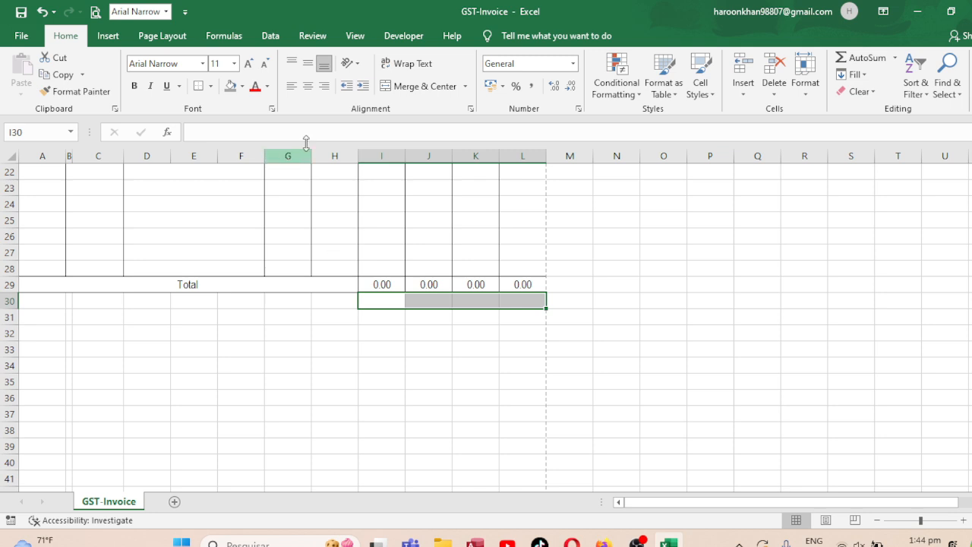
click(422, 86)
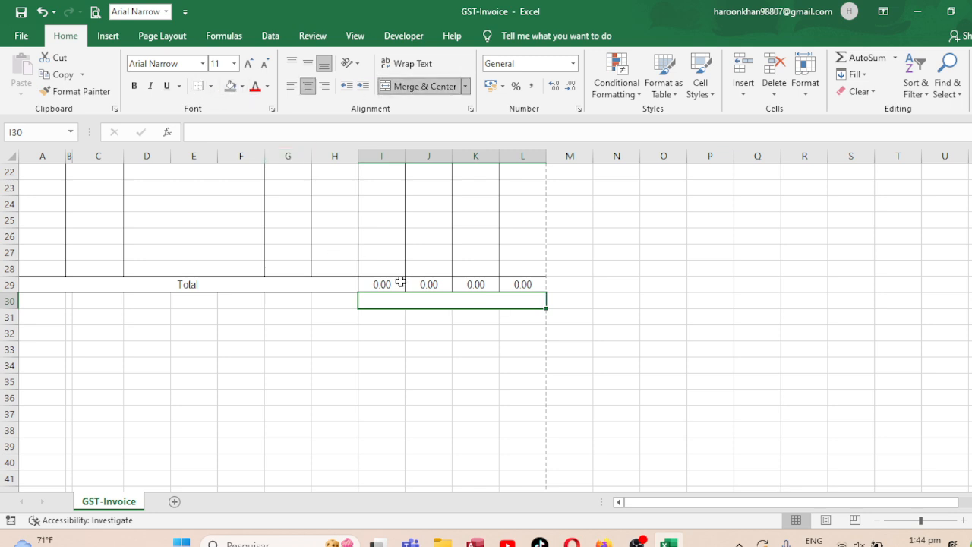
click(382, 316)
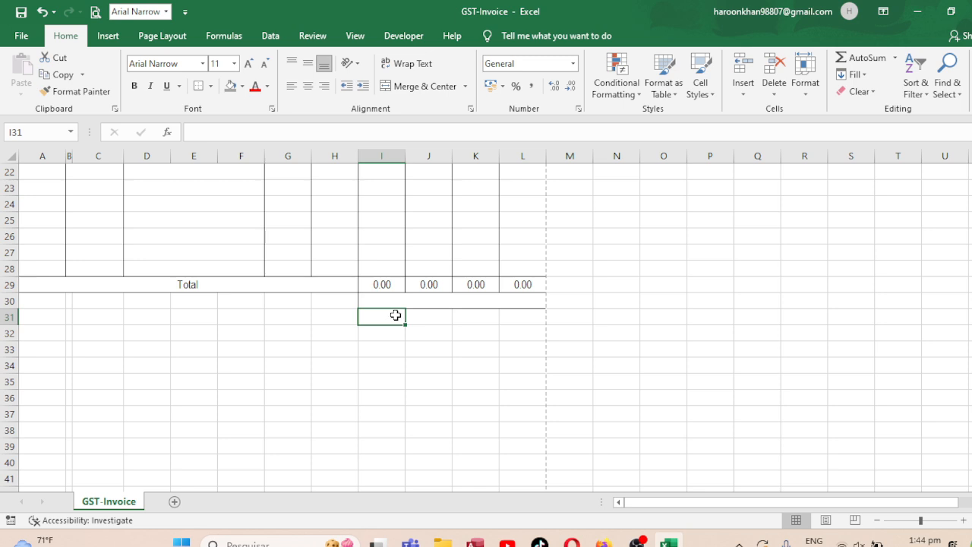
- Enter the heading Summary Details in the merged cell I30:L30 and make it bold
click(441, 302)
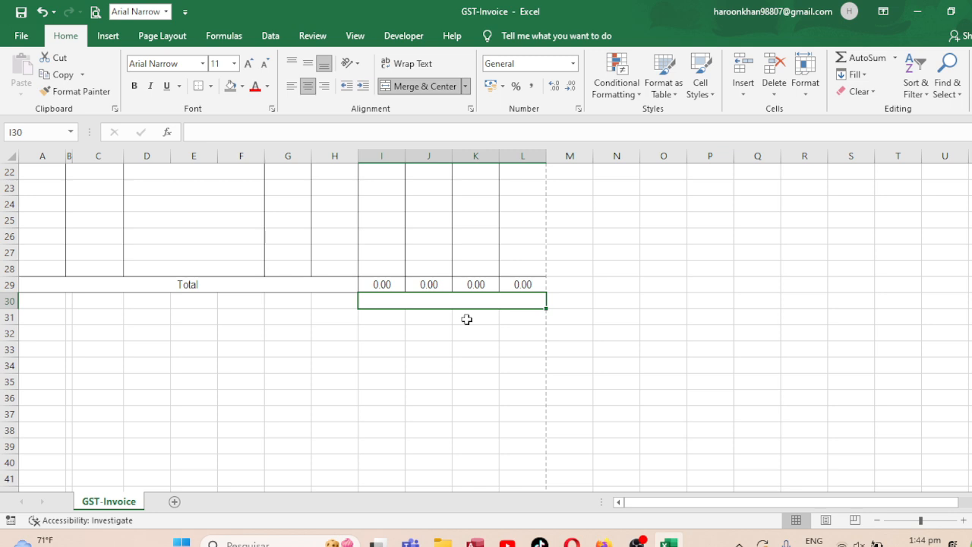
text(Summary)
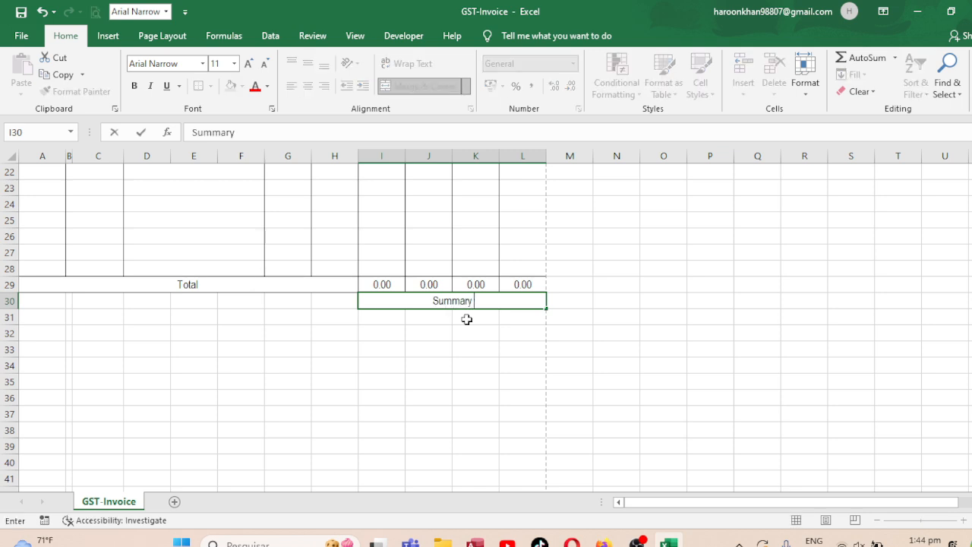
text( Deta)
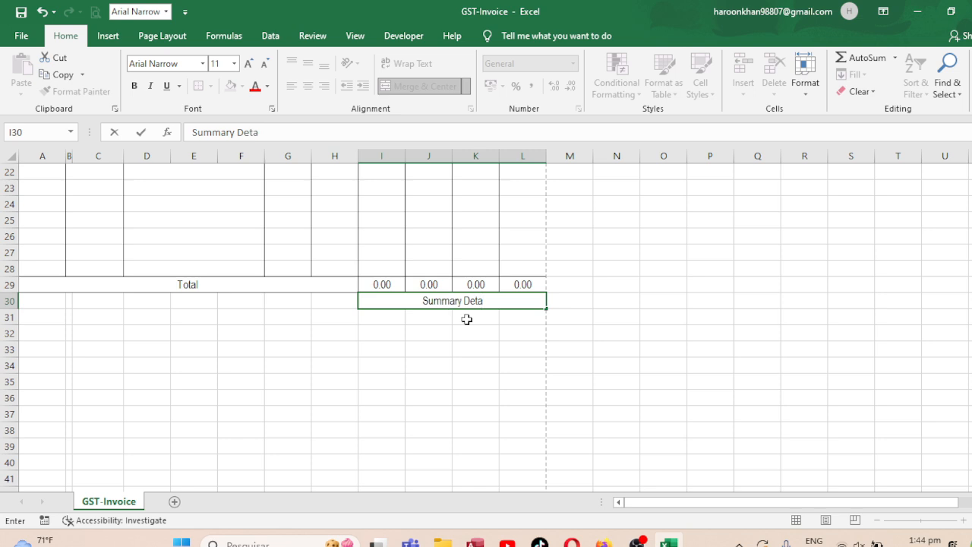
text(ils)
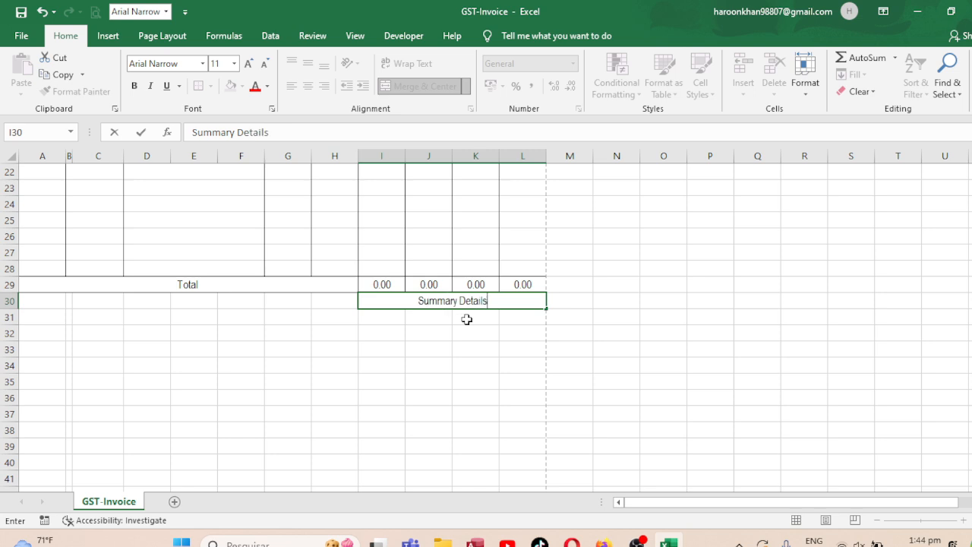
key(Return)
key(ctrl+b)
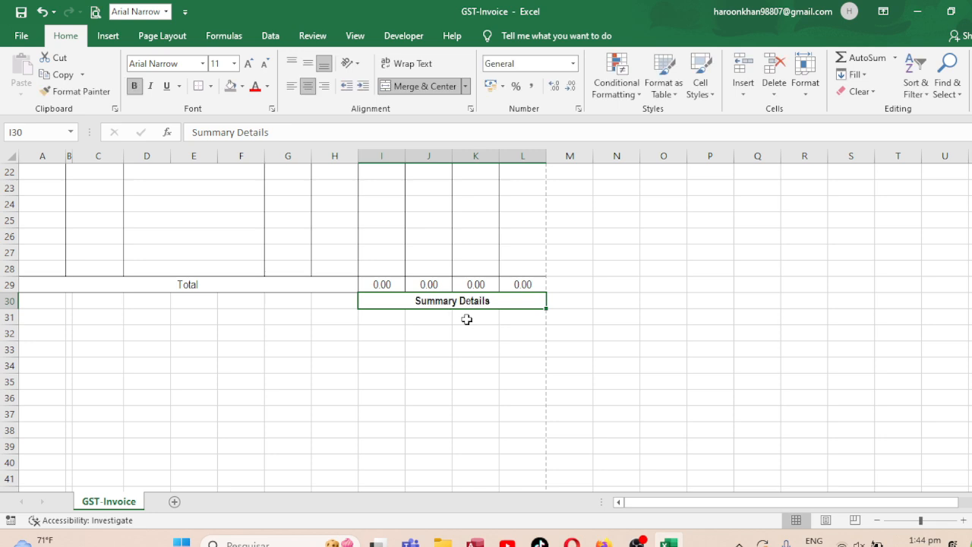
- Apply an outside border around cells I31:L34 below the Summary Details heading
click(385, 325)
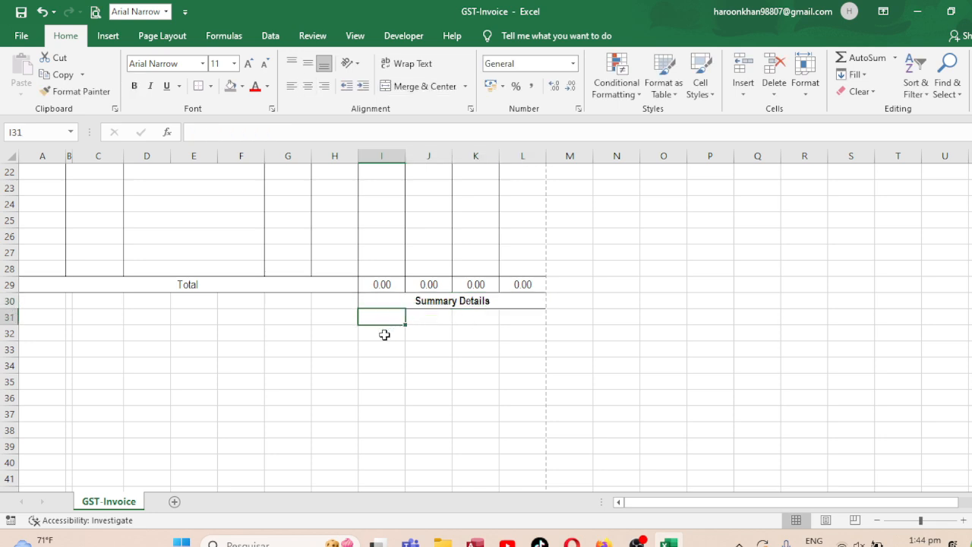
drag(384, 320, 531, 364)
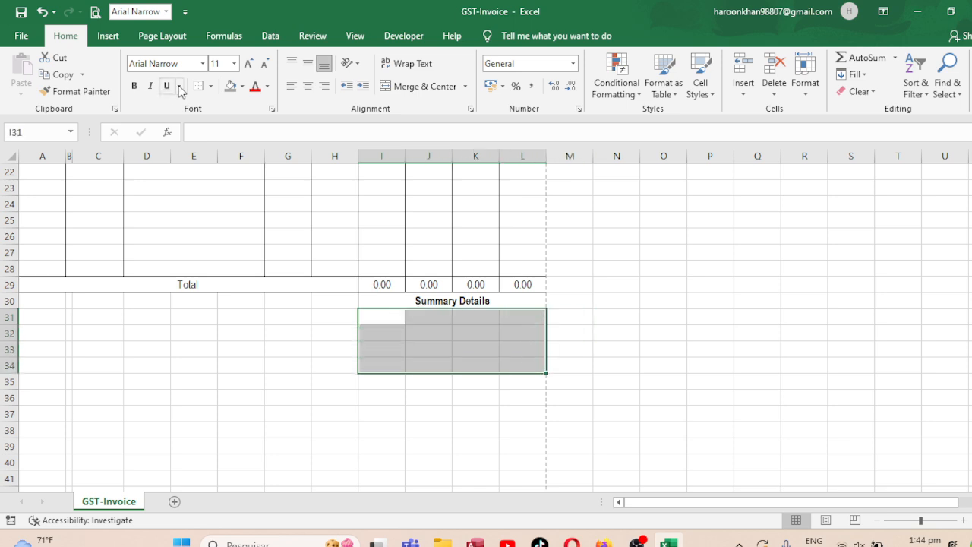
click(389, 327)
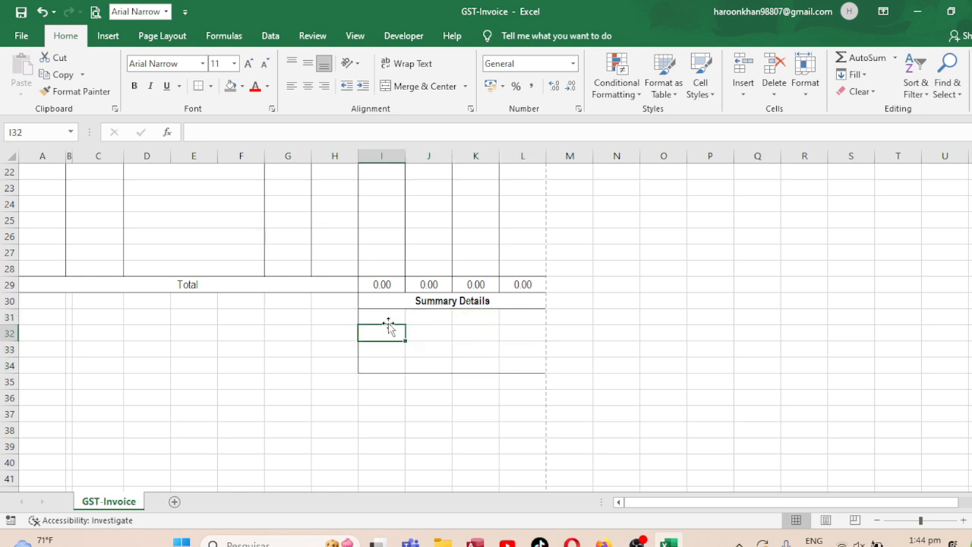
- Apply an outside border to cells I31:L31, copy that row onto the rows below down to row 33, and save the workbook
drag(381, 319, 524, 320)
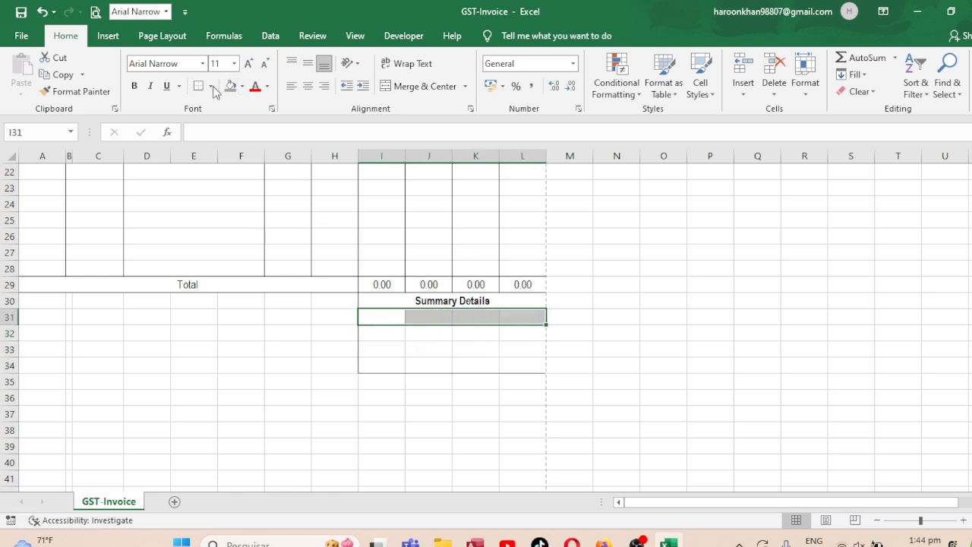
key(ctrl+c)
key(Down)
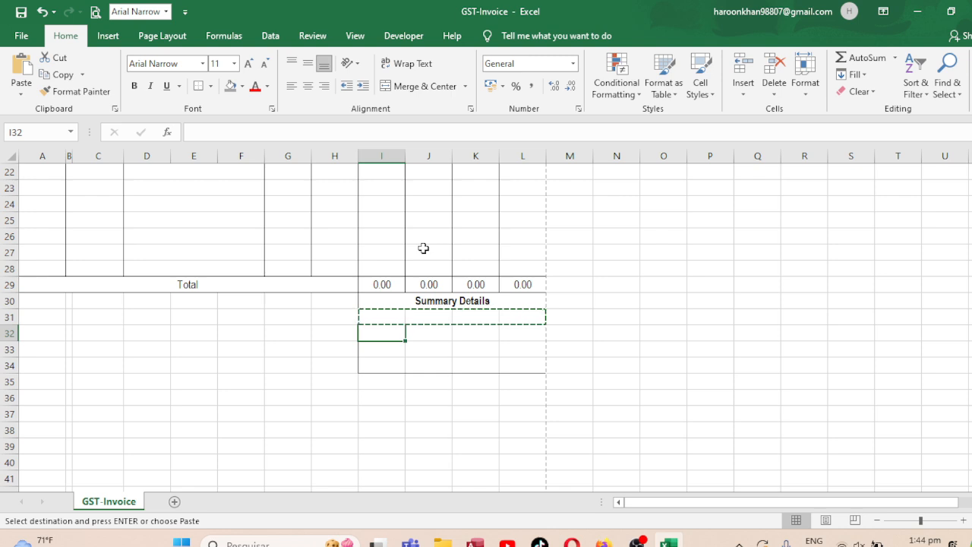
key(Down)
key(ctrl+v)
key(ctrl+v)
key(Down)
key(ctrl+s)
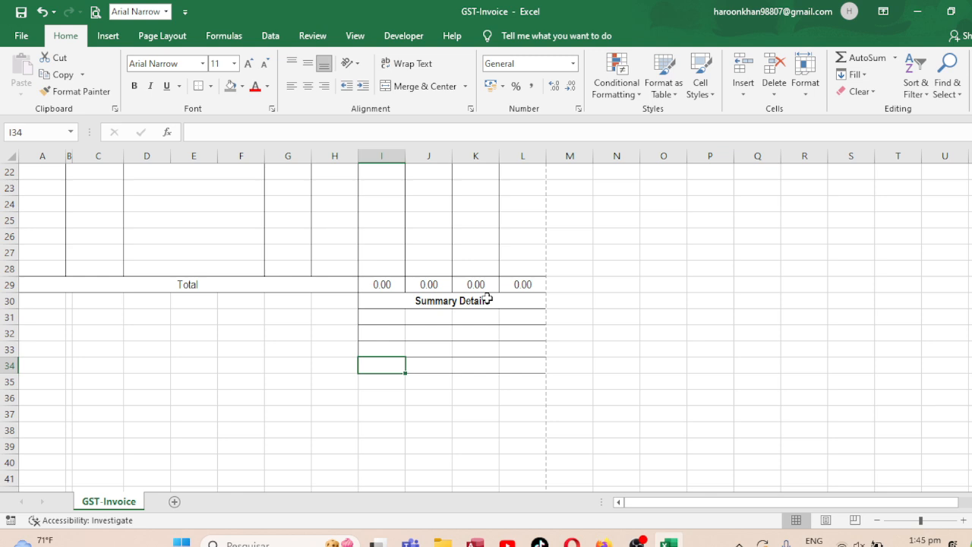
- Merge and centre cells I31:J31 and enter the label Total Amount
click(378, 318)
drag(378, 318, 416, 317)
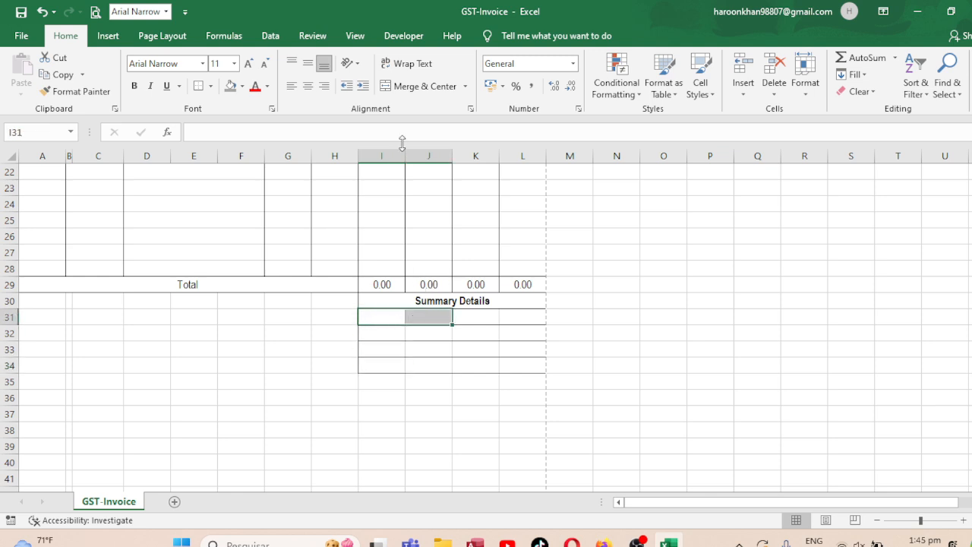
click(420, 86)
text(Total)
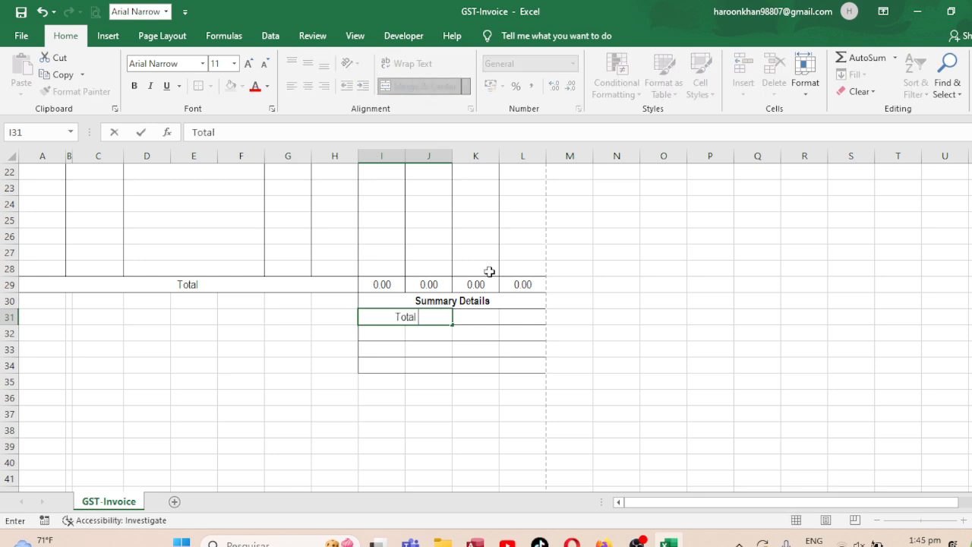
text( Amount)
key(Return)
- Merge and centre cells I32:J32 below Total Amount and enter the label CGST
key(shift+Right)
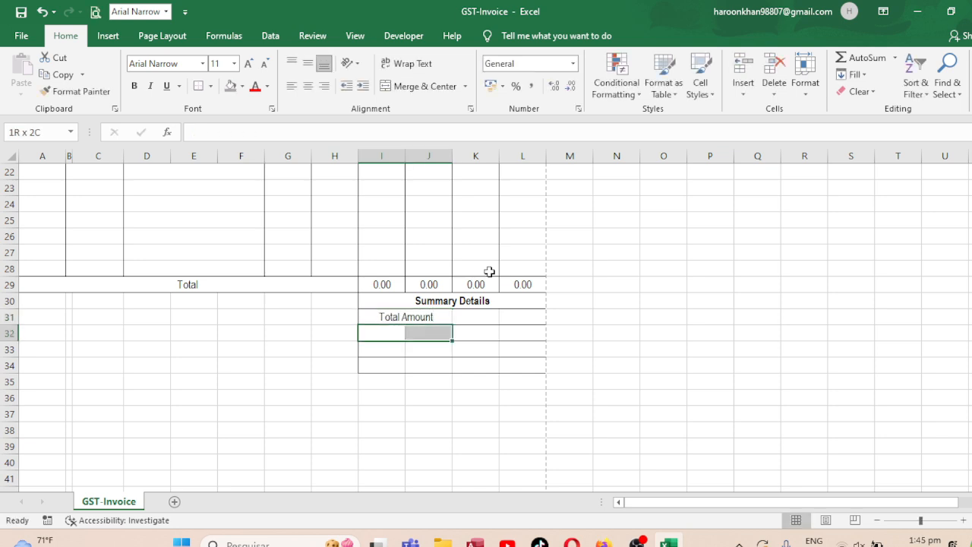
click(424, 86)
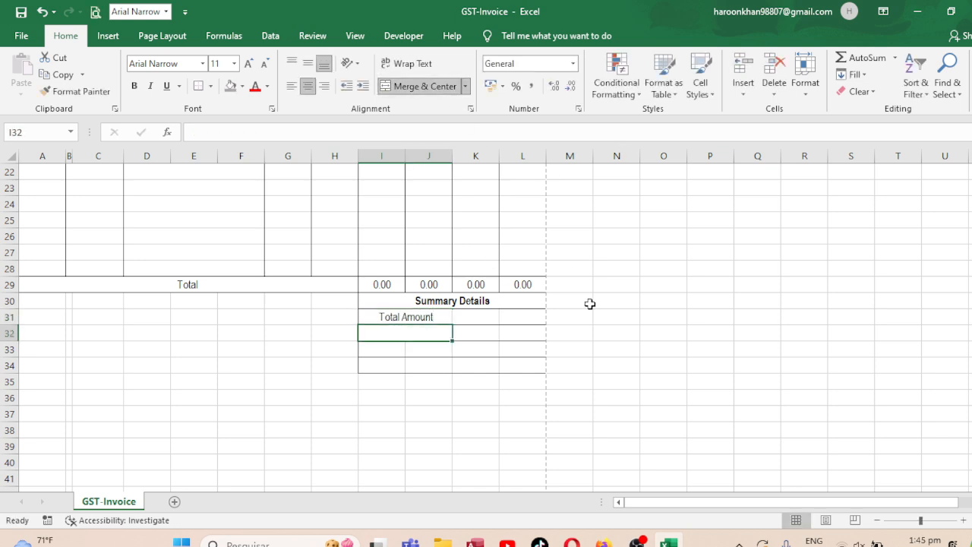
text(CGST)
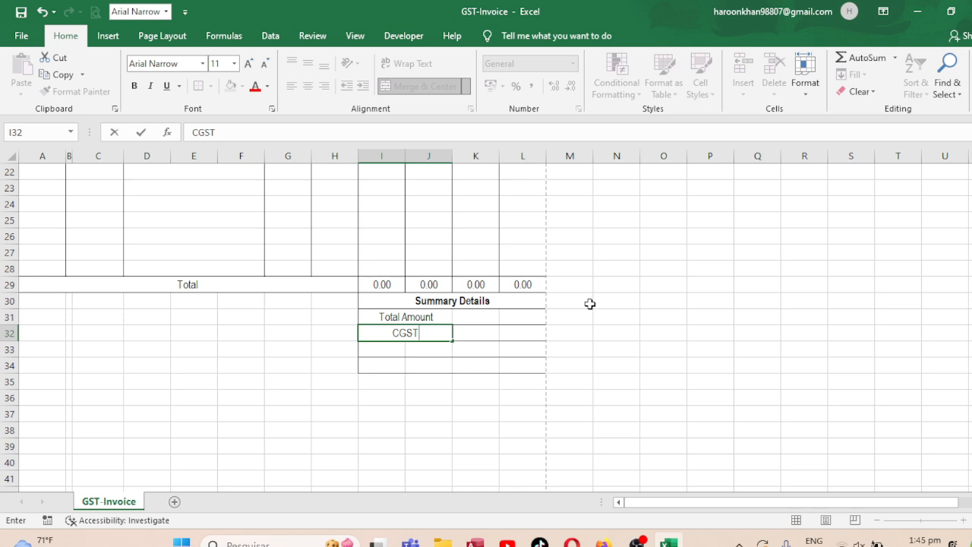
key(Return)
- Copy the merged CGST cell into I33:J33 and replace its label with SGST
key(Up)
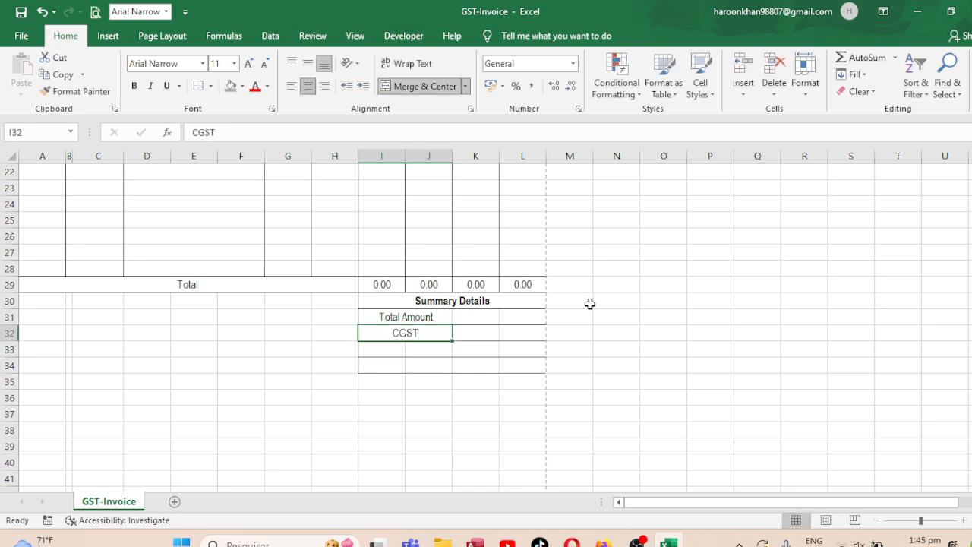
key(ctrl+c)
key(Down)
key(ctrl+v)
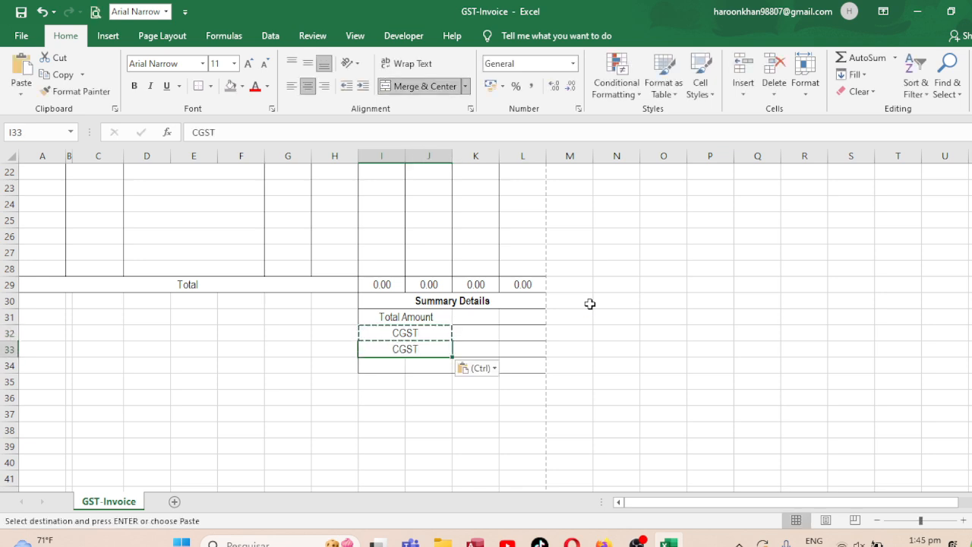
text(SG)
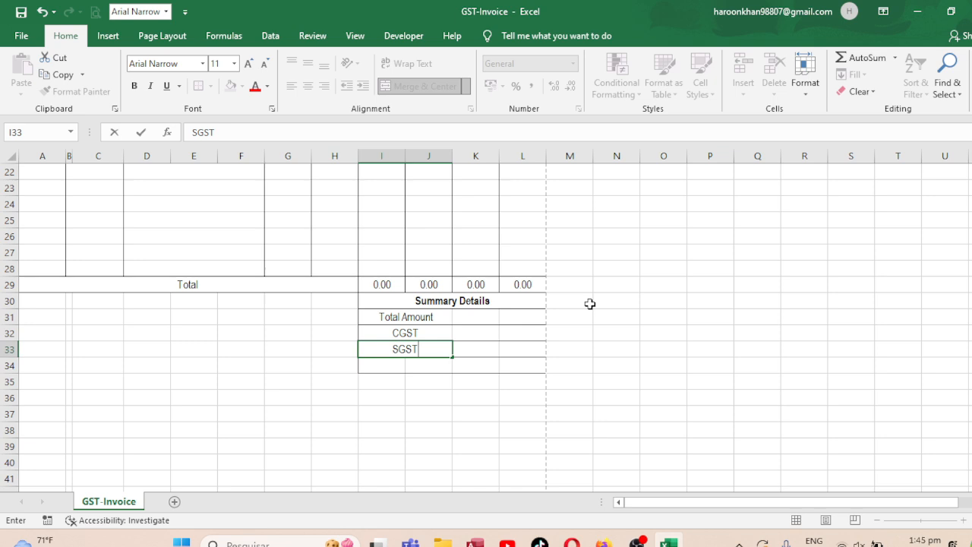
text(ST)
key(Return)
- Copy the merged SGST cell into I34:J34 and replace its label with IGST
key(Up)
key(ctrl+c)
key(Down)
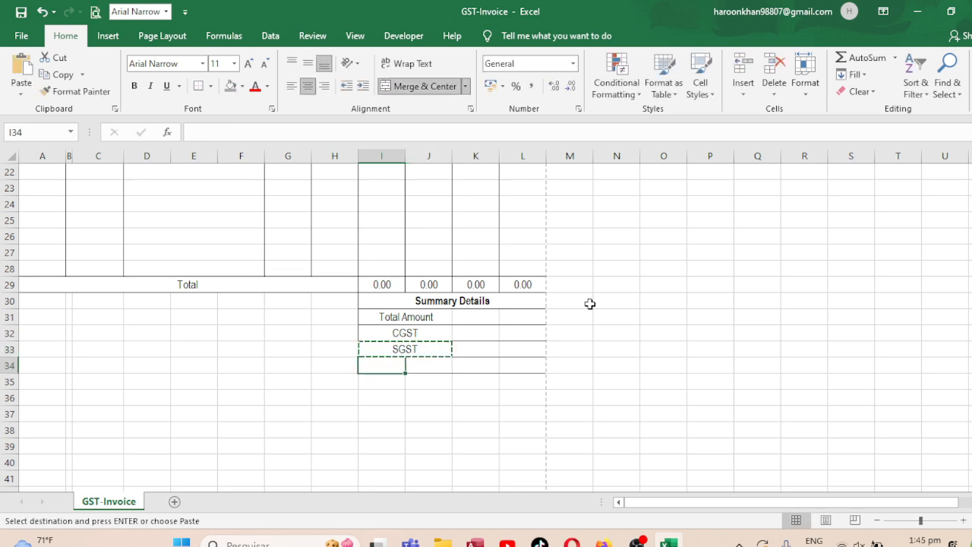
key(ctrl+v)
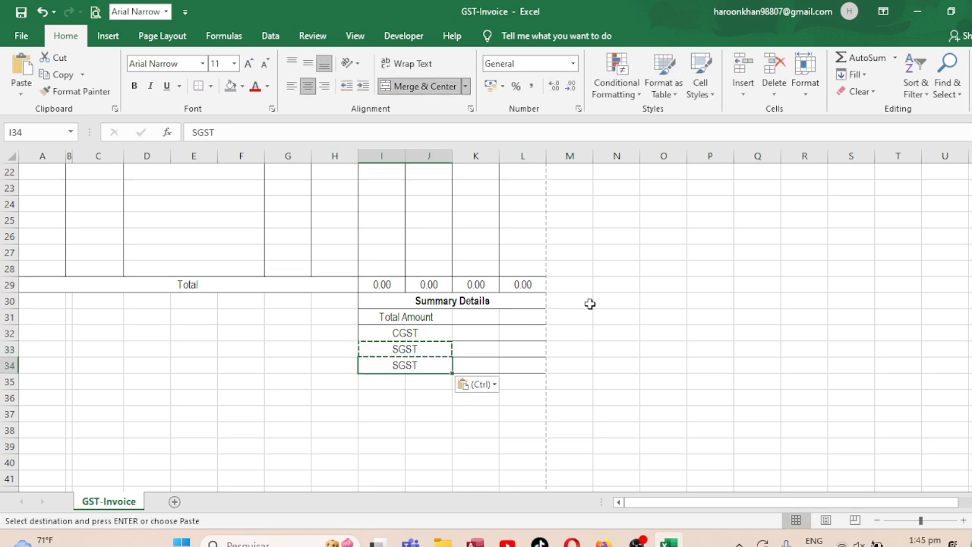
text(IG)
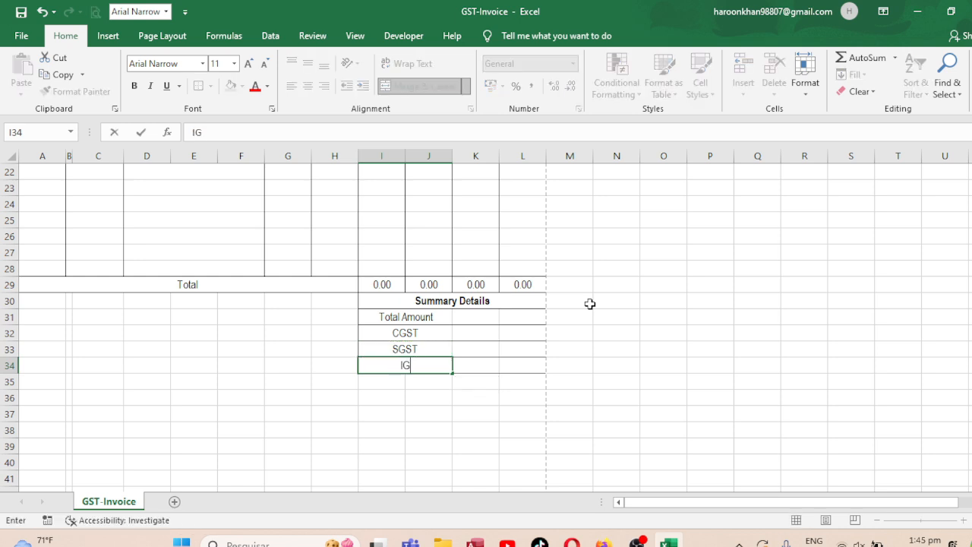
text(ST)
key(Return)
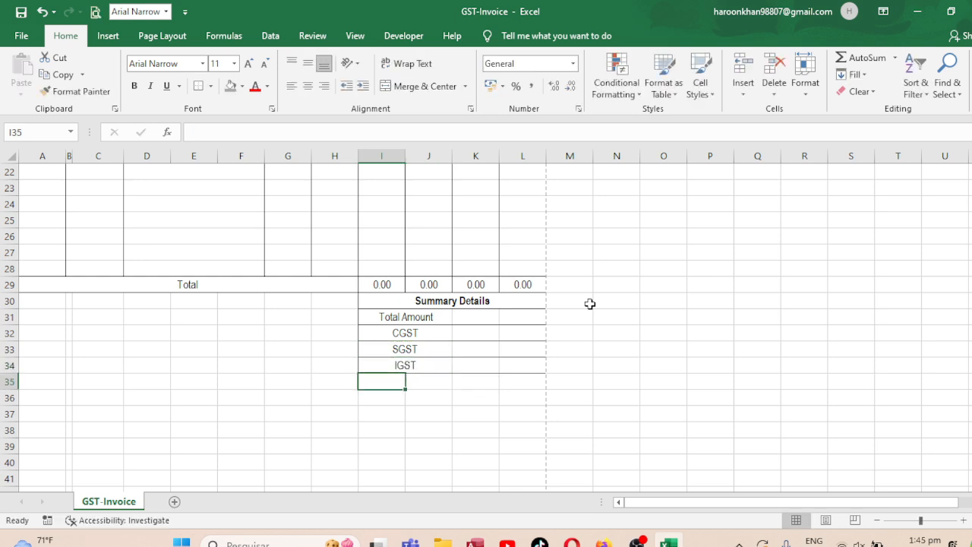
- Copy the IGST row I34:L34 into row 35 and replace the label with Invoice Amount
key(Up)
key(shift+Right)
key(shift+Right)
key(shift+Right)
key(ctrl+c)
key(Down)
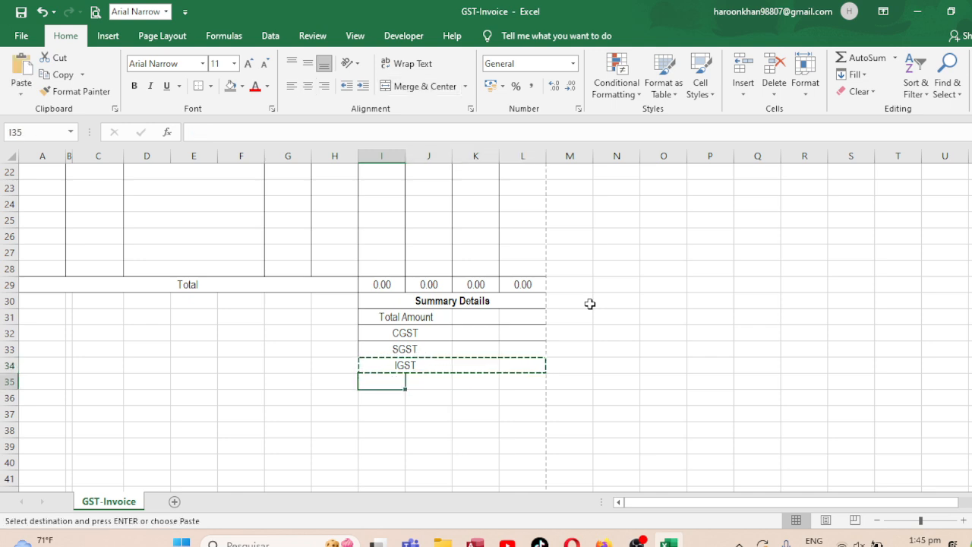
key(ctrl+v)
key(Down)
key(Up)
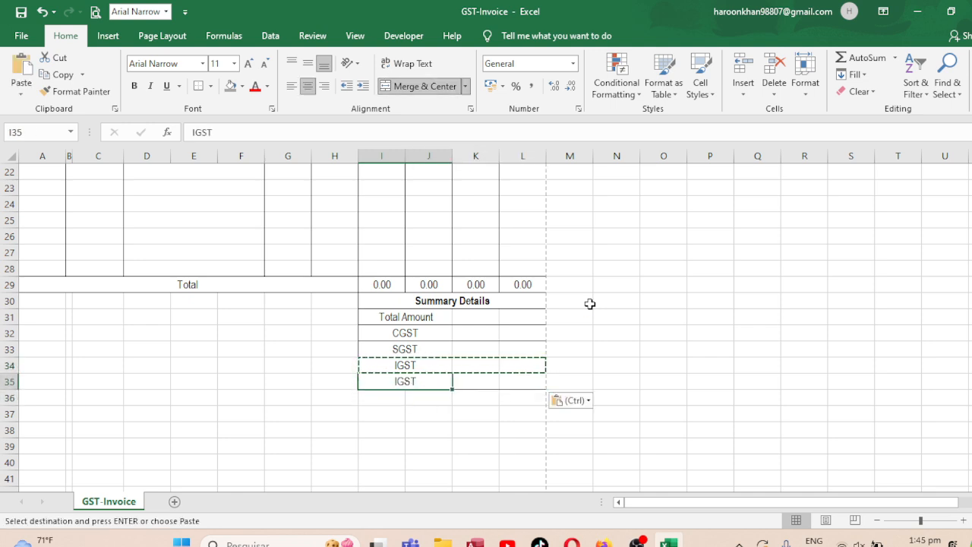
text(i)
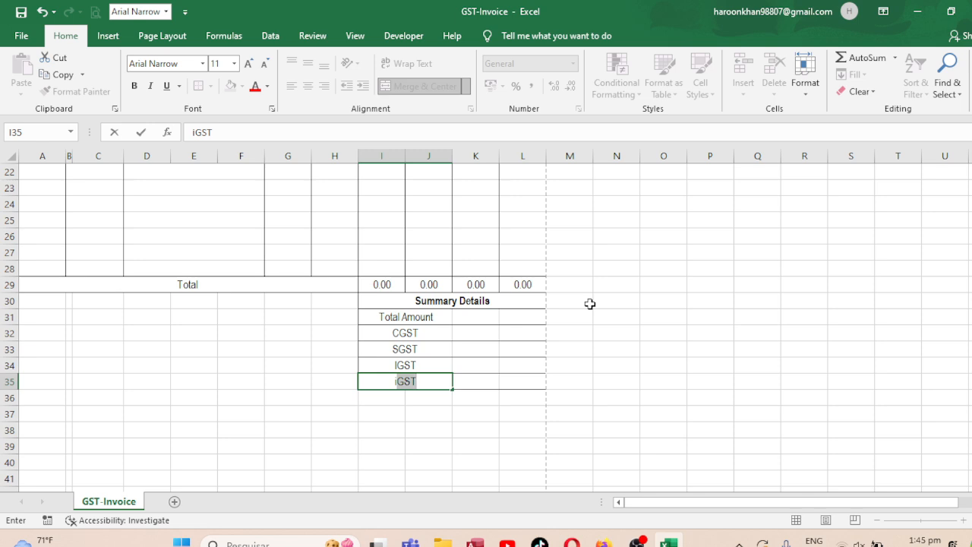
key(BackSpace)
key(BackSpace)
text(Invoice Amount)
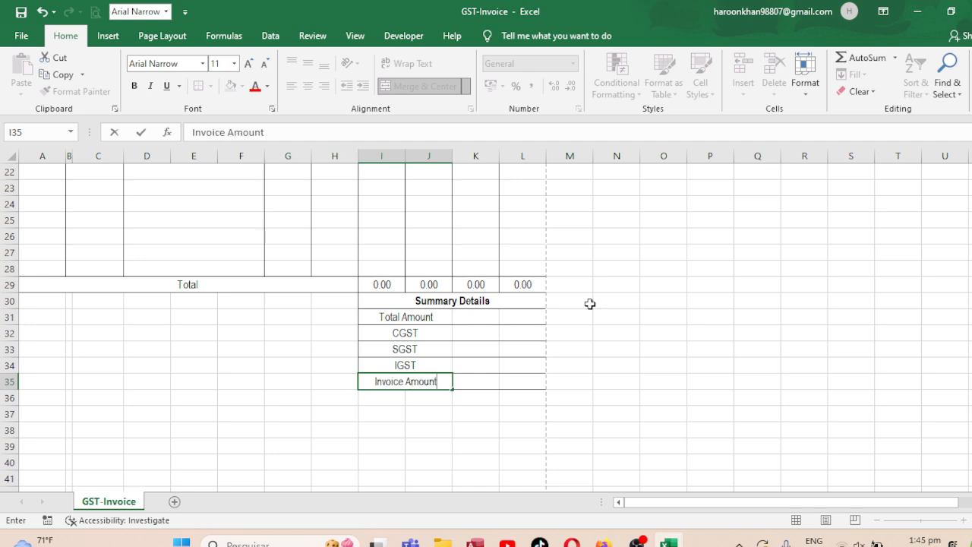
key(ctrl+Return)
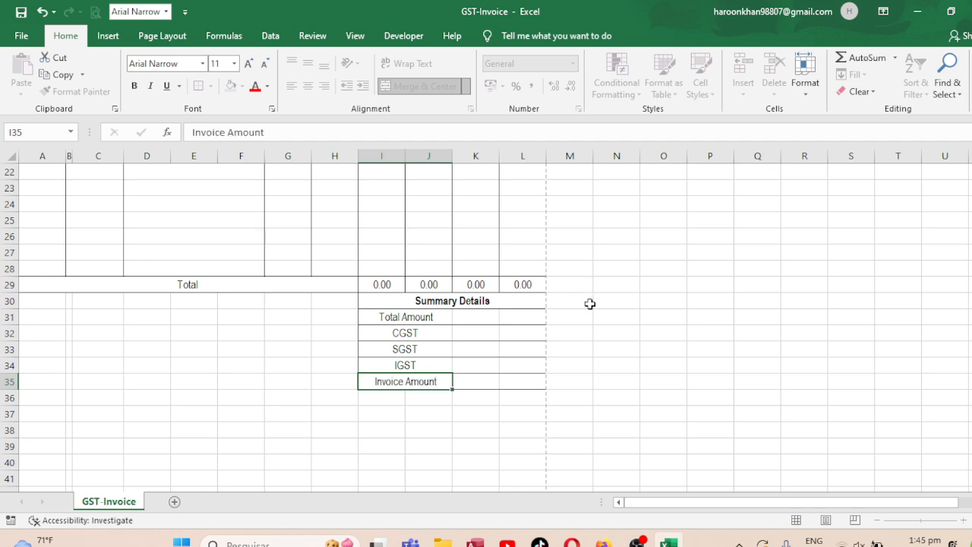
- Examine the Summary Details section in an enlarged print preview of the invoice and return to the sheet
click(436, 328)
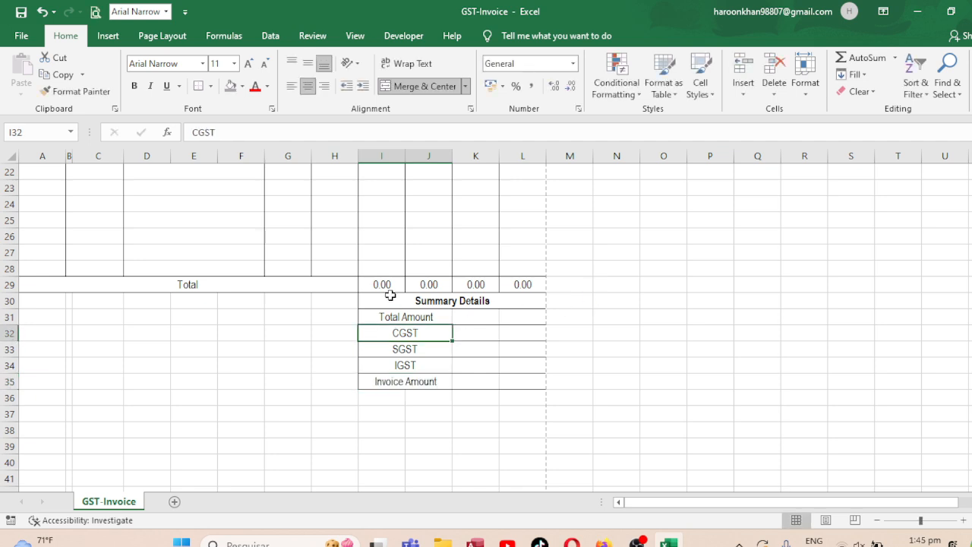
key(ctrl+p)
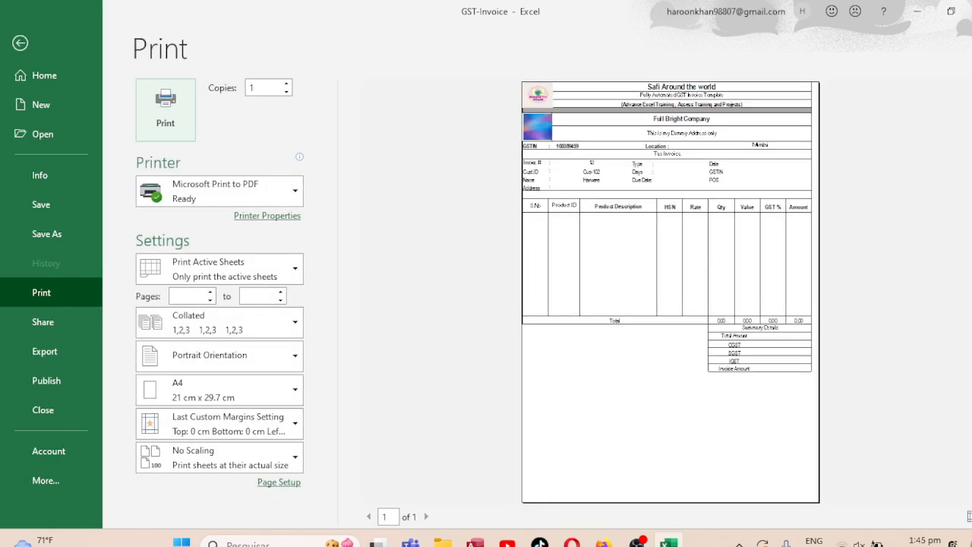
click(670, 228)
click(951, 411)
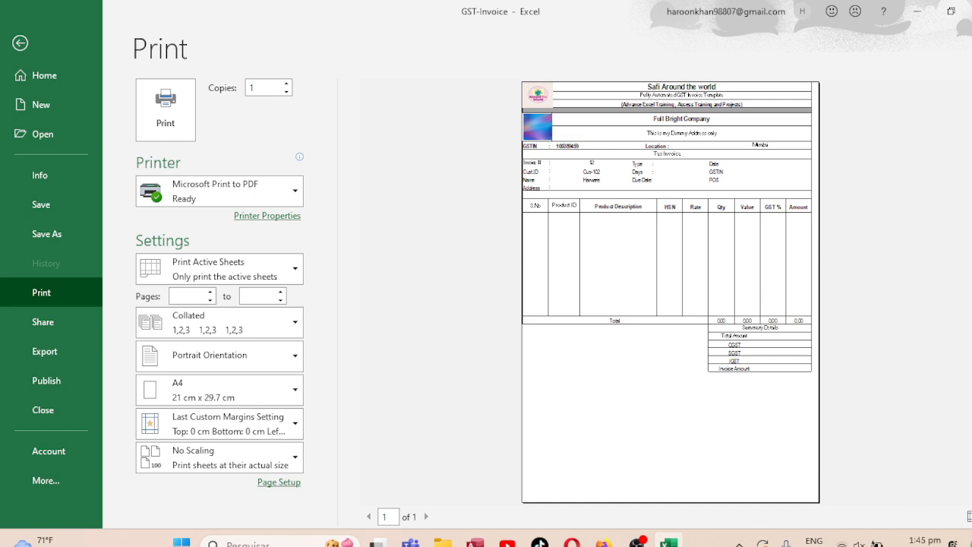
click(970, 517)
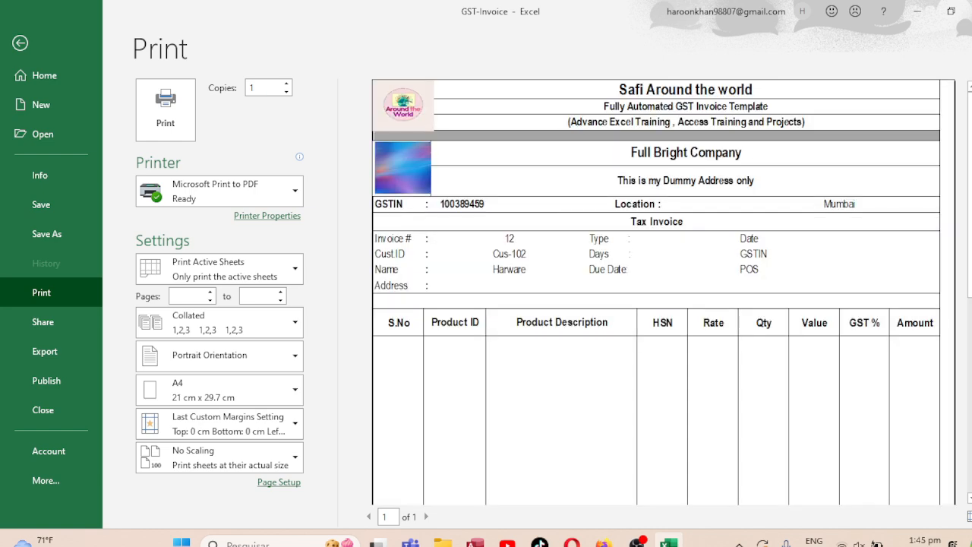
drag(969, 198, 963, 380)
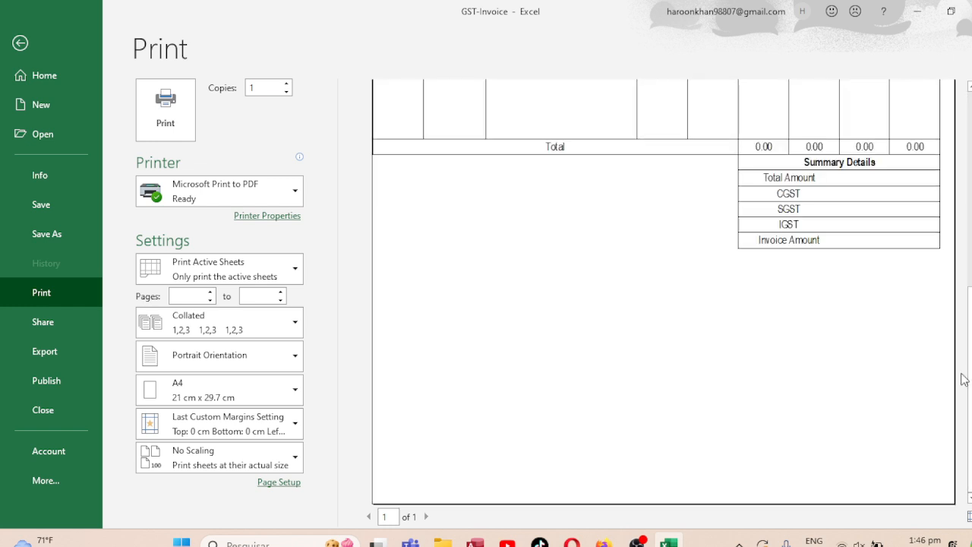
click(20, 43)
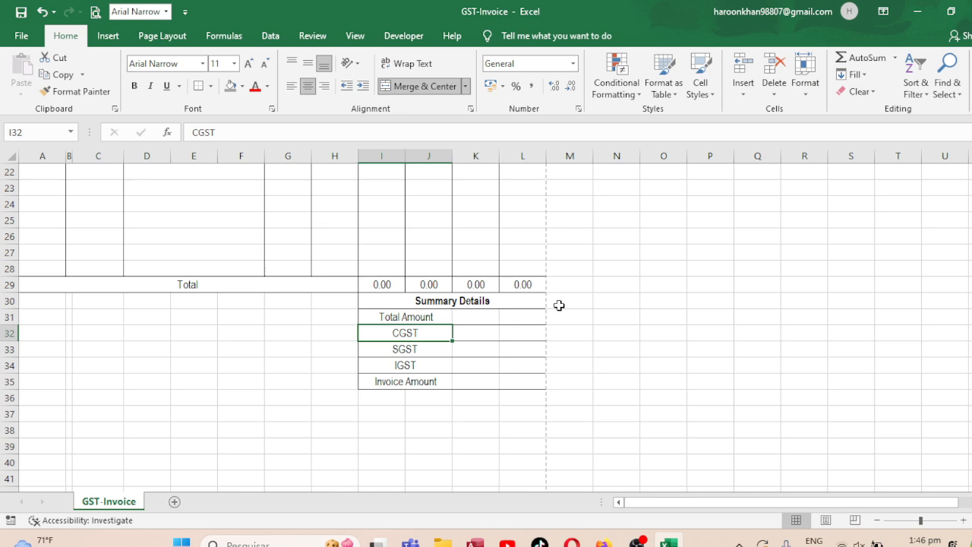
- Add a left border to cells K31:L35 to separate the summary labels from their value cells
click(479, 322)
drag(475, 317, 536, 386)
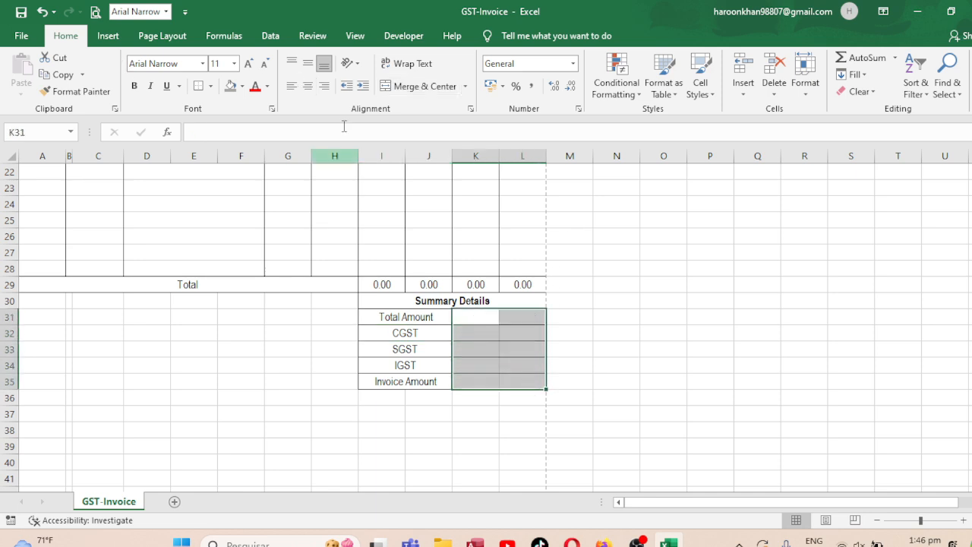
click(210, 86)
click(201, 161)
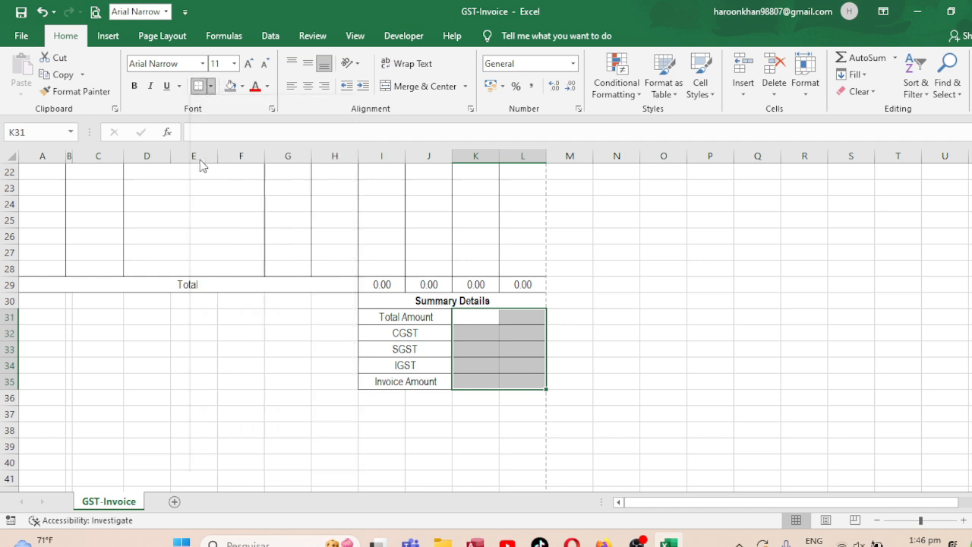
click(575, 269)
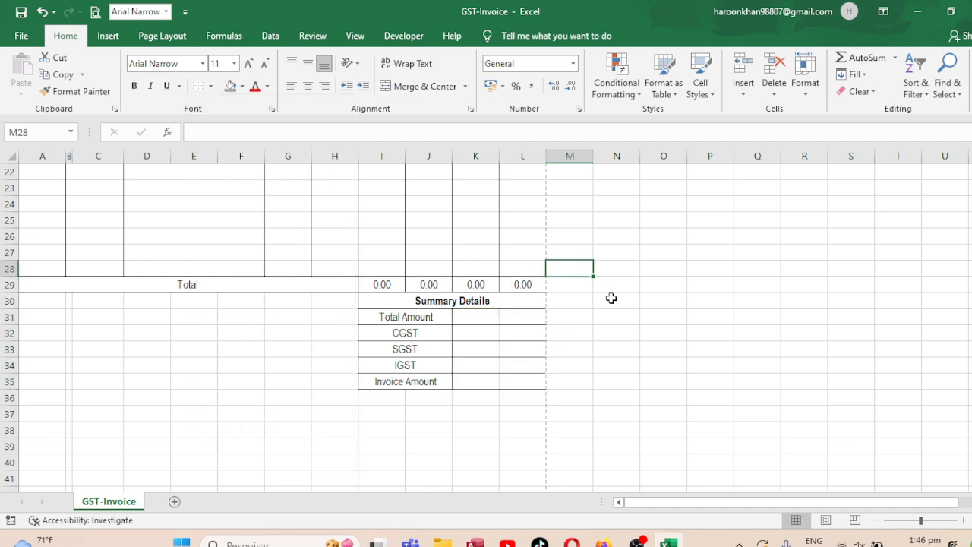
- Check the summary table's borders in a full-page print preview and return to the sheet
key(ctrl+p)
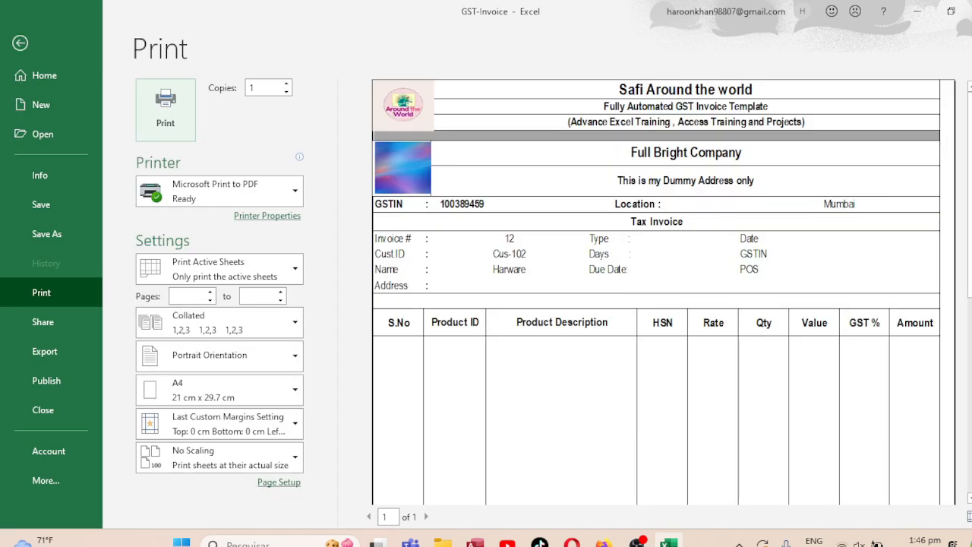
click(968, 516)
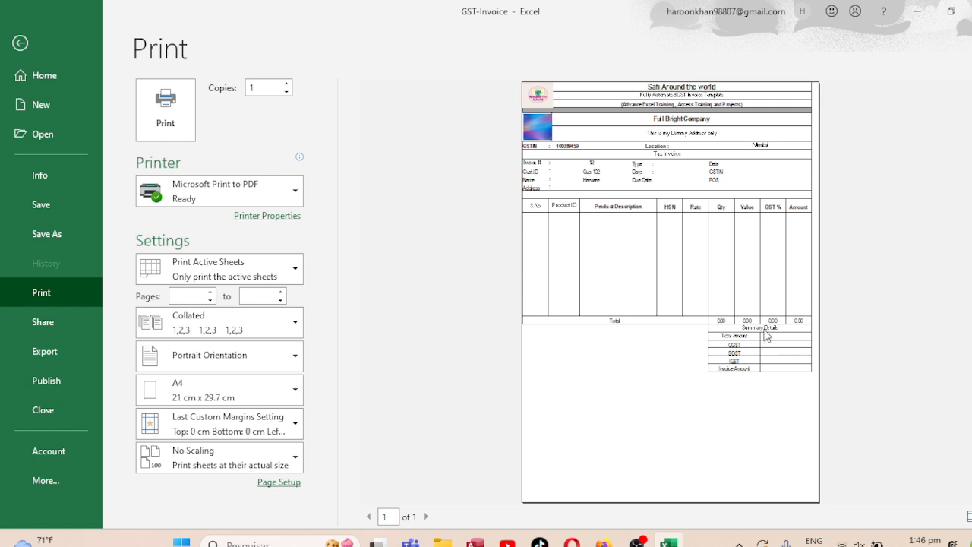
click(21, 44)
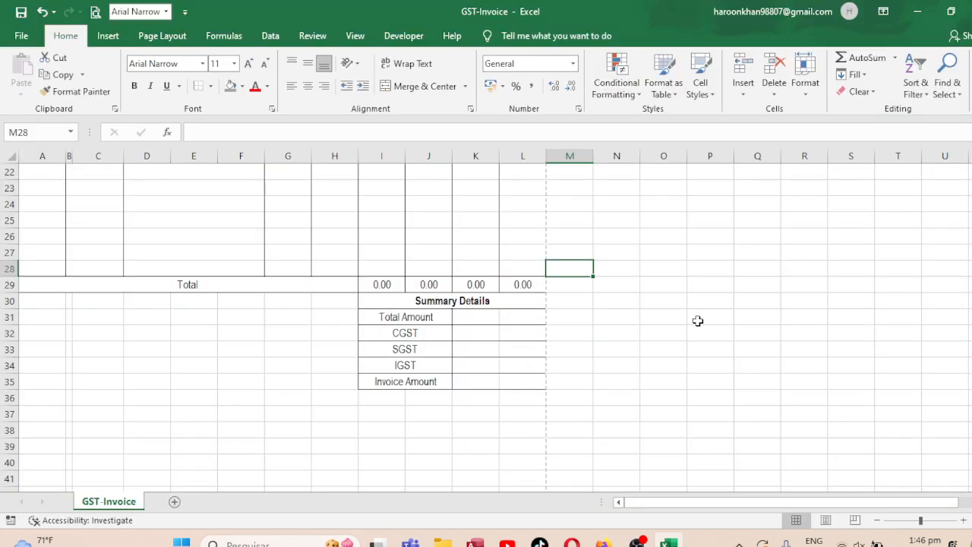
- Merge and center cells K31:L31 and copy the merged cell into the CGST, SGST and IGST rows
drag(467, 315, 516, 319)
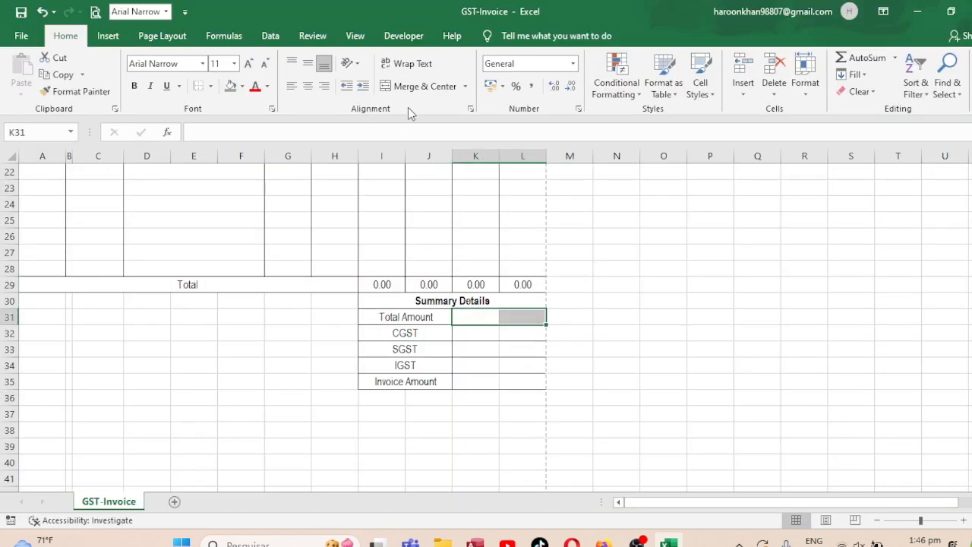
click(423, 86)
key(ctrl+c)
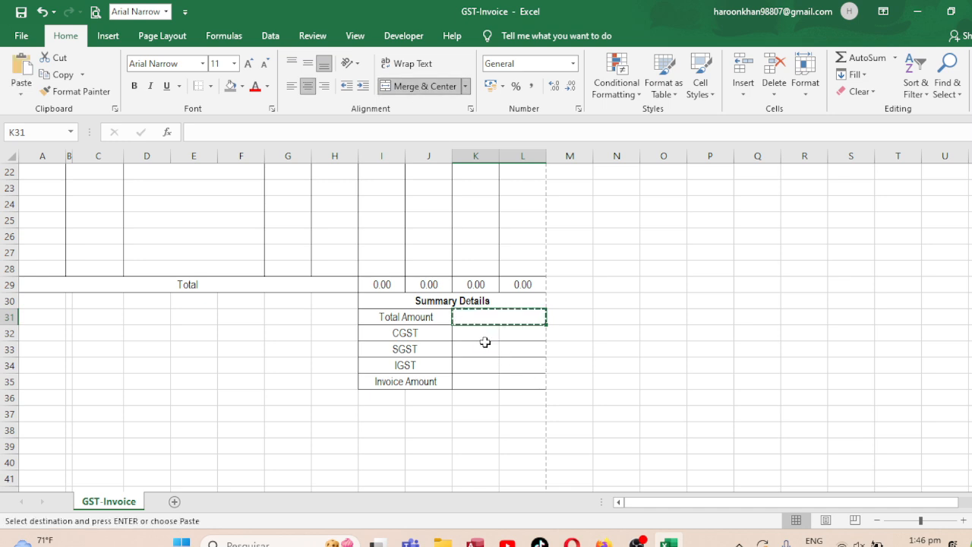
key(Down)
key(ctrl+v)
key(Down)
key(ctrl+v)
key(Down)
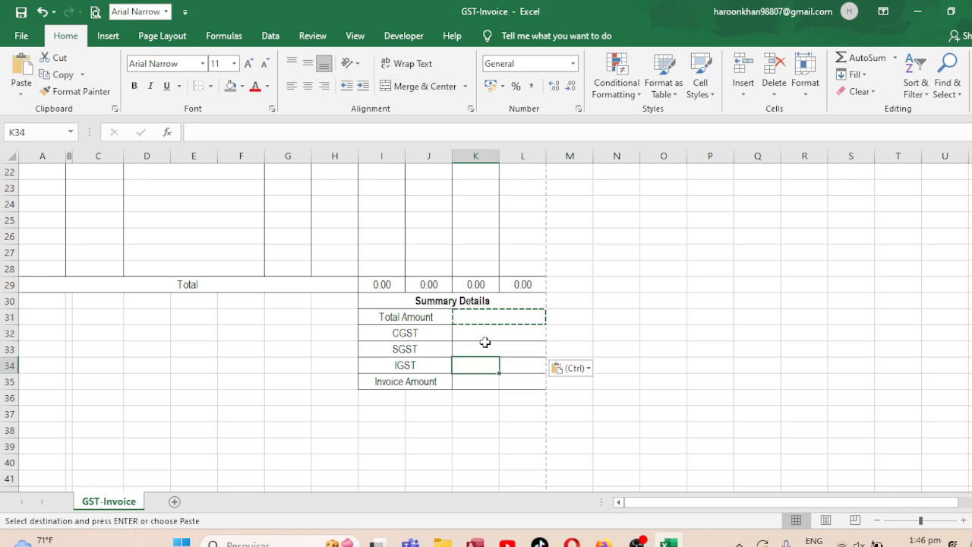
key(ctrl+v)
- Paste the merged value cell into K35:L35 beside Invoice Amount and end the copy mode
key(ctrl+Down)
key(ctrl+Up)
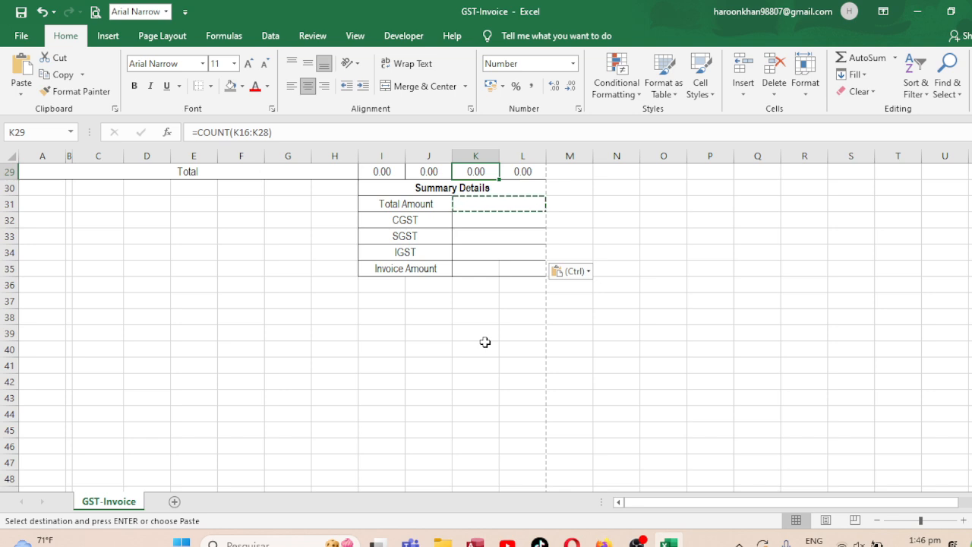
key(Down)
key(Down)
key(Down)
key(Down)
key(Down)
key(Down)
key(ctrl+v)
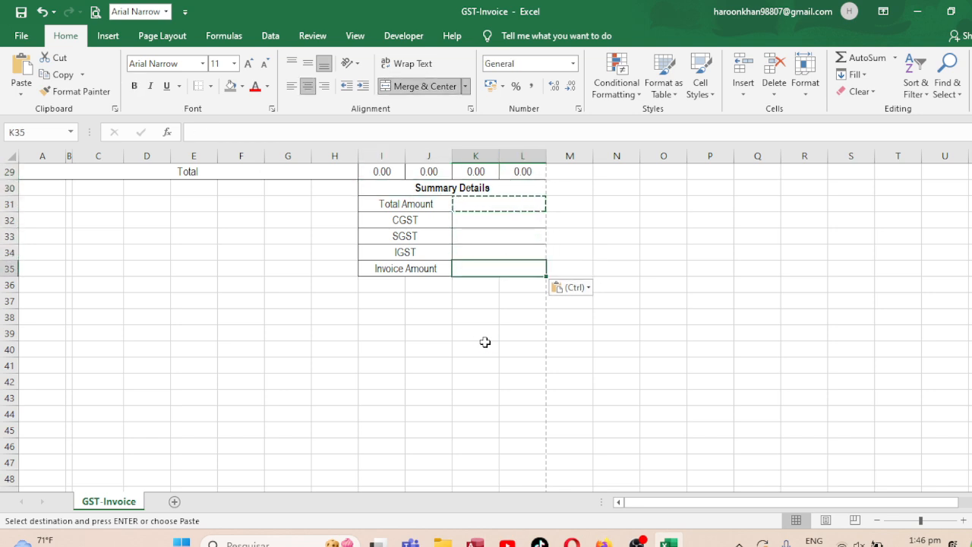
key(Escape)
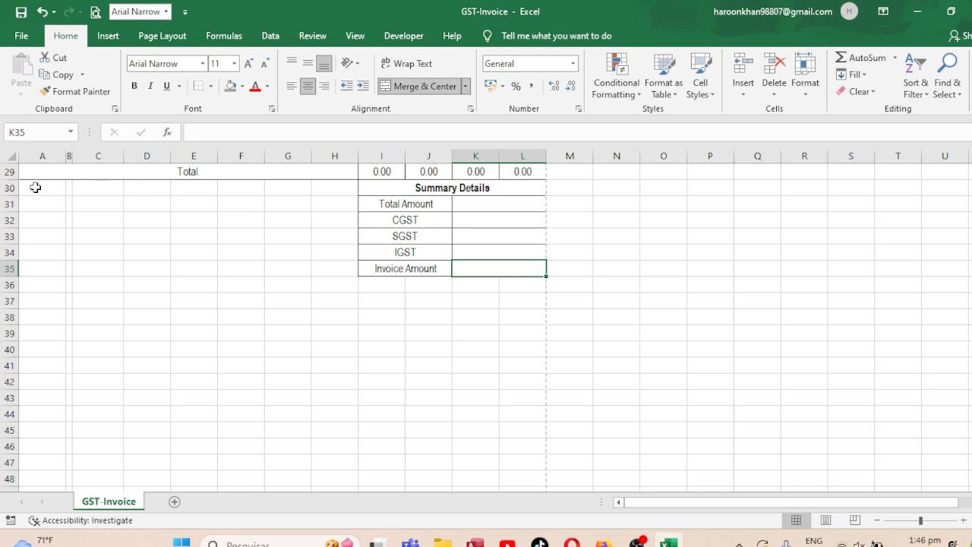
- Merge and center cells A30:H30 and make row 30 taller
drag(35, 187, 337, 196)
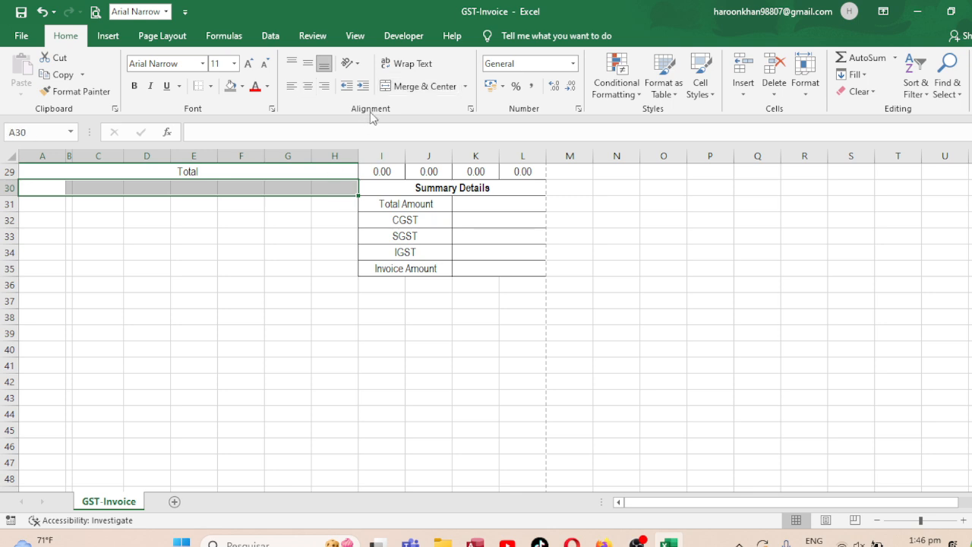
click(410, 86)
mouse_move(17, 196)
mouse_down()
mouse_move(5, 217)
mouse_move(8, 205)
mouse_up()
- Middle-align the contents of row 30 and set its font size to 12
click(4, 212)
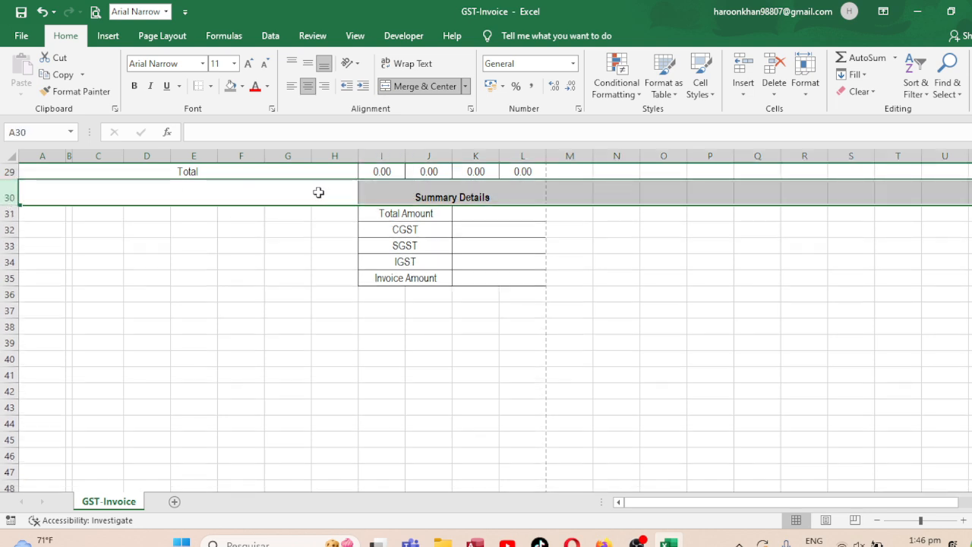
click(308, 63)
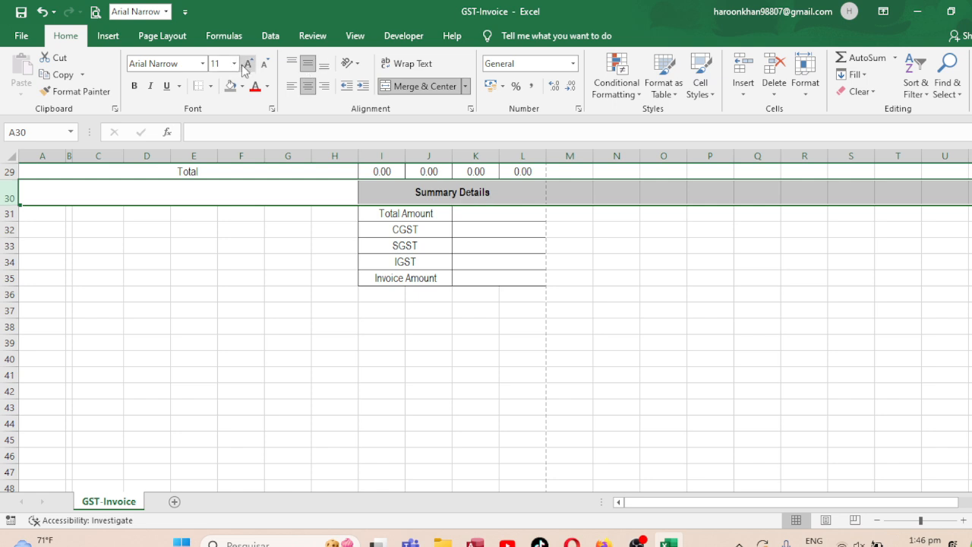
click(246, 64)
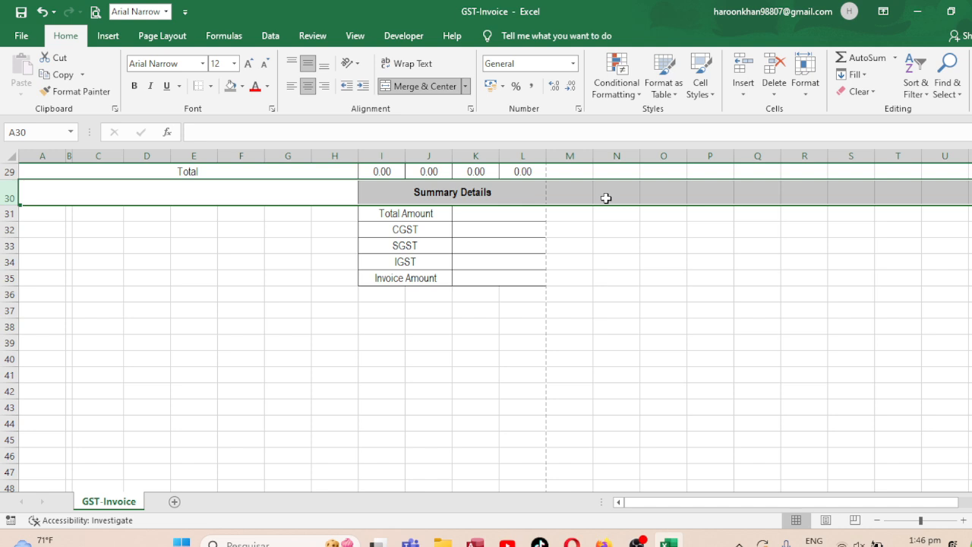
- Merge and center cells C31:H35 into one box and apply outside borders to it
click(142, 229)
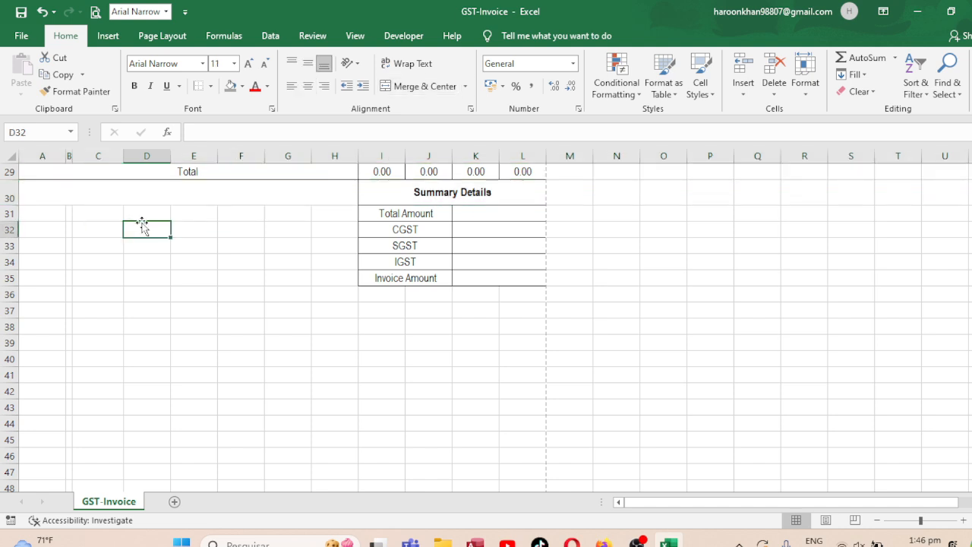
click(105, 213)
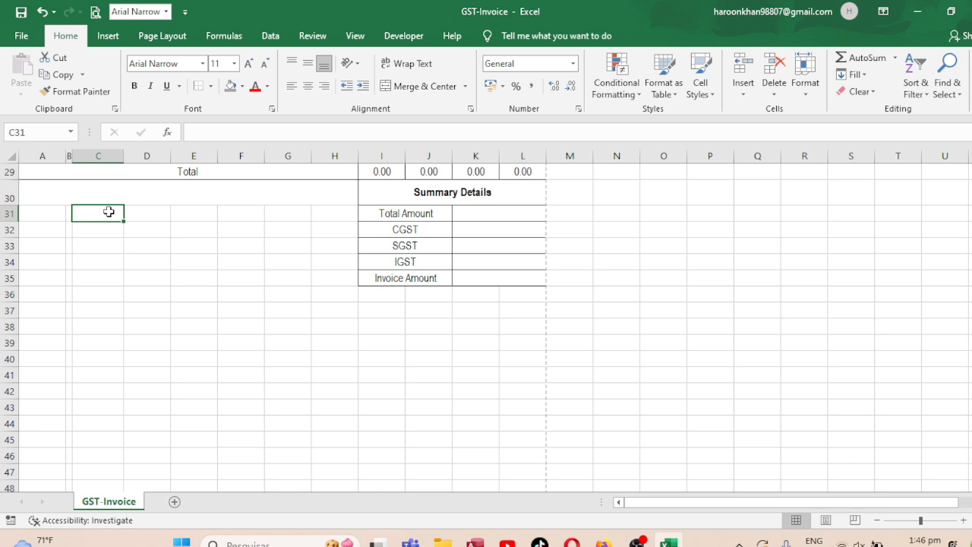
drag(109, 212, 340, 274)
click(420, 86)
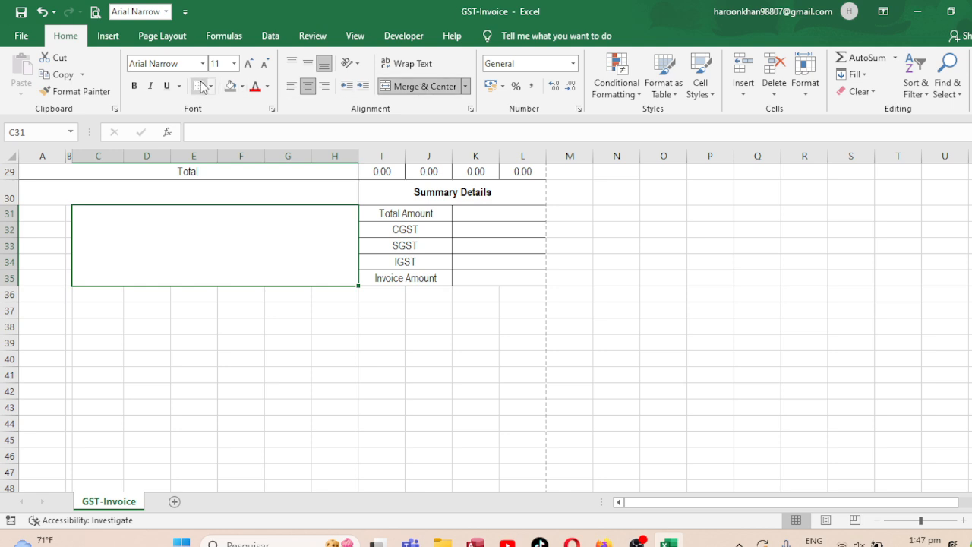
click(211, 86)
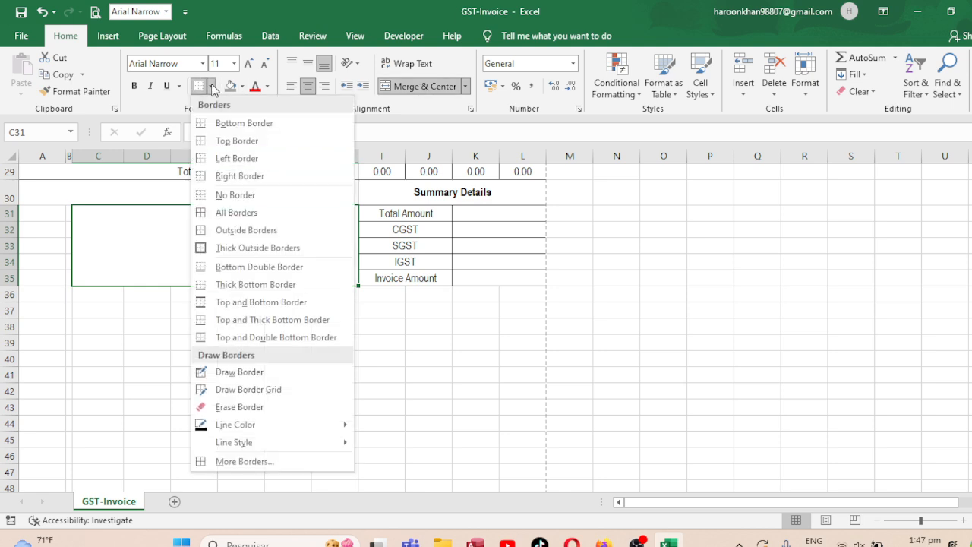
click(202, 232)
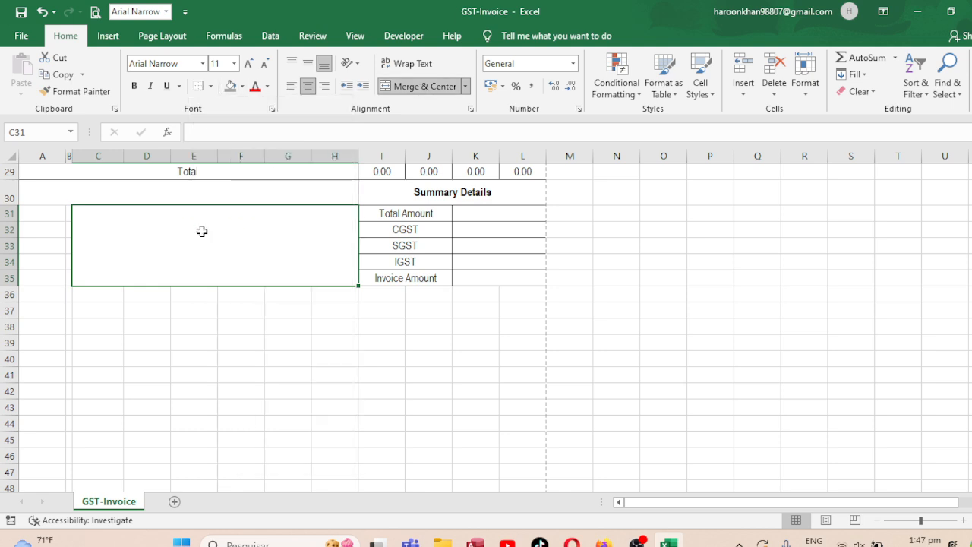
- Merge and center cells A31:B35 beside the large bordered box
click(52, 216)
drag(43, 213, 66, 275)
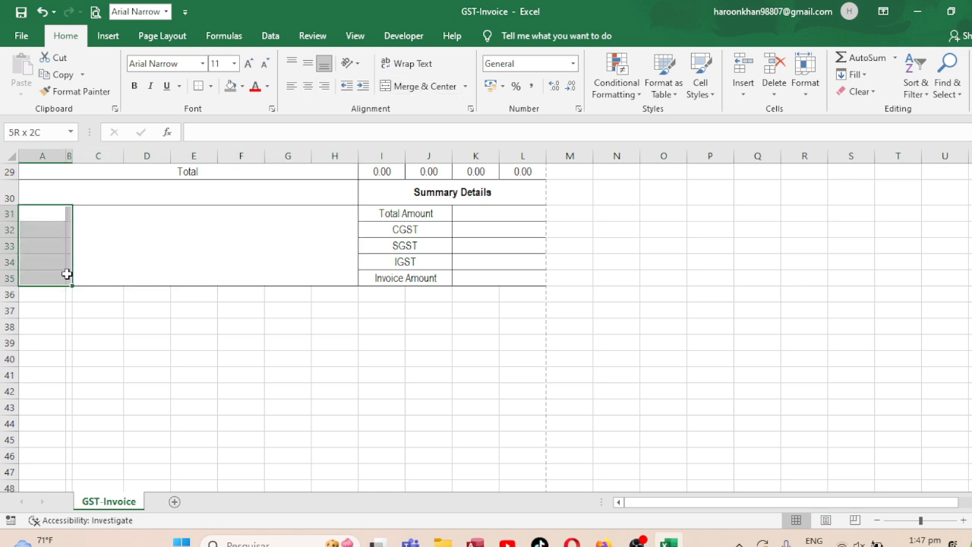
click(419, 86)
text(Remarks)
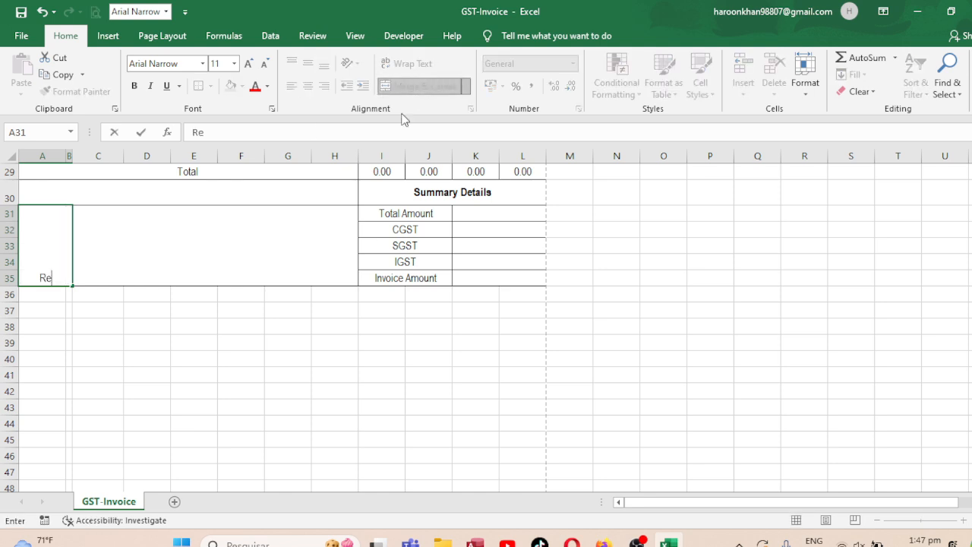
key(BackSpace)
key(BackSpace)
key(BackSpace)
key(BackSpace)
key(BackSpace)
key(BackSpace)
key(BackSpace)
- Enter the label "Notes:" in merged cell A31 and format it middle-aligned, bold, size 14
text(Notes:)
key(ctrl+Return)
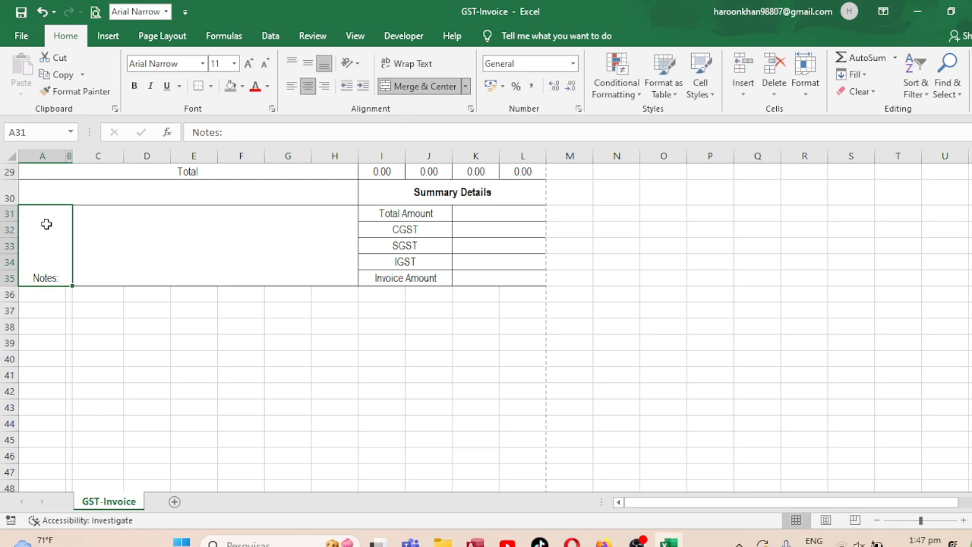
click(307, 63)
click(249, 64)
click(250, 64)
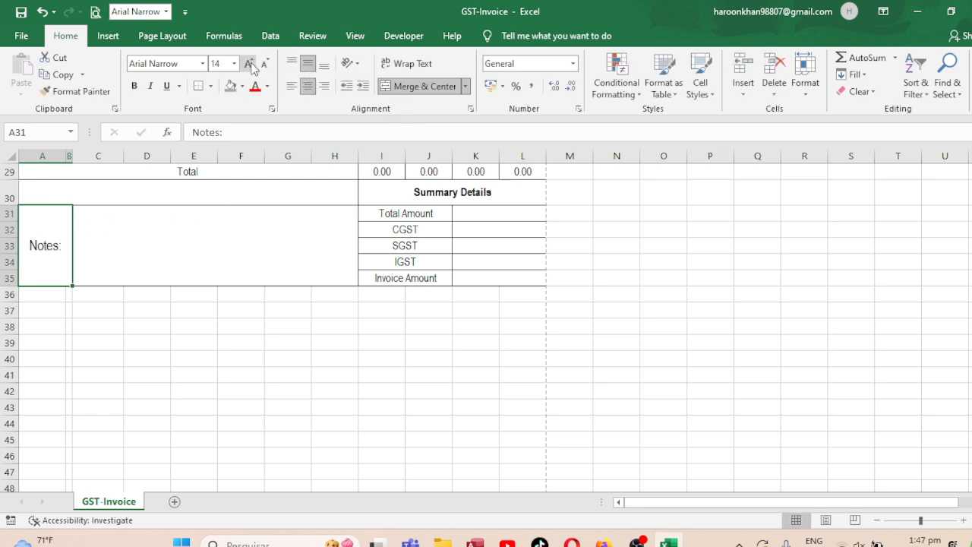
click(134, 85)
click(222, 265)
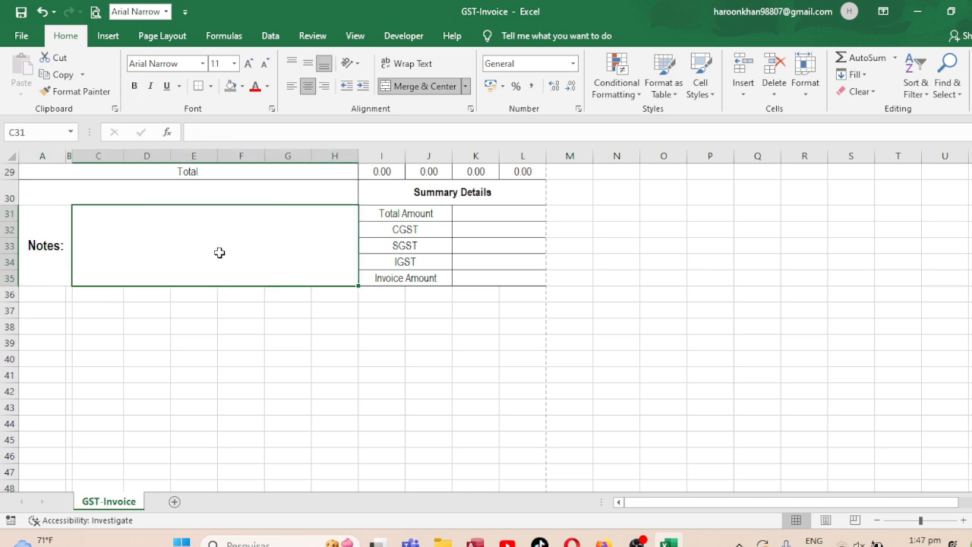
click(773, 264)
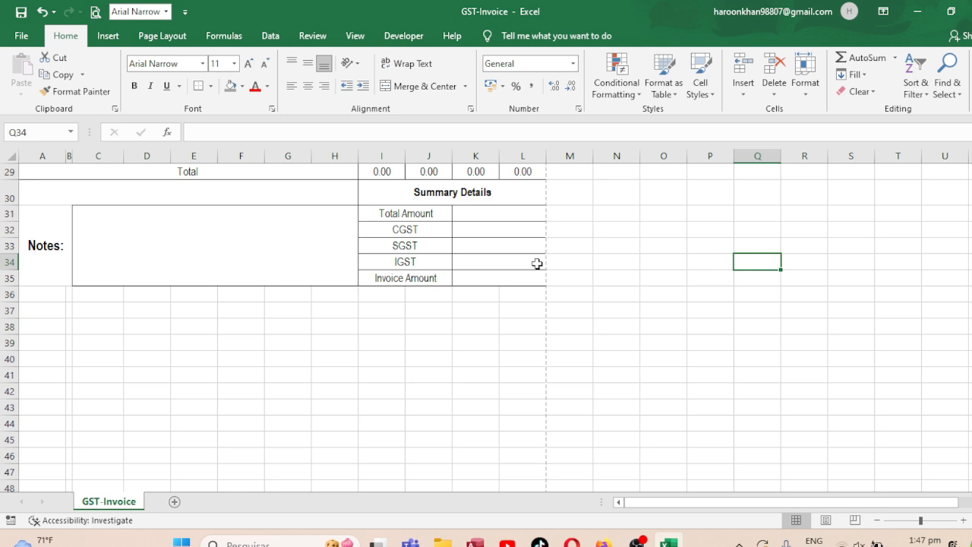
- Enter "Thank you fro your shopping" in the merged notes box C31:H35
click(196, 246)
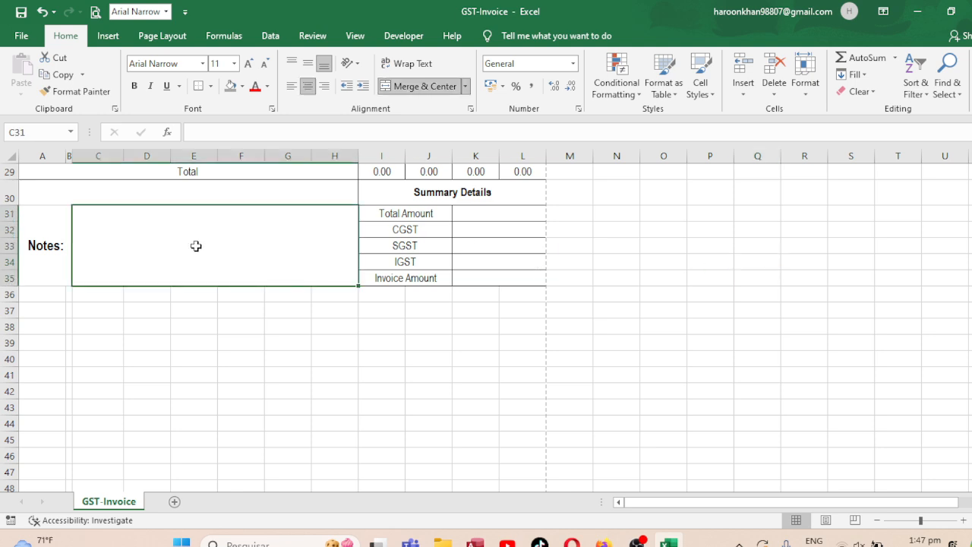
text(T)
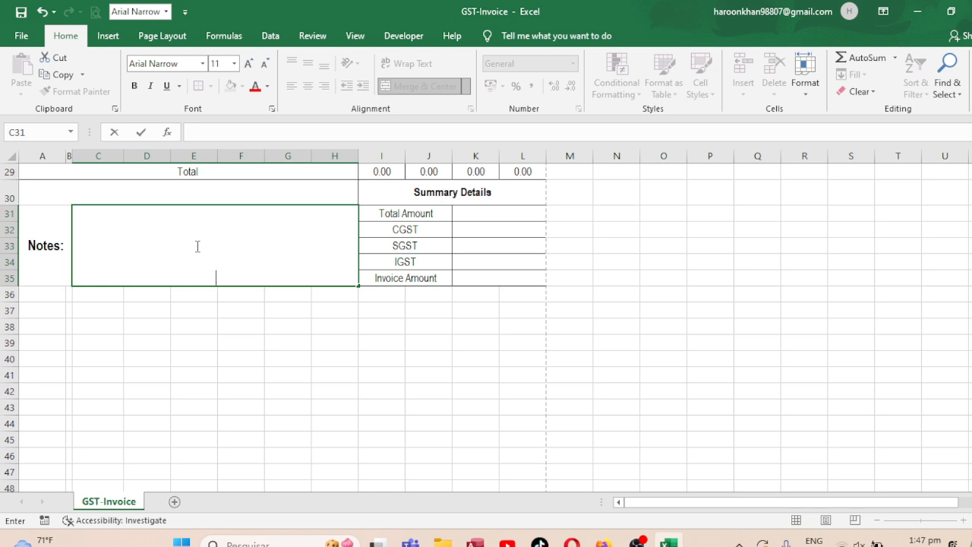
text(hanks)
key(BackSpace)
text(you fro y)
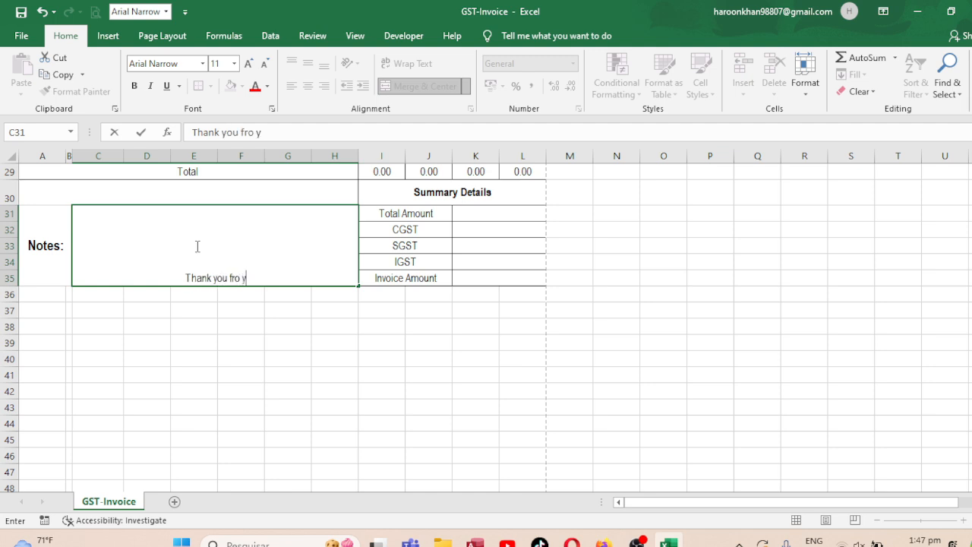
text(our shopping)
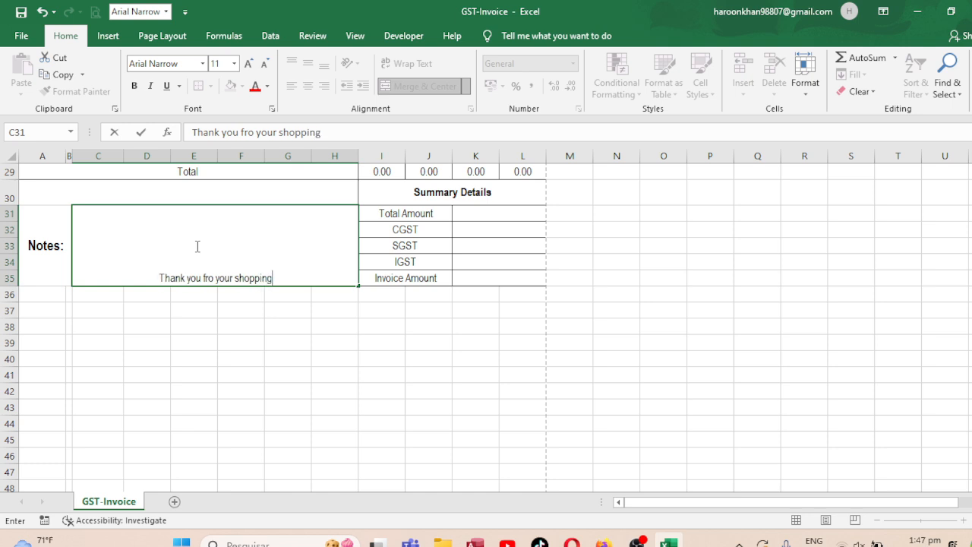
key(ctrl+Return)
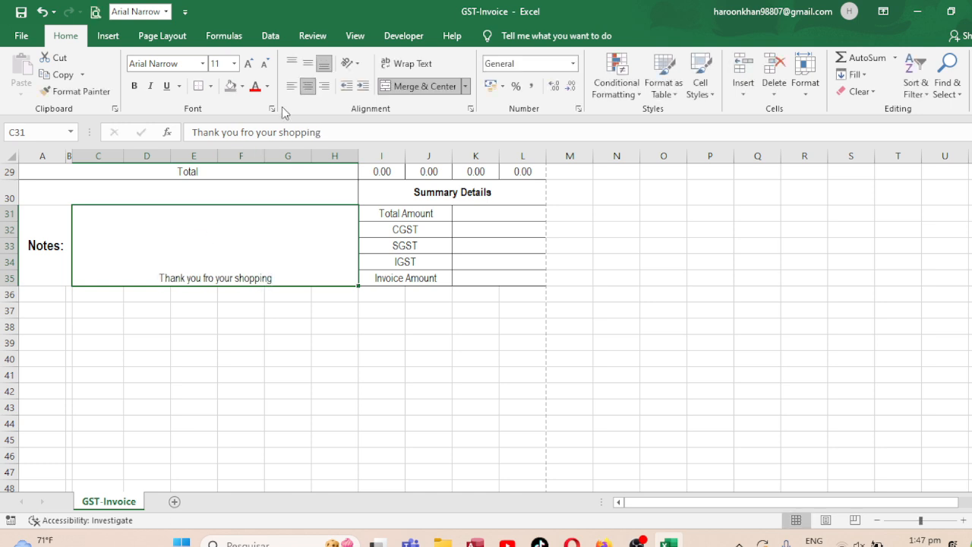
- Format the thank-you message in the notes box as middle-aligned, bold, size 14
click(308, 63)
click(247, 65)
click(247, 65)
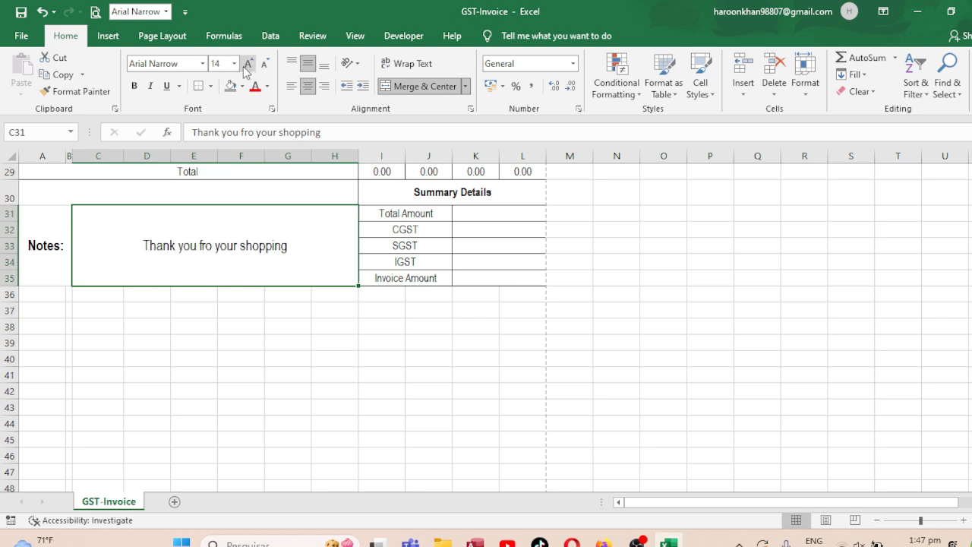
click(133, 85)
click(227, 323)
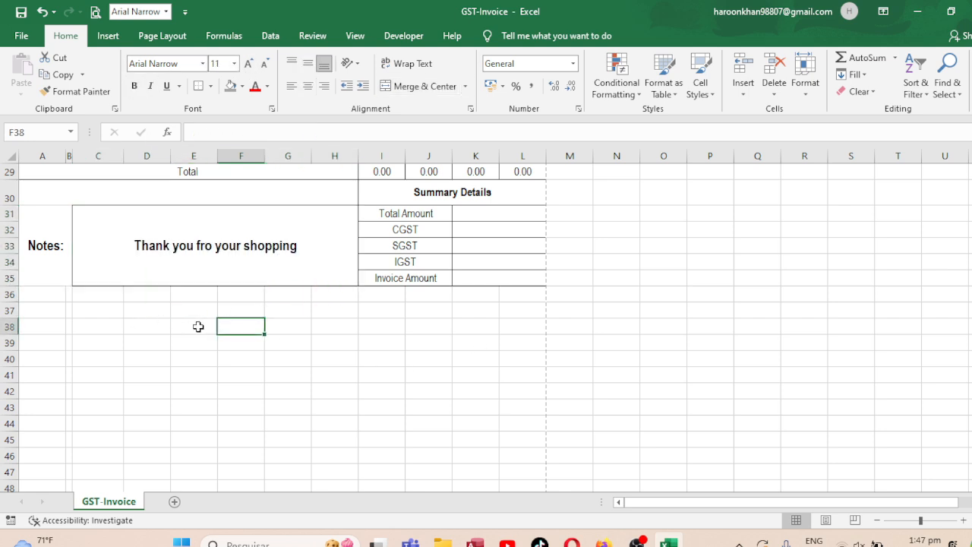
- Merge and center cells B39:F40 into a signature box with an outside border
drag(47, 338, 177, 354)
drag(68, 344, 224, 352)
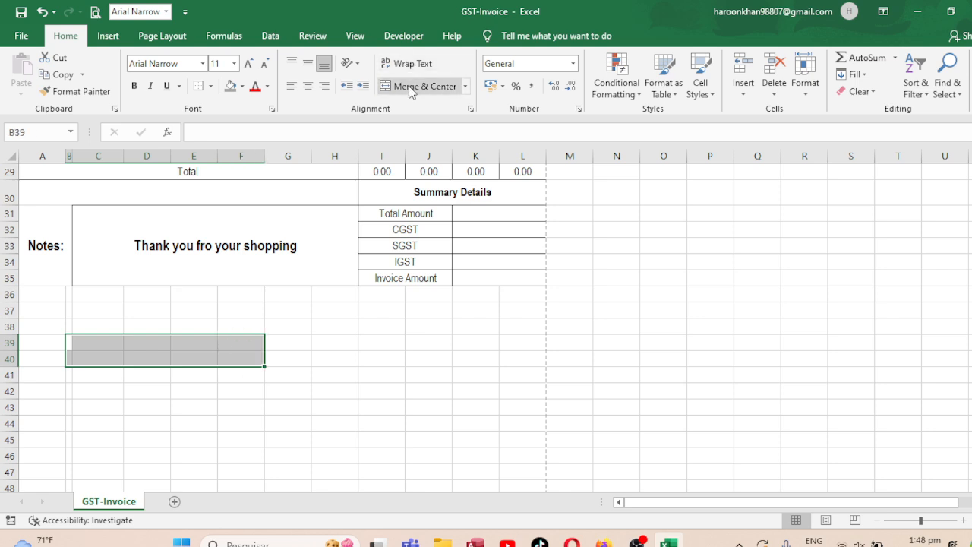
click(419, 85)
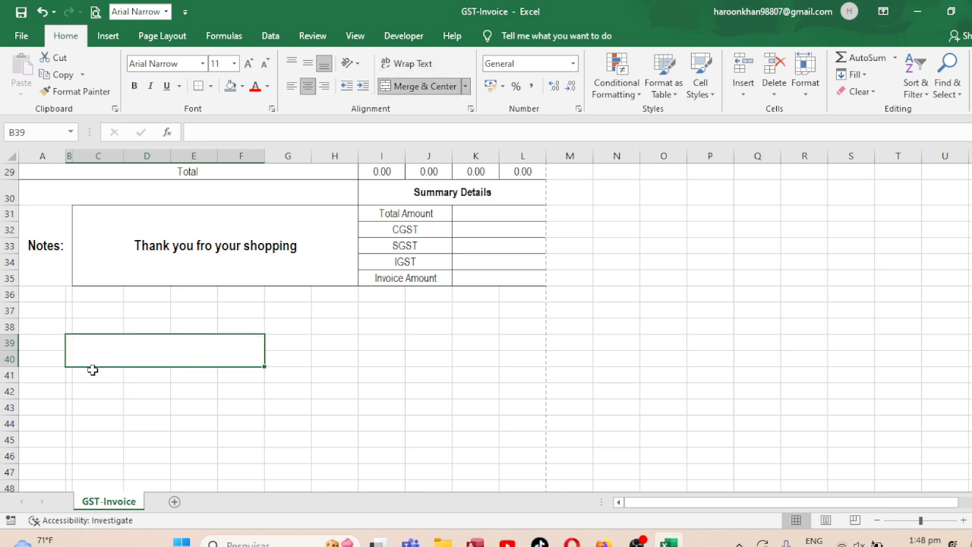
- Merge and center cells B41:F41 below the signature box and enter the label "Authorized Sign"
drag(90, 372, 192, 375)
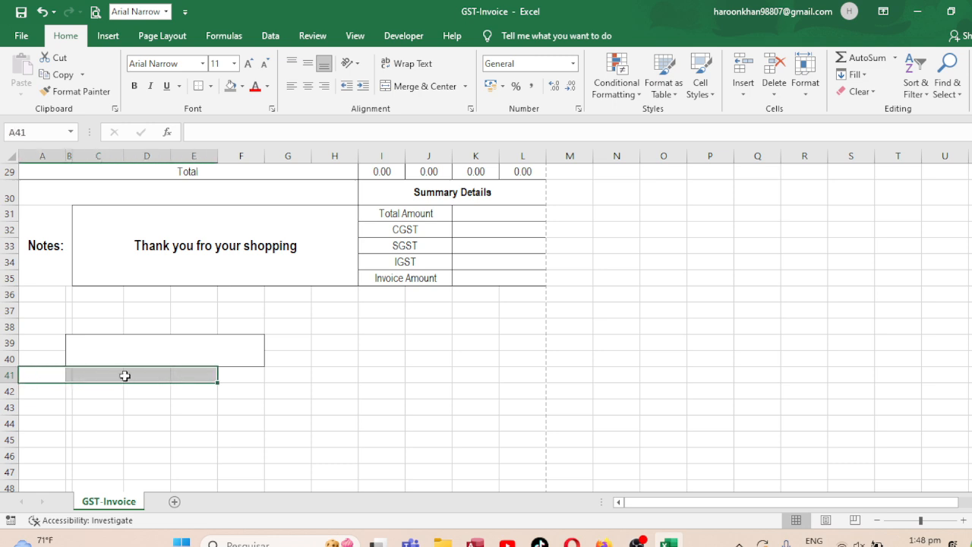
drag(69, 375, 247, 373)
click(436, 89)
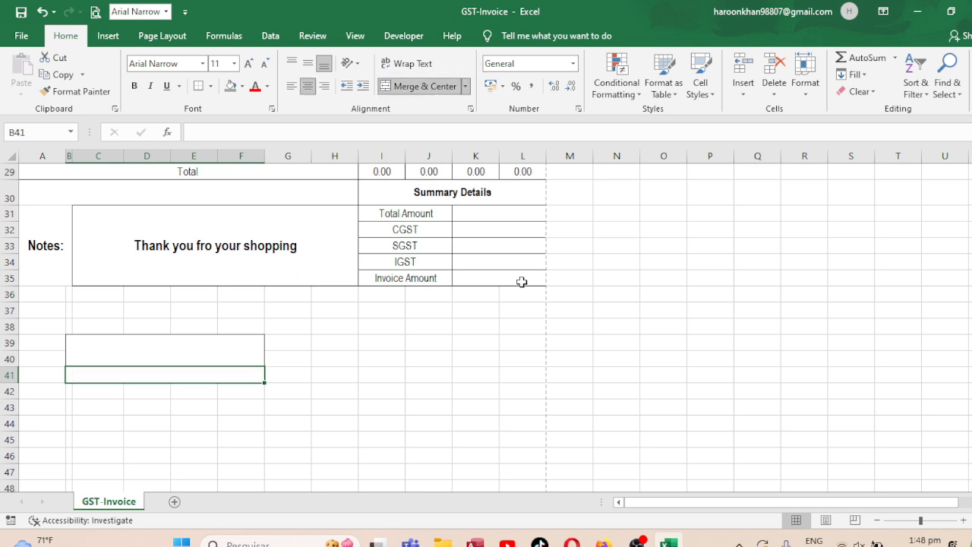
text(Augh)
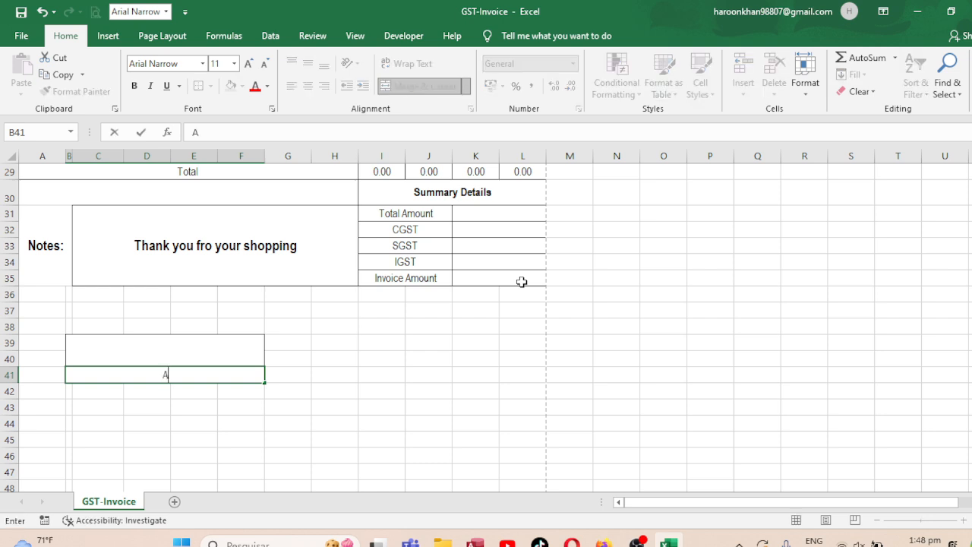
key(BackSpace)
key(BackSpace)
text(thorized Si)
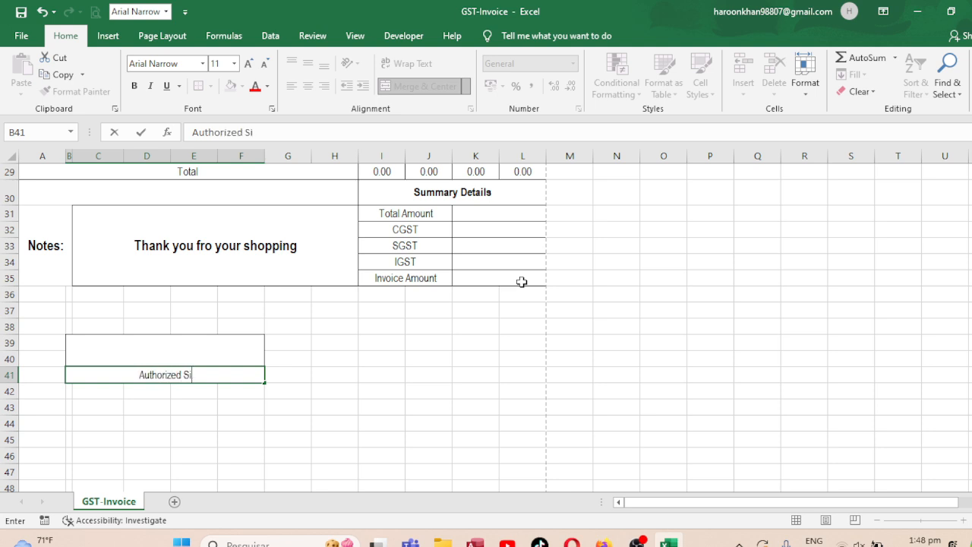
text(gn)
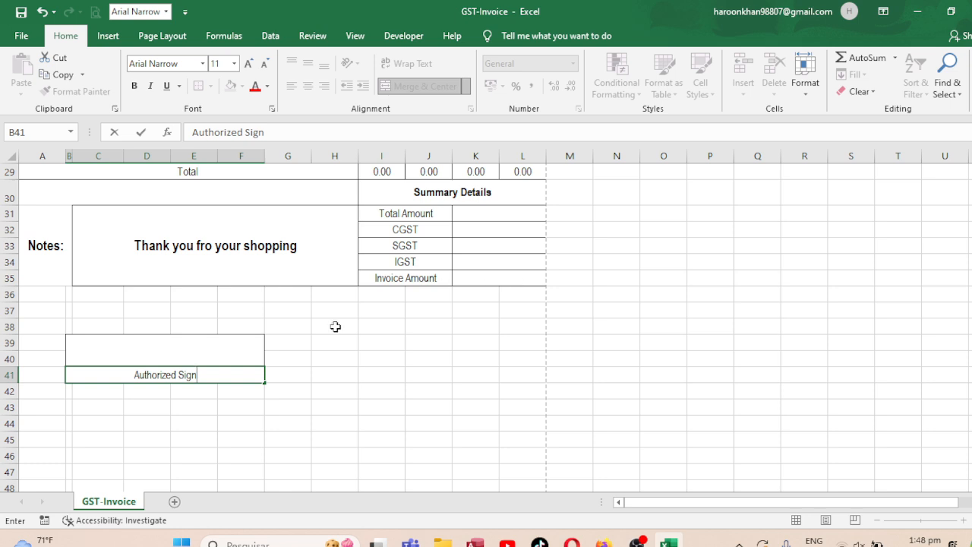
- Copy the signature block B39:F41, including its label, and paste it starting at H39
drag(172, 351, 174, 371)
key(ctrl+c)
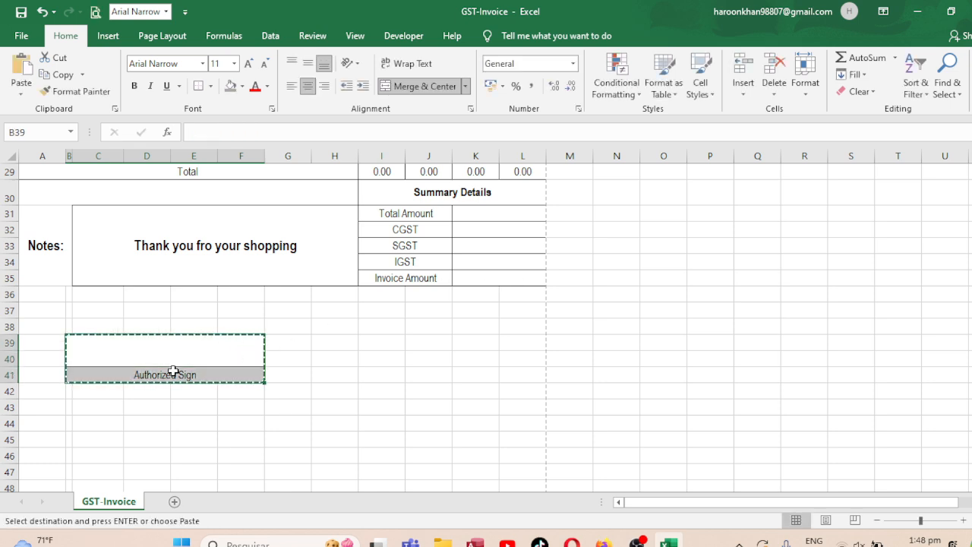
key(Right)
key(Right)
key(ctrl+v)
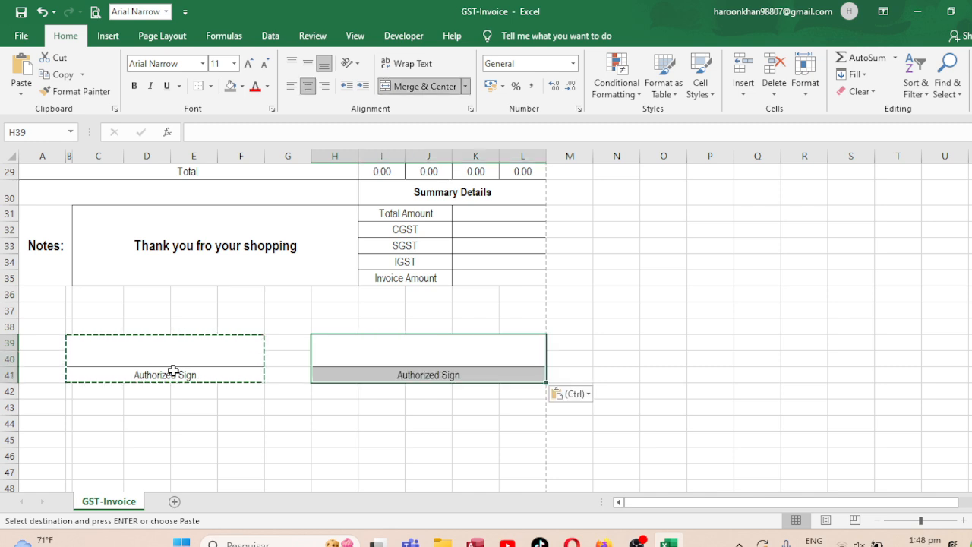
key(Escape)
- Replace the label under the second signature box in H41 with "Customer Sign"
click(415, 377)
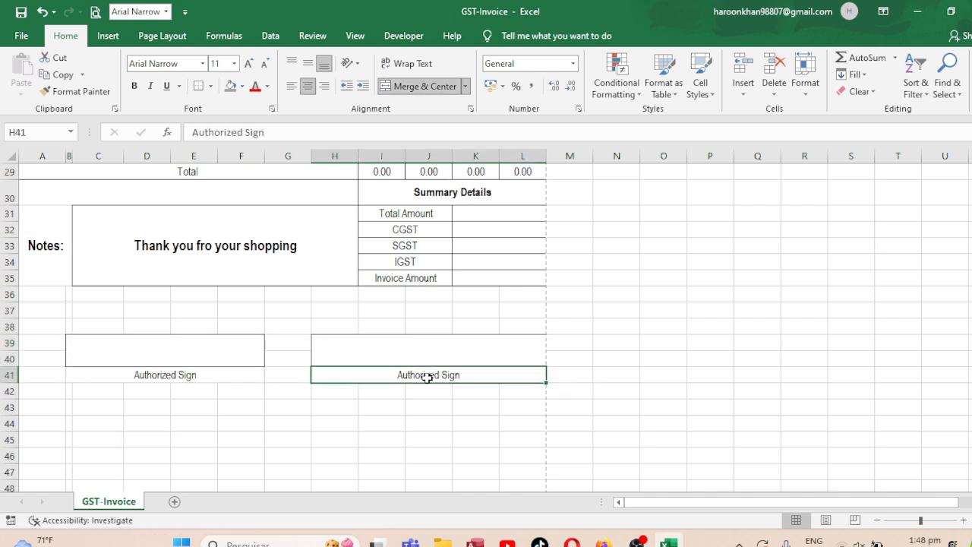
text(Cus)
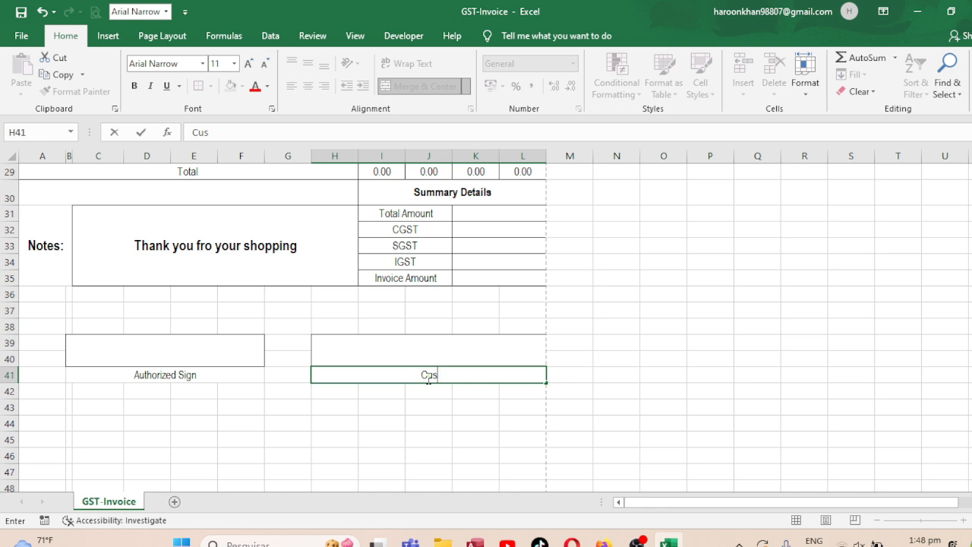
text(tomer)
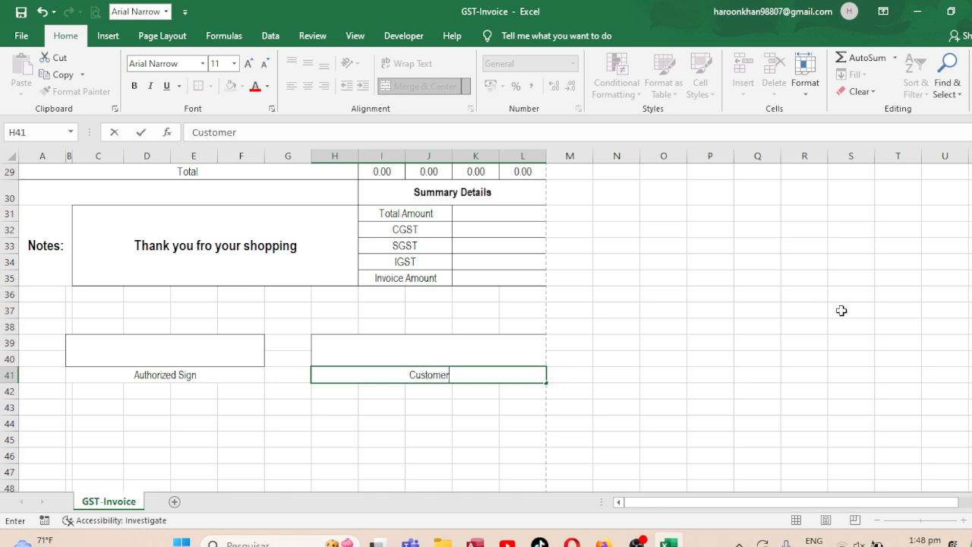
text( Sign)
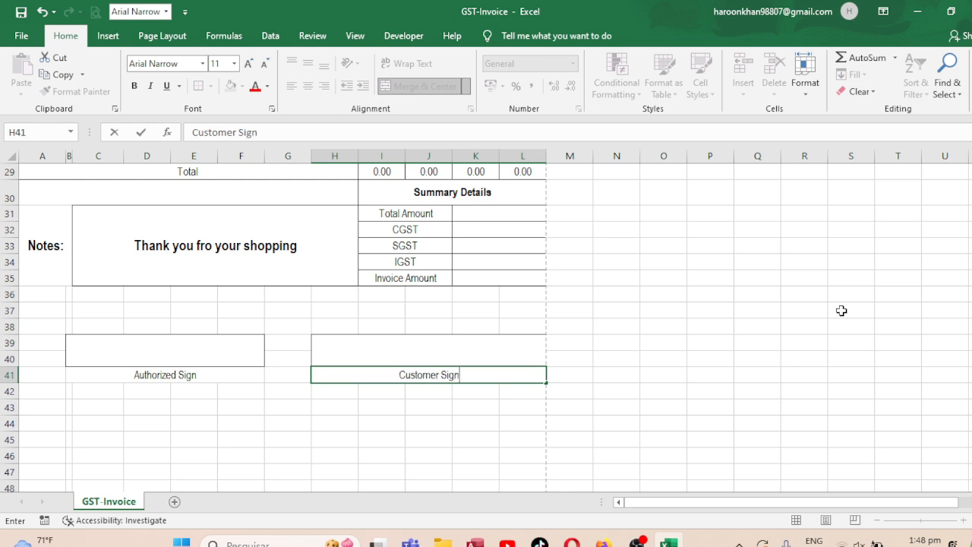
key(ctrl+Return)
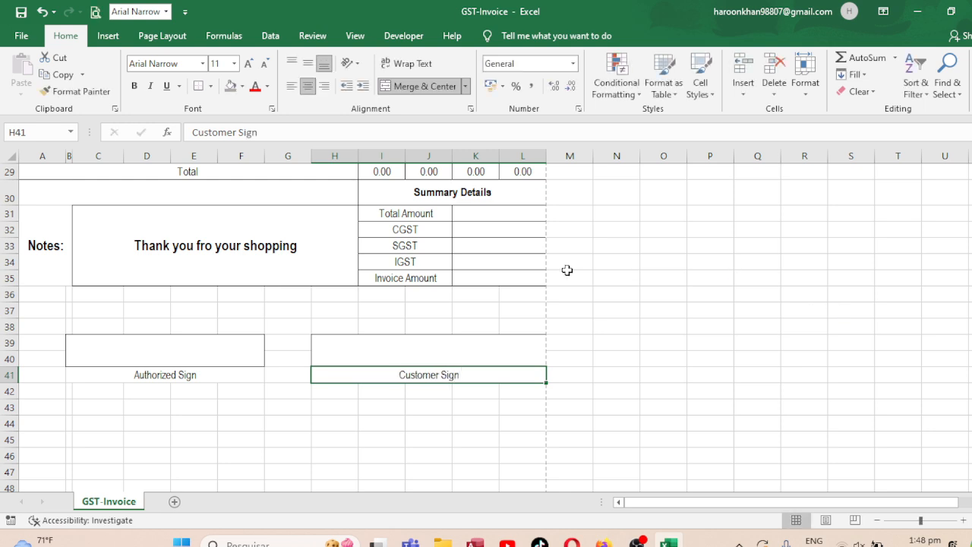
- Hide the worksheet gridlines and check the invoice's page layout in the print preview, zooming to page and back
click(355, 36)
click(194, 88)
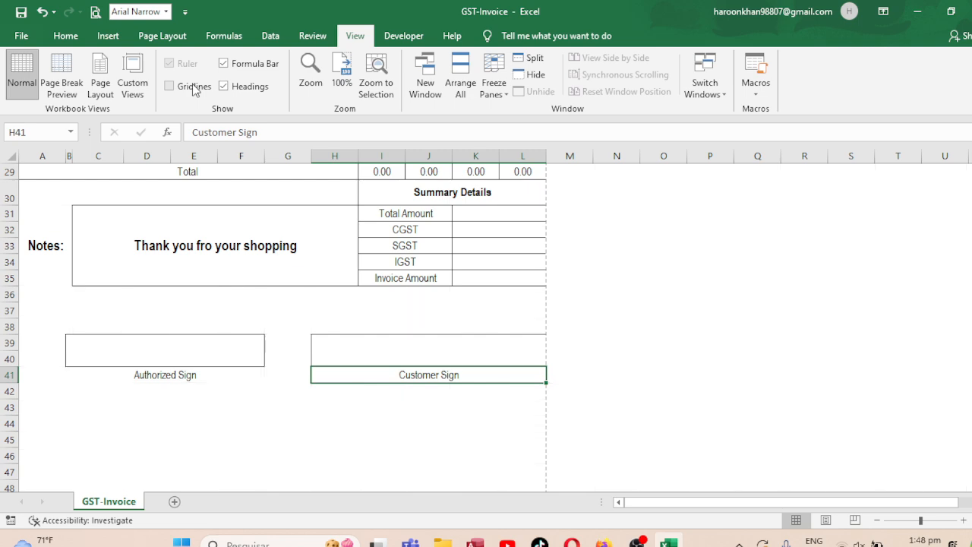
key(ctrl+p)
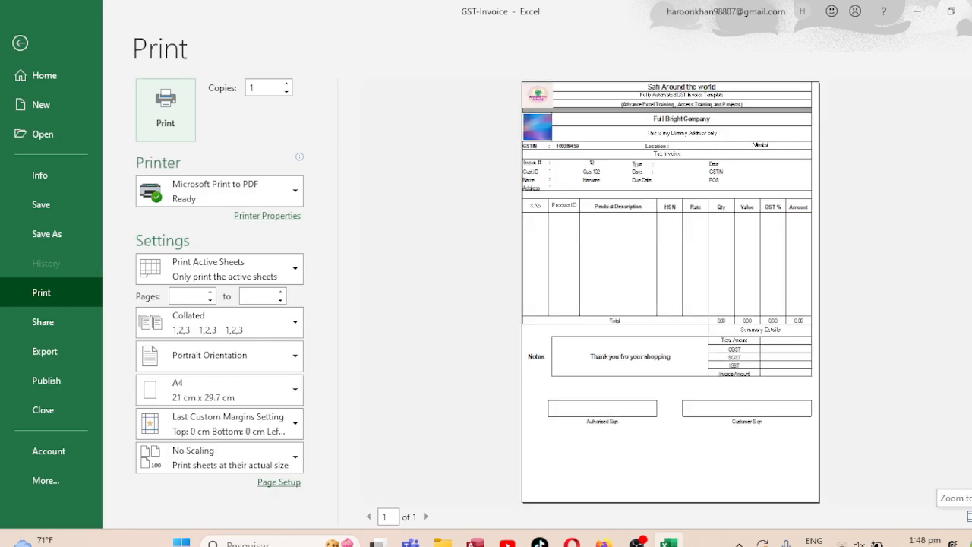
click(970, 517)
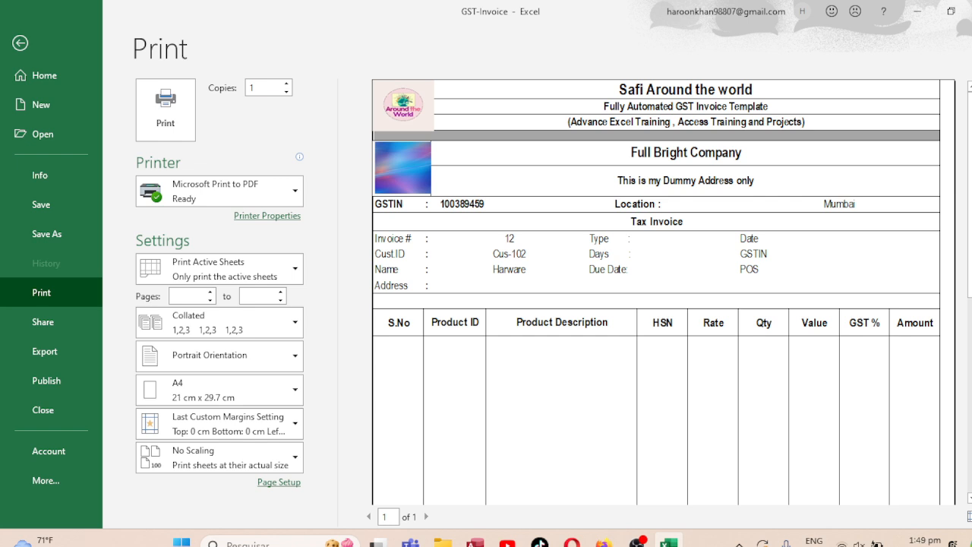
click(970, 516)
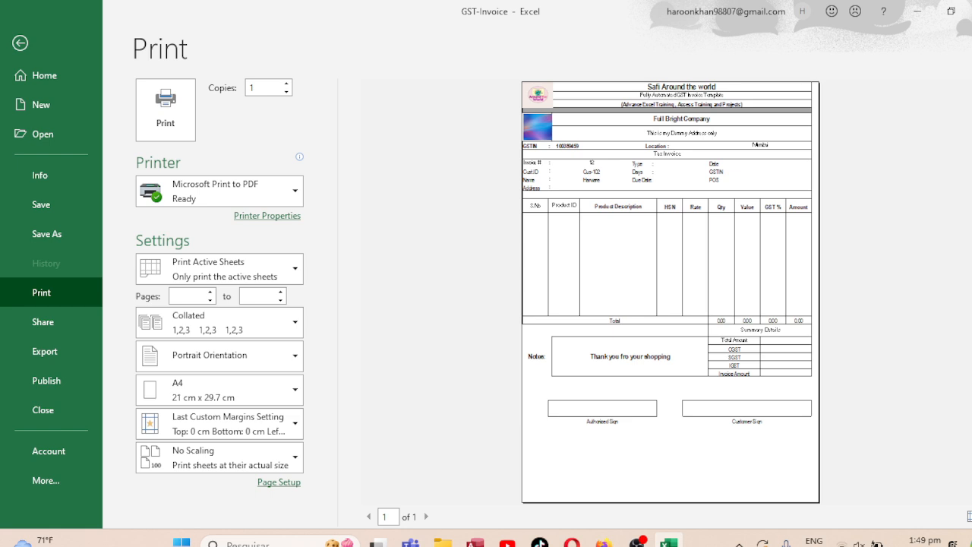
- Widen column L slightly to fill the printed page width and recheck the invoice in the print preview
click(19, 44)
mouse_move(546, 155)
mouse_down()
mouse_move(499, 156)
mouse_move(558, 156)
mouse_up()
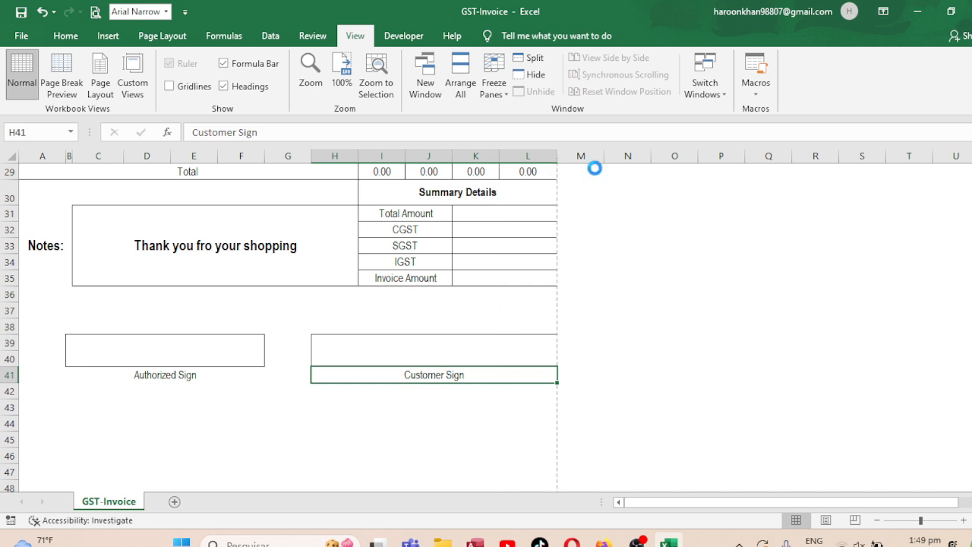
key(ctrl+p)
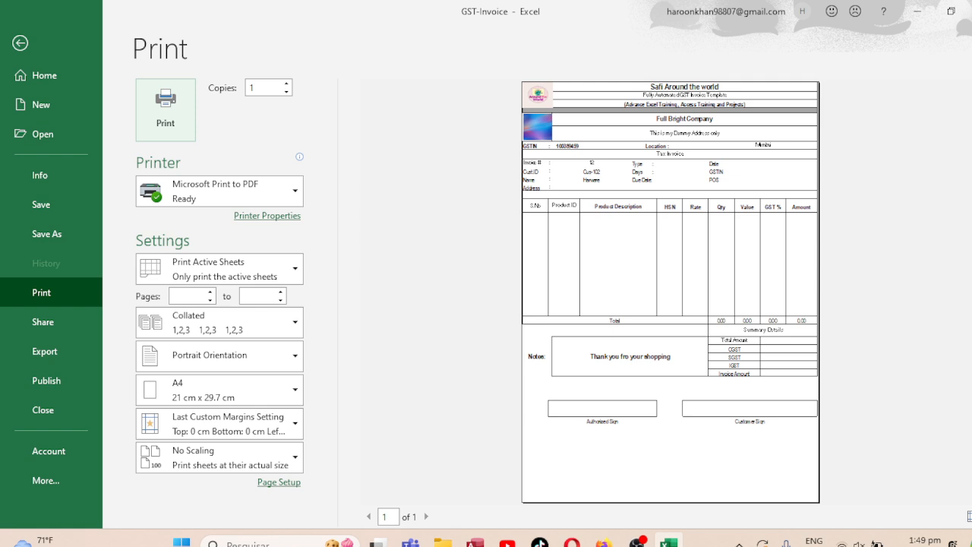
click(968, 516)
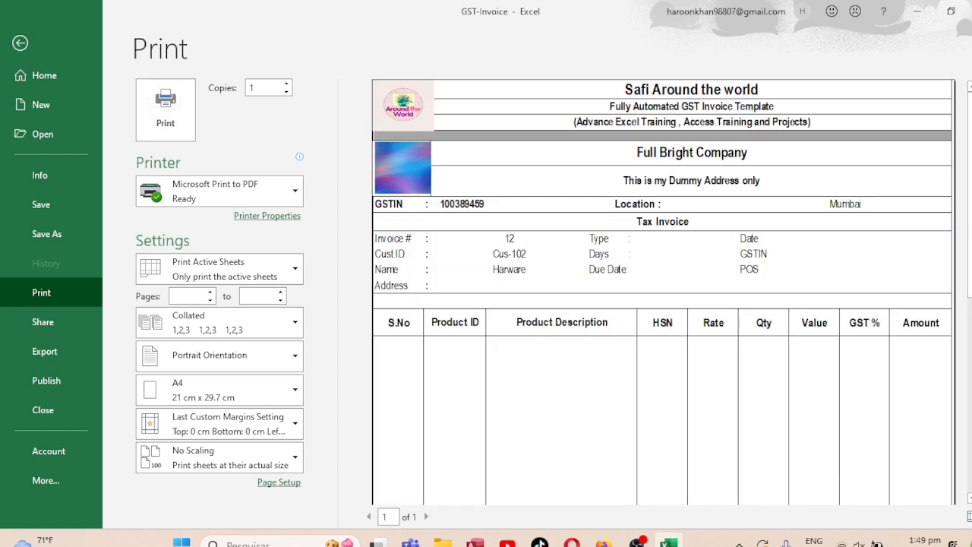
click(968, 515)
click(968, 515)
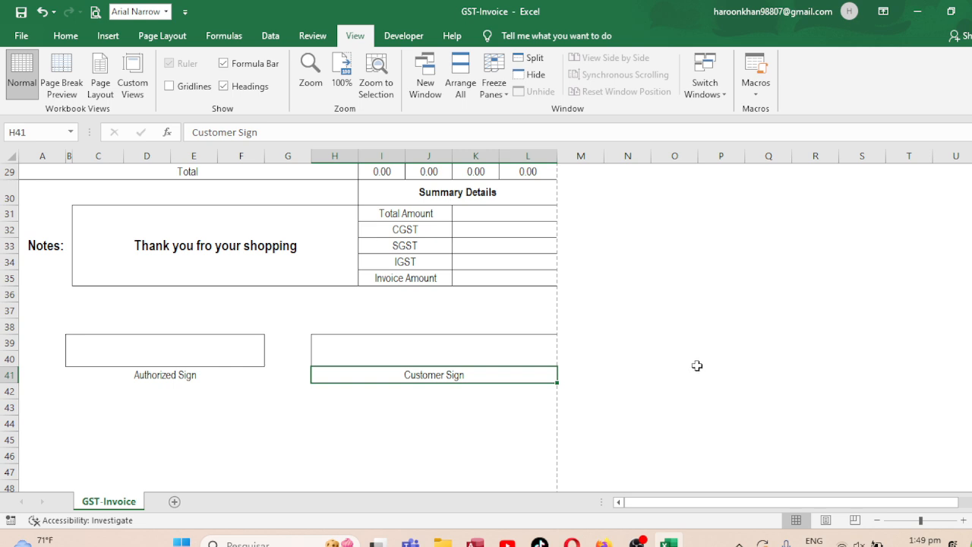
click(636, 542)
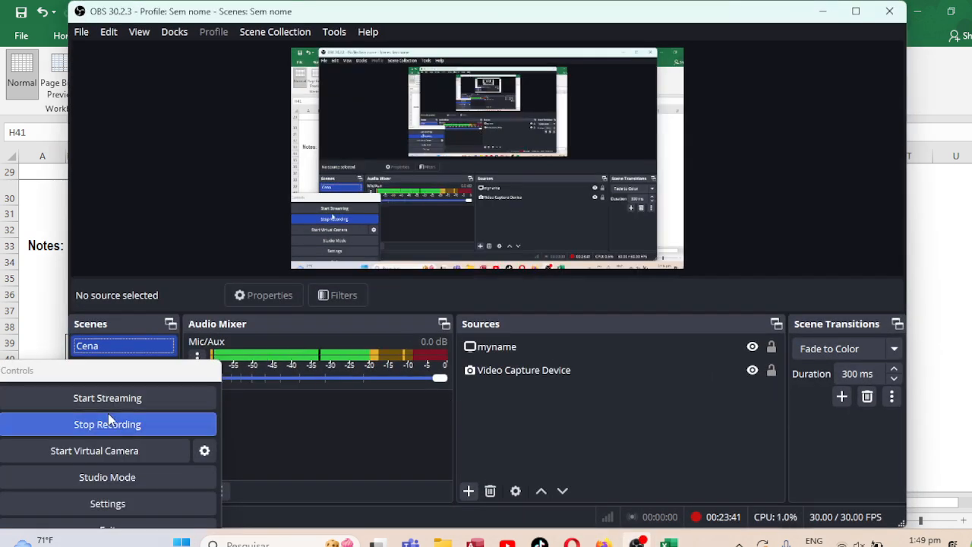